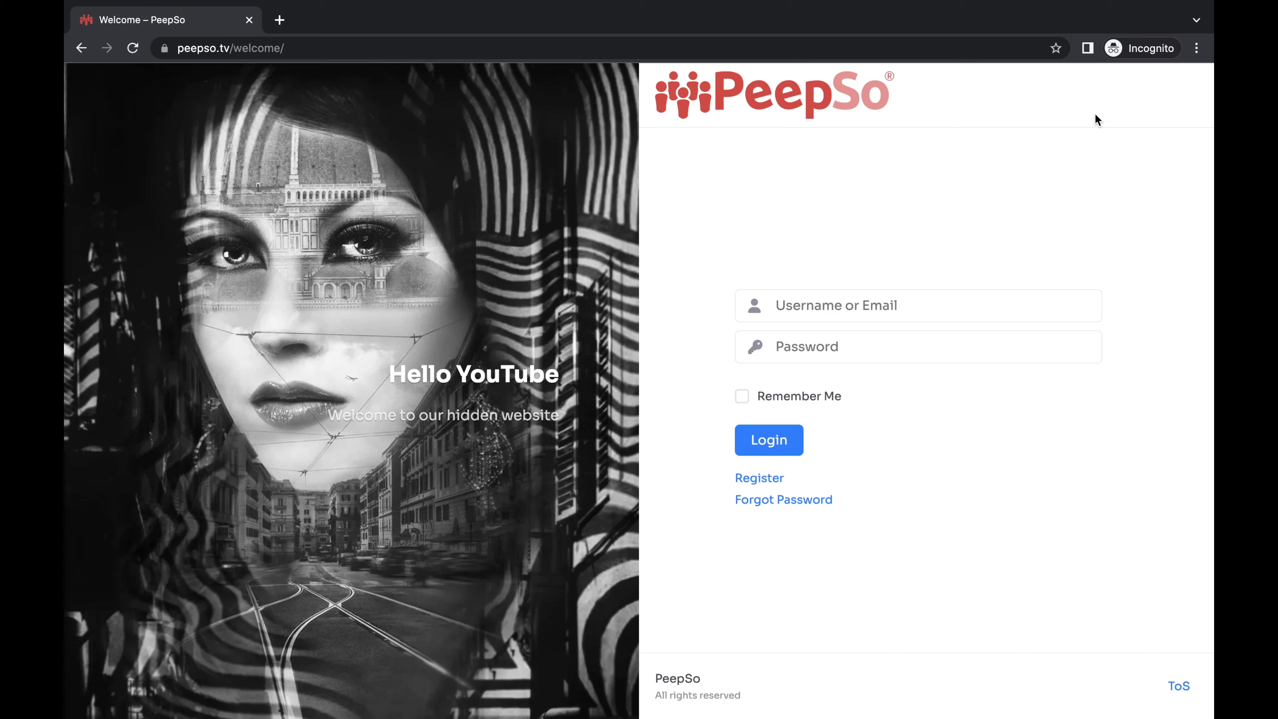
Step: Switch to the WordPress admin window and open the Welcome page for editing from the list of all pages
key(ctrl+Up)
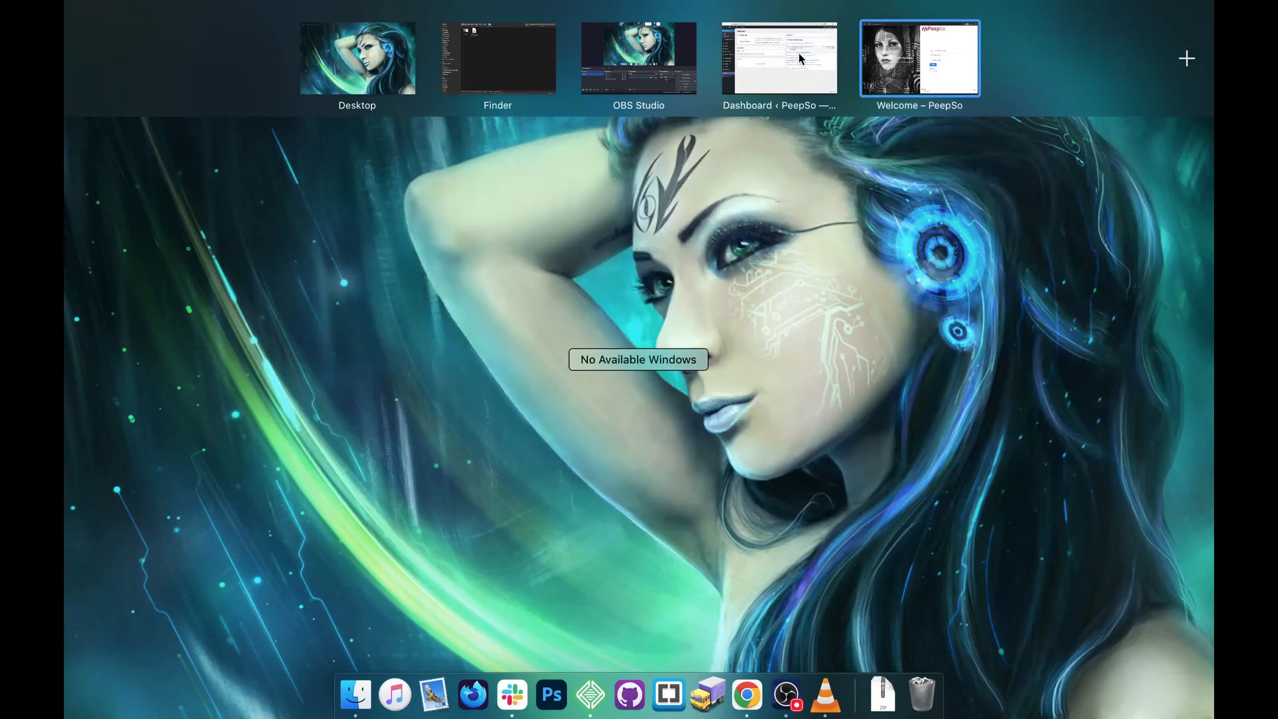
click(788, 53)
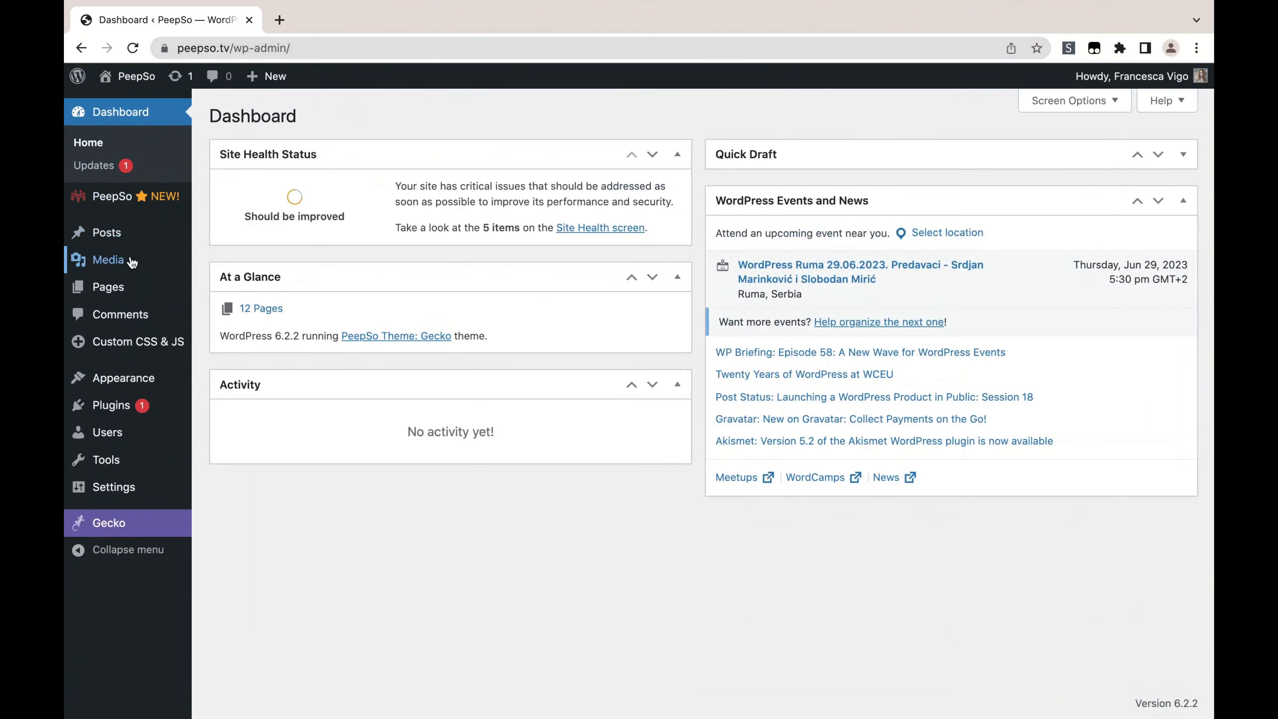
mouse_move(111, 294)
click(201, 291)
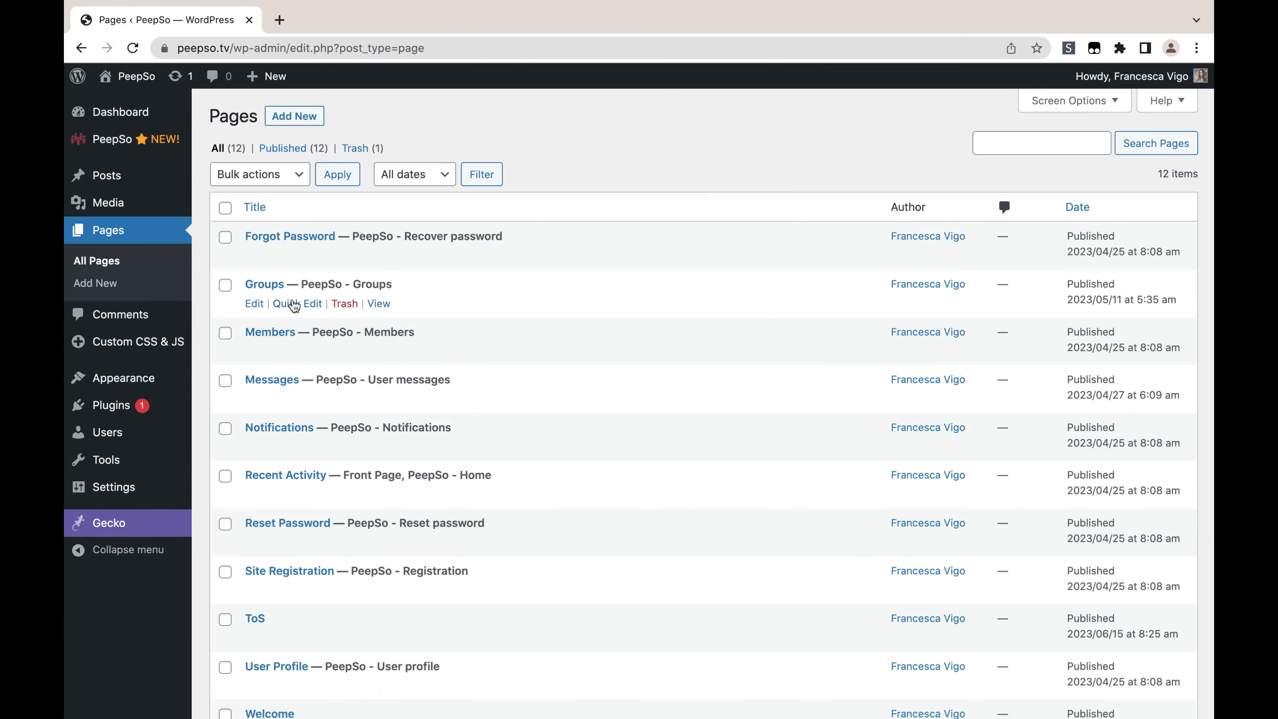
scroll(370, 326, down, 2)
scroll(371, 326, down, 3)
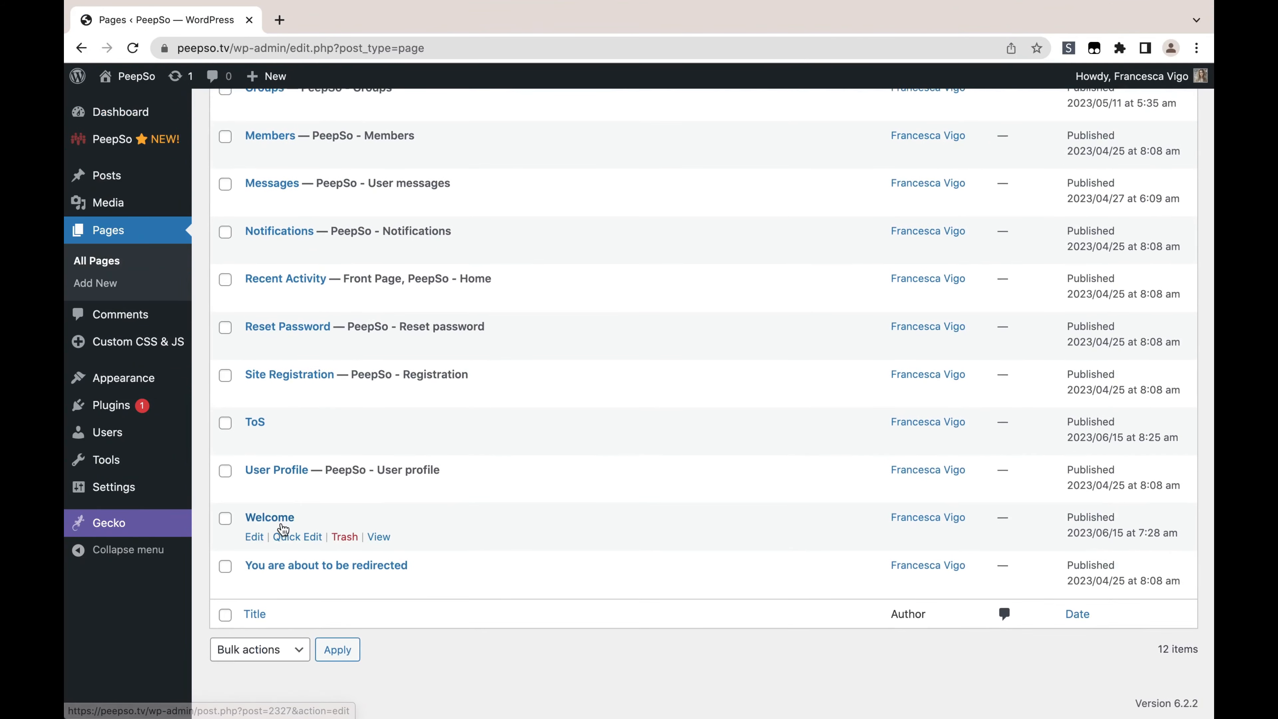
click(255, 537)
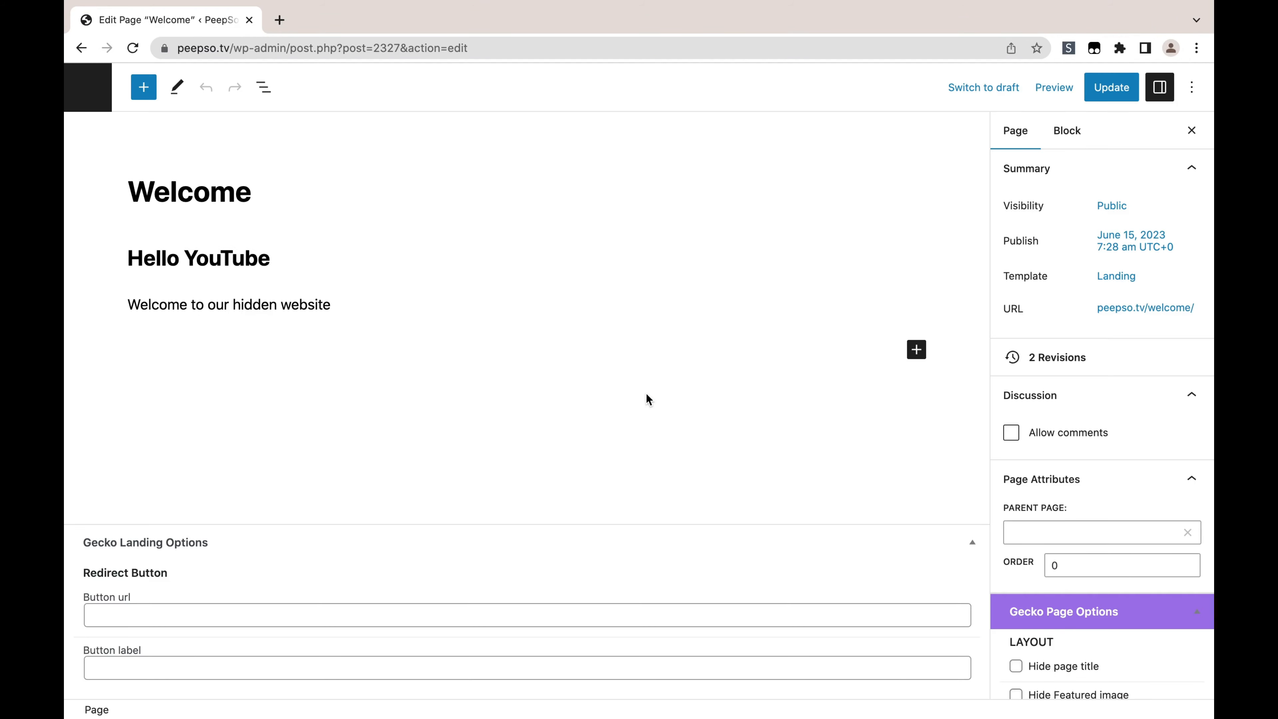
Step: Turn off Hide Header menu in the Welcome page's Gecko layout options and update the page
scroll(1078, 462, down, 5)
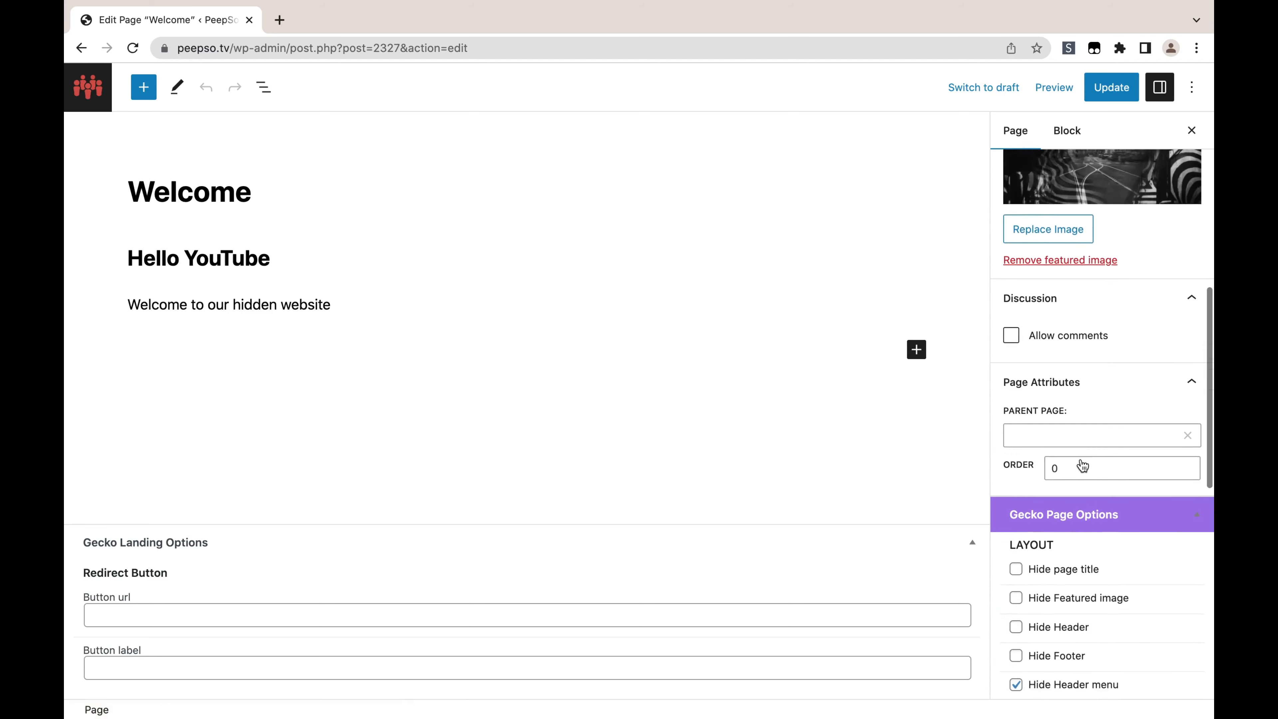
scroll(1081, 462, down, 5)
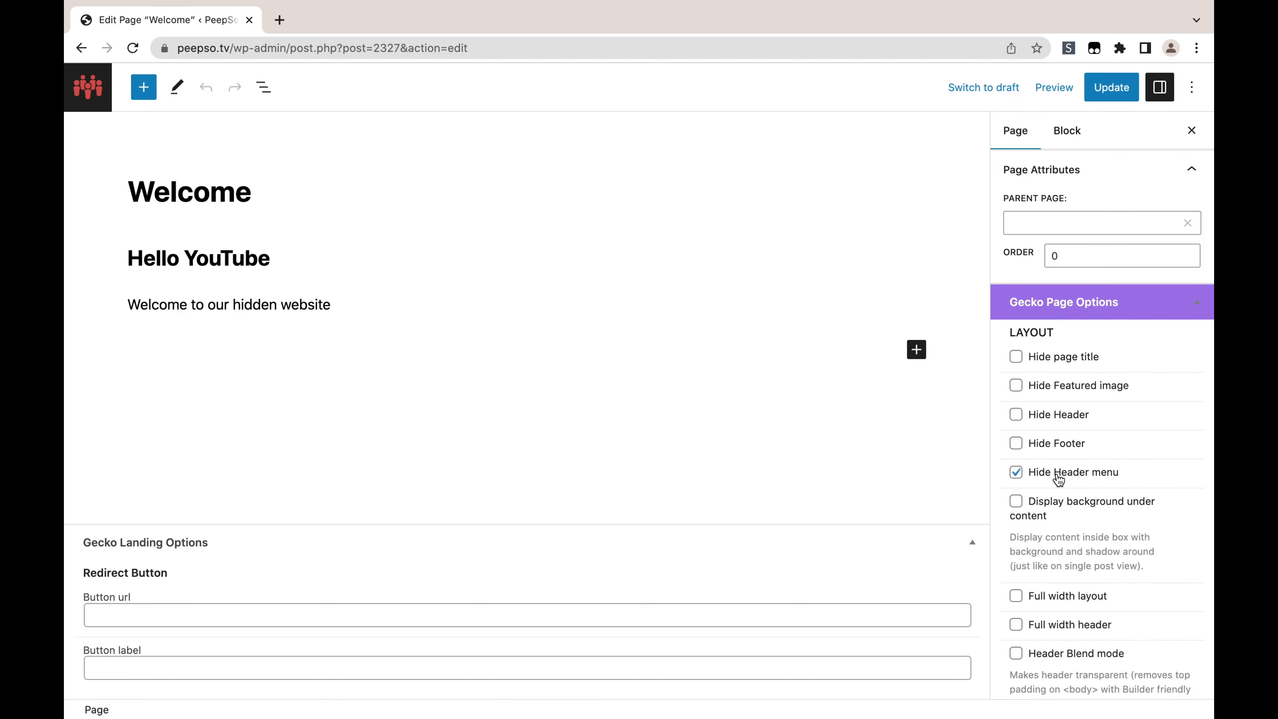
click(1016, 472)
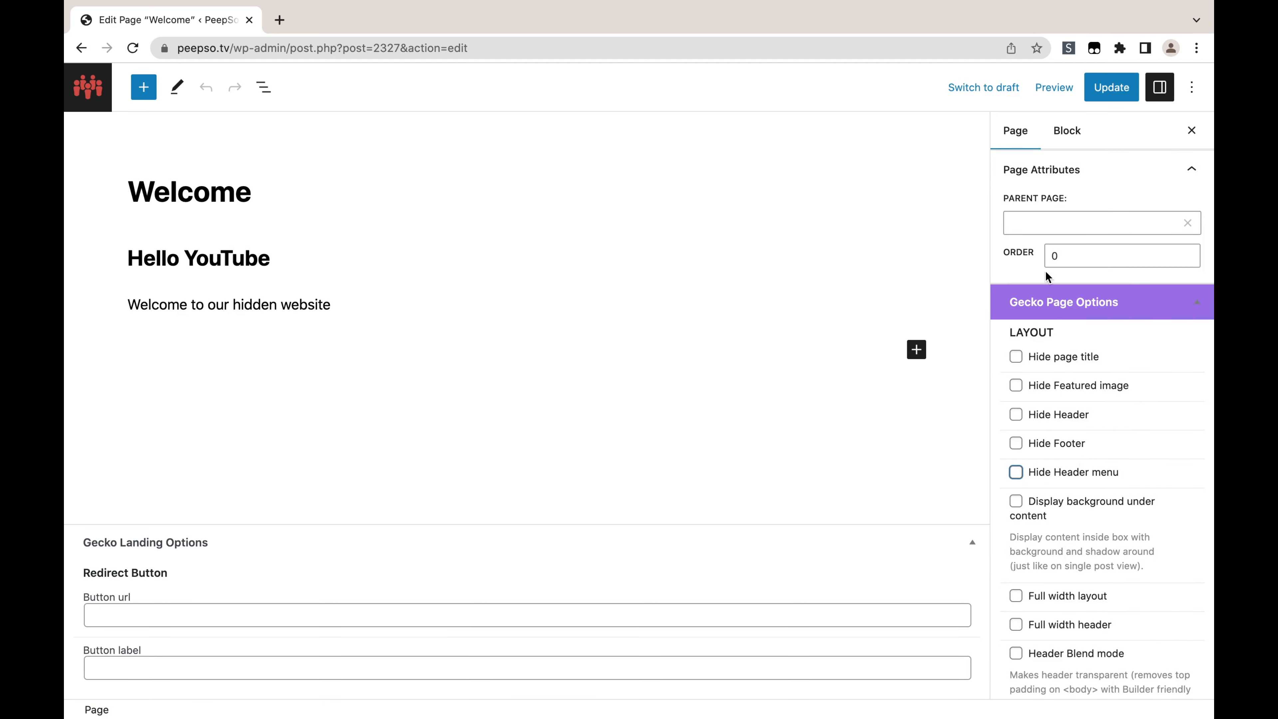
click(1113, 93)
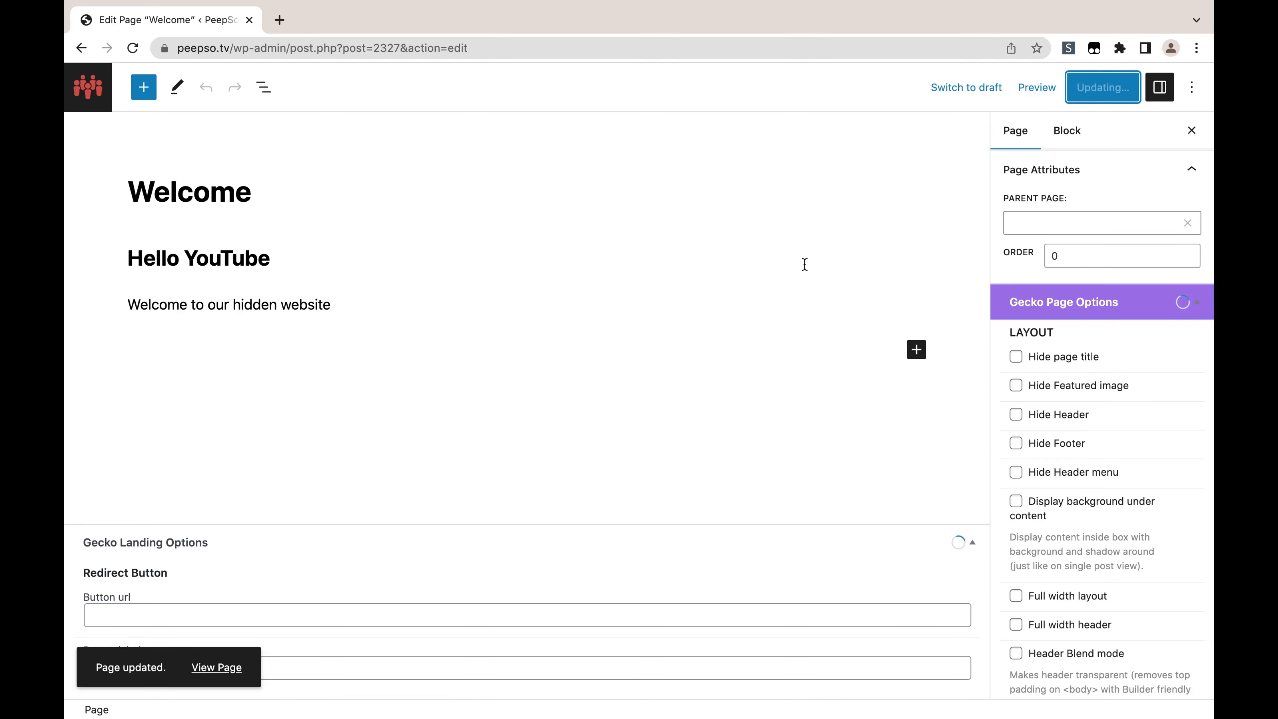
Step: Reload the public Welcome page in the incognito window and test the Community link in its header menu
key(ctrl+Up)
click(932, 68)
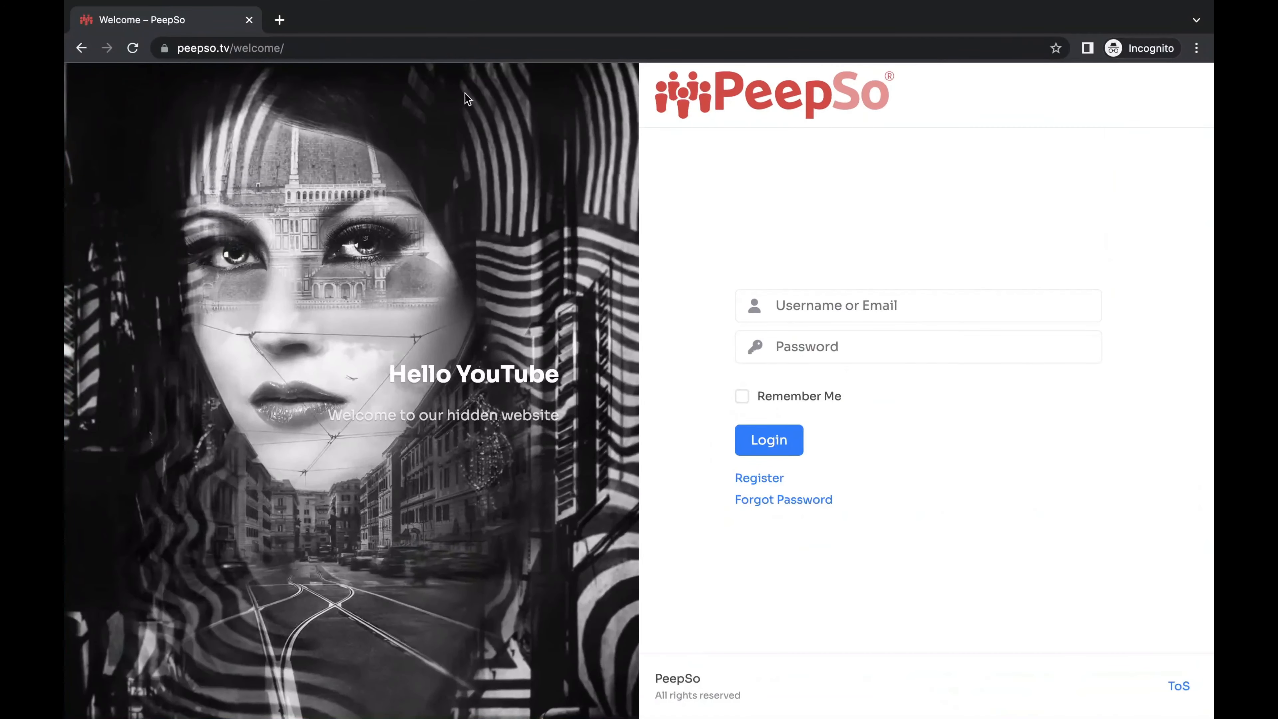
click(133, 48)
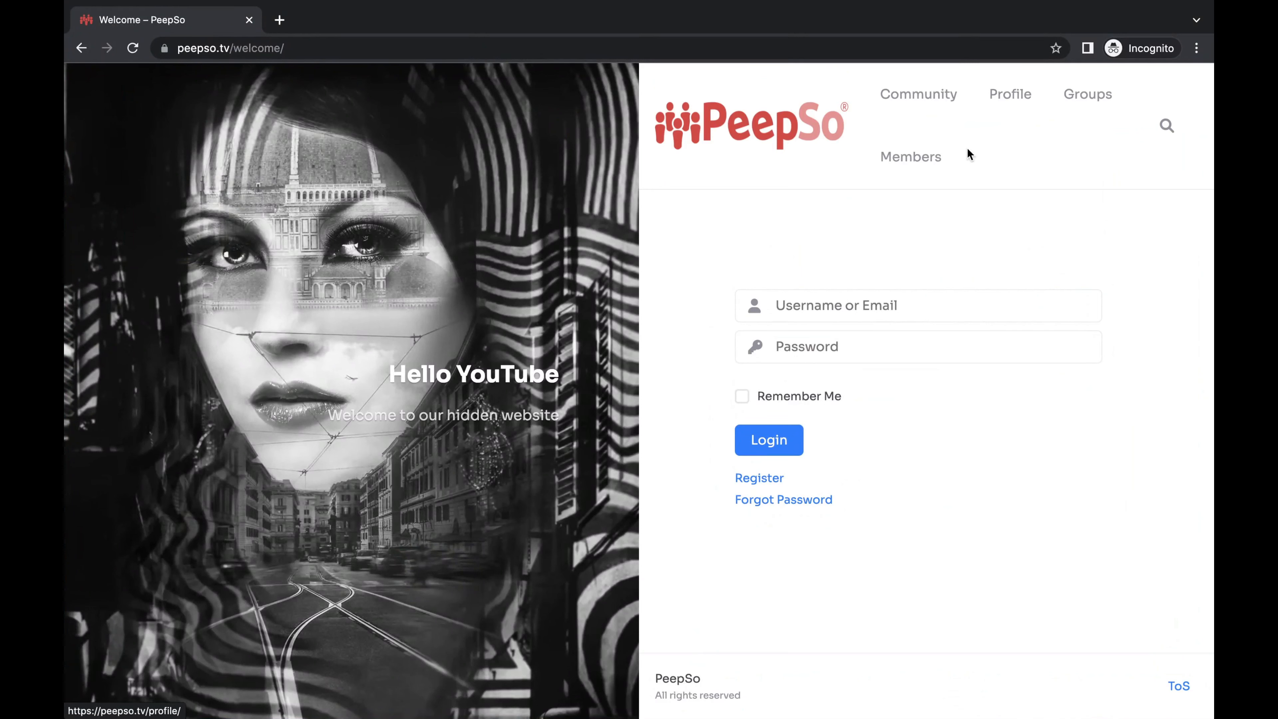
click(944, 98)
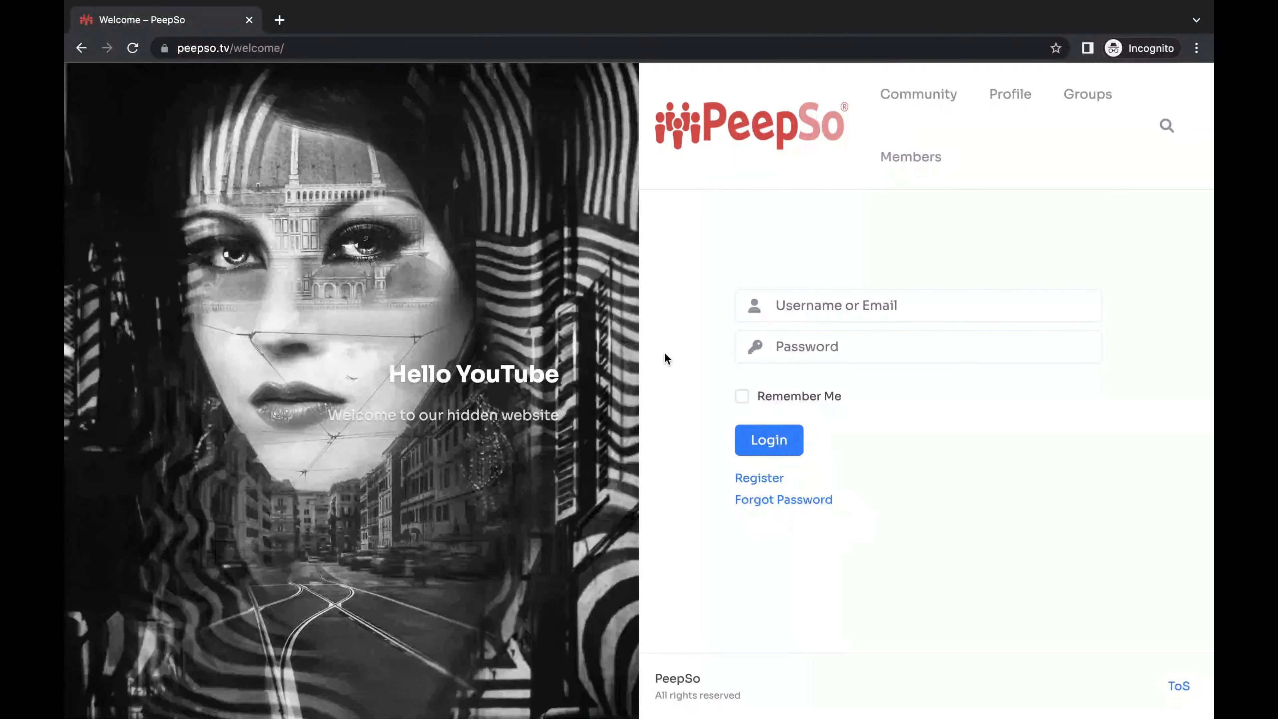
Step: Return to the WordPress admin window and open the page for adding new plugins
key(ctrl+Up)
click(769, 54)
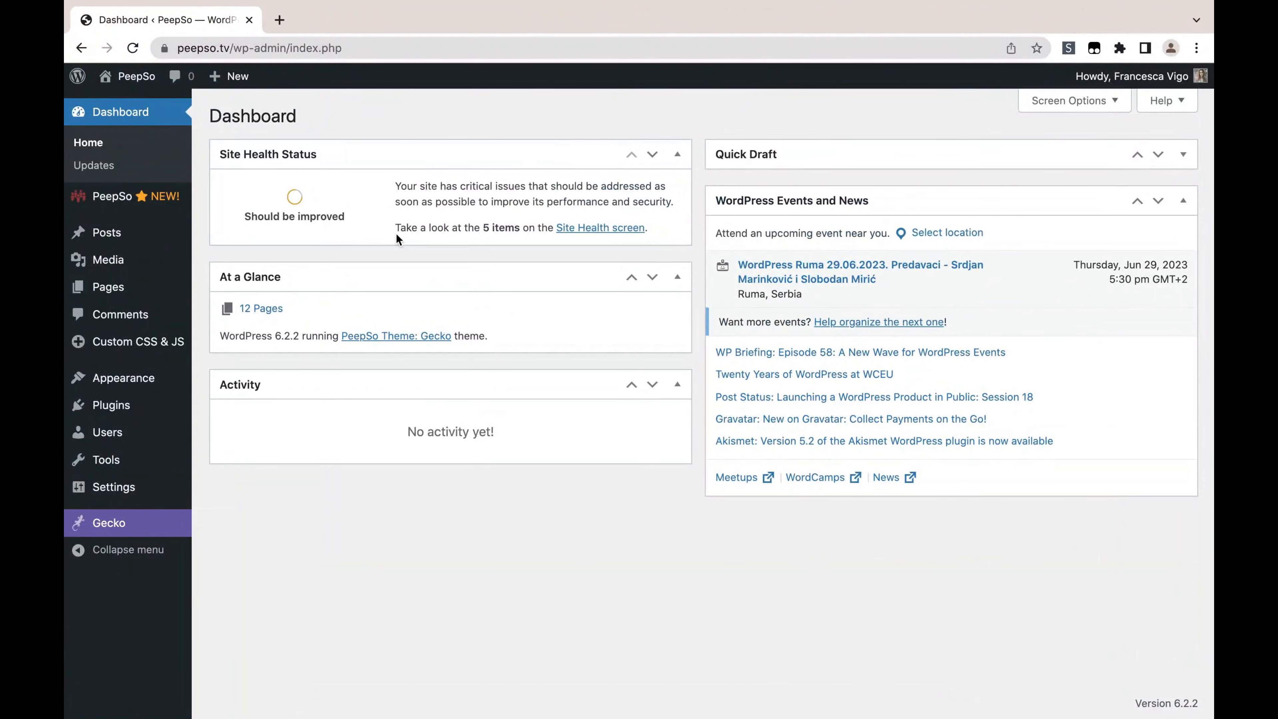
mouse_move(129, 409)
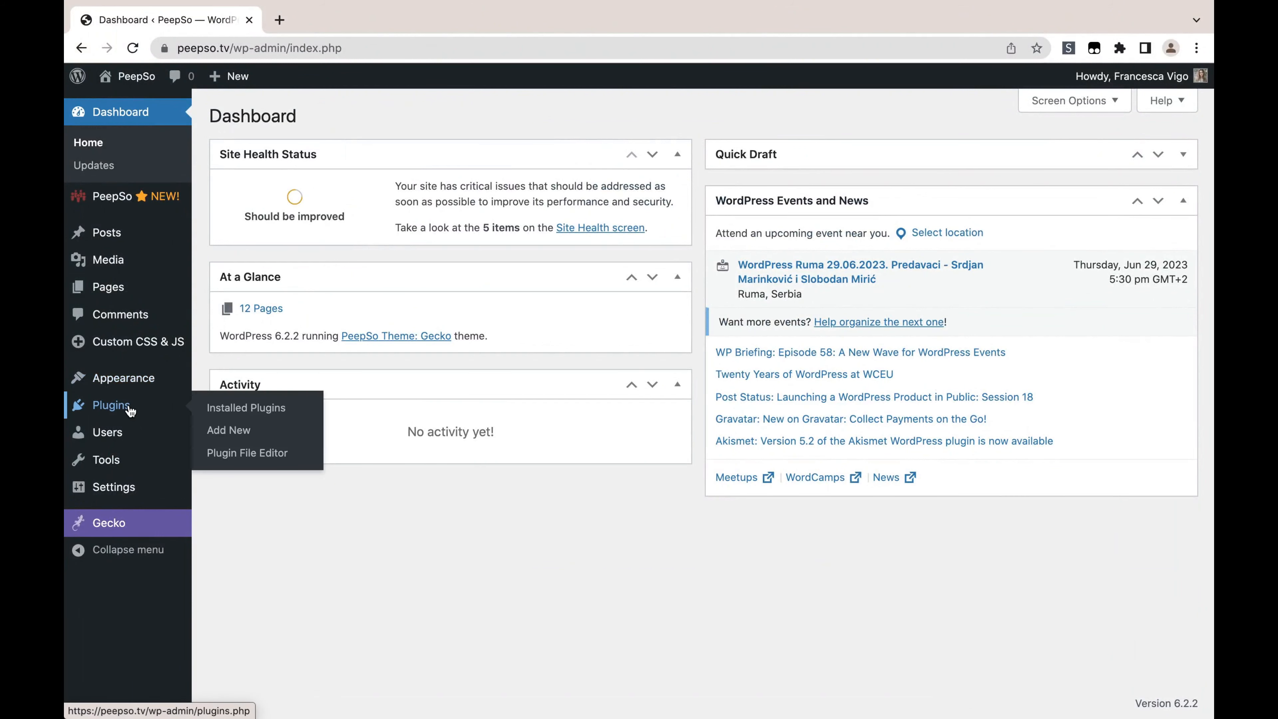
click(225, 433)
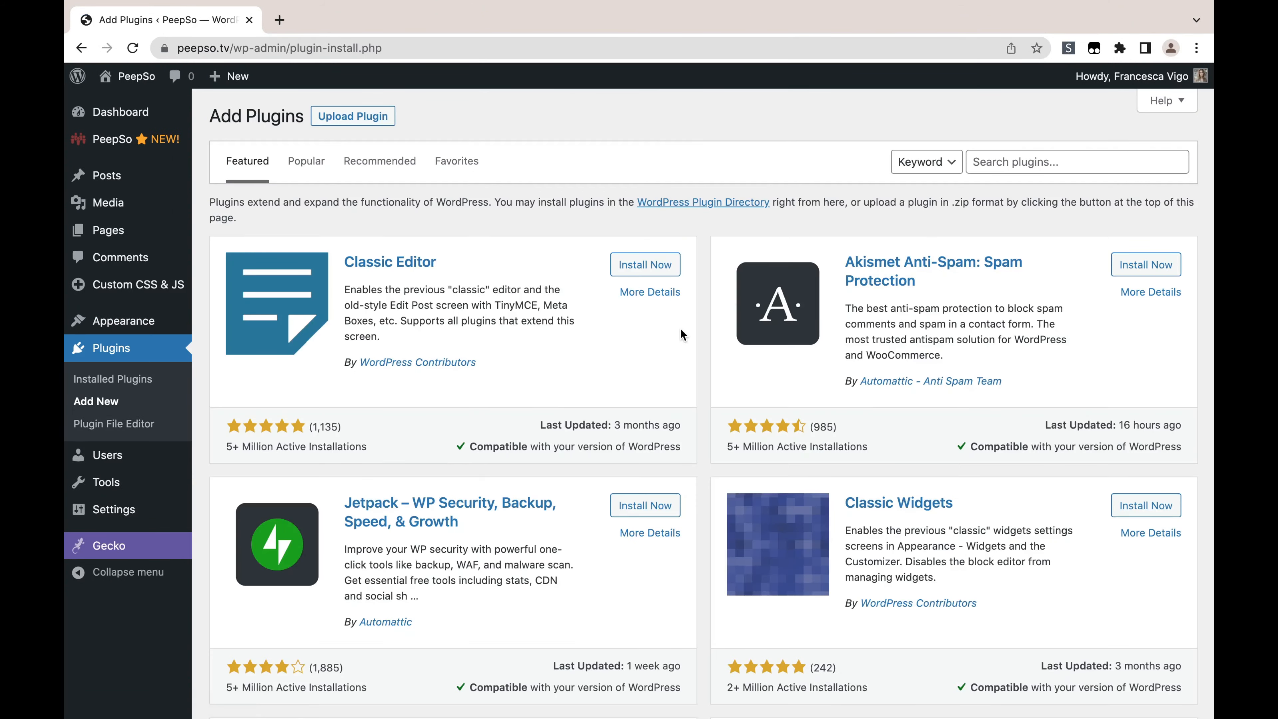
Step: Search the plugin directory for "IF Menu" and activate the If Menu – Visibility control for Menus plugin
click(1025, 166)
key(Down)
key(Down)
key(Down)
key(Down)
key(Down)
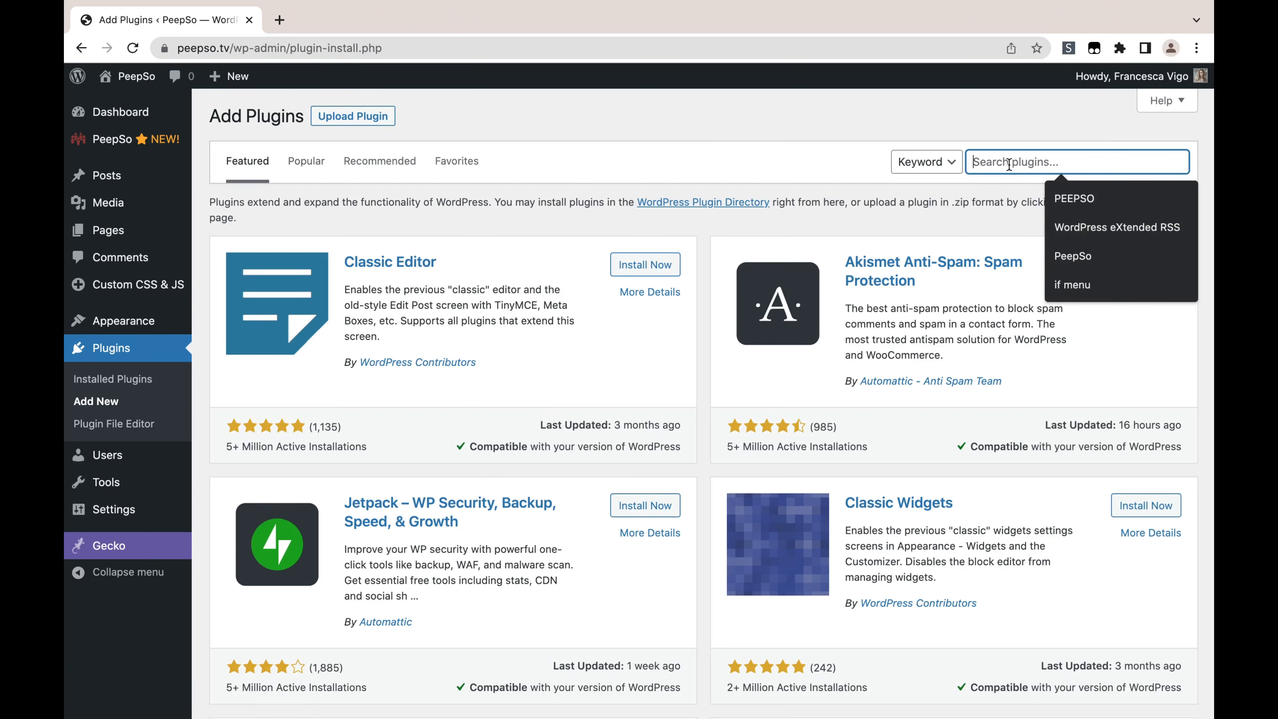
text(IF Menu)
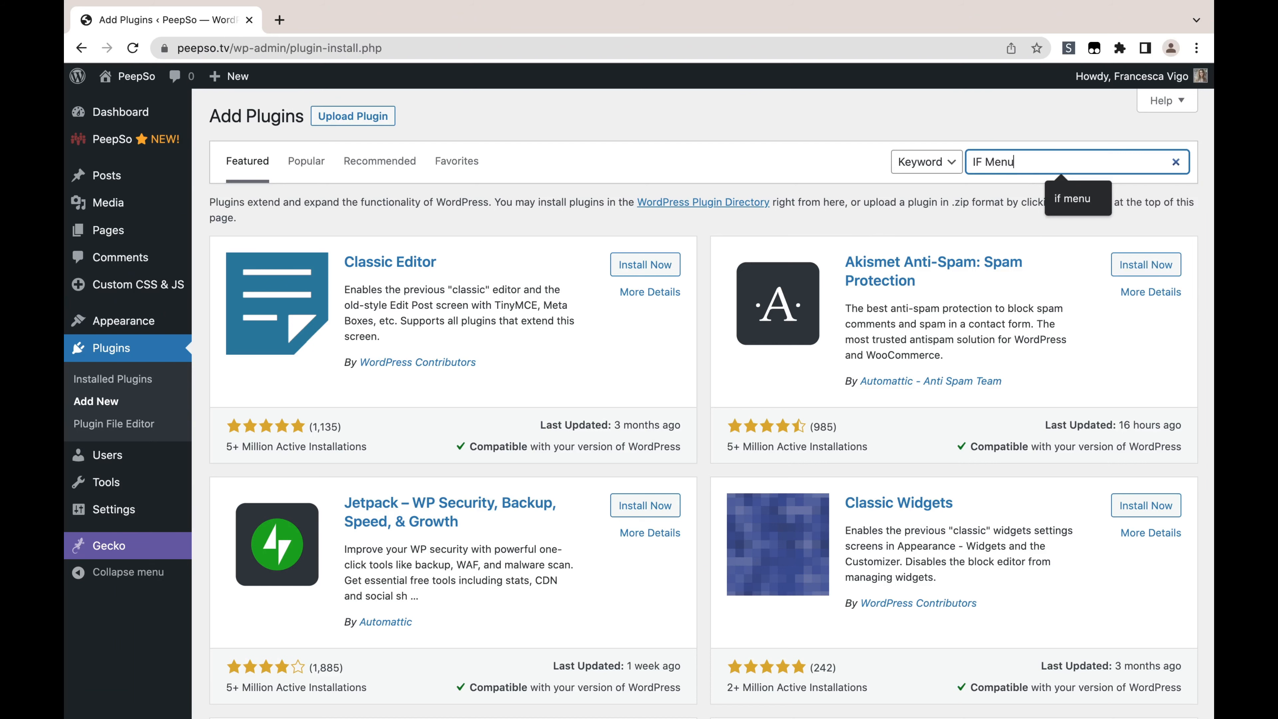
key(Return)
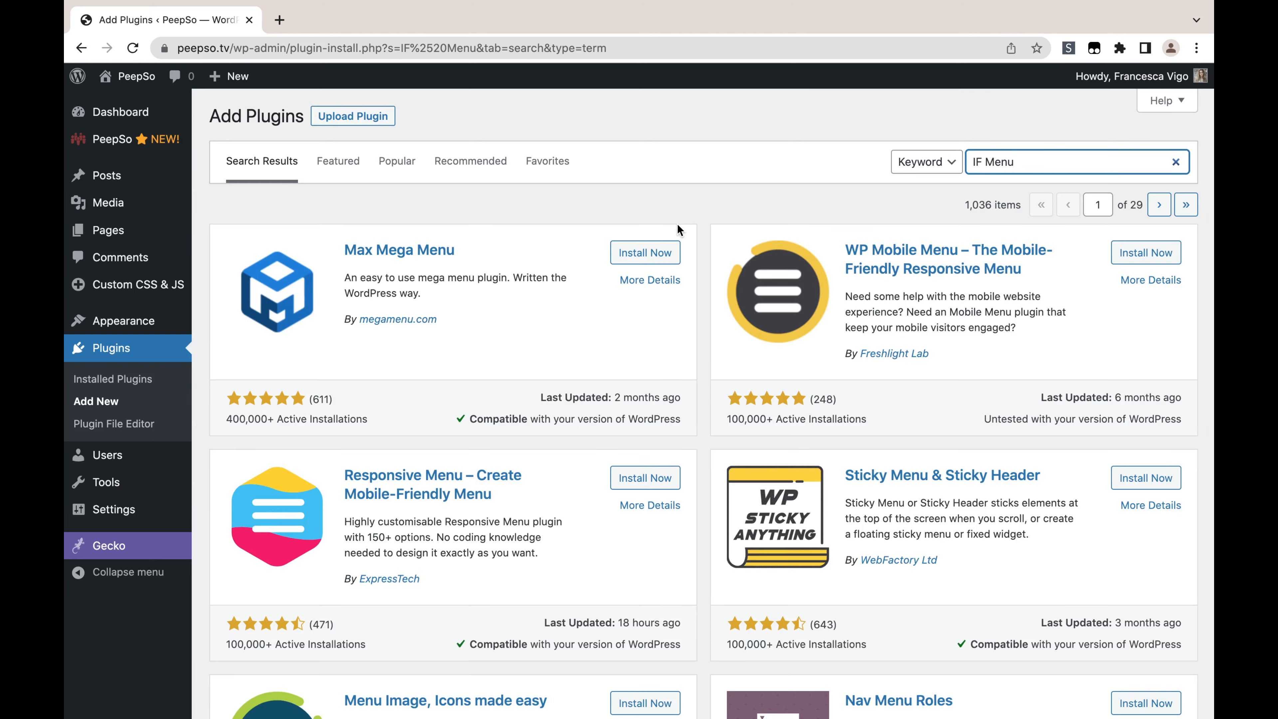
scroll(678, 226, down, 10)
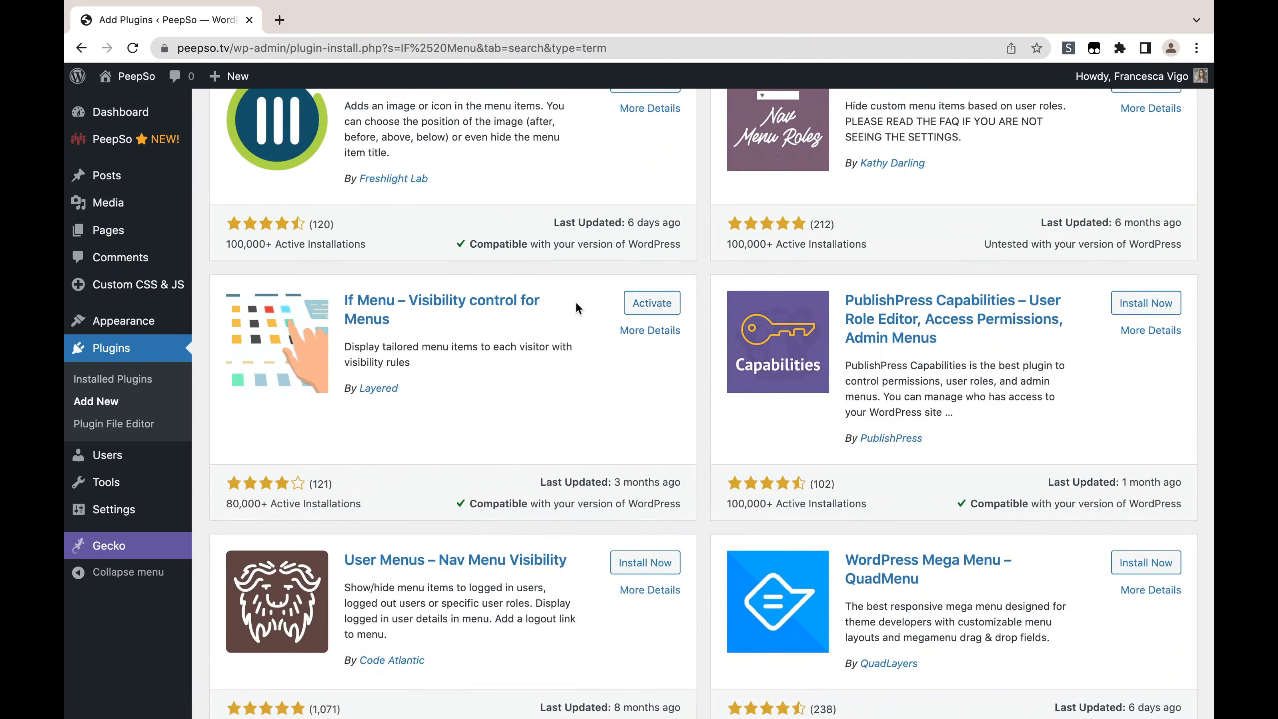
click(643, 308)
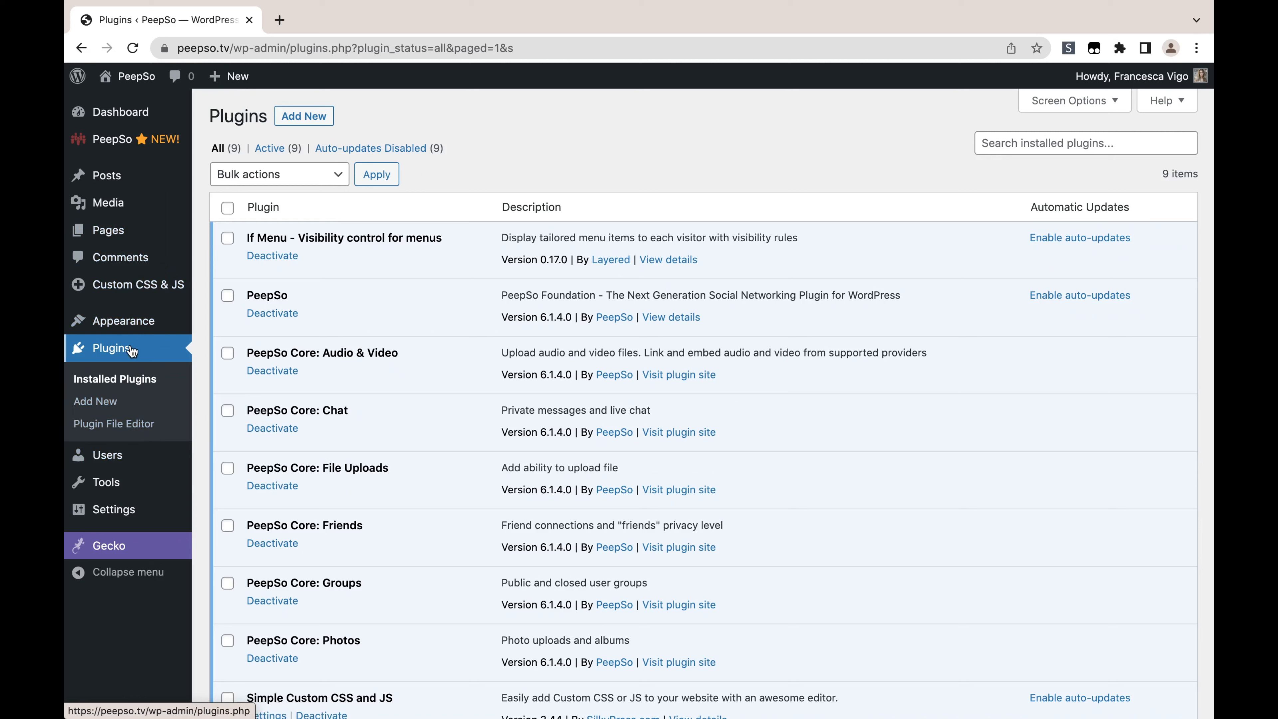
Step: Open the site's menu management and load the Main Header Navigation menu for editing
mouse_move(125, 324)
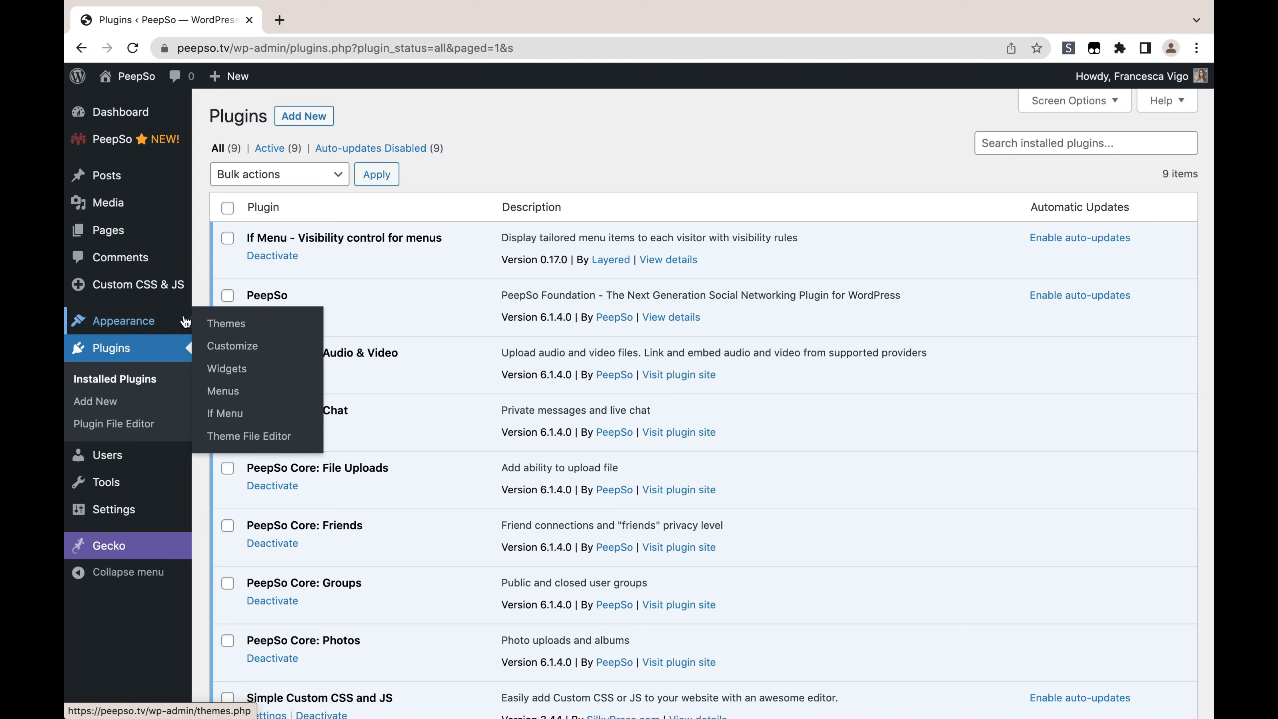
click(222, 397)
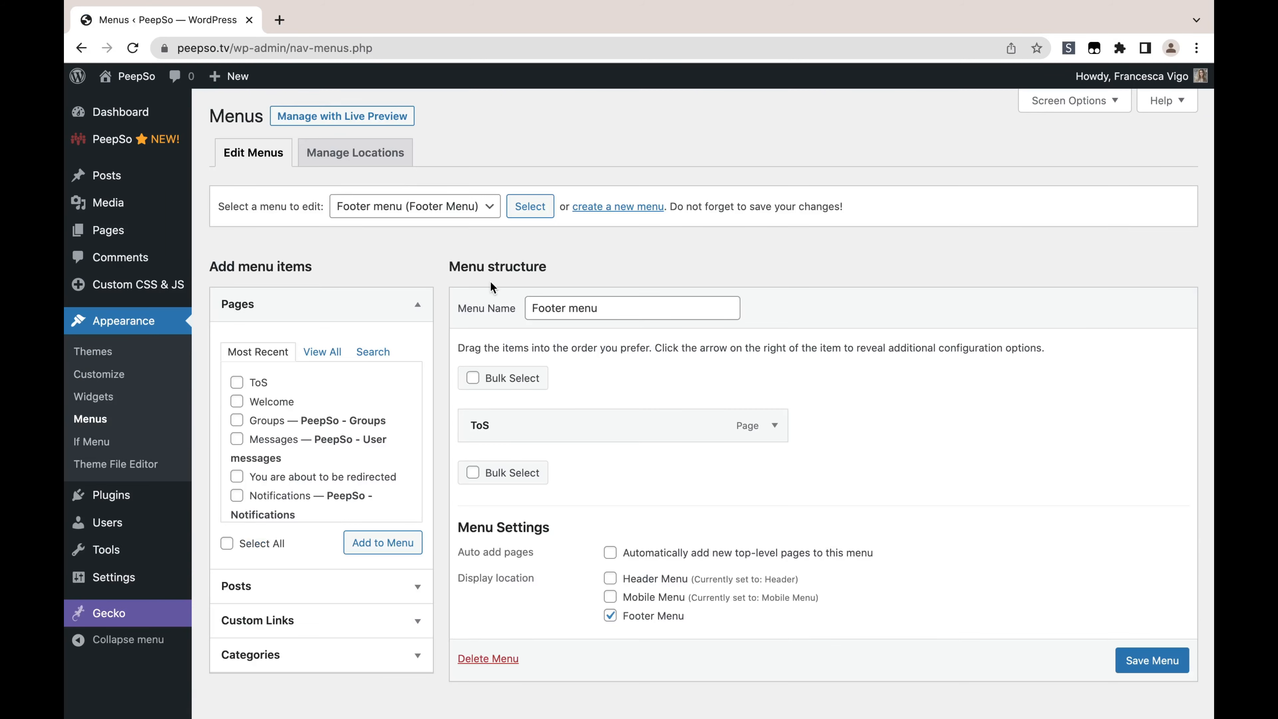
click(453, 209)
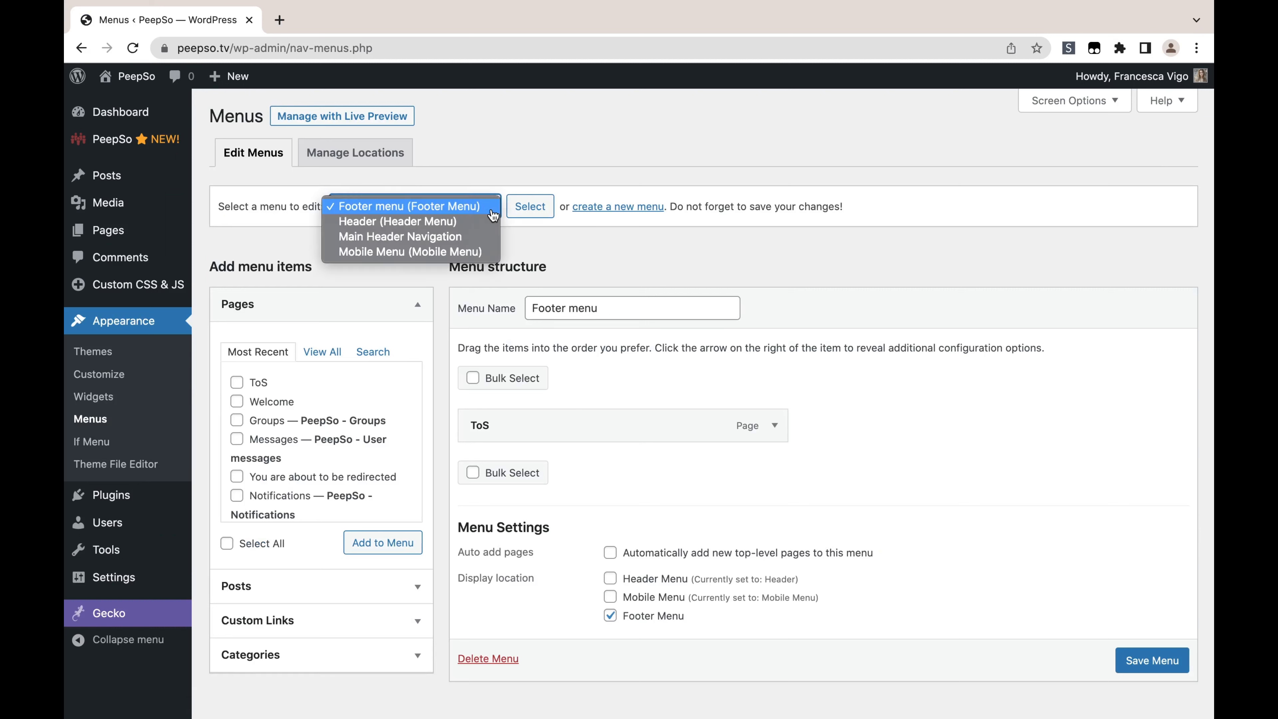
click(397, 236)
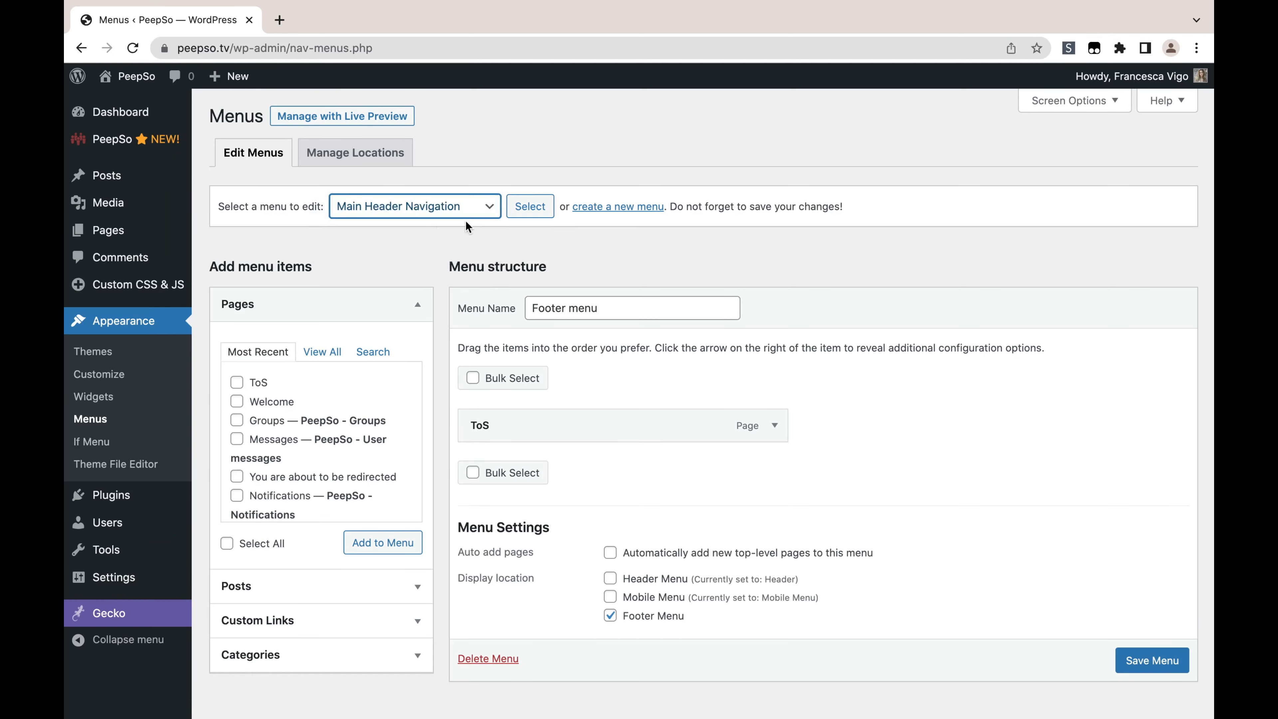
click(529, 207)
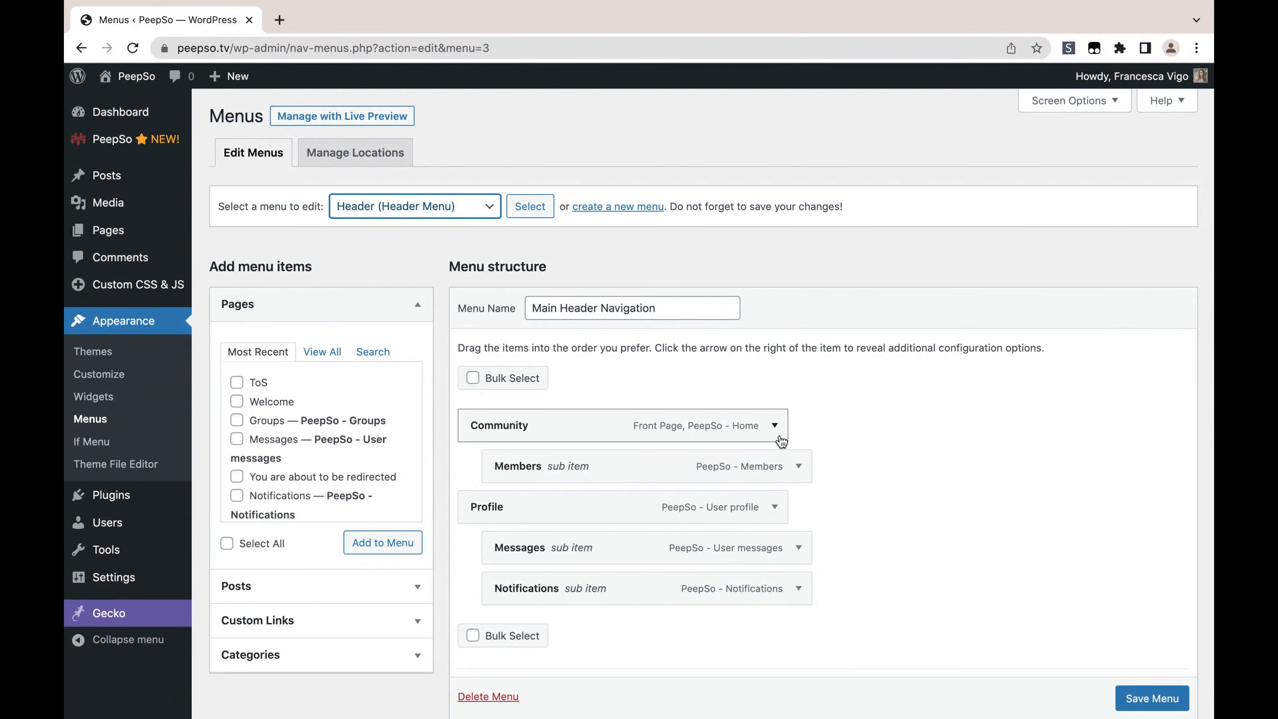
Step: Enable visibility rules on the Community menu item, set them to show if Is logged in, and save the menu
click(775, 426)
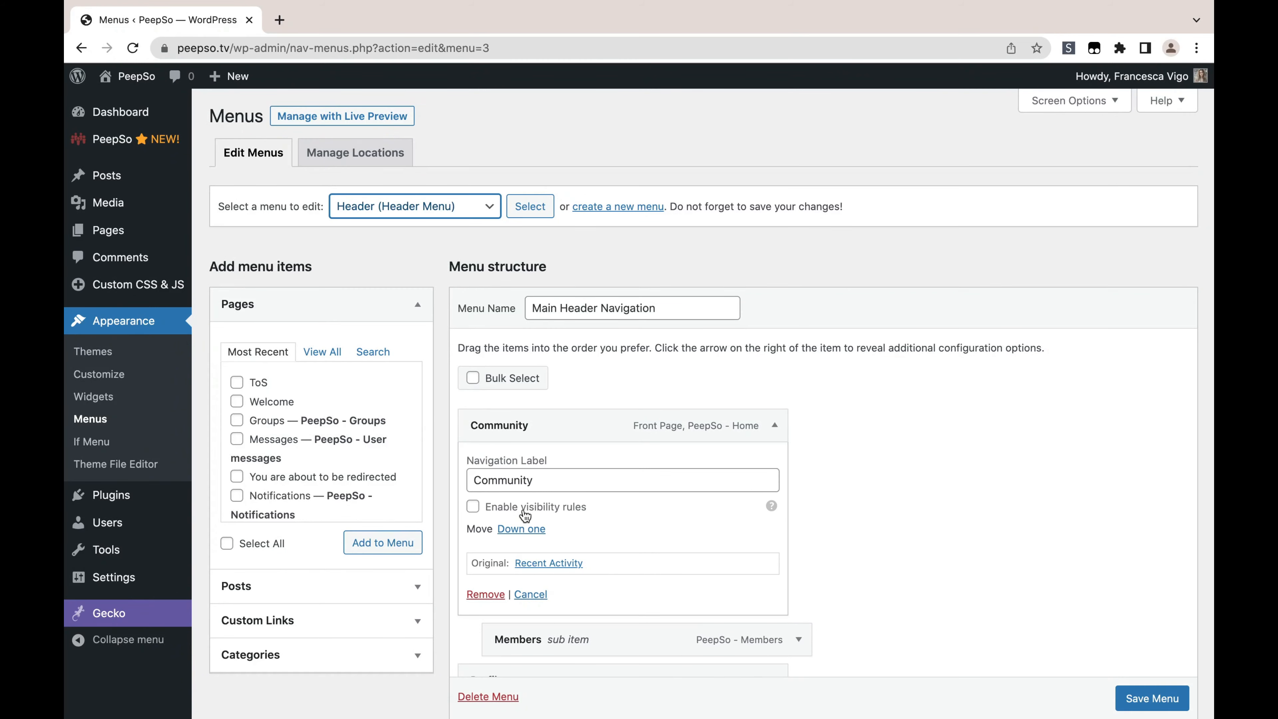
click(492, 512)
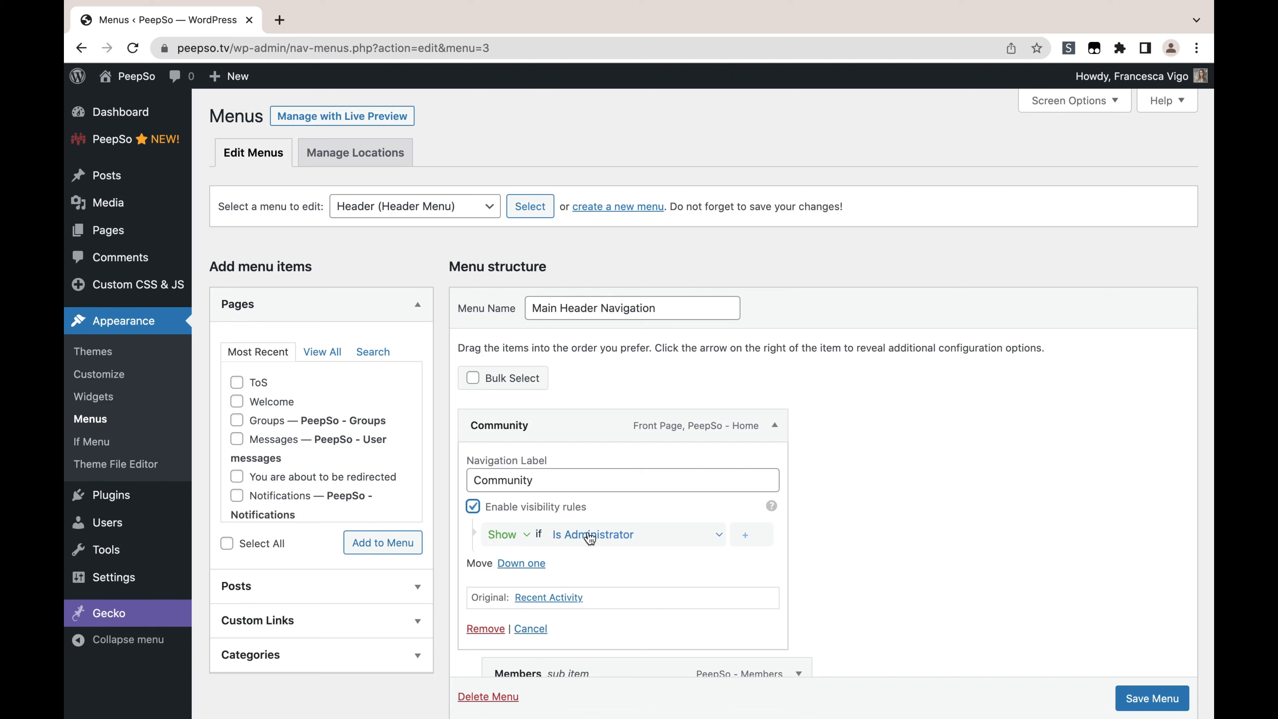
click(645, 539)
click(645, 538)
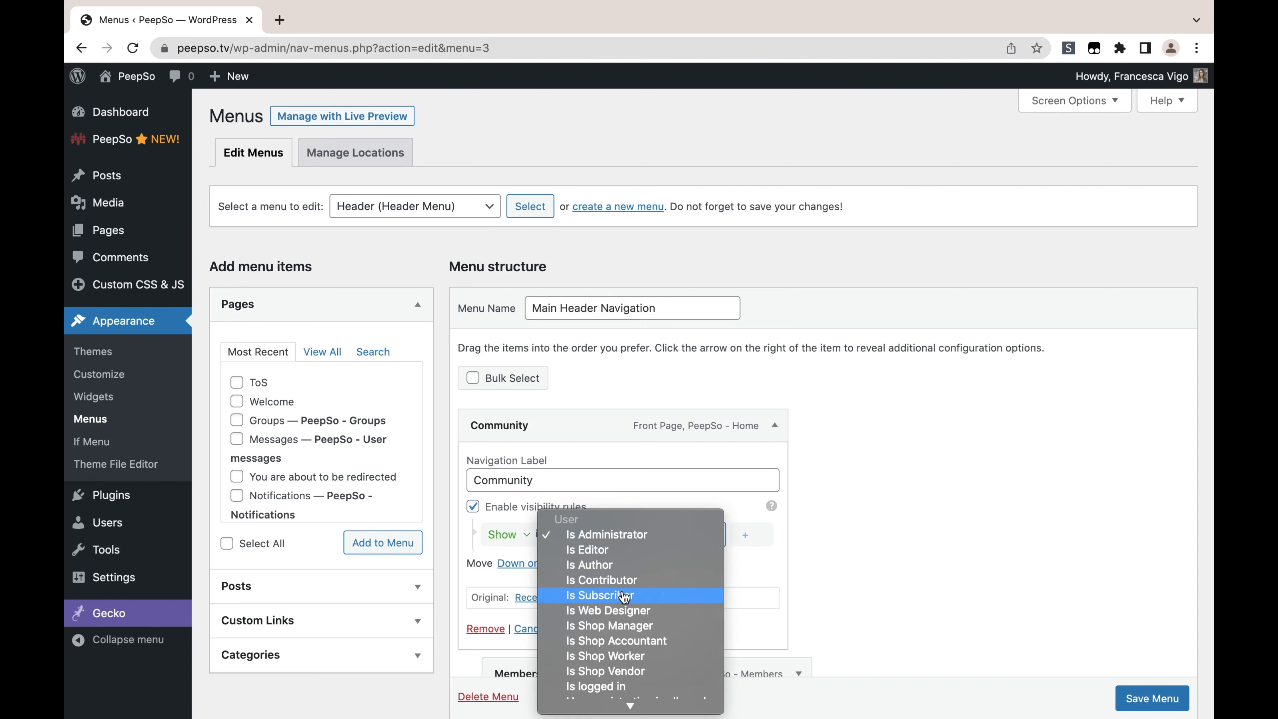
click(613, 687)
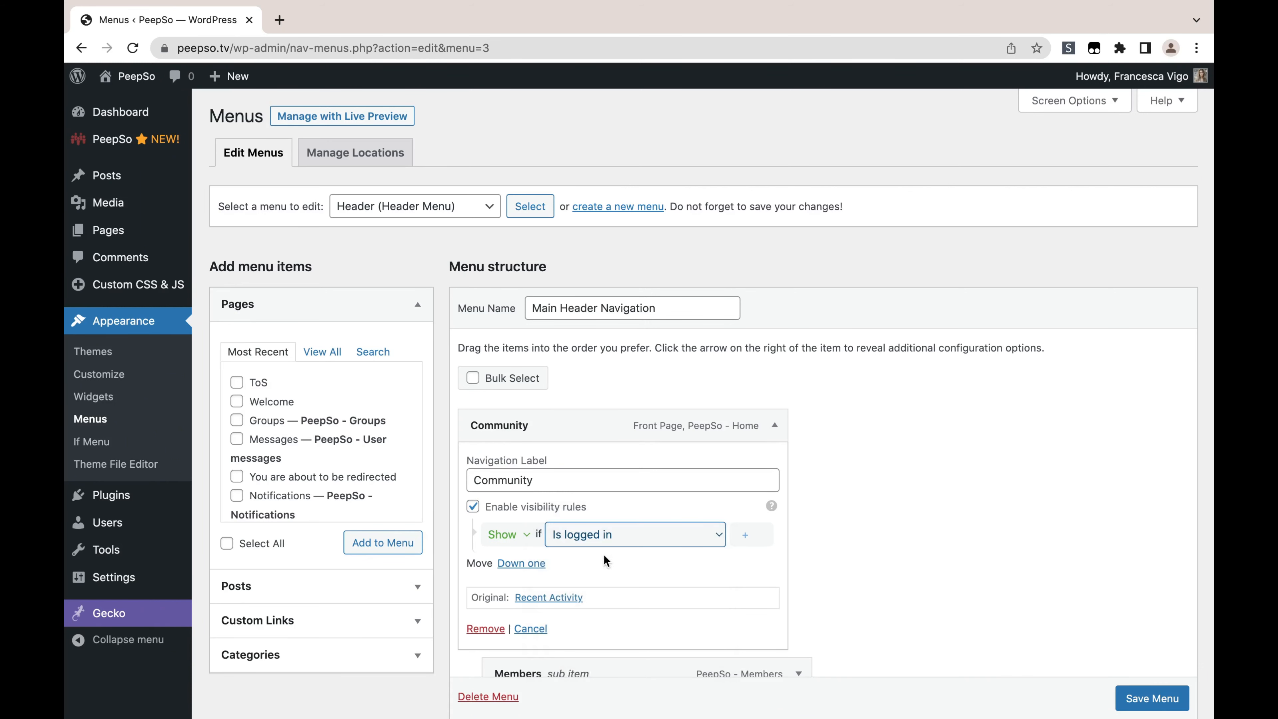
click(1152, 698)
scroll(1152, 698, down, 1)
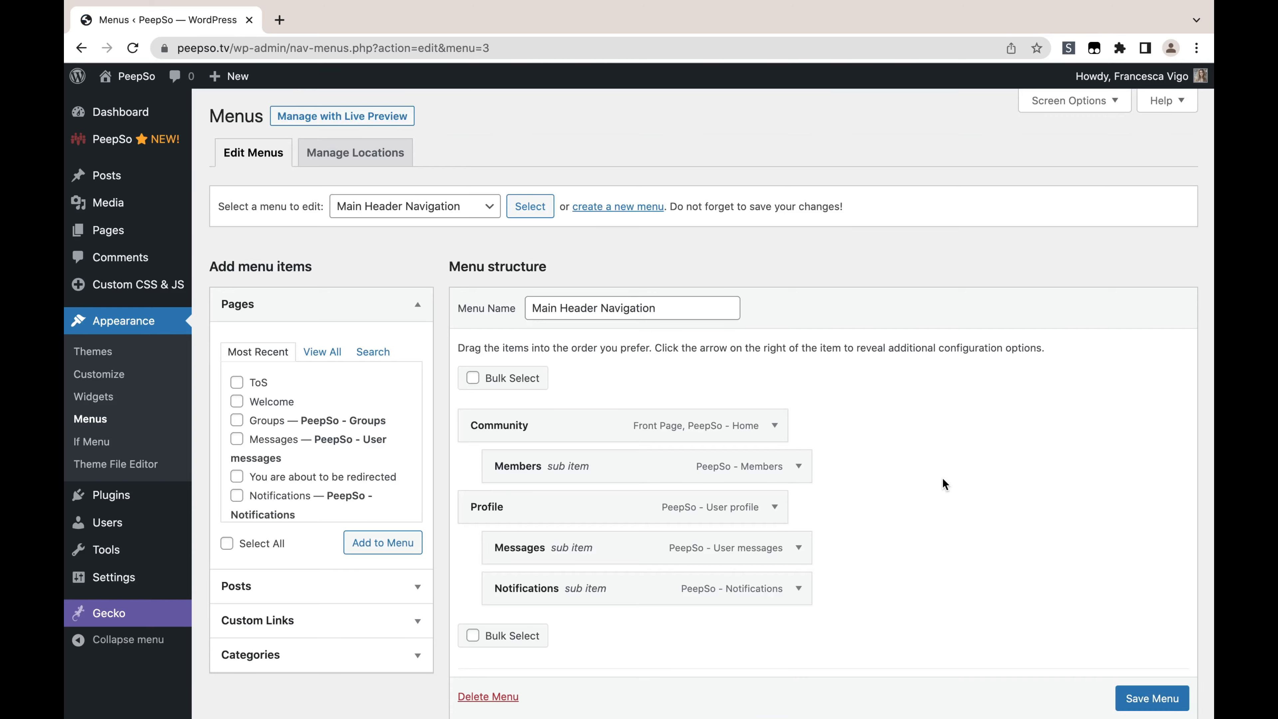
Step: Reload the public Welcome page in the incognito window to check its header menu, and return to the WordPress menu editor
key(ctrl+Up)
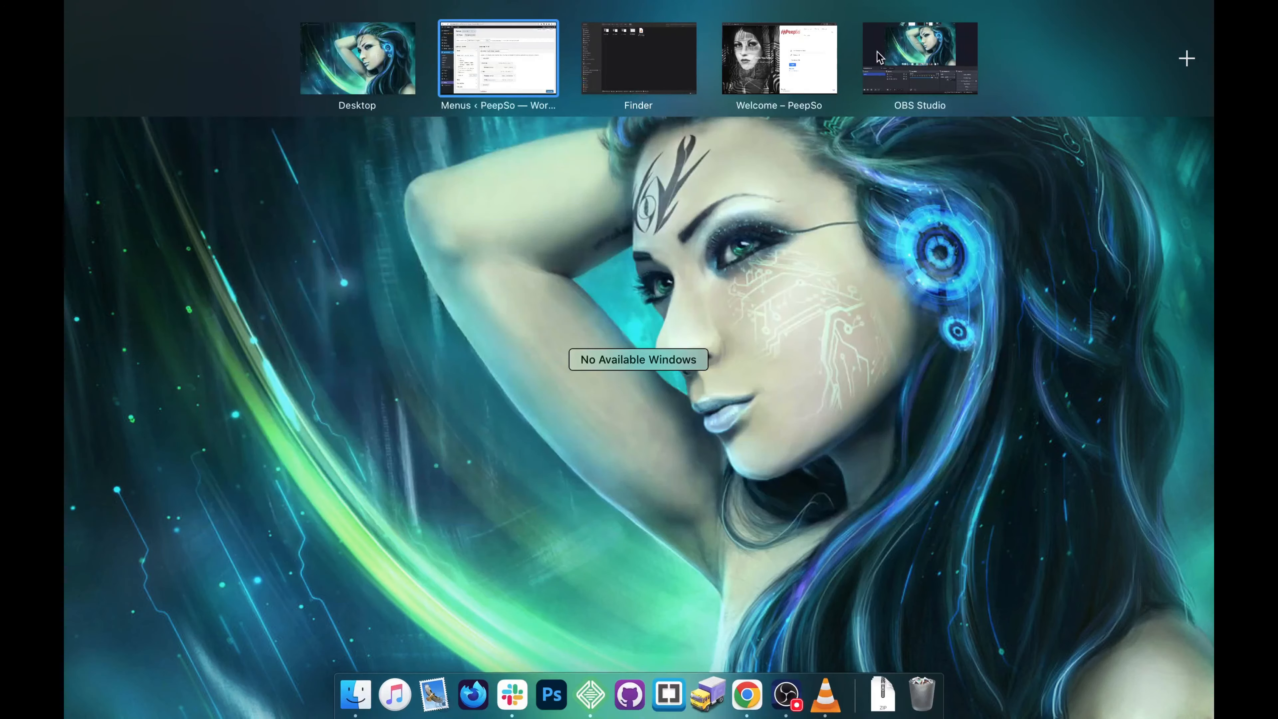
click(779, 58)
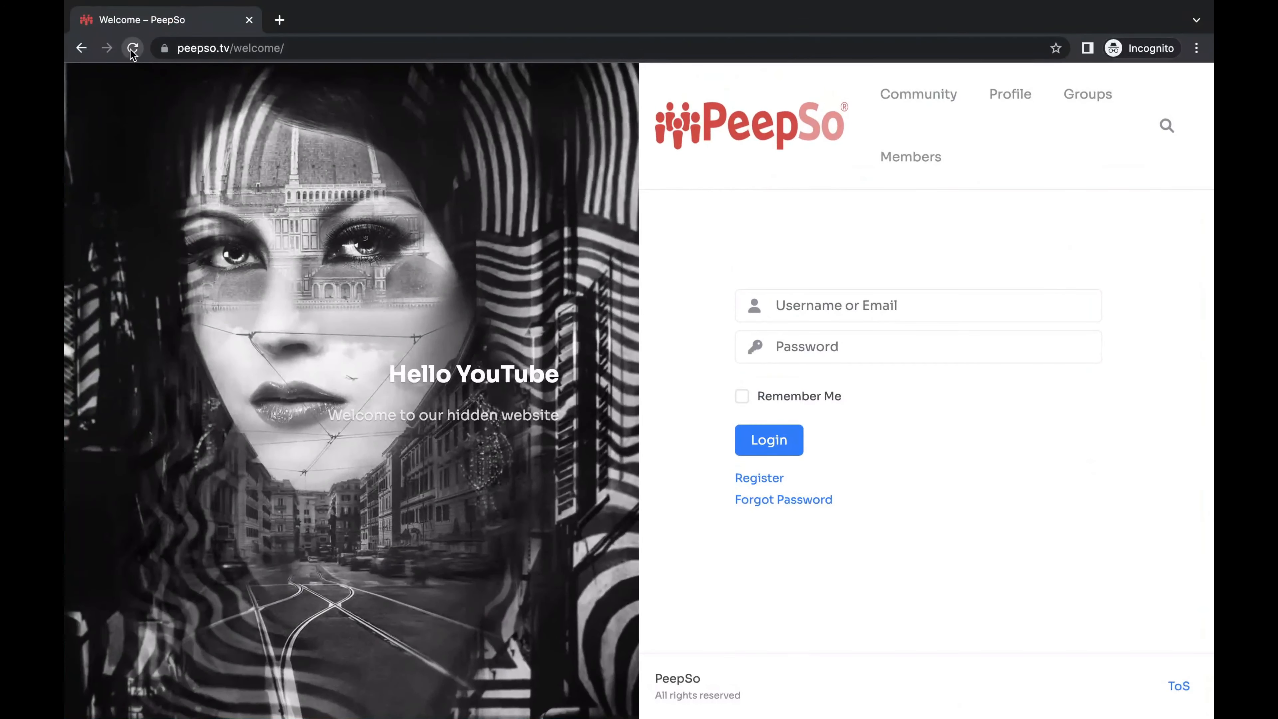
click(132, 49)
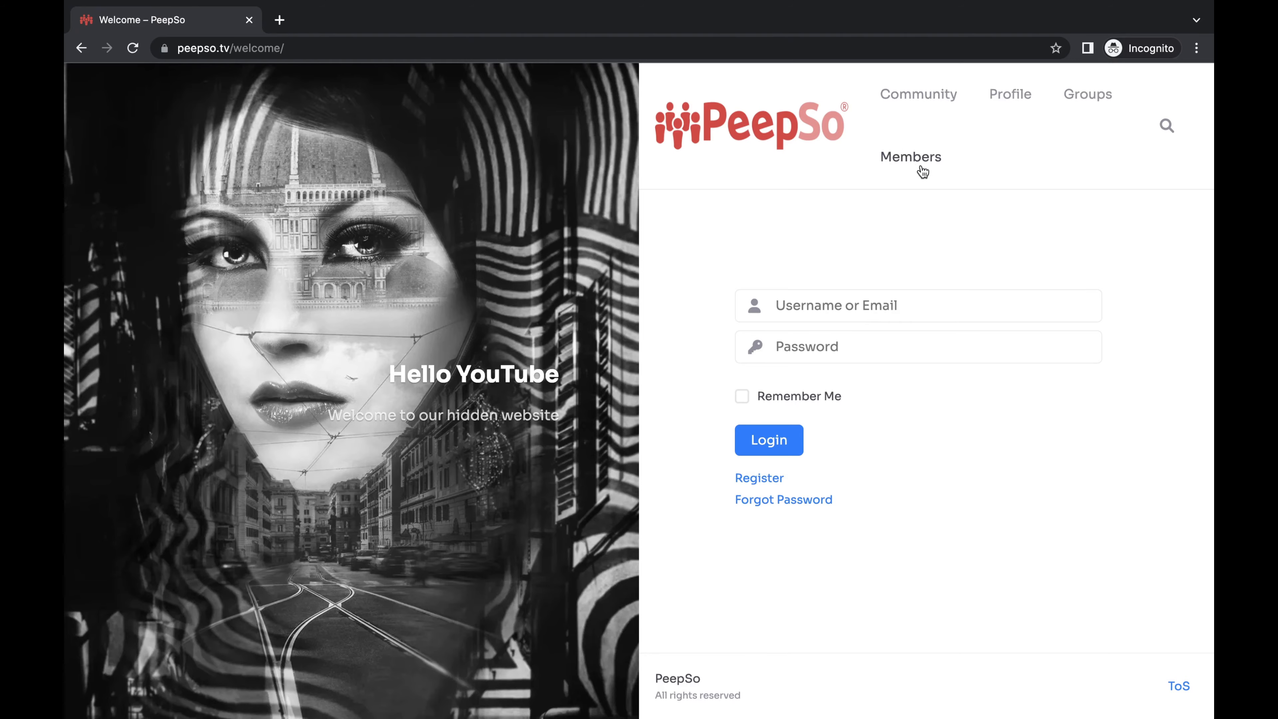
key(ctrl+Up)
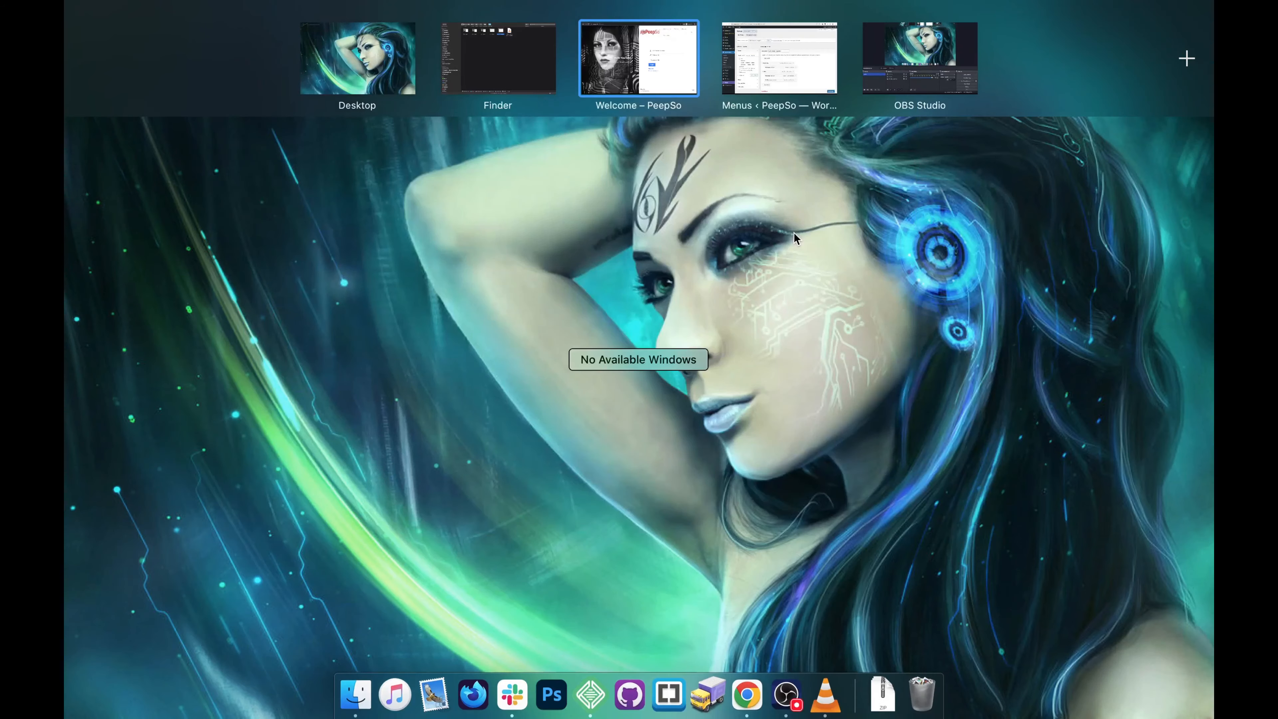
click(749, 75)
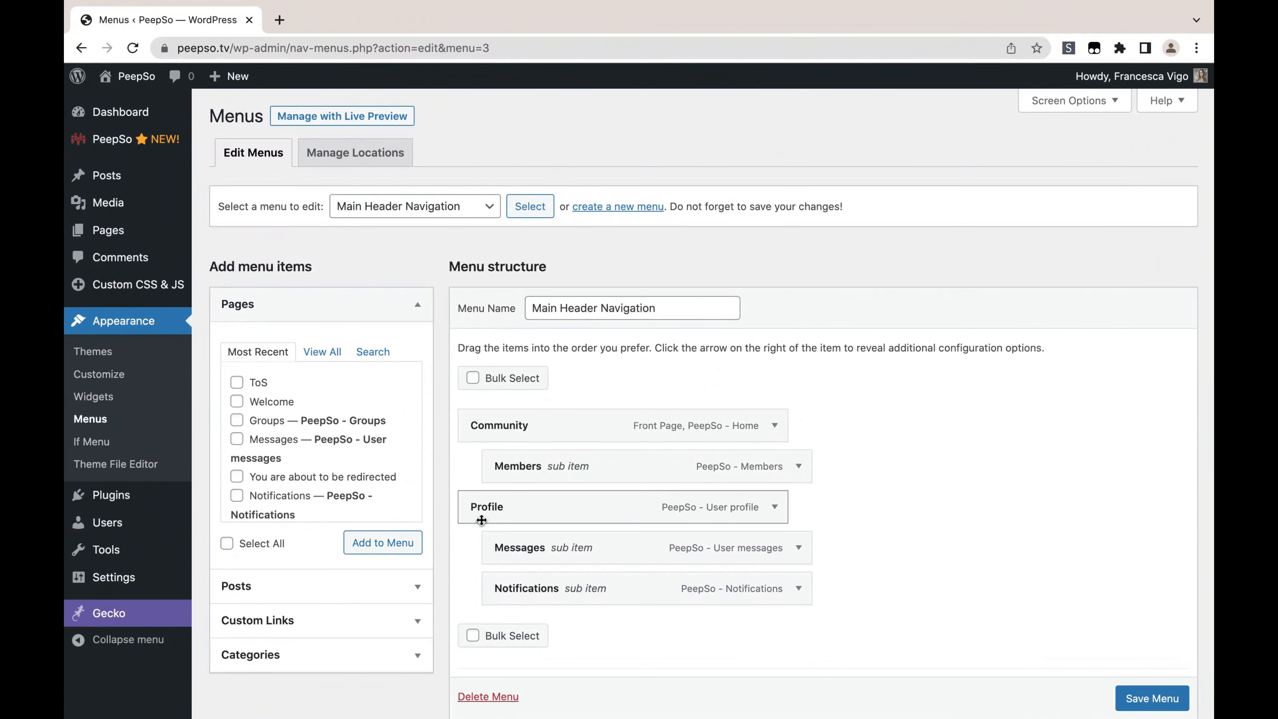
Step: Load the Header (Header Menu) menu for editing and save it
click(487, 207)
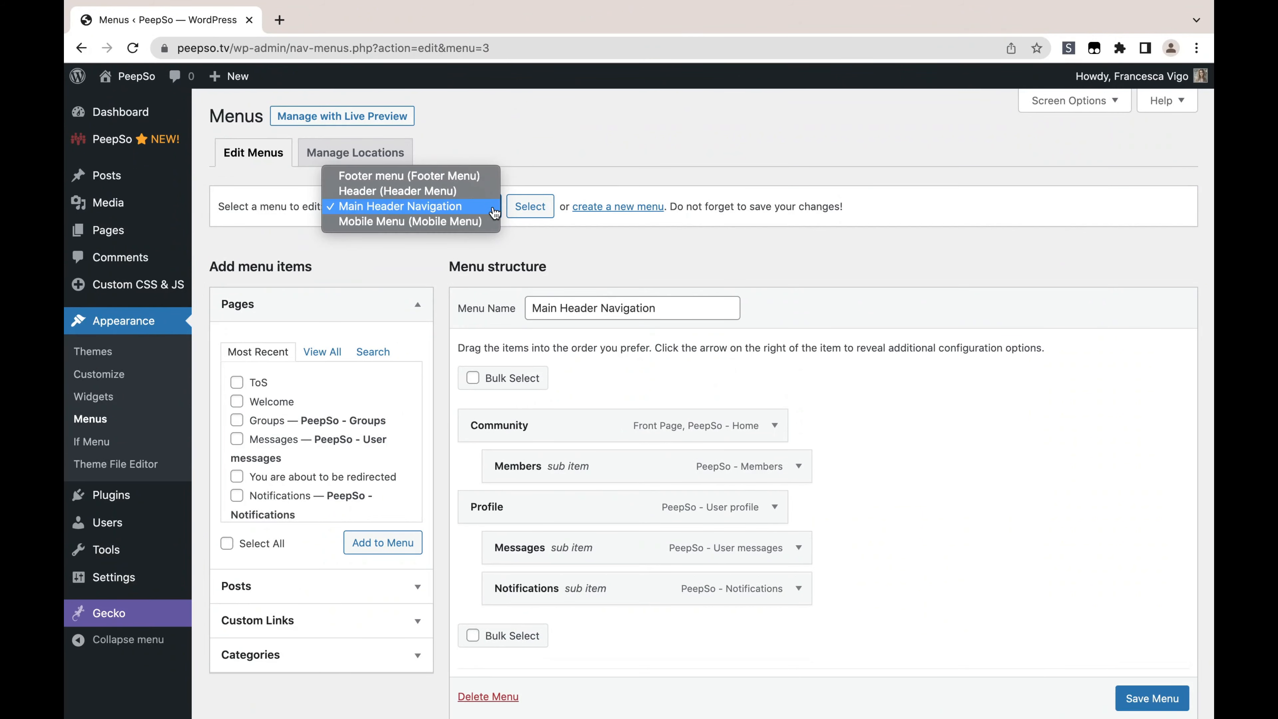
click(363, 193)
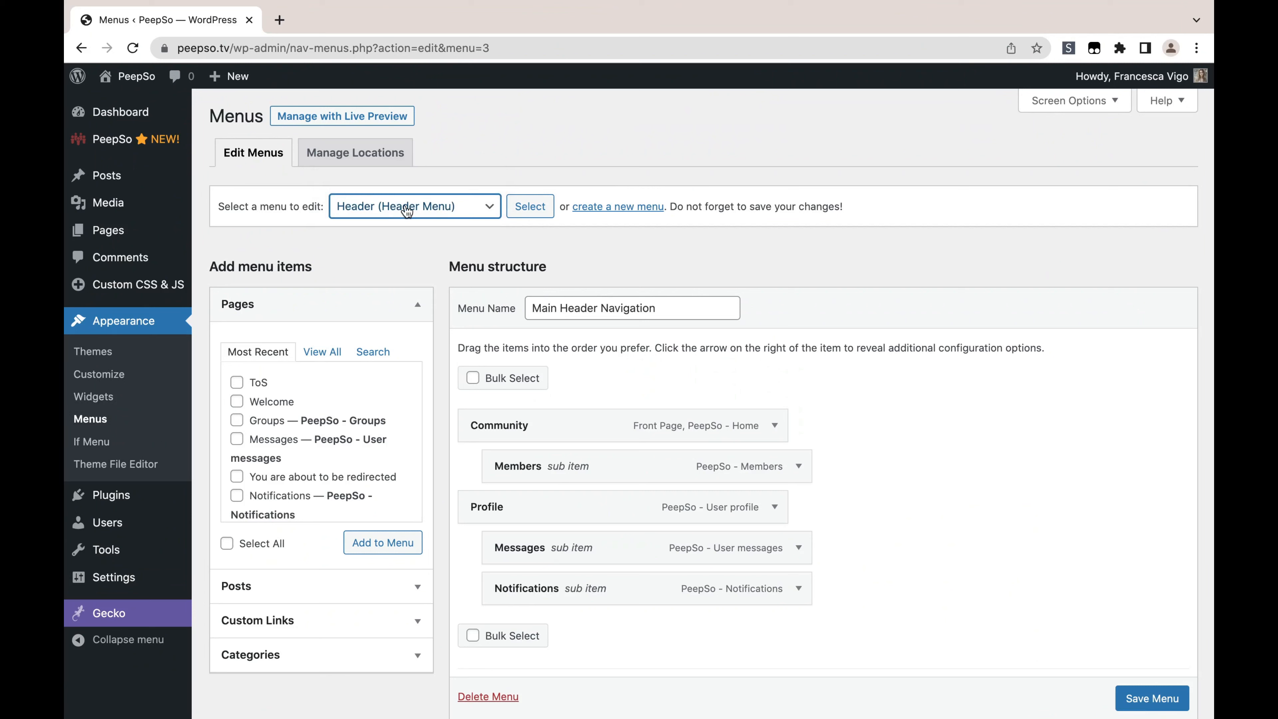
click(528, 209)
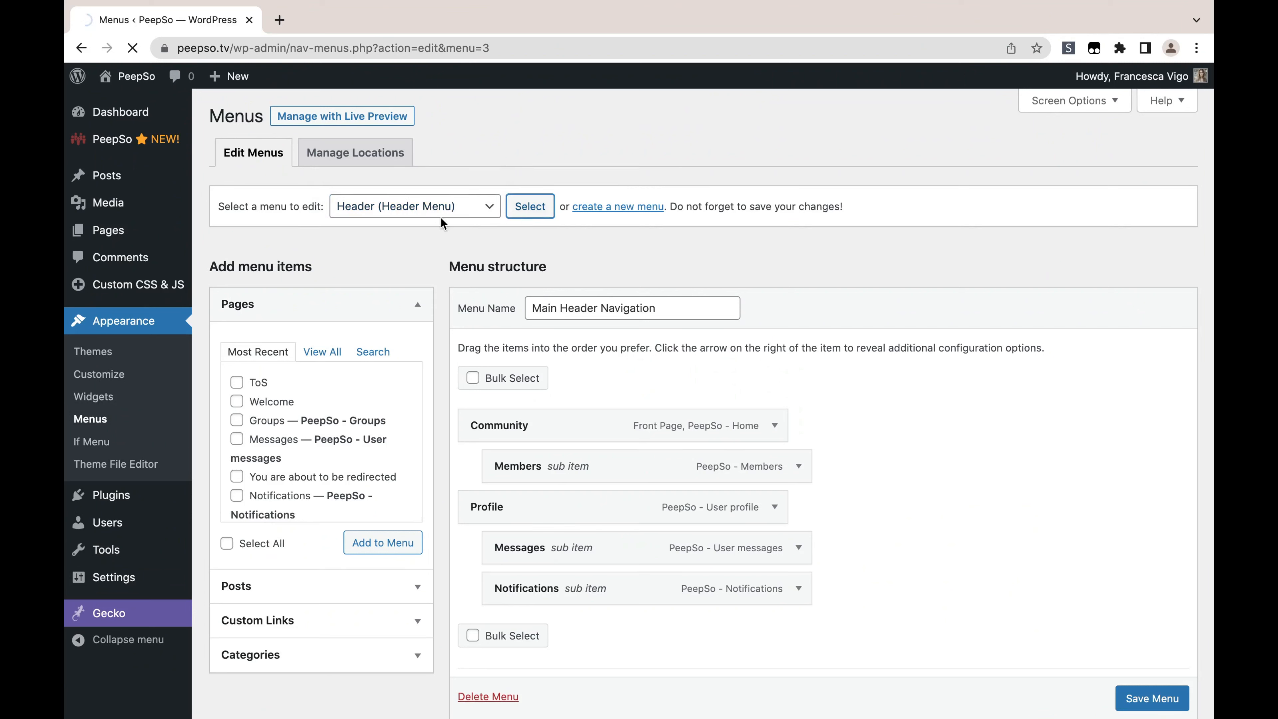
click(485, 211)
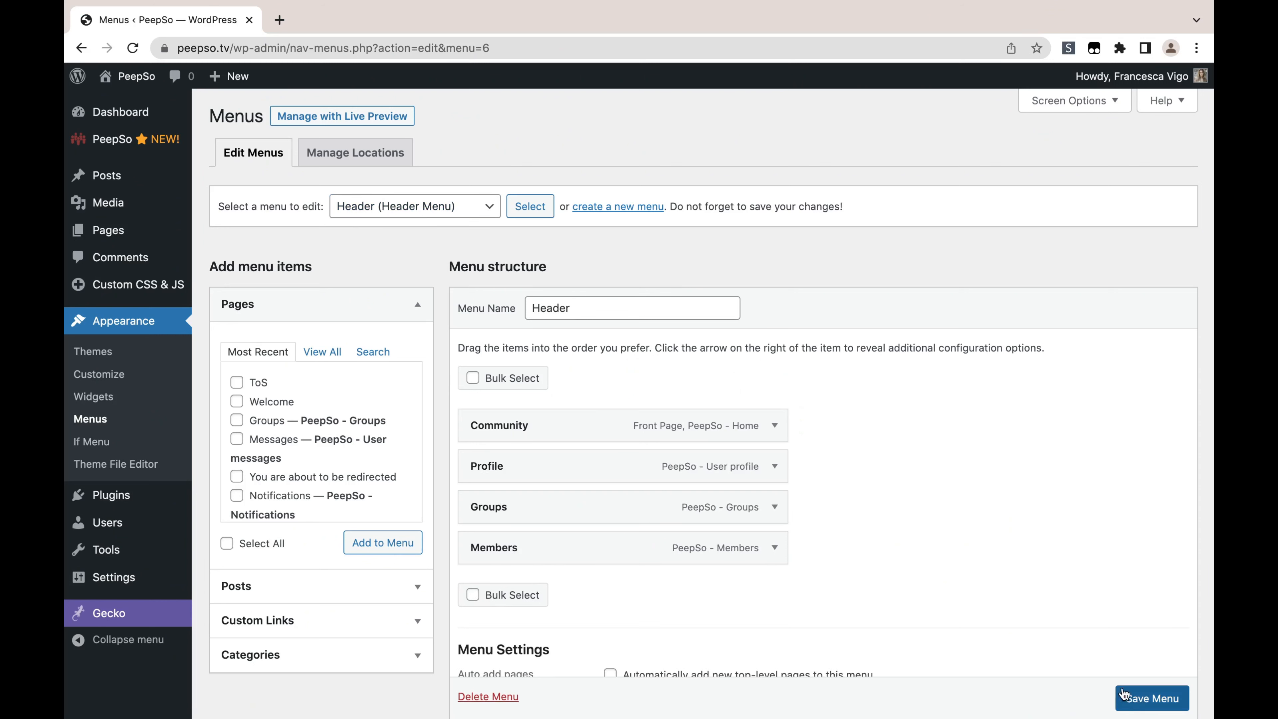
scroll(1004, 578, down, 3)
click(1145, 640)
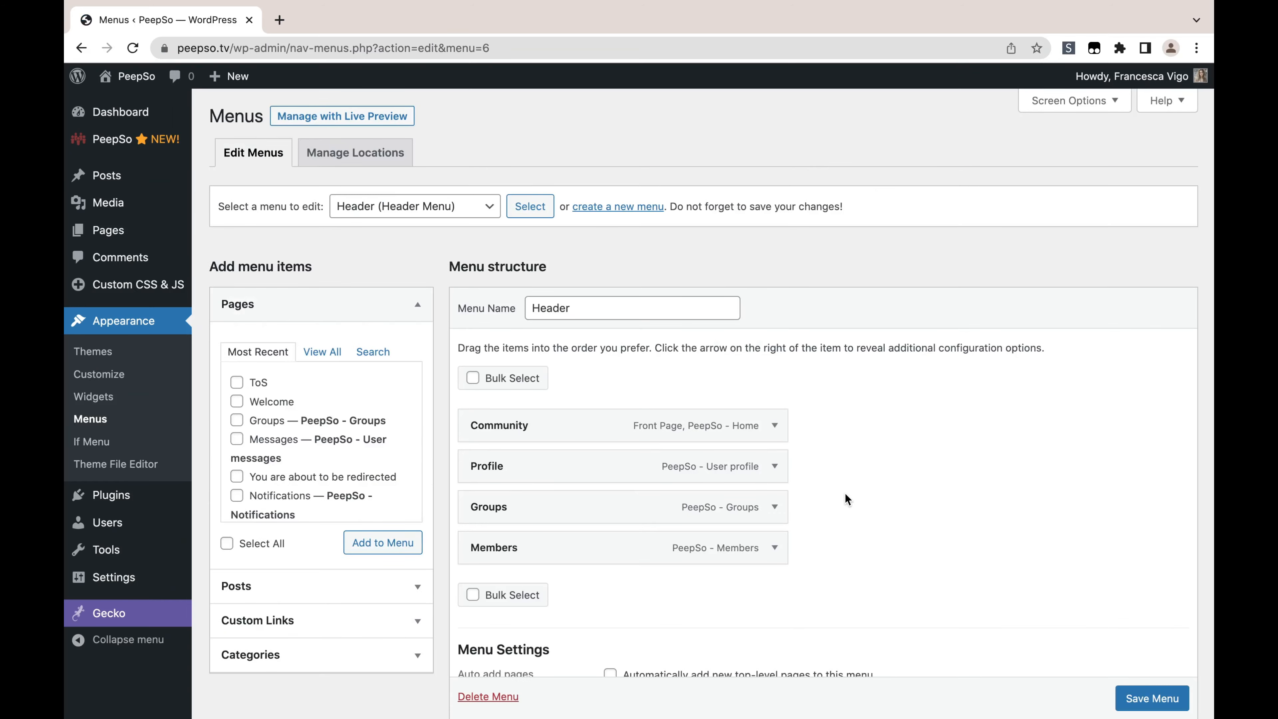
Step: Enable visibility rules on the Header menu's Community item, set them to show if Is logged in, and save the menu
click(774, 425)
scroll(853, 459, down, 3)
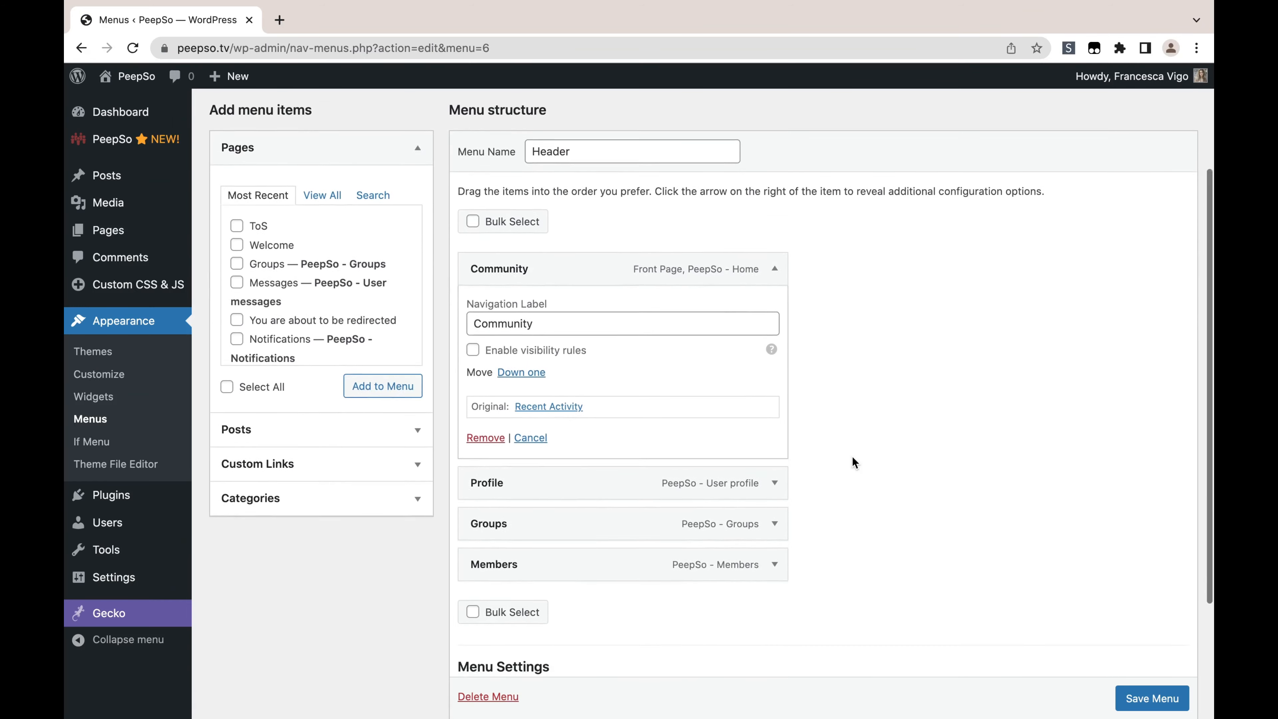
scroll(851, 456, down, 1)
click(473, 318)
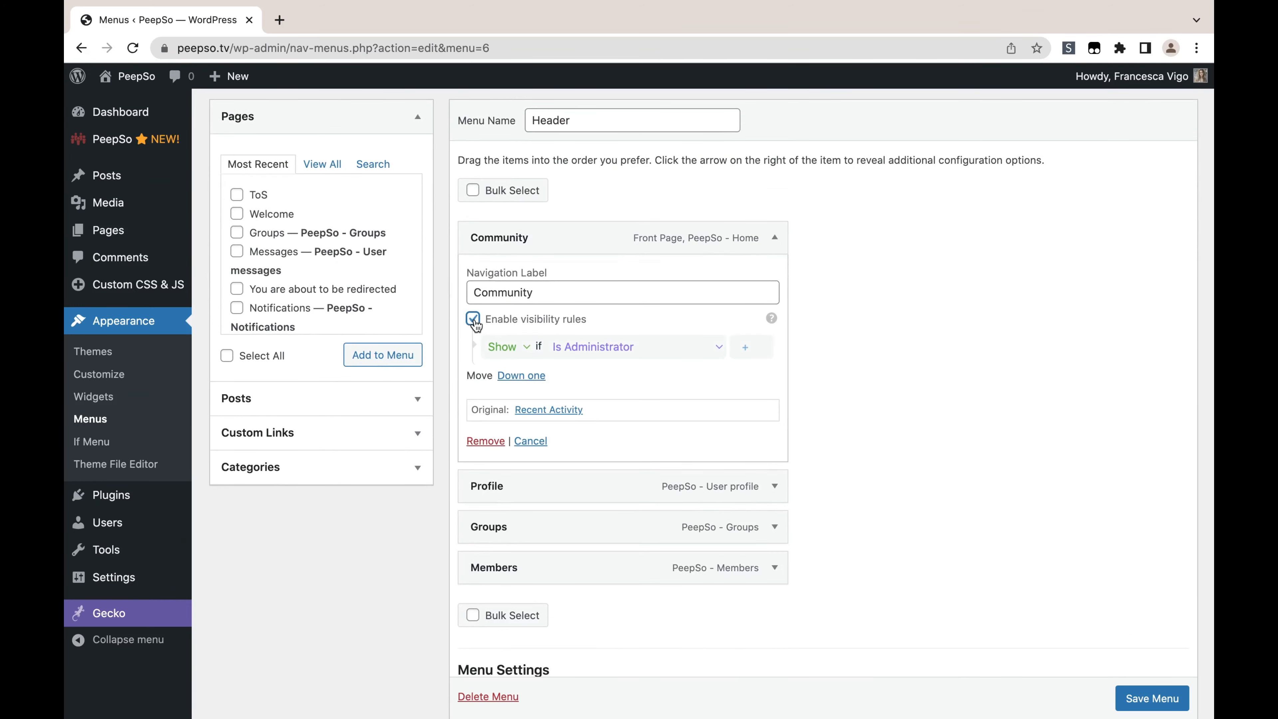
click(635, 354)
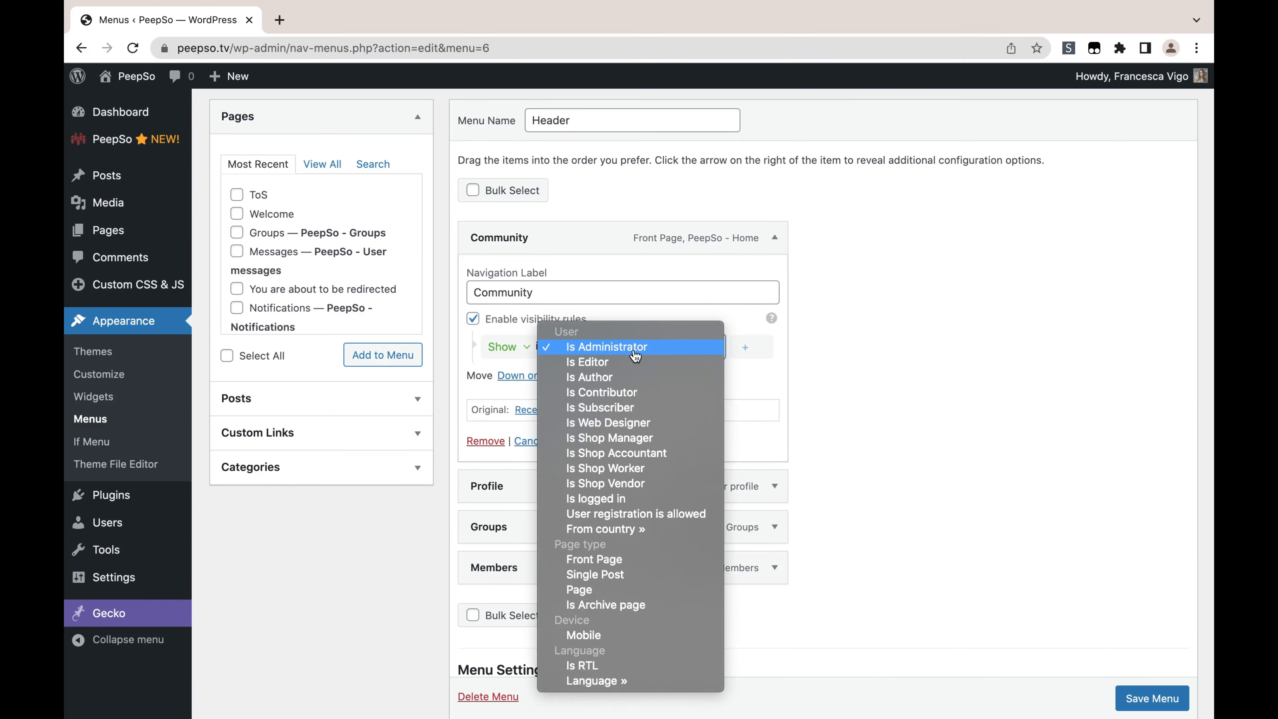
click(585, 504)
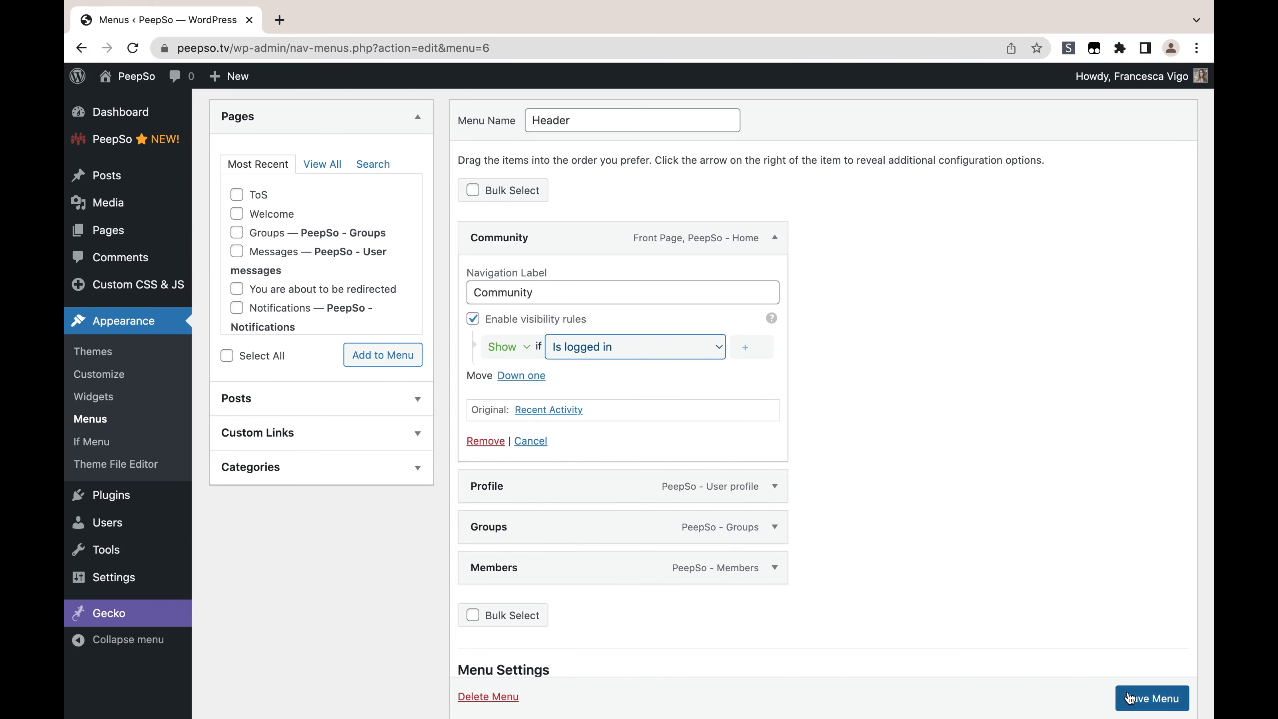
scroll(1132, 697, down, 1)
click(1135, 700)
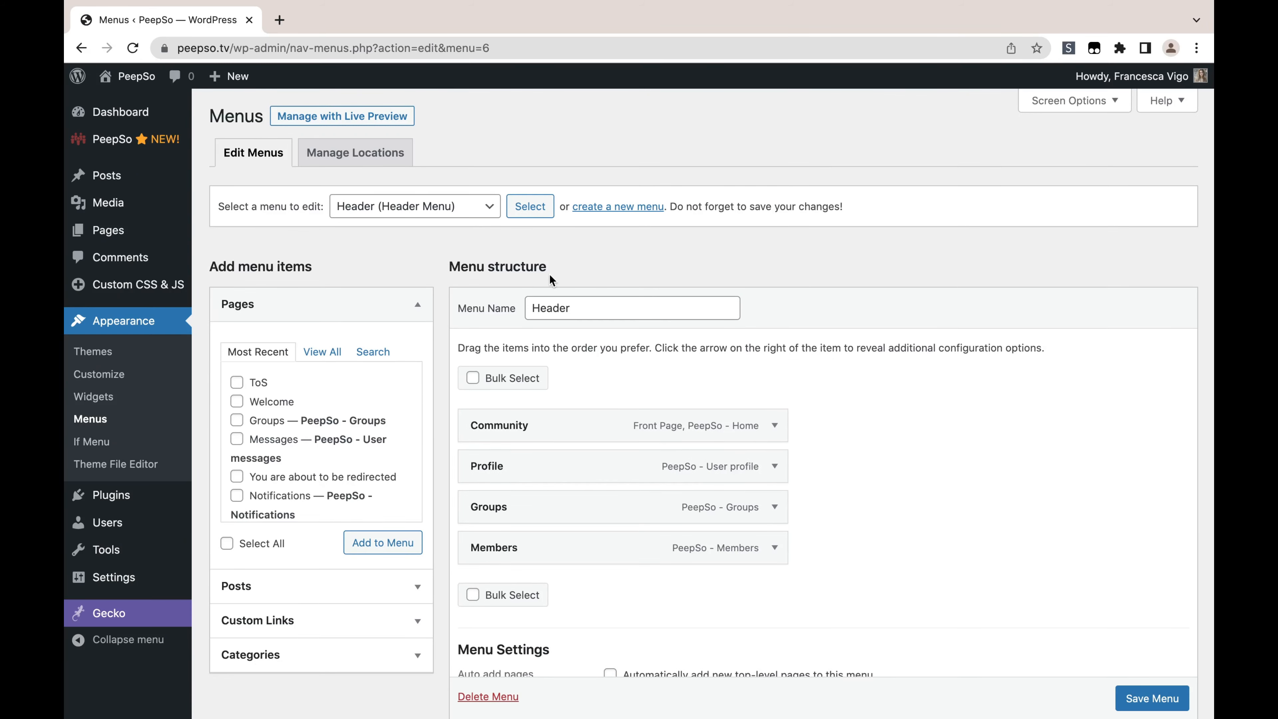
Step: Reload the public Welcome page in the incognito window to check the Community item, and return to the WordPress menu editor
key(ctrl+Up)
click(655, 101)
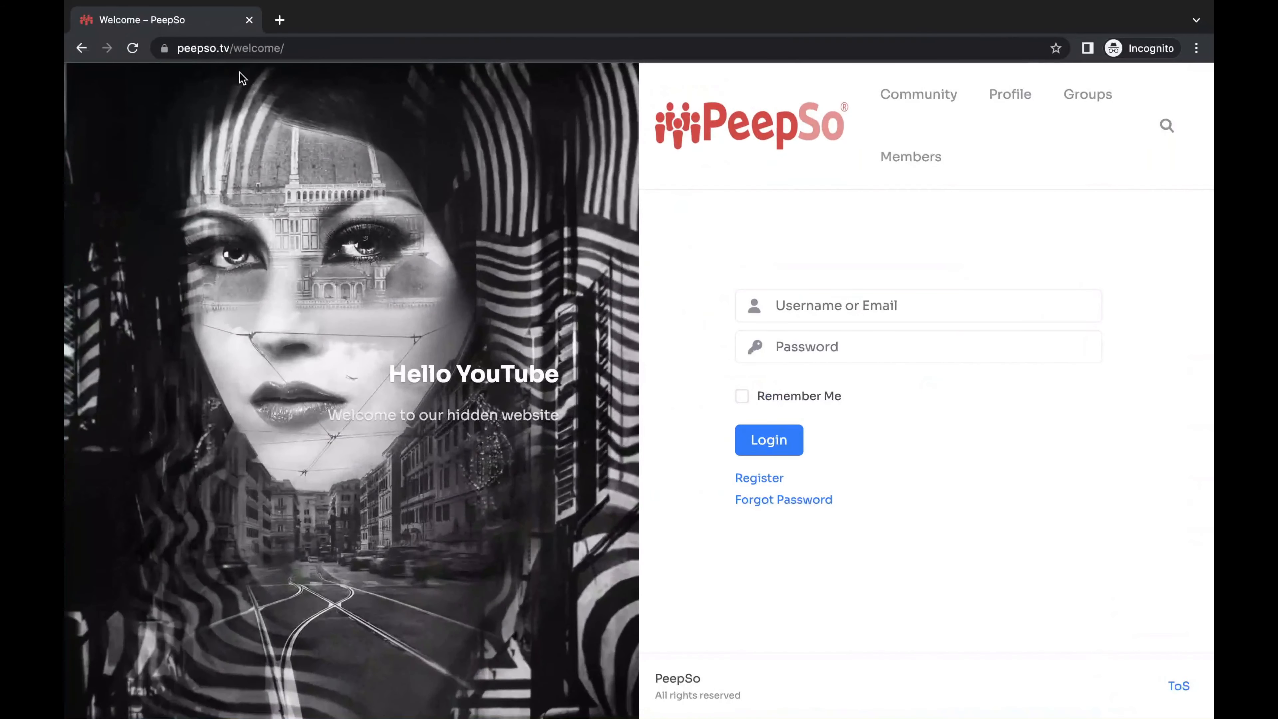
click(132, 48)
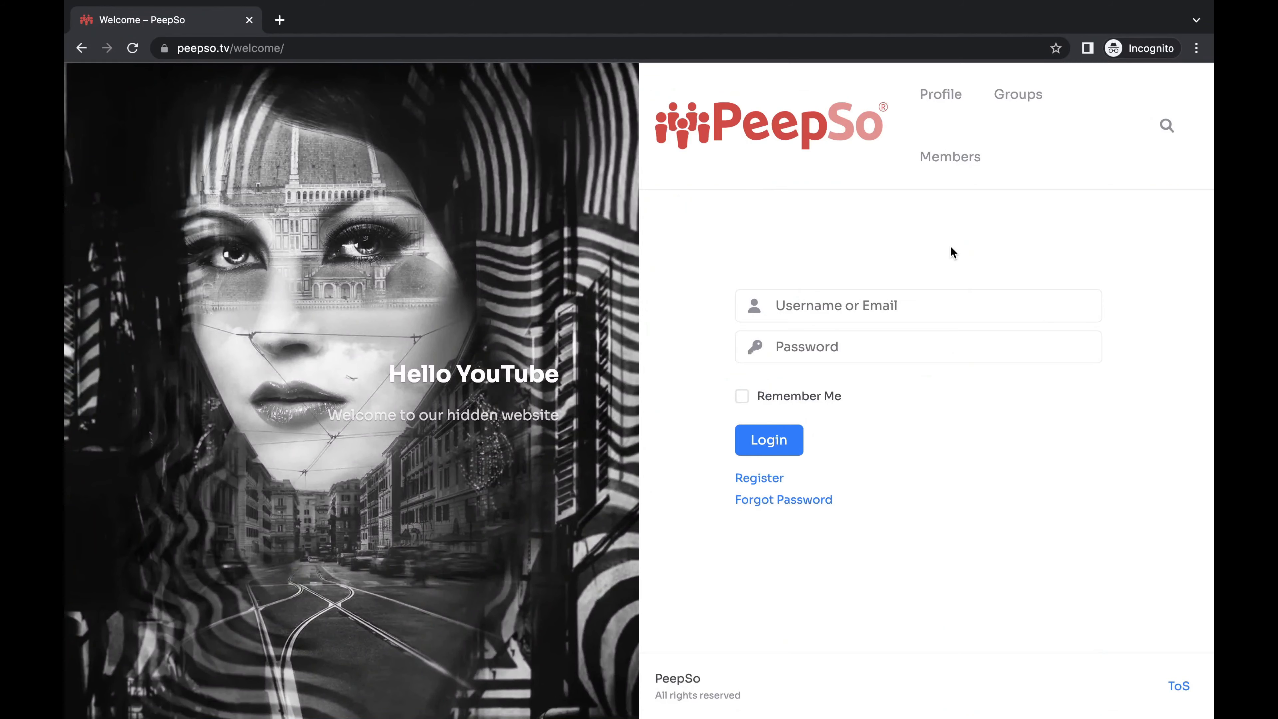
key(ctrl+Up)
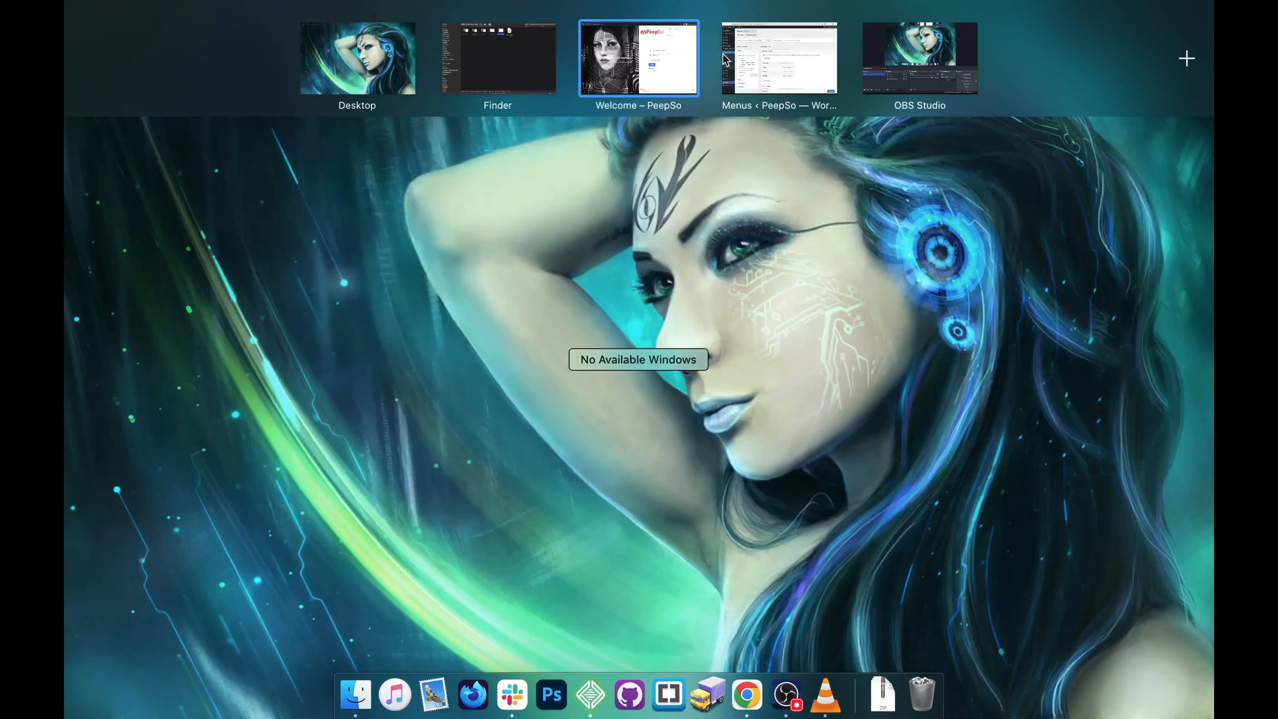
click(783, 65)
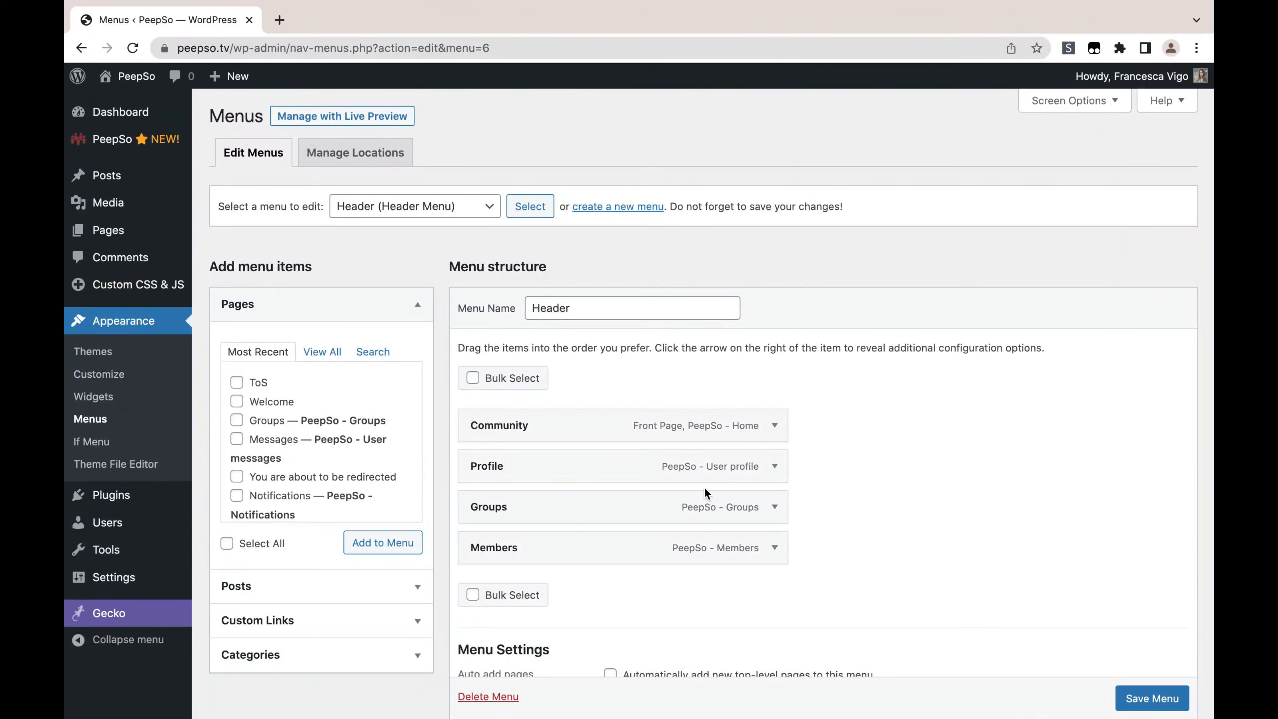
Step: Enable visibility rules on the Profile menu item, set them to show if Is logged in, and save the menu
click(775, 466)
scroll(750, 515, down, 3)
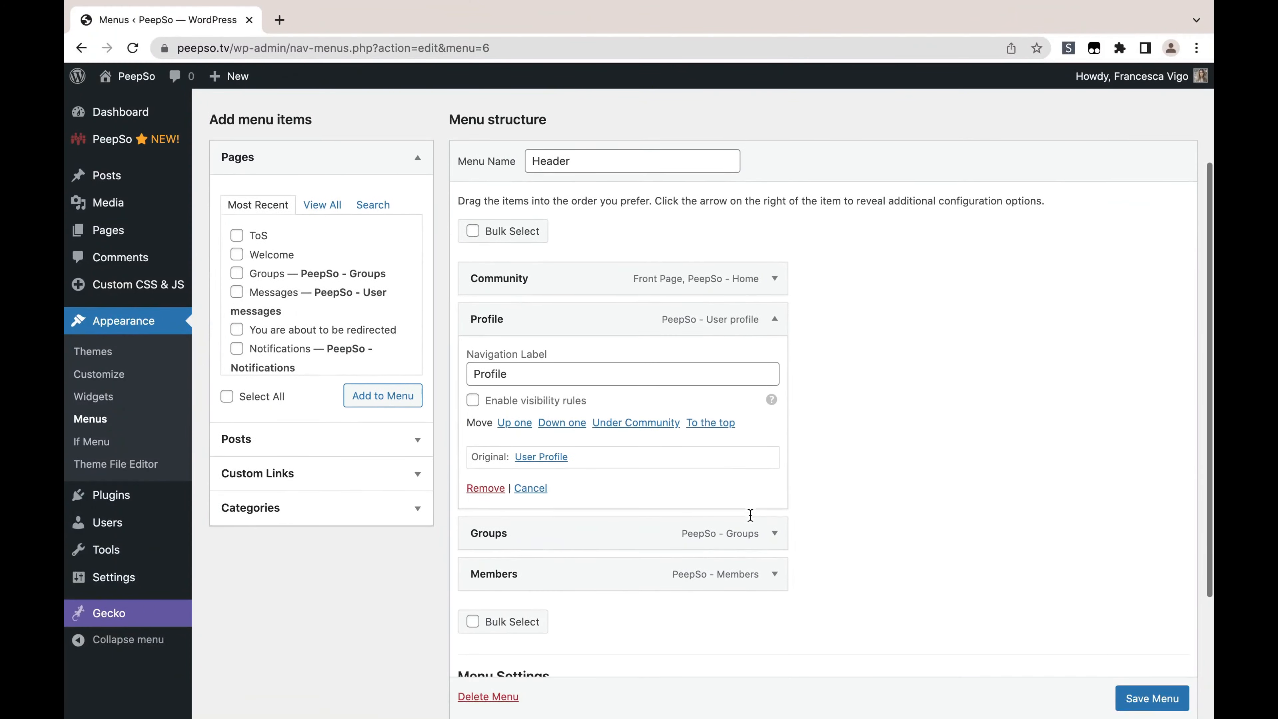
click(472, 396)
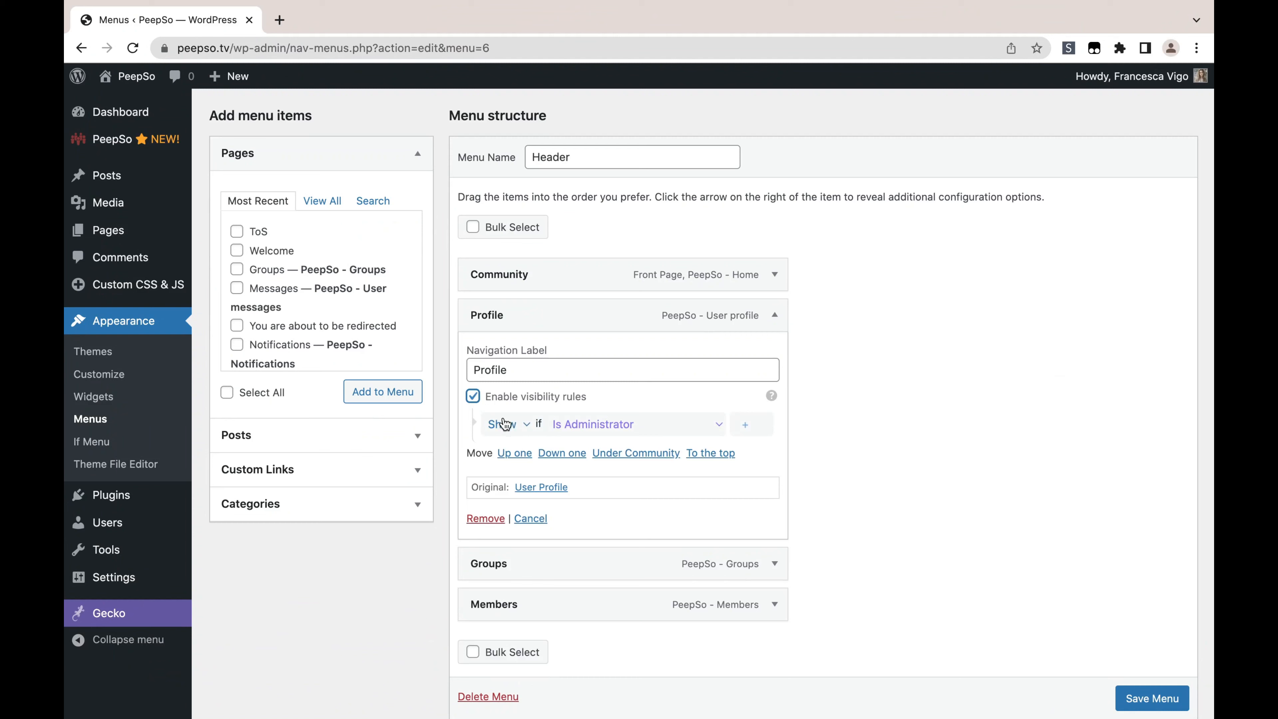
click(562, 431)
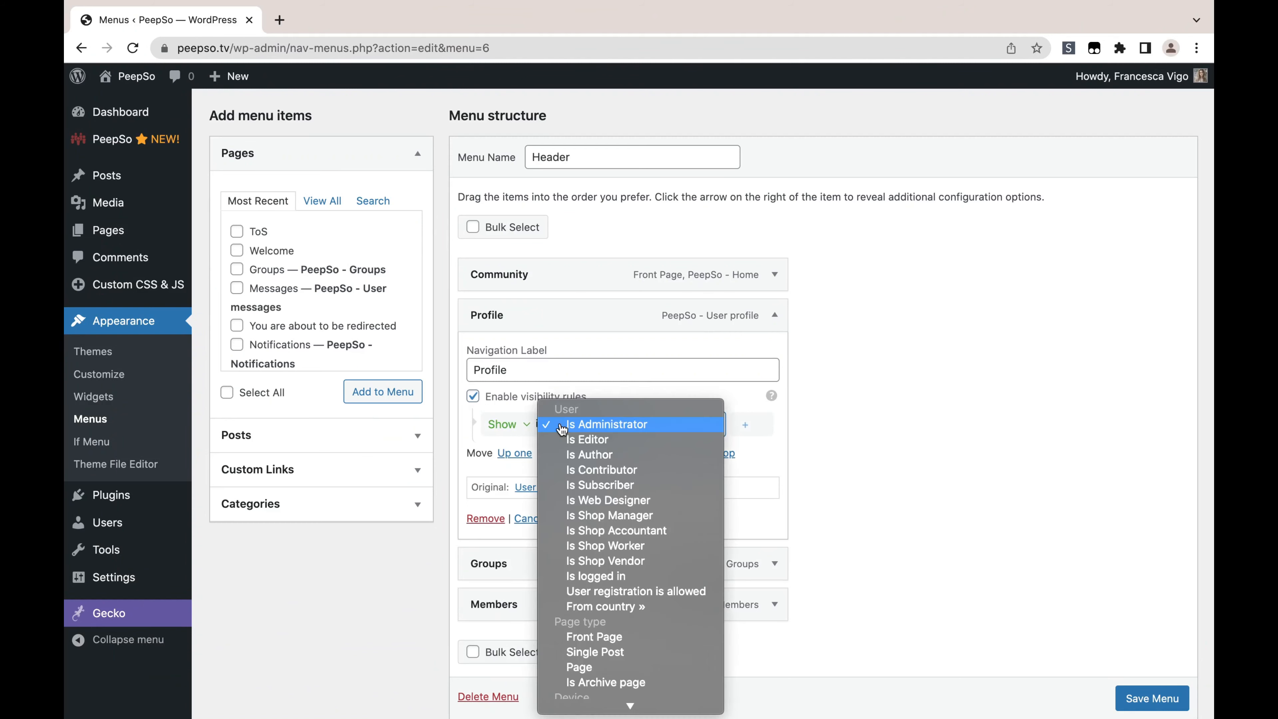
click(602, 576)
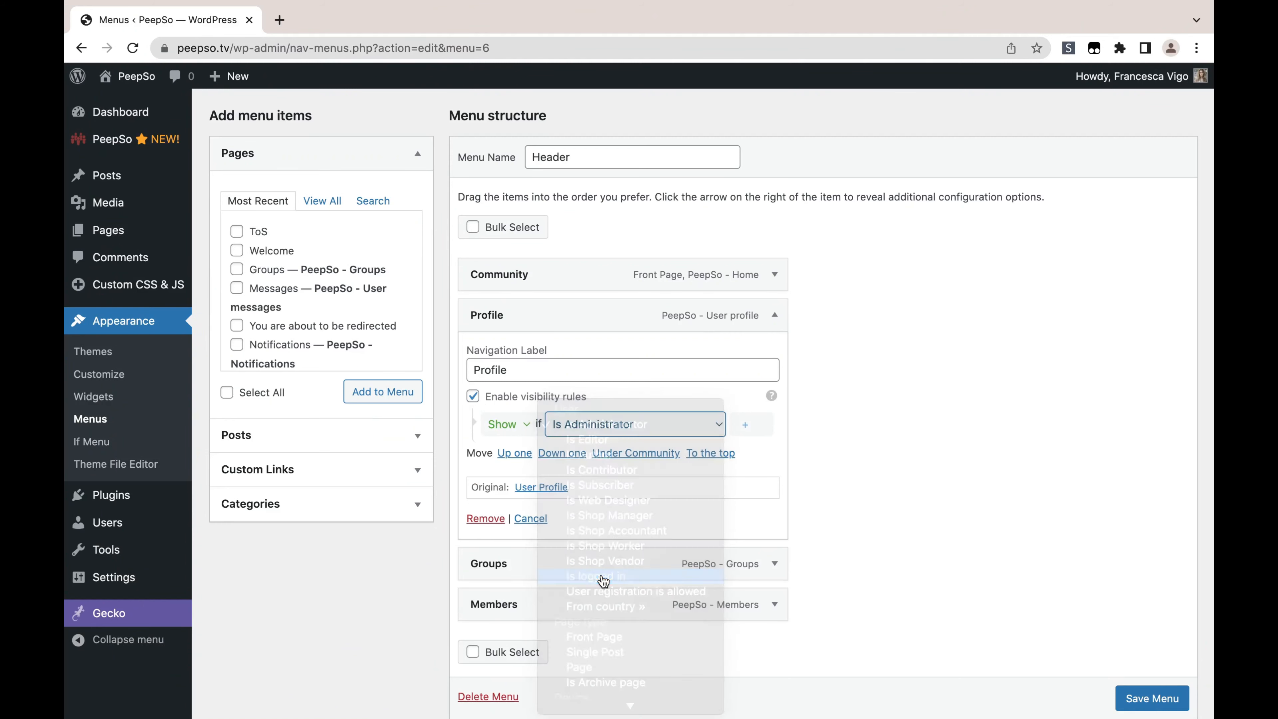
click(1138, 697)
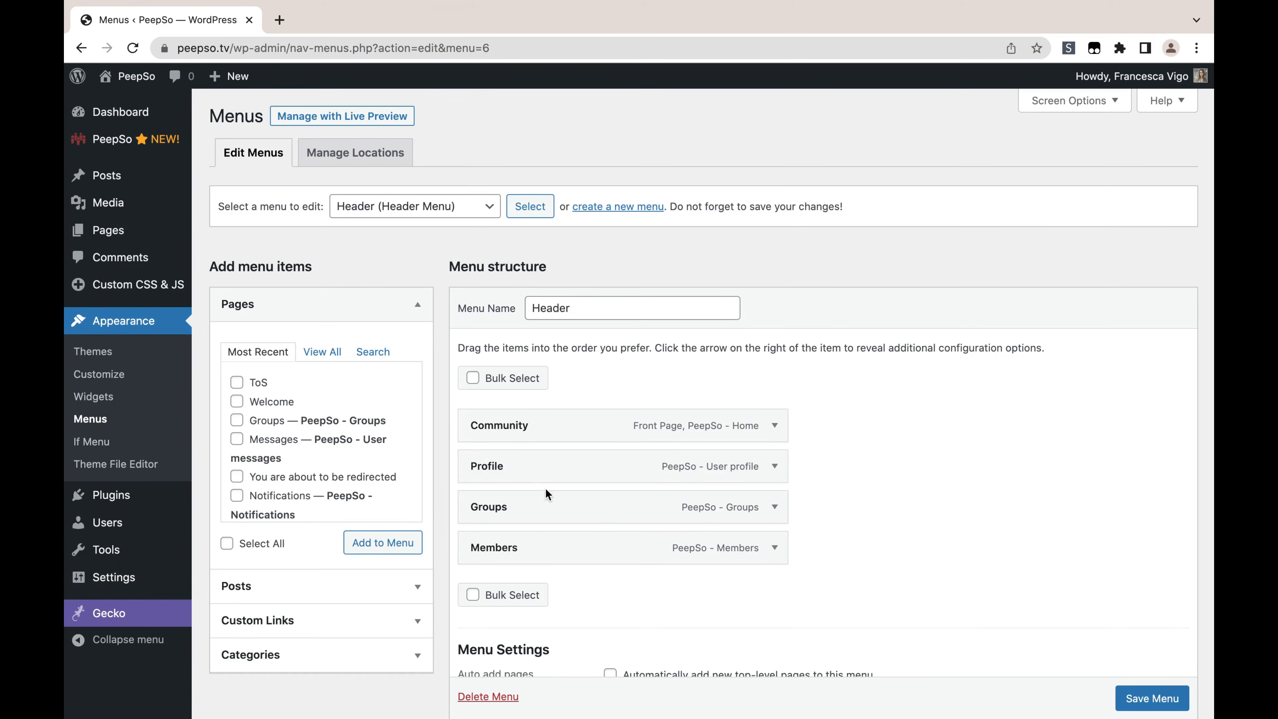
Step: Enable visibility rules on the Groups menu item, set them to show if Is logged in, and save the menu
scroll(586, 510, down, 3)
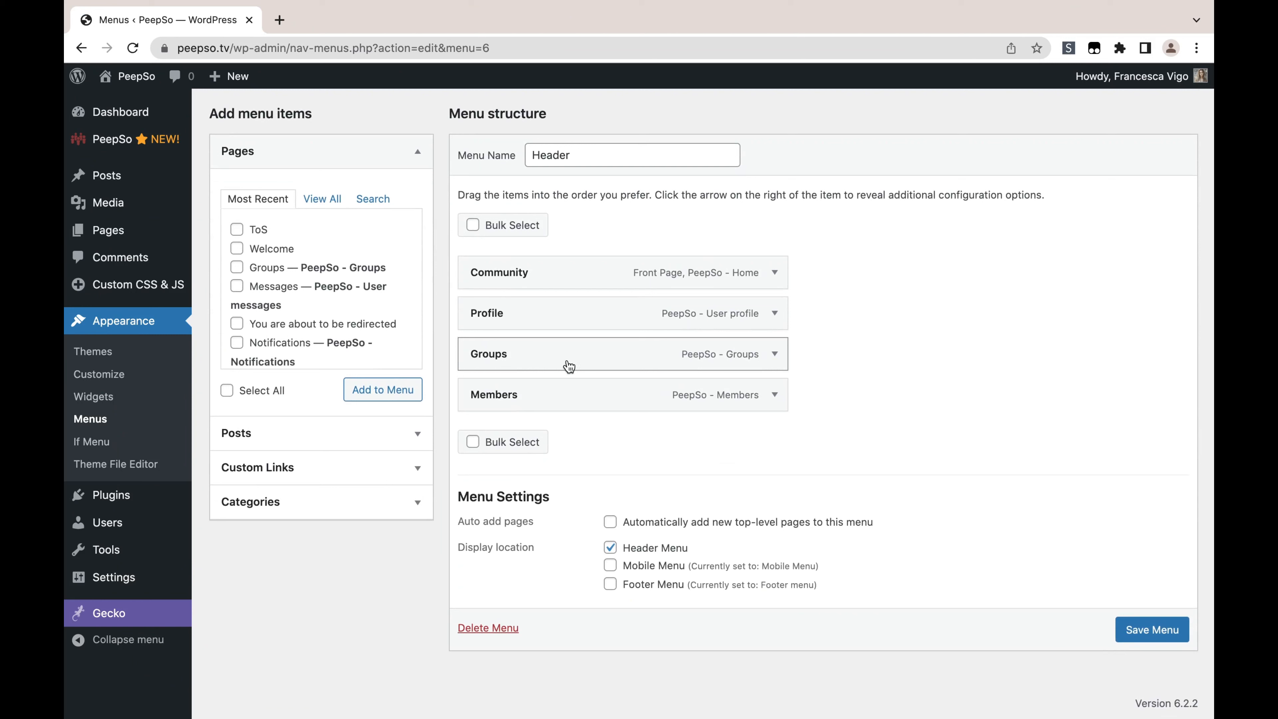
click(774, 358)
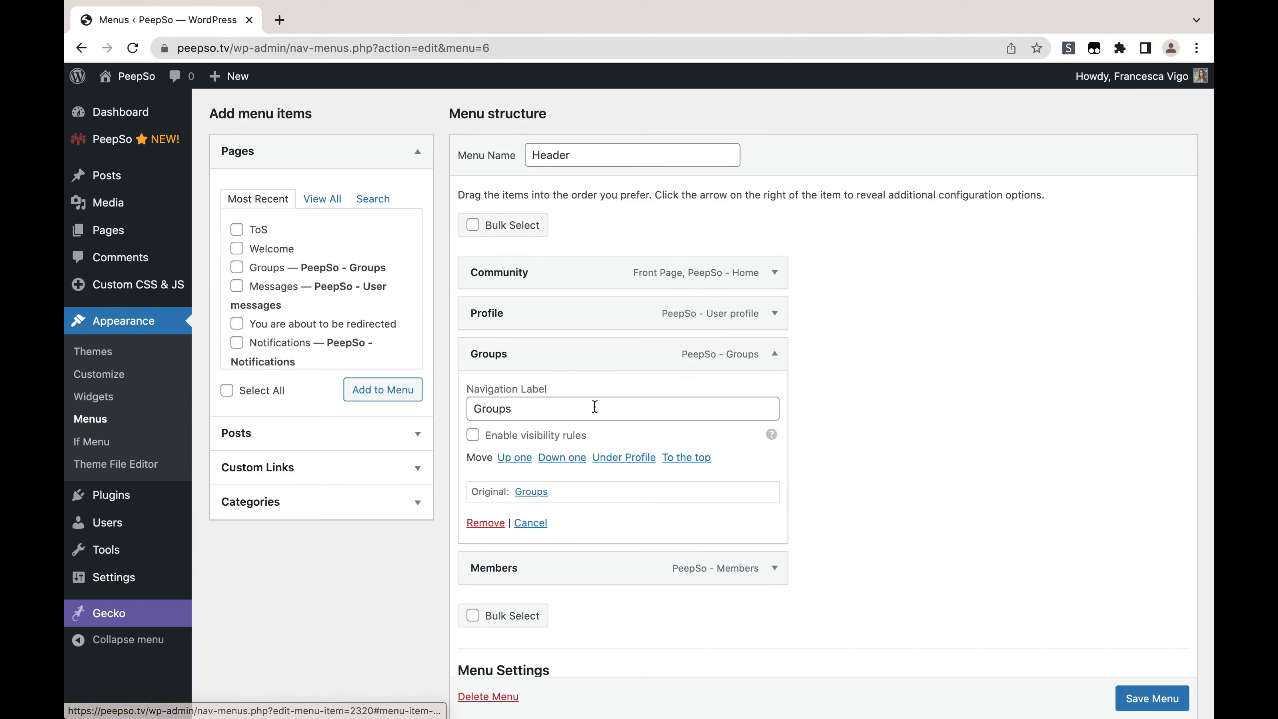
click(473, 436)
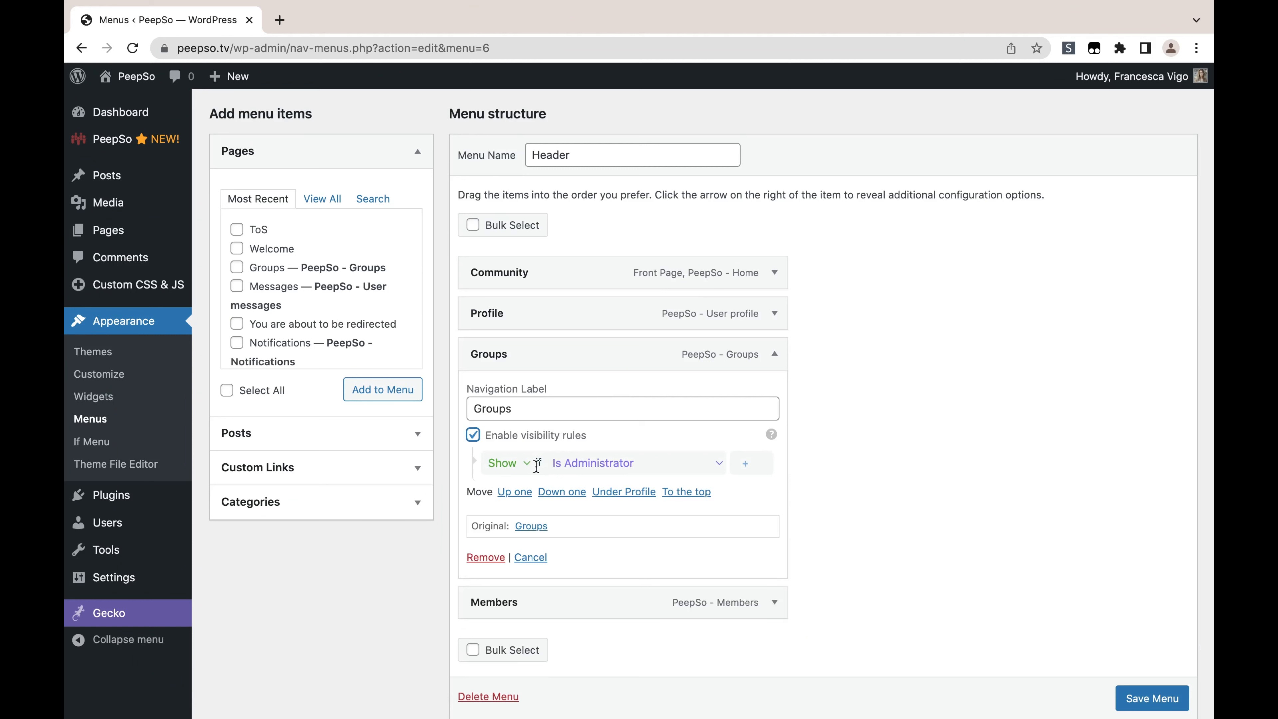
click(594, 463)
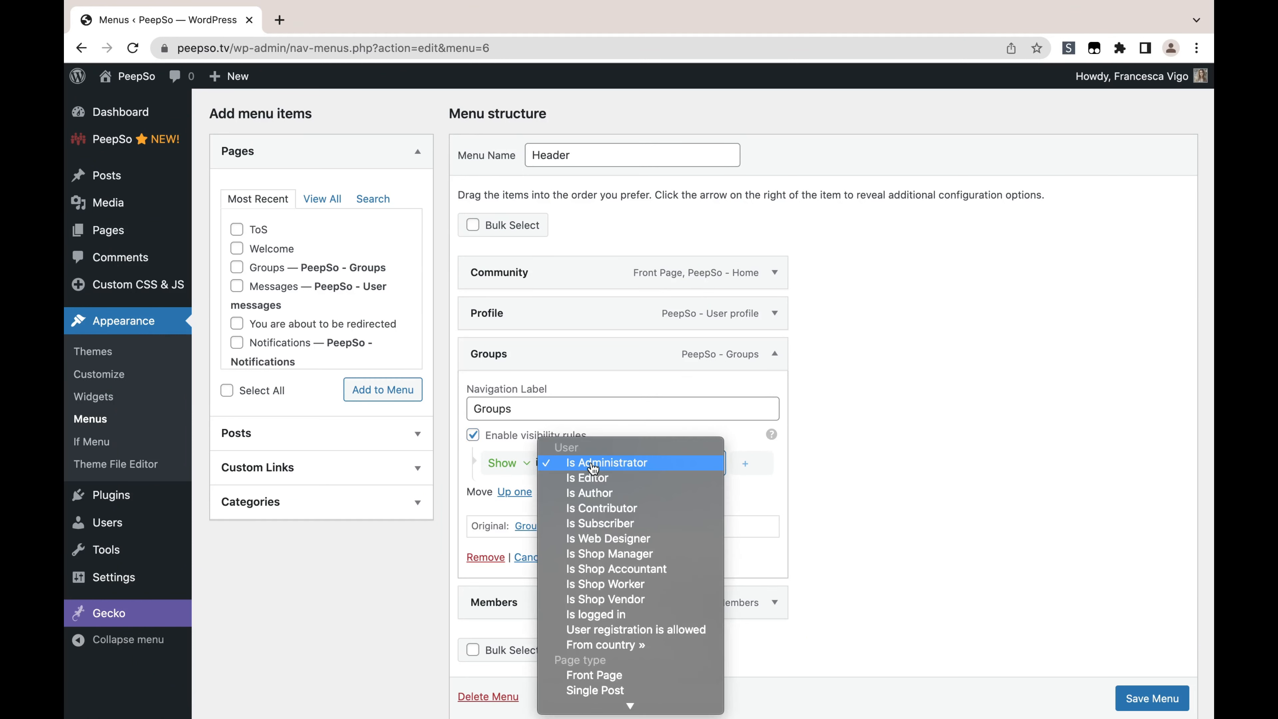
click(611, 614)
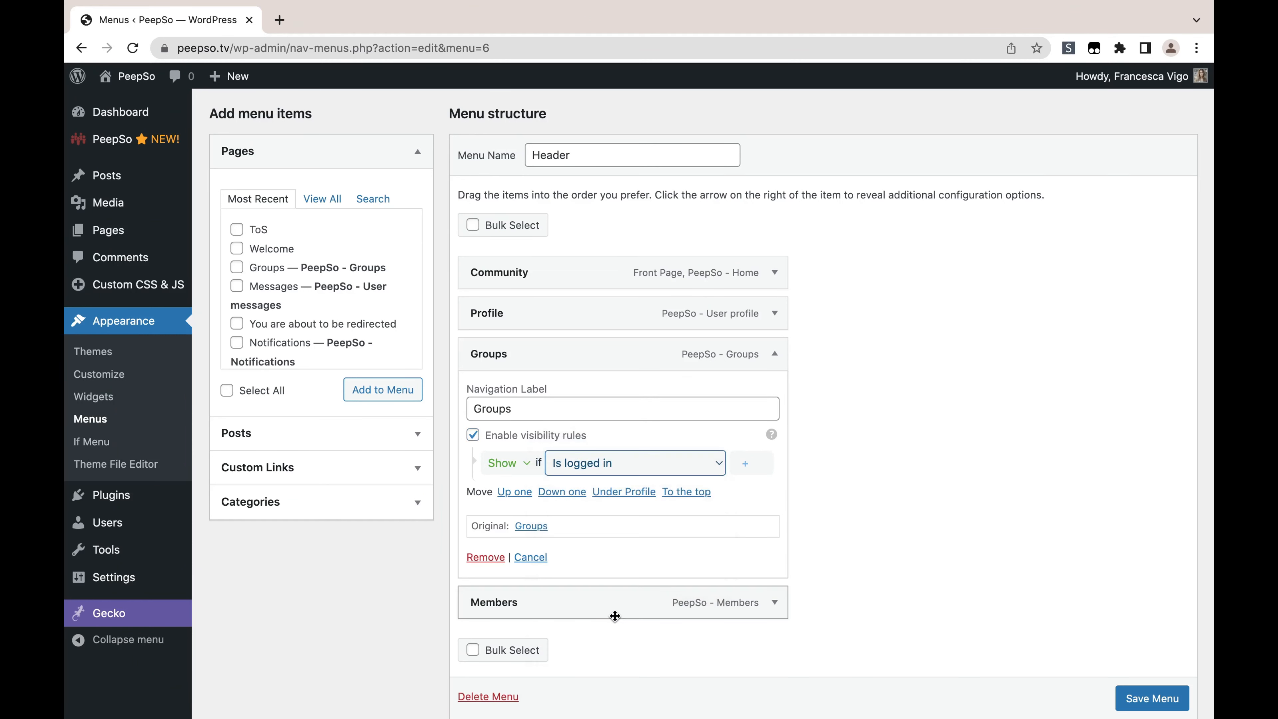
click(1147, 700)
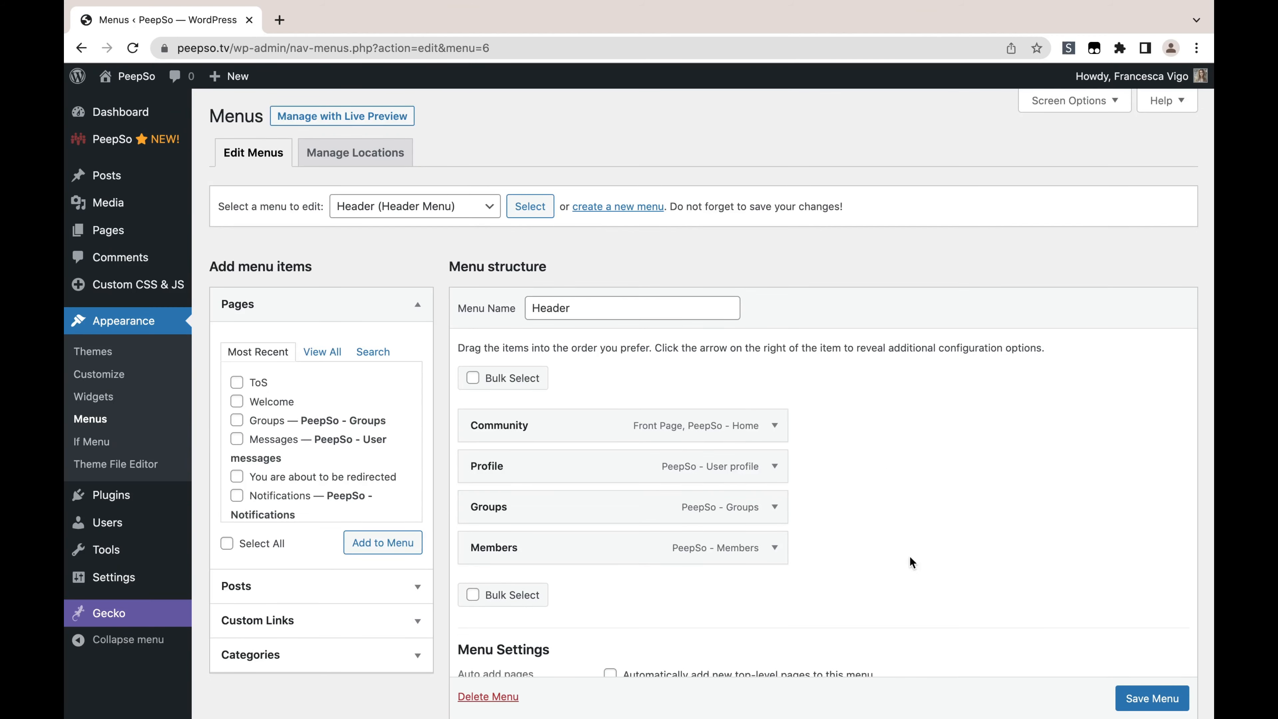
Step: Enable visibility rules on the Members menu item, set them to show if Is logged in, and save the menu
click(774, 547)
scroll(852, 514, down, 4)
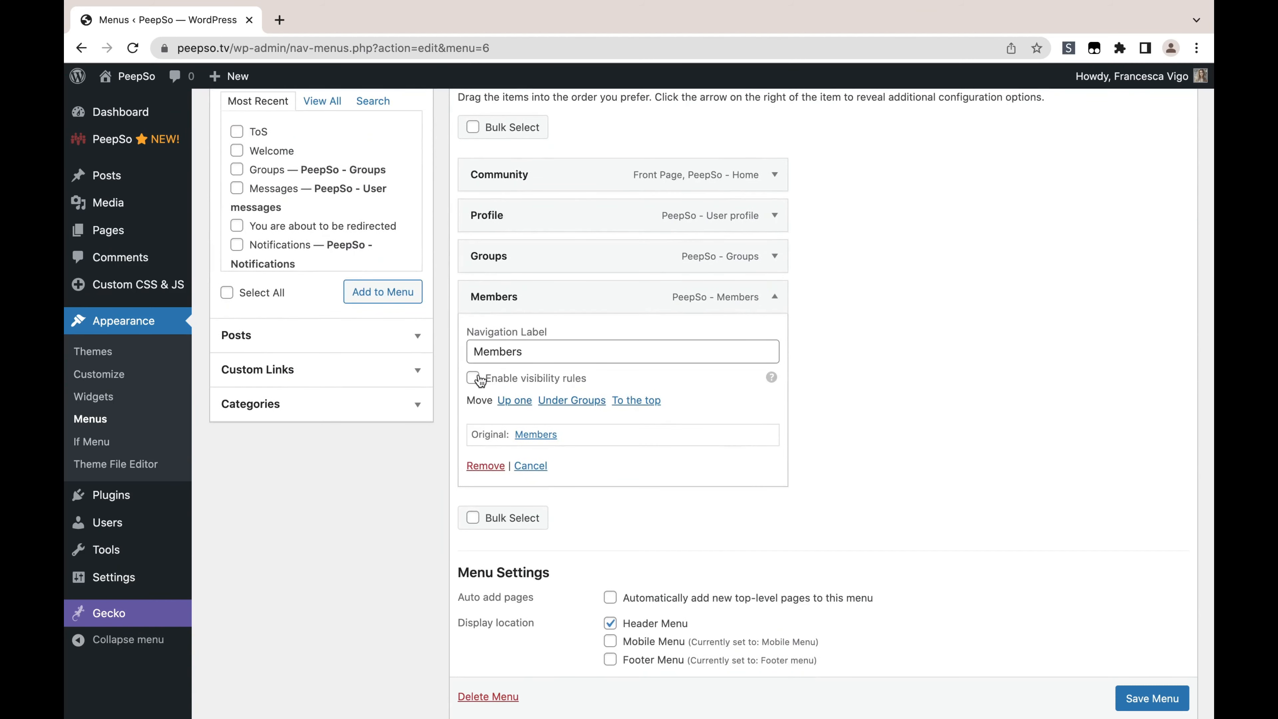
click(473, 377)
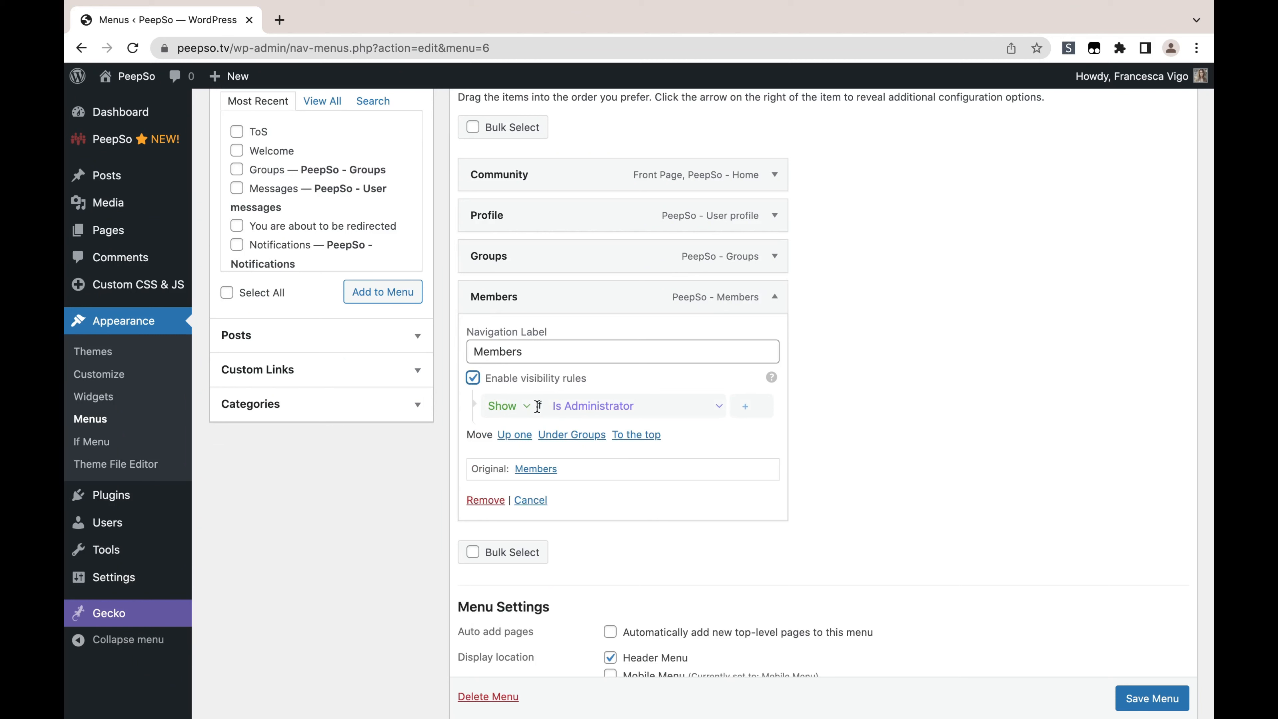
click(621, 408)
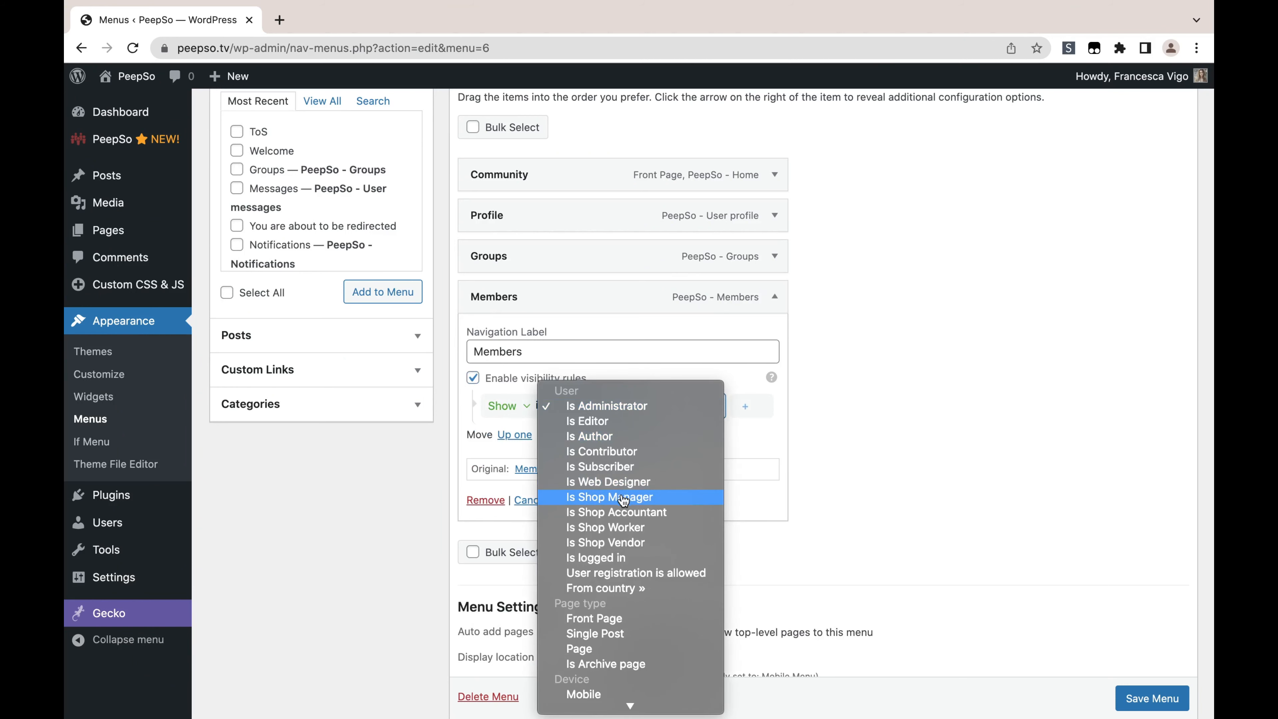
click(603, 558)
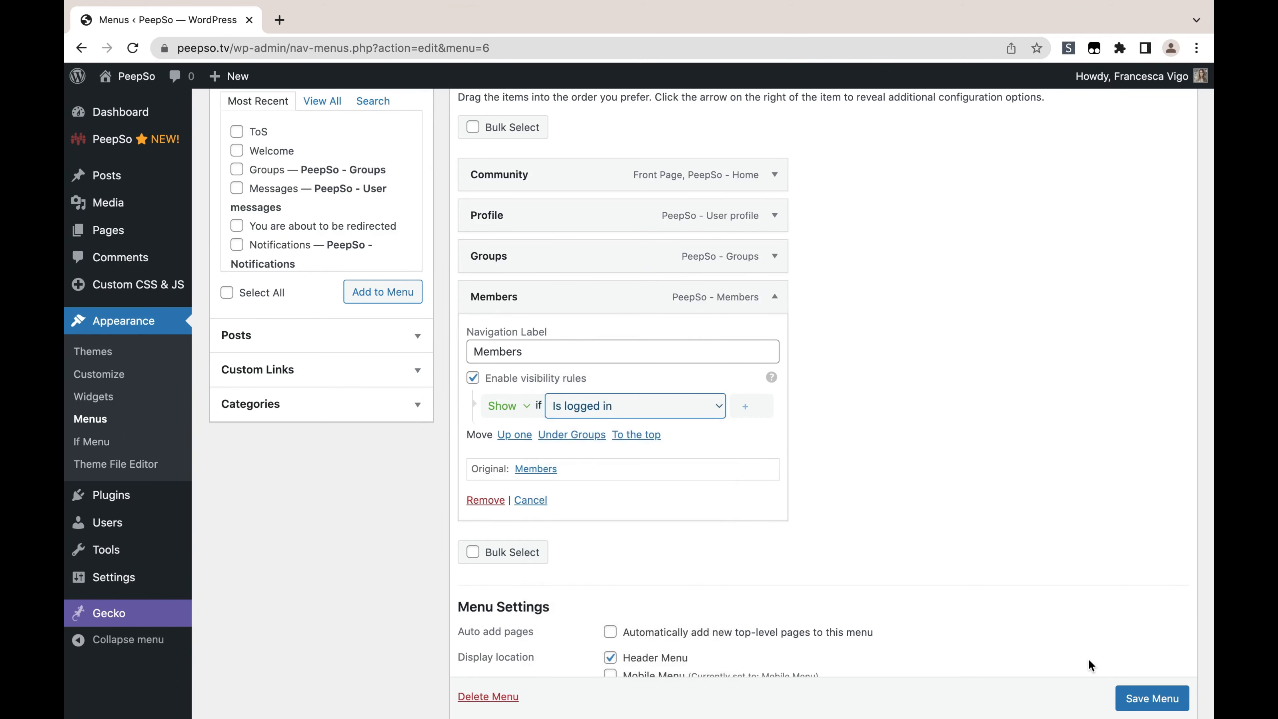
scroll(1132, 690, down, 2)
click(1135, 698)
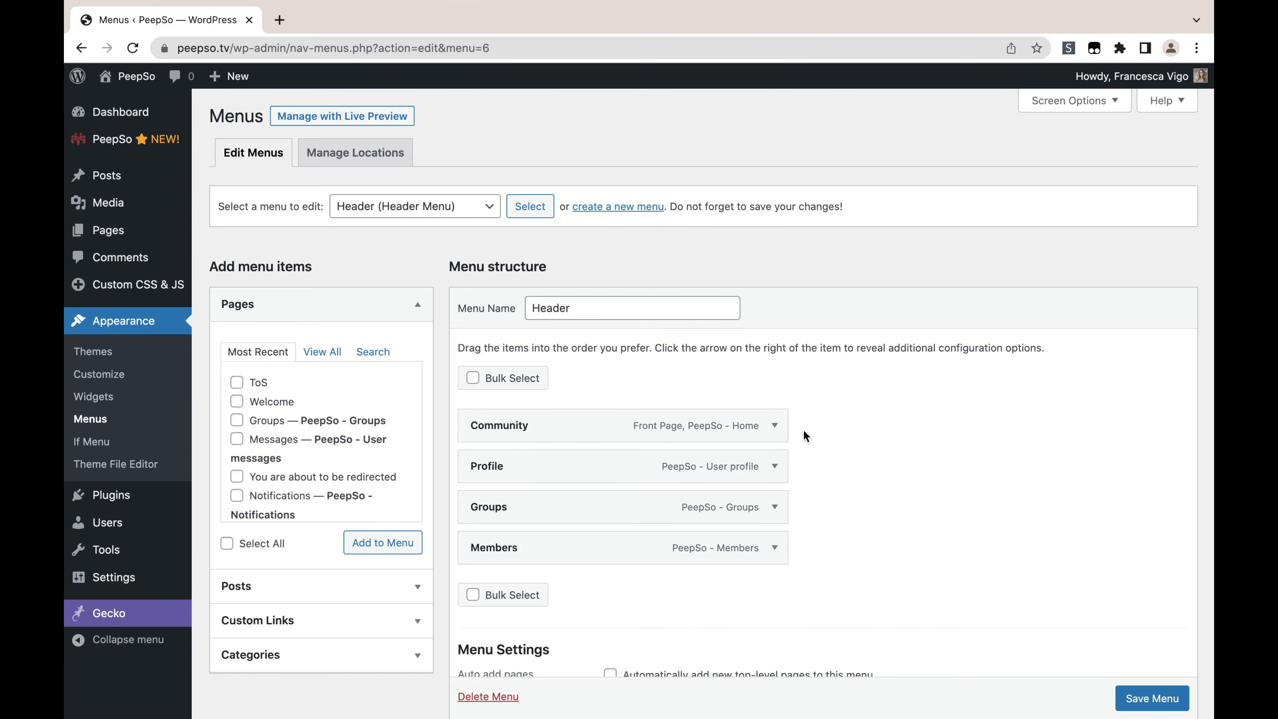
Step: Reload the incognito Welcome page to check the header menu for logged-out visitors, and return to the WordPress menu editor
key(ctrl+Up)
click(666, 51)
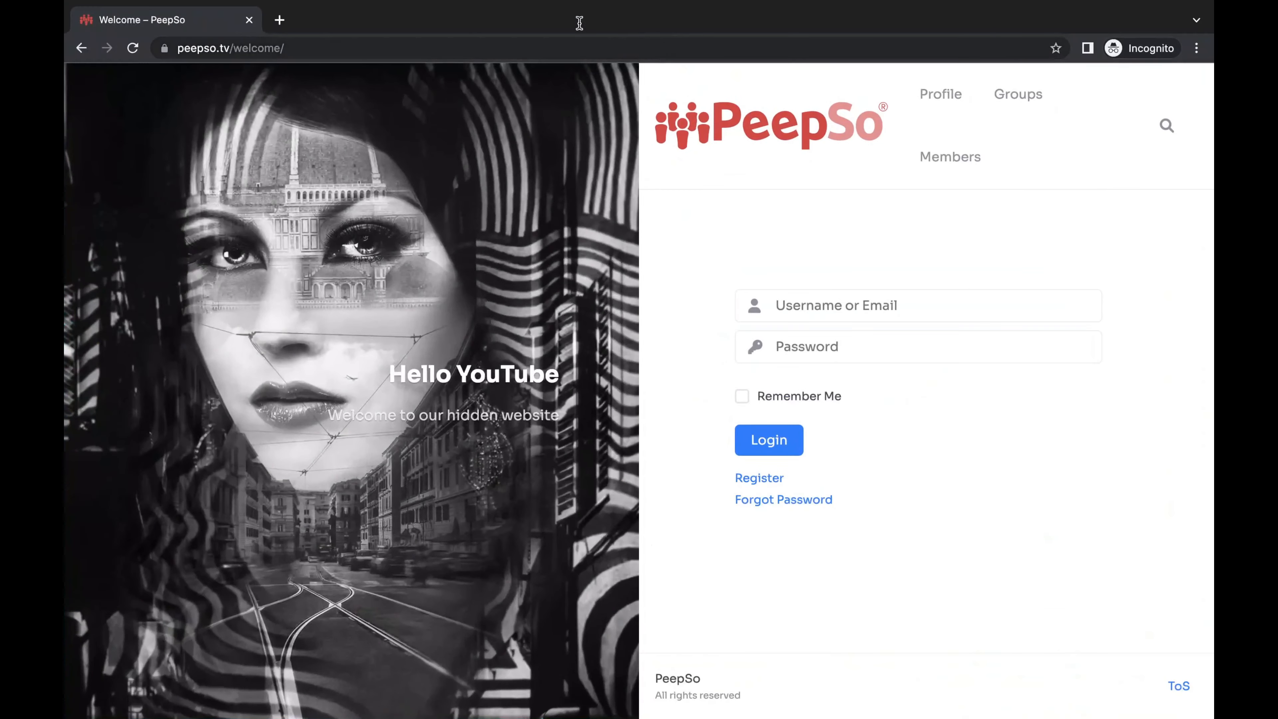
click(134, 48)
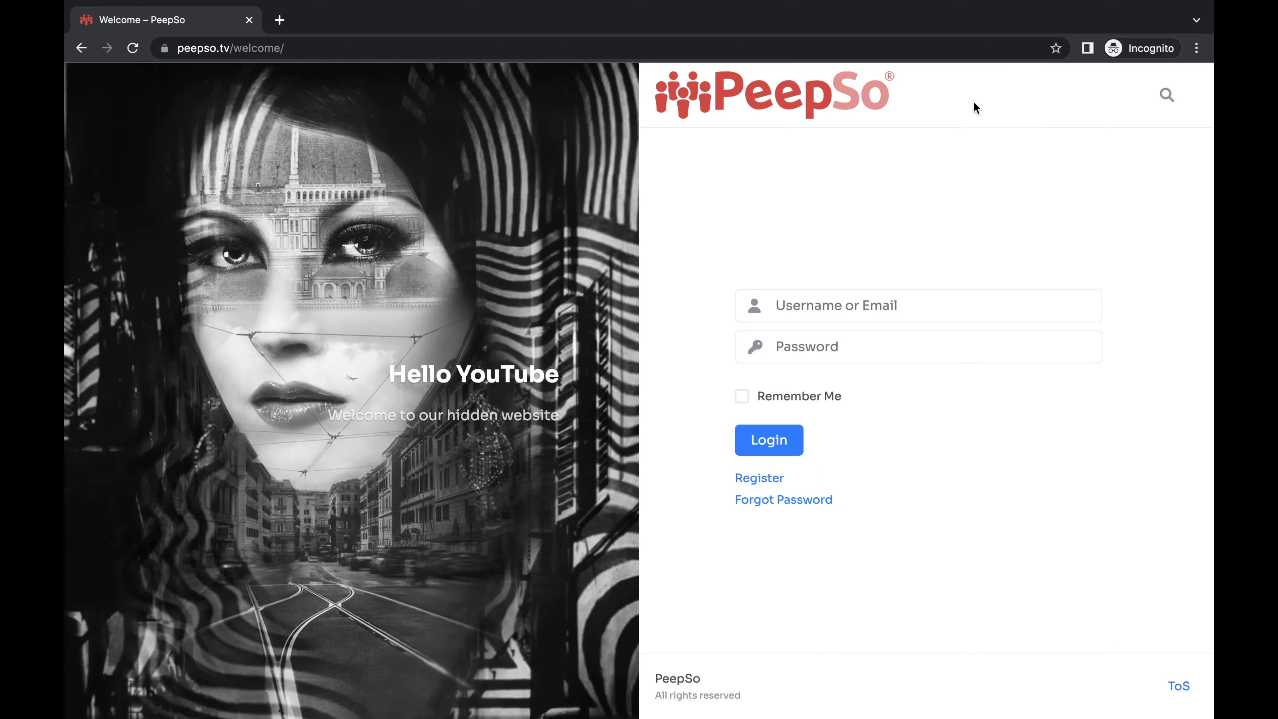
key(ctrl+Up)
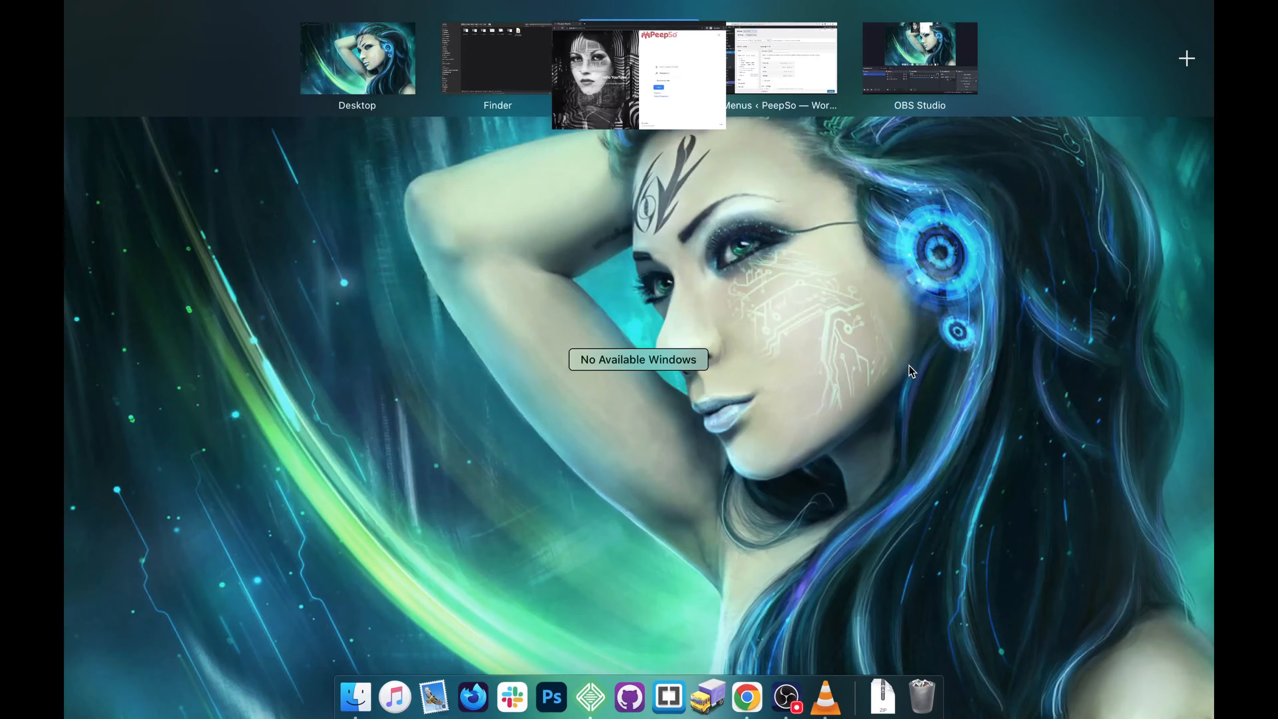
click(758, 83)
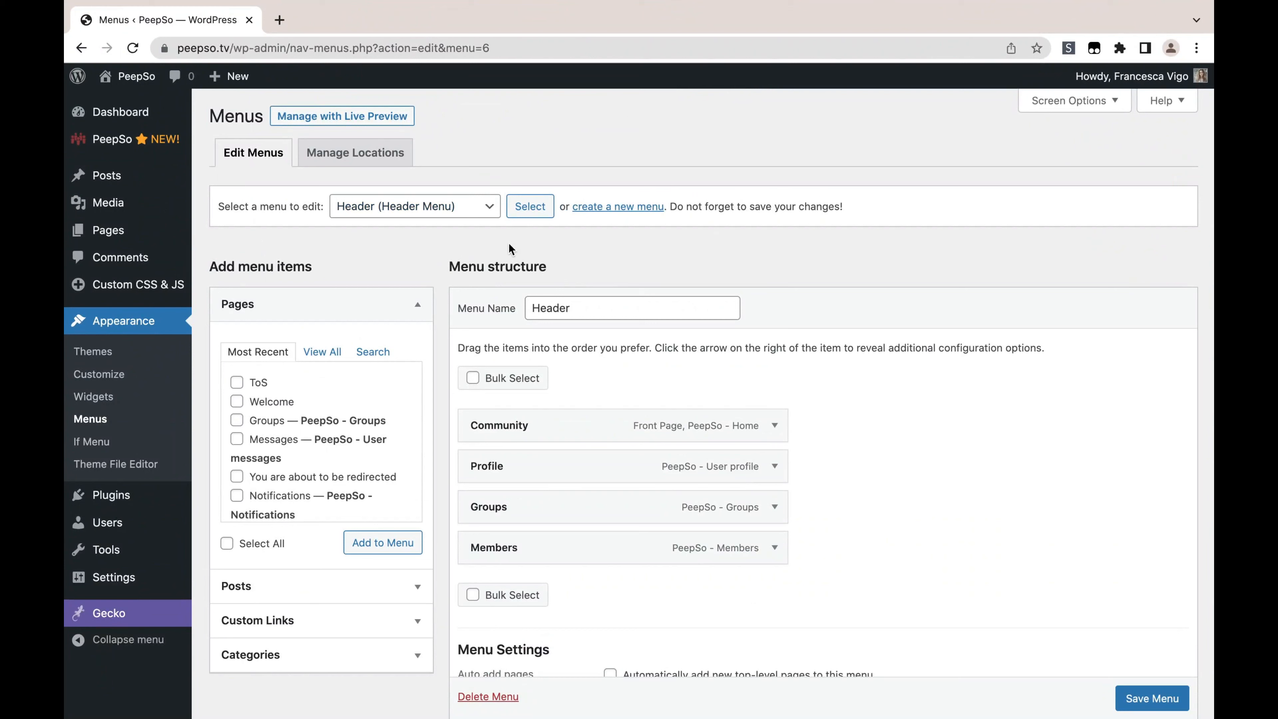
Step: Open the Footer menu for editing, remove its ToS item, and save the menu
click(402, 206)
click(392, 192)
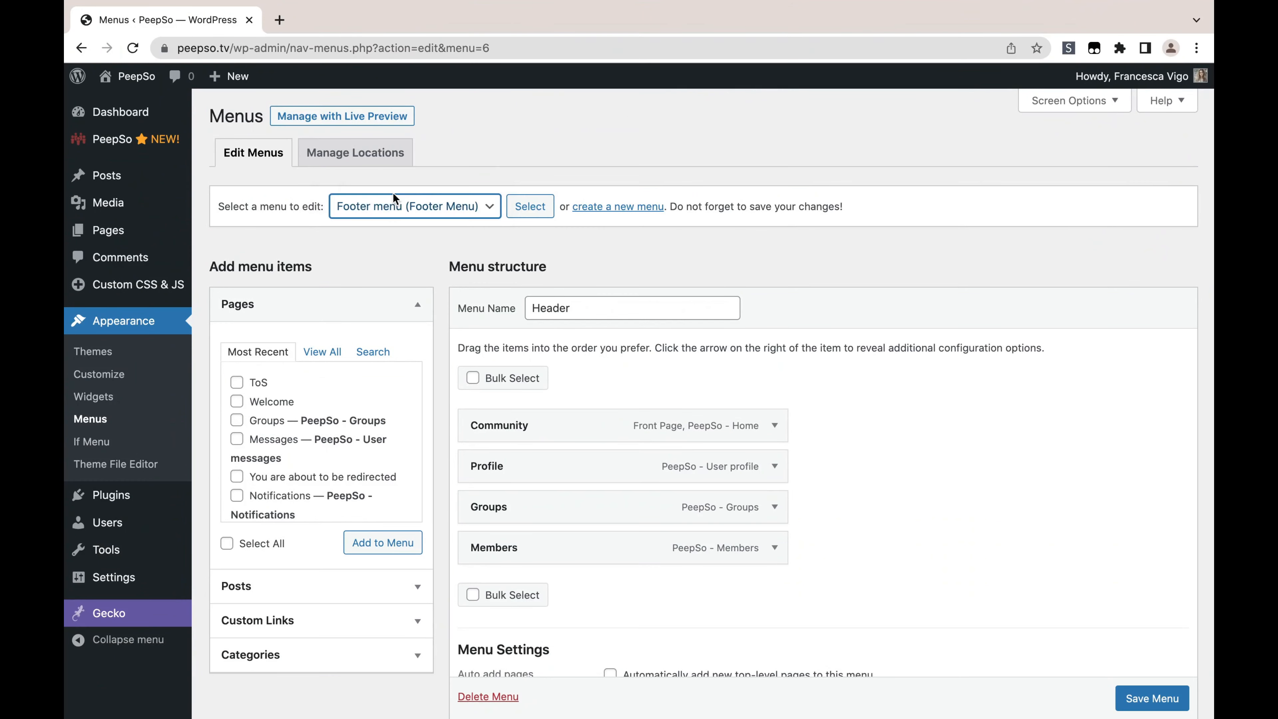
click(536, 211)
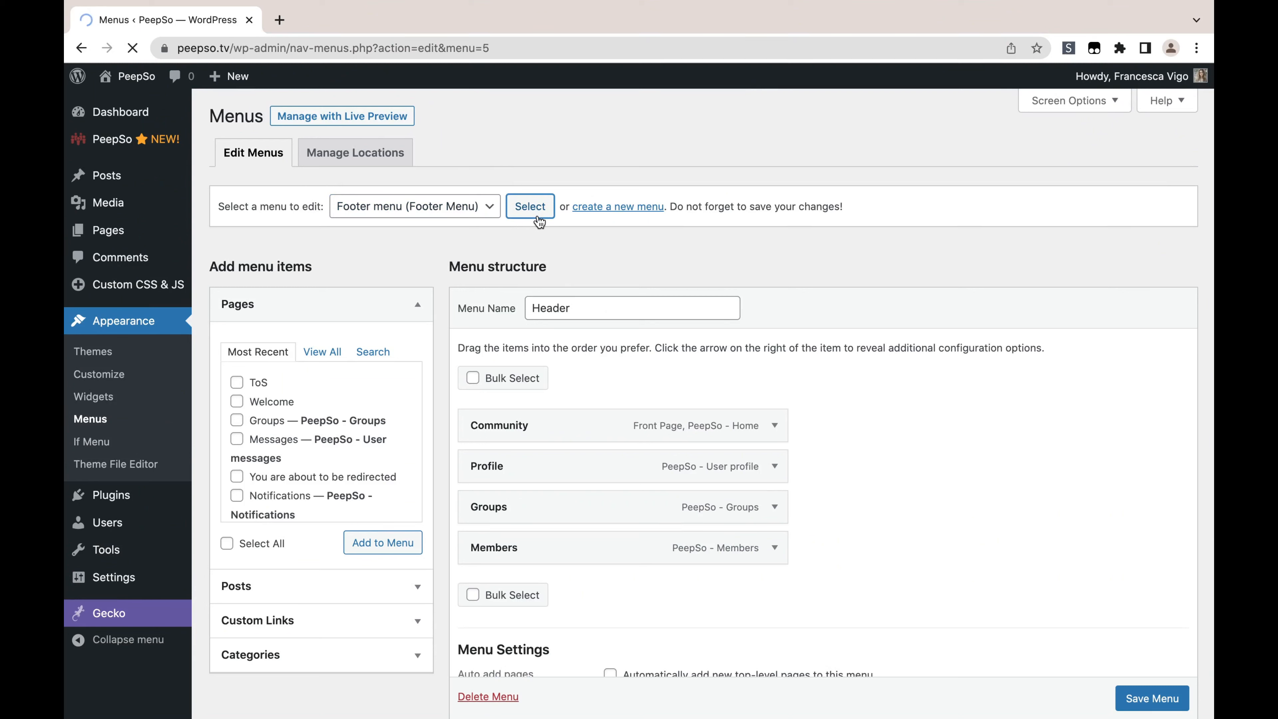
click(775, 427)
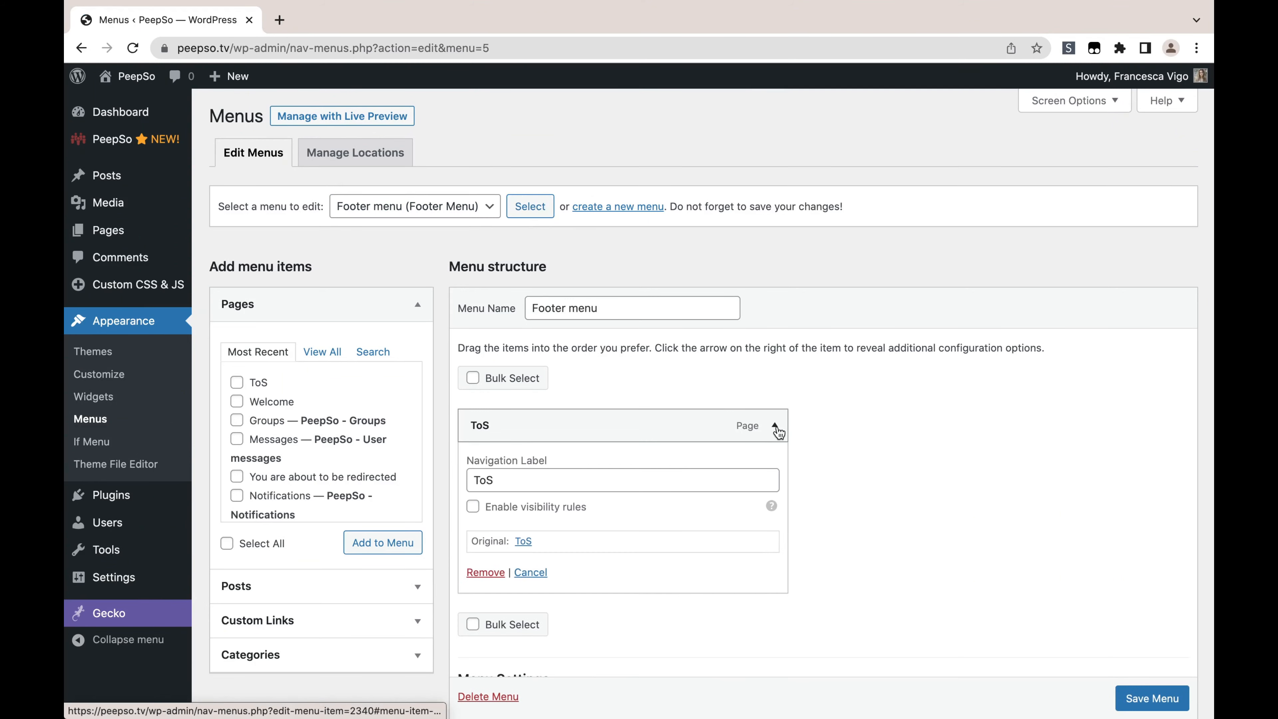
click(482, 572)
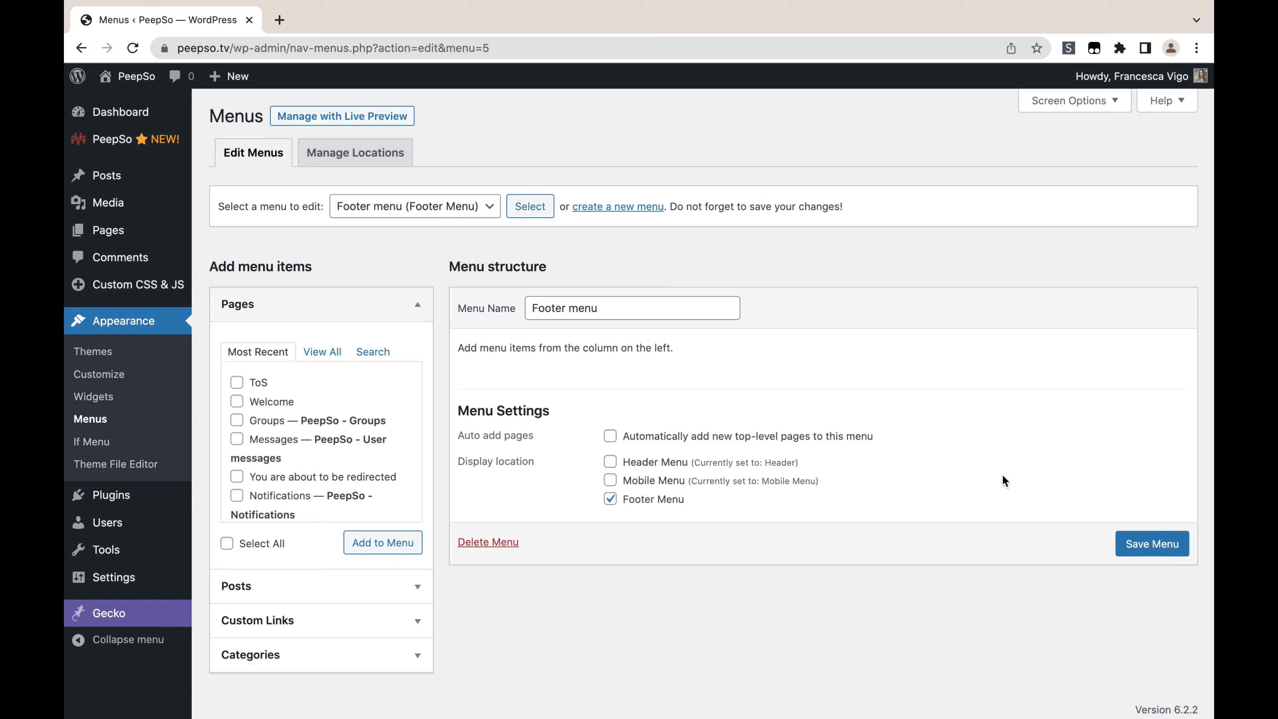
click(1147, 547)
Step: Switch back to editing the Header menu and add the ToS page to it
click(488, 209)
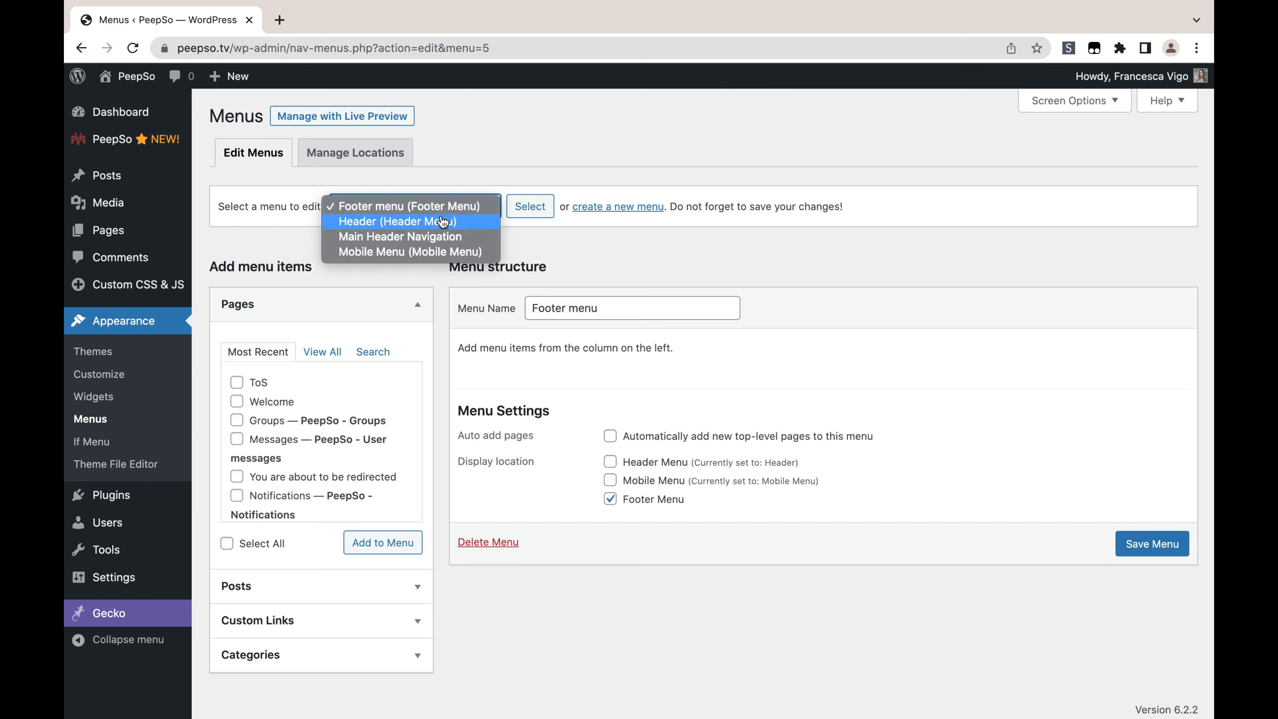
click(353, 224)
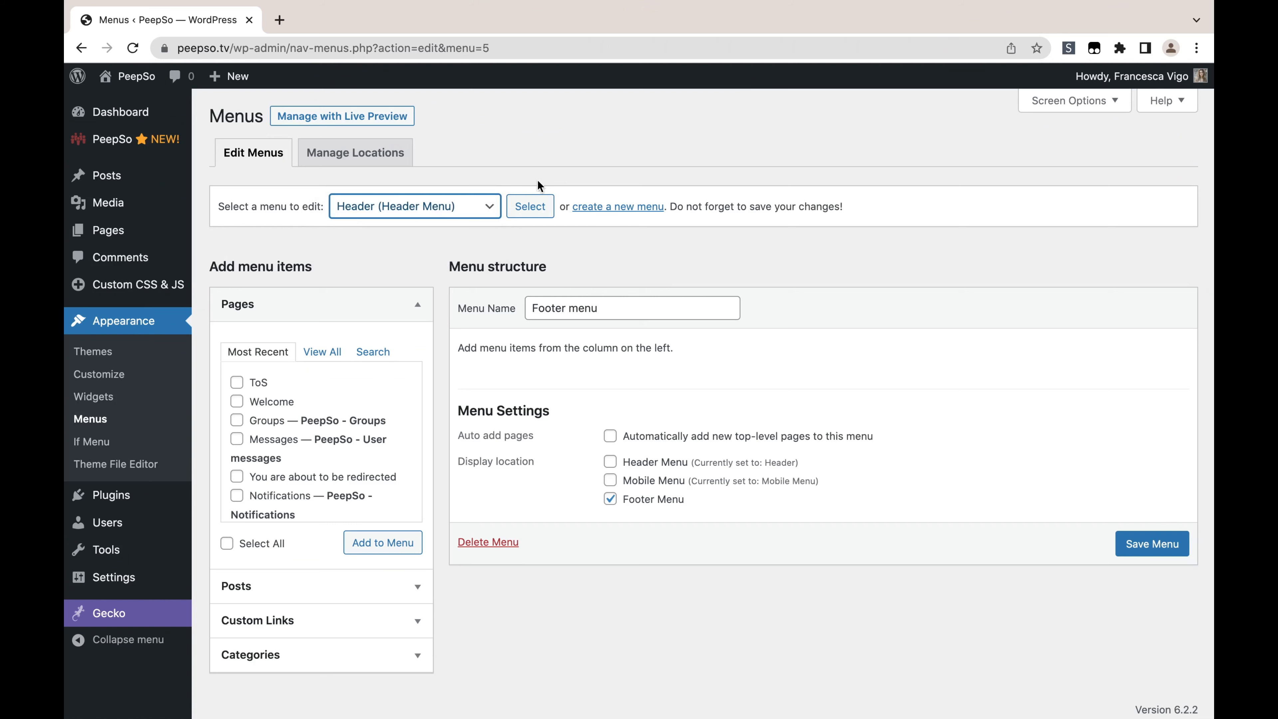
click(532, 205)
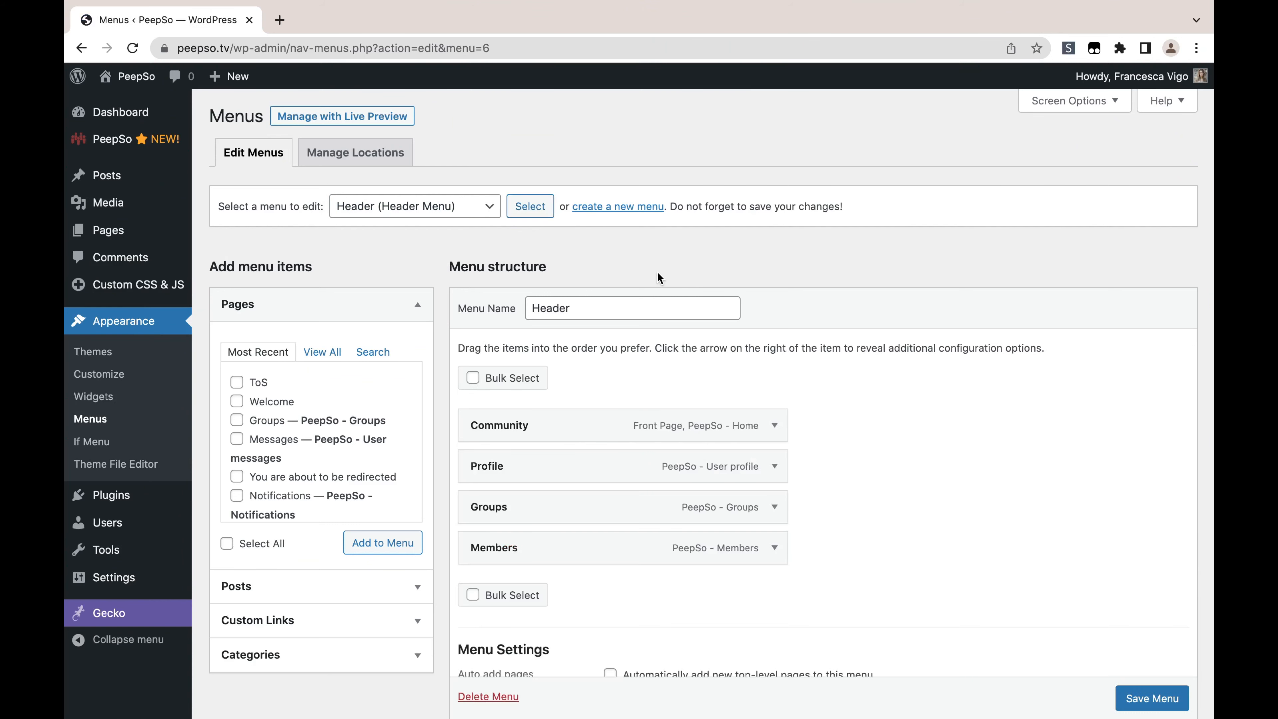
click(237, 382)
click(372, 548)
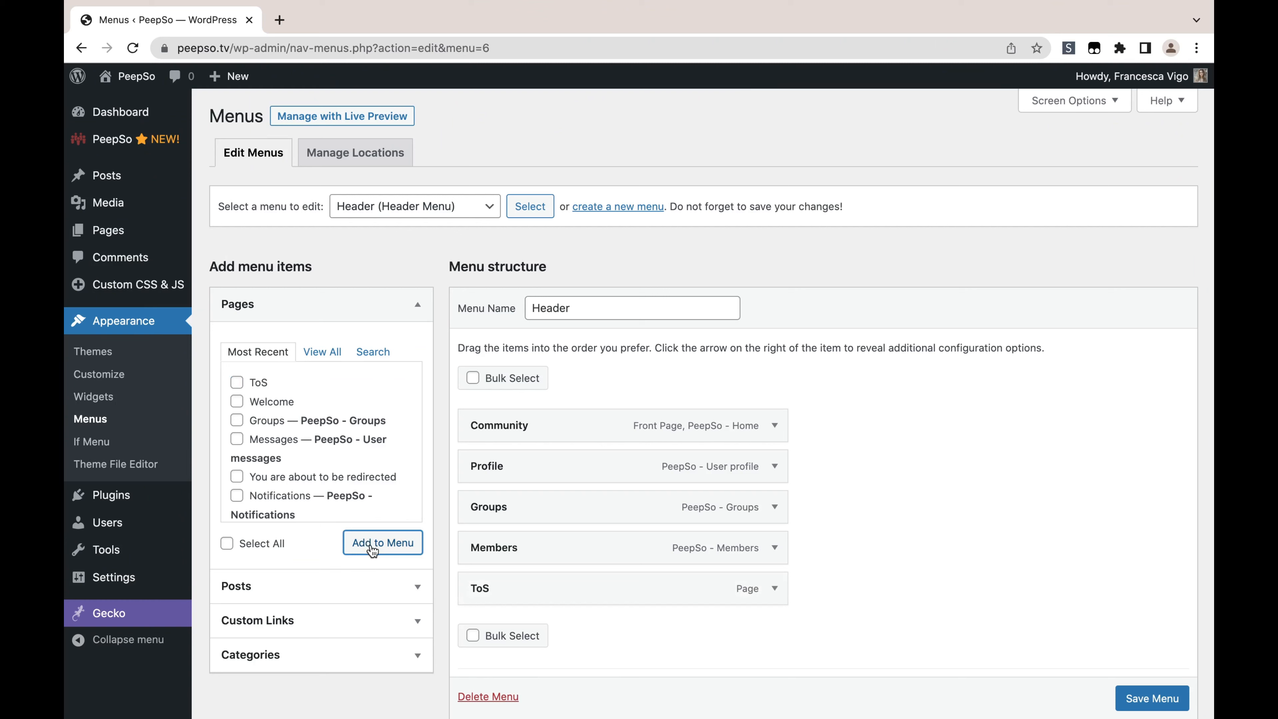
Step: Expand the Members and Groups items of the Header menu to review their visibility rules
scroll(855, 526, down, 4)
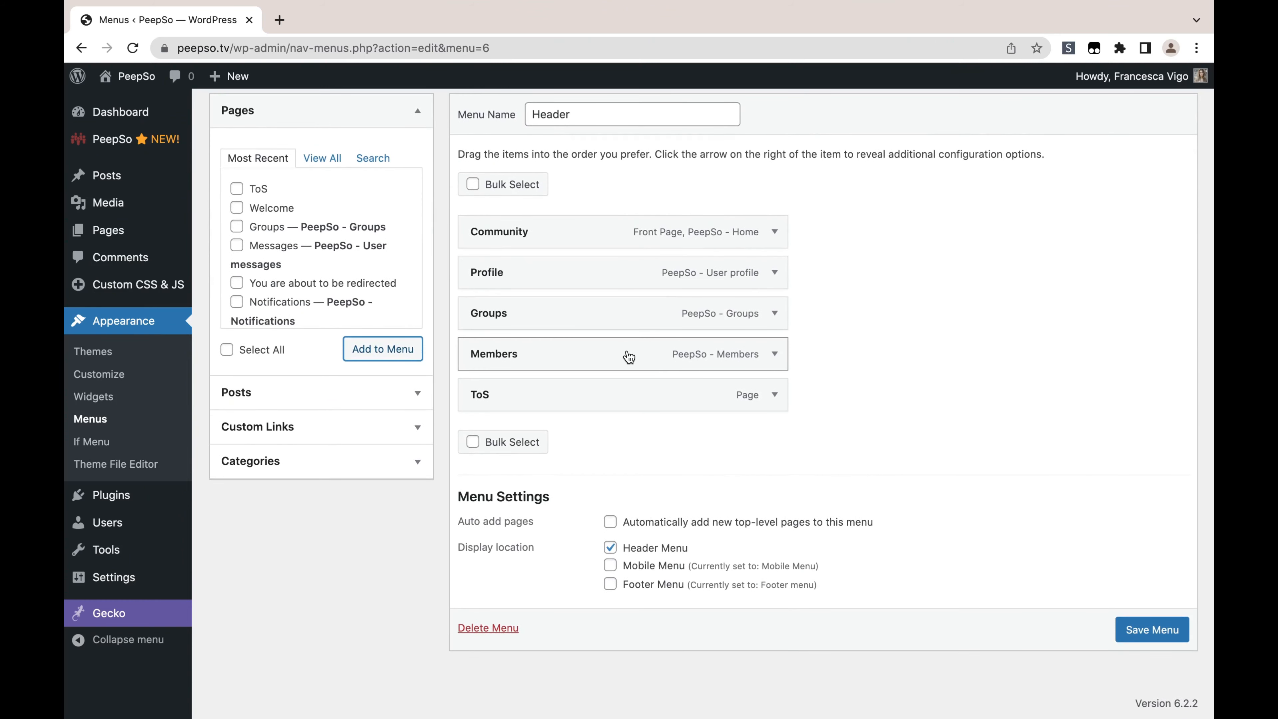
click(774, 354)
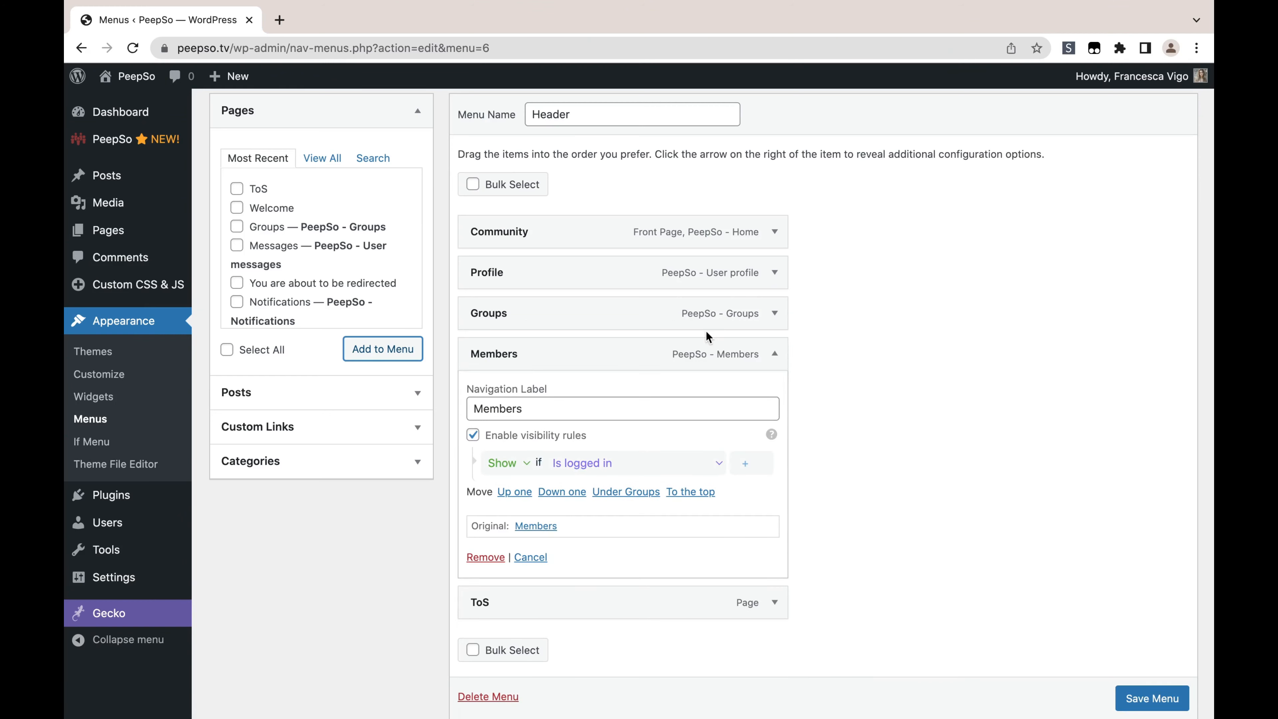
click(775, 313)
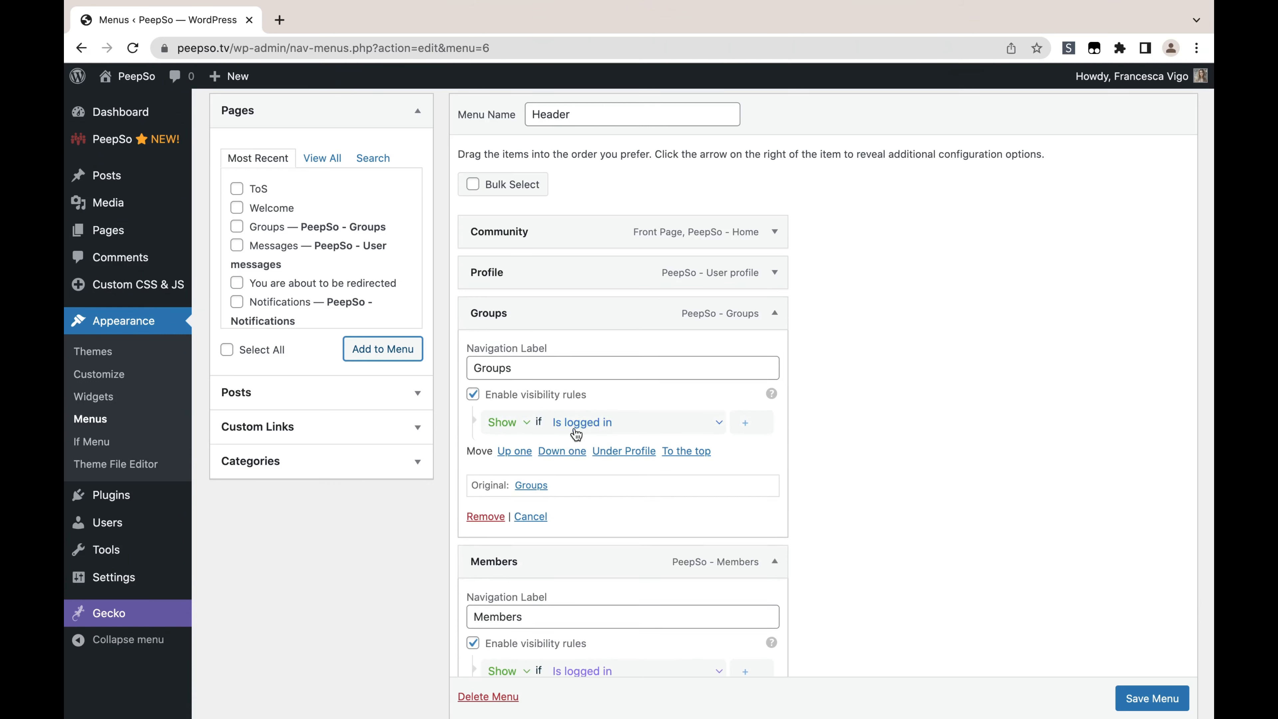
scroll(815, 473, down, 1)
scroll(814, 469, down, 10)
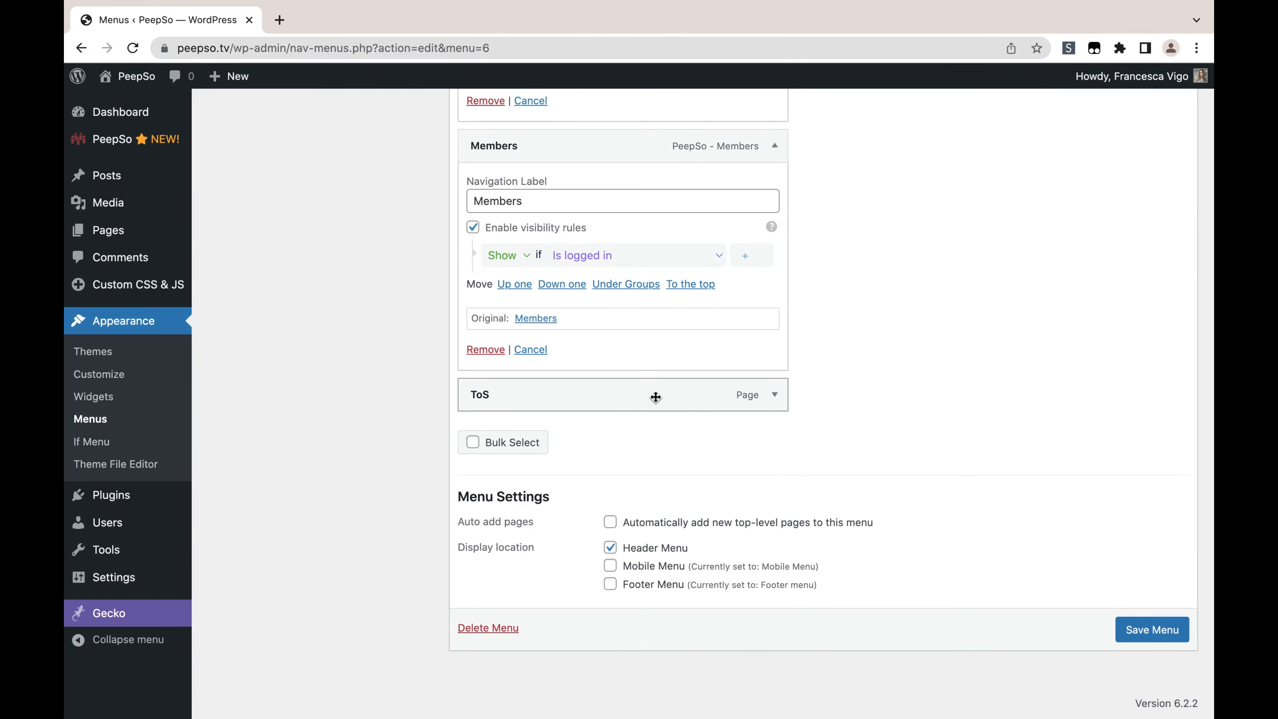
Step: Enable visibility rules on the ToS menu item, set them to hide if Is logged in, and save the menu
click(774, 397)
scroll(871, 400, down, 5)
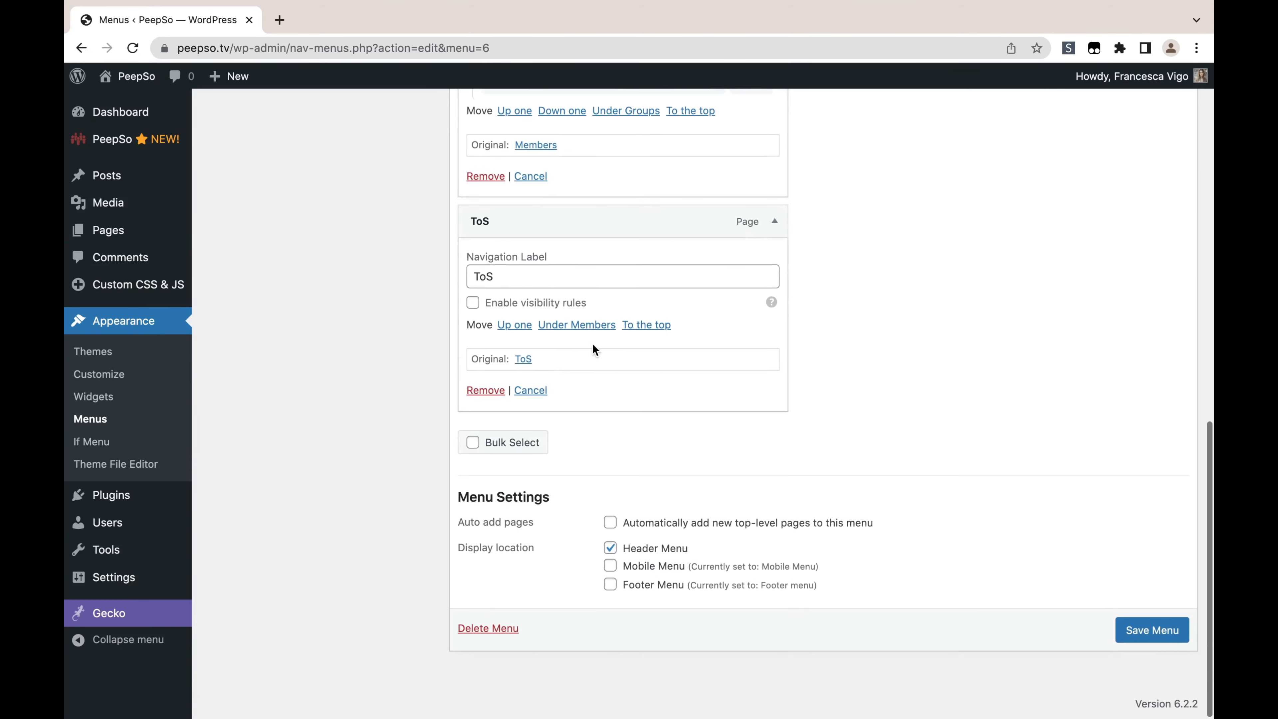
click(472, 303)
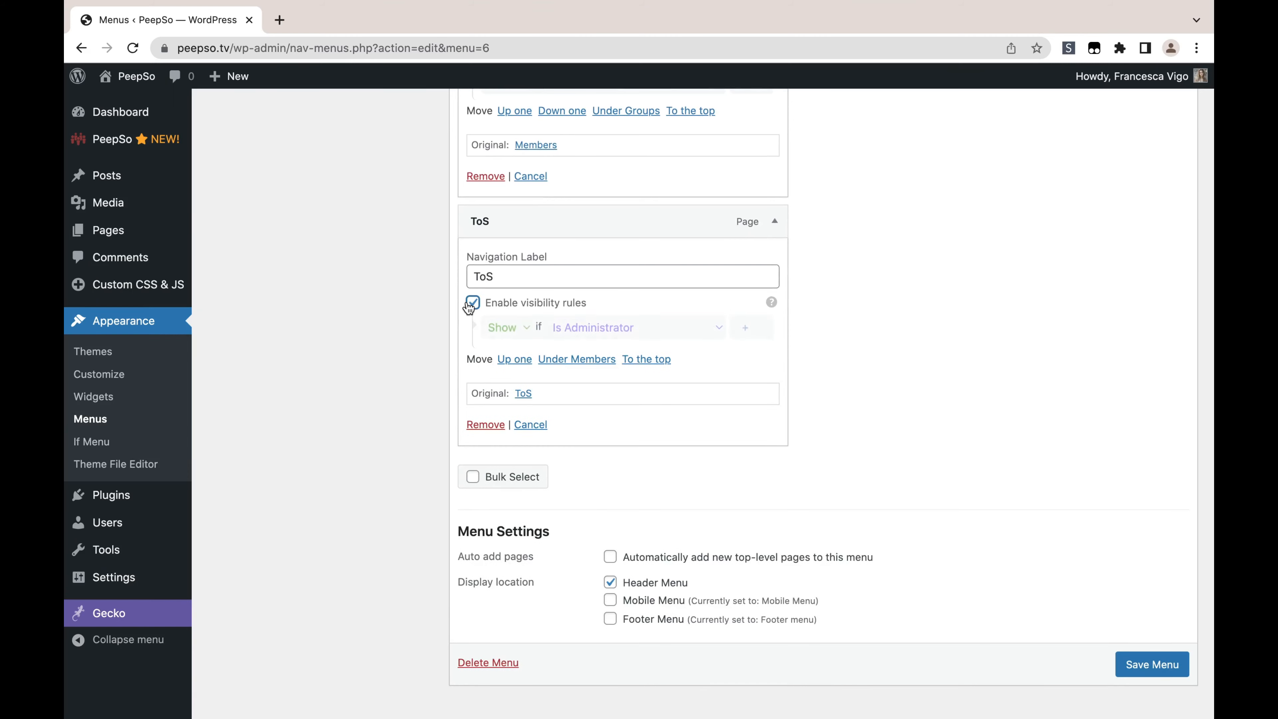
click(506, 331)
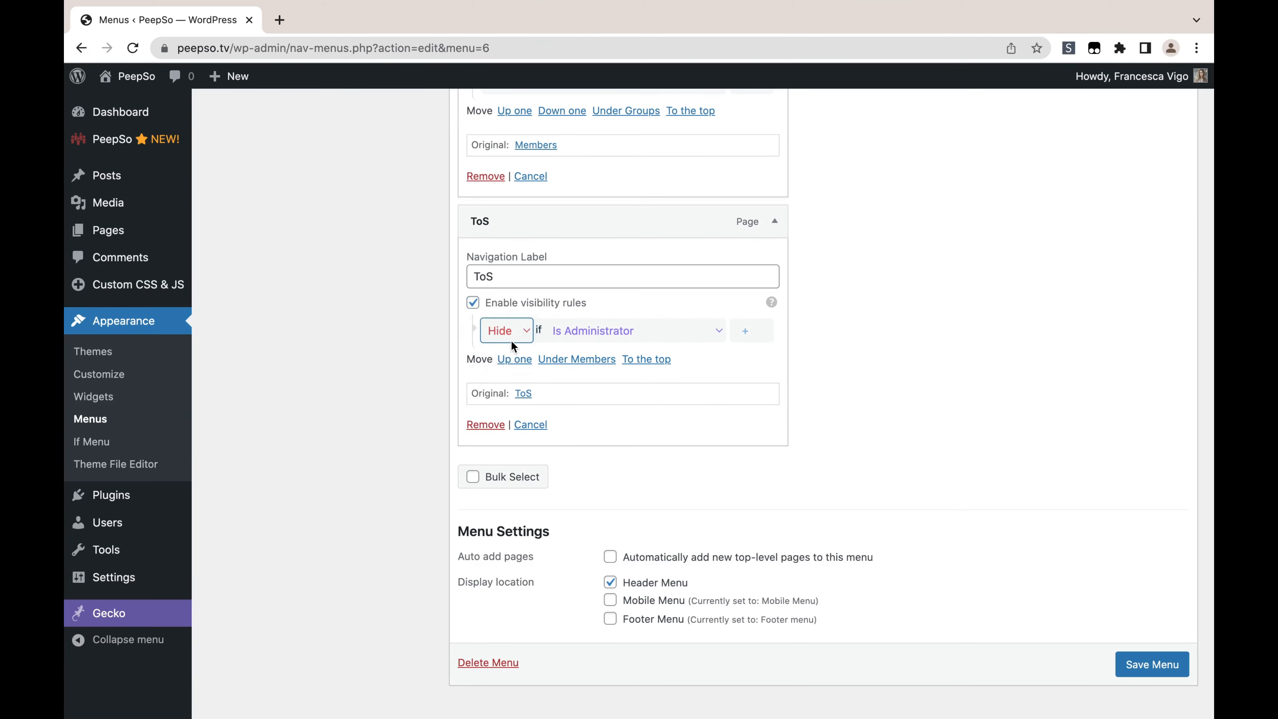
click(578, 330)
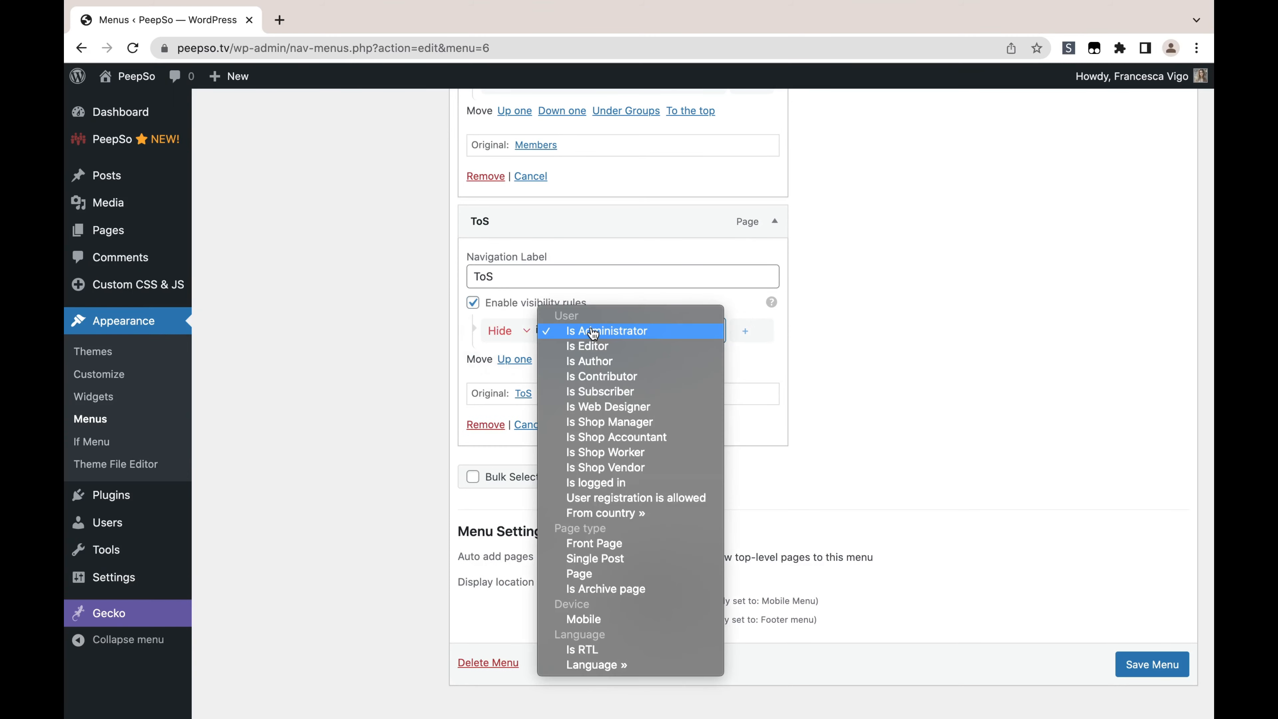
click(612, 484)
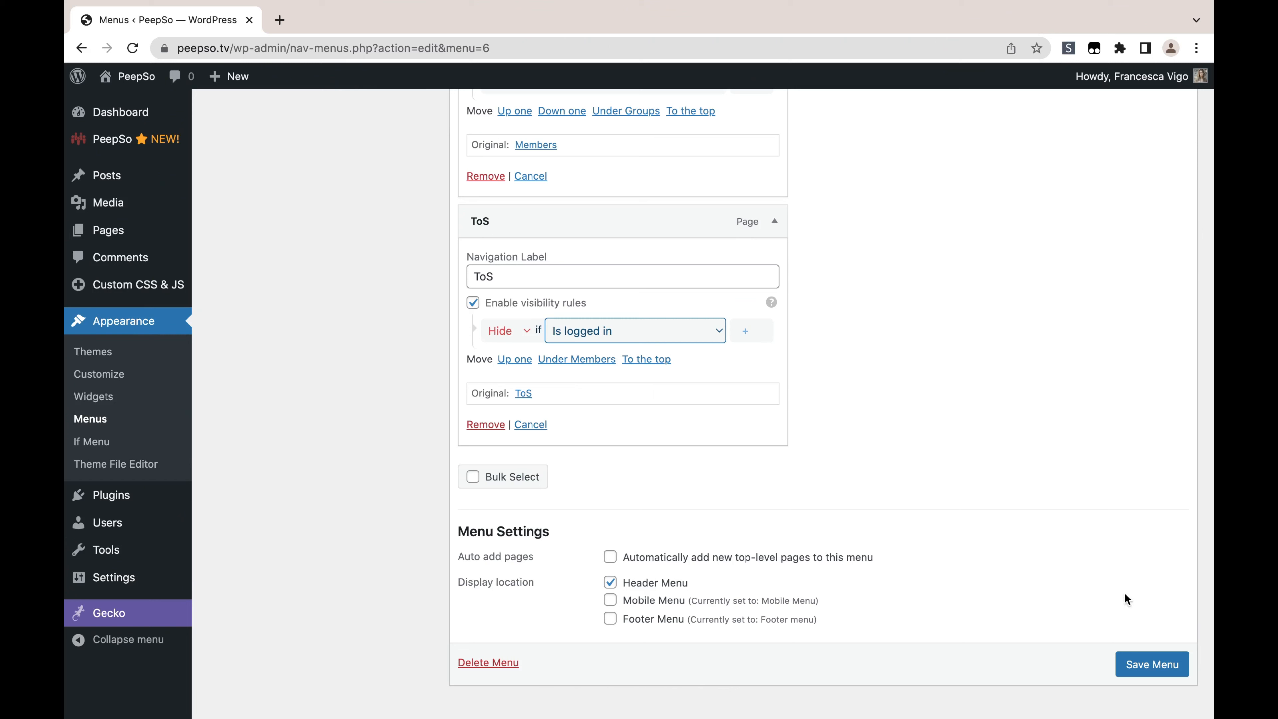
click(1151, 663)
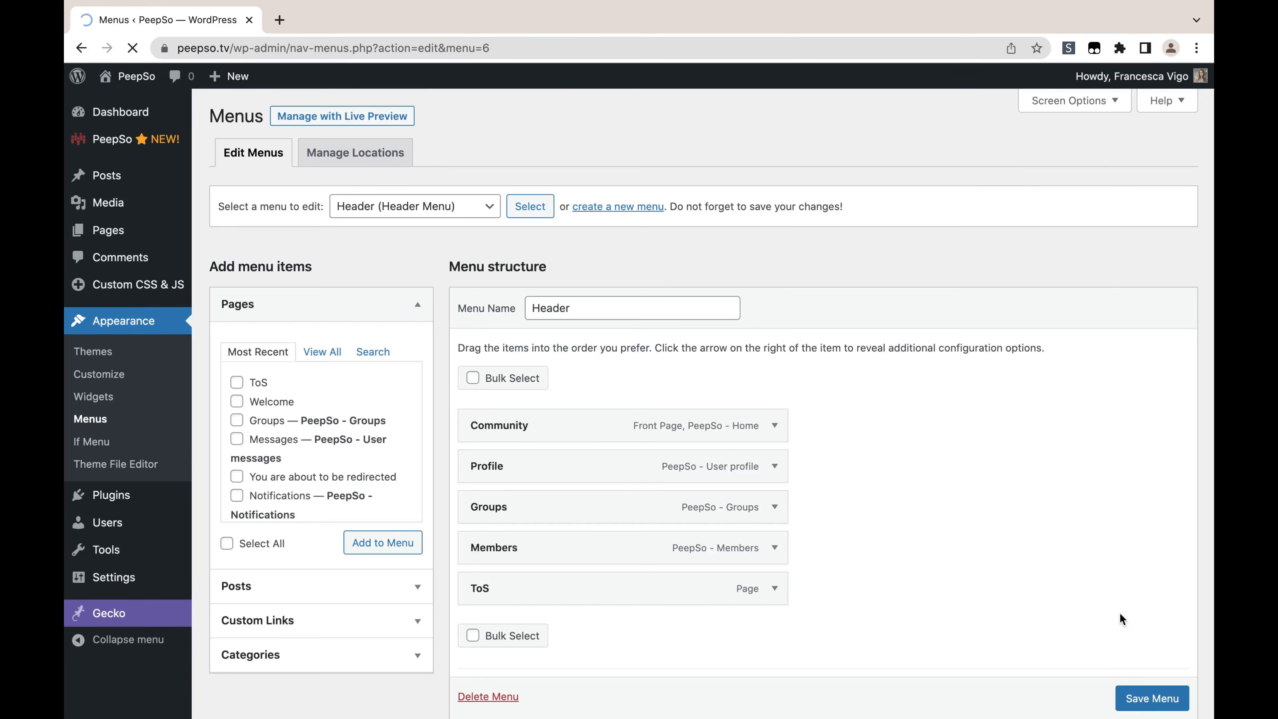
Step: Switch to the incognito Welcome page and reload it to check the ToS link in the header for logged-out visitors
key(ctrl+Up)
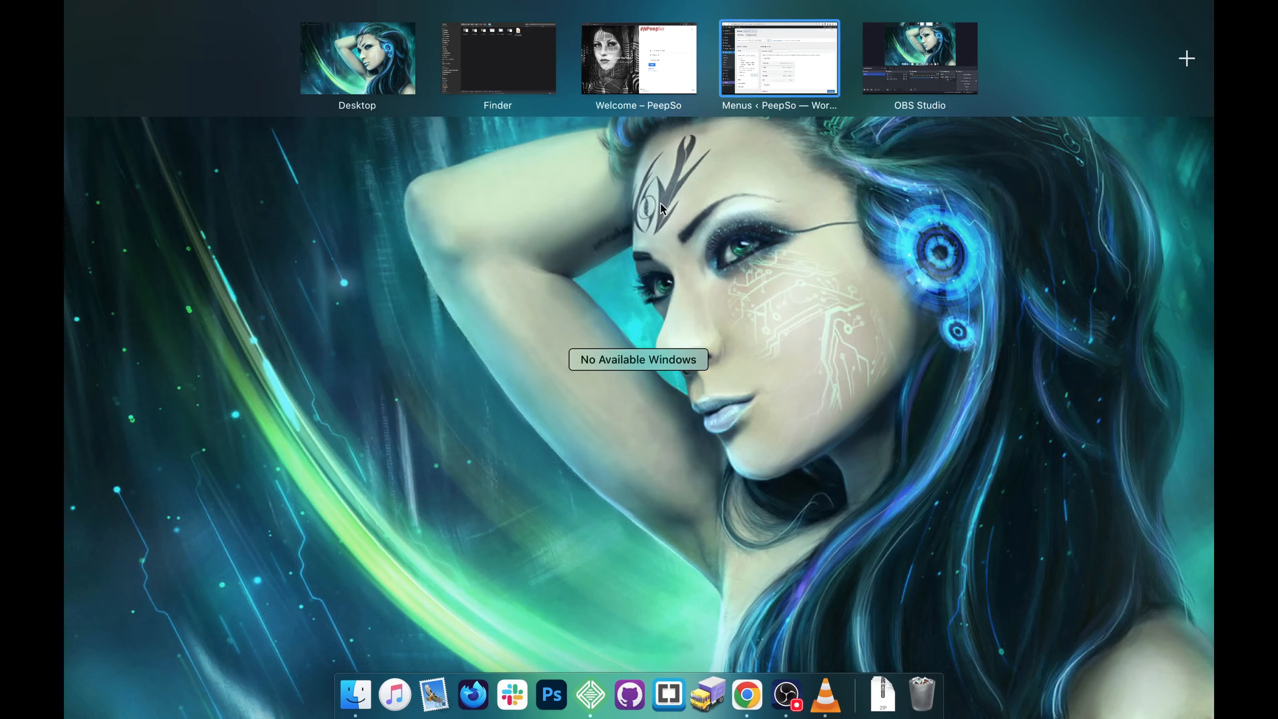
click(635, 51)
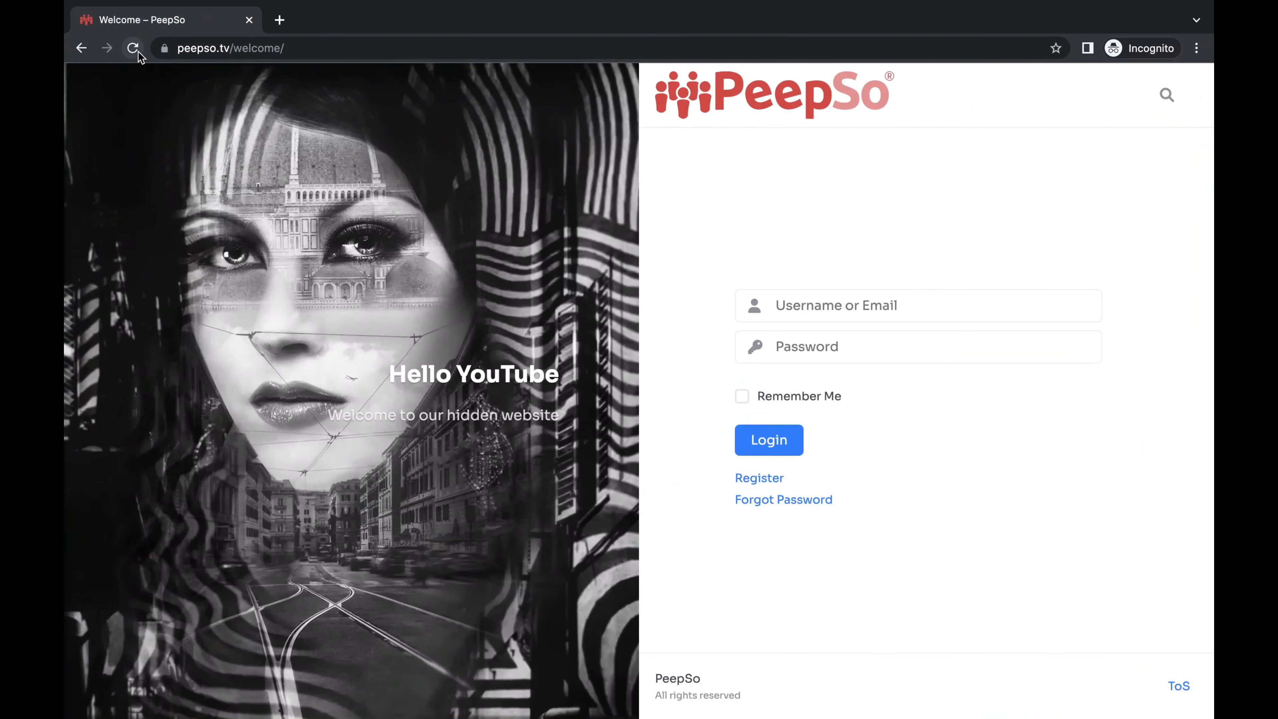
mouse_move(1200, 714)
click(133, 49)
Step: Log in on the incognito Welcome page with the admin username and the account password
click(840, 303)
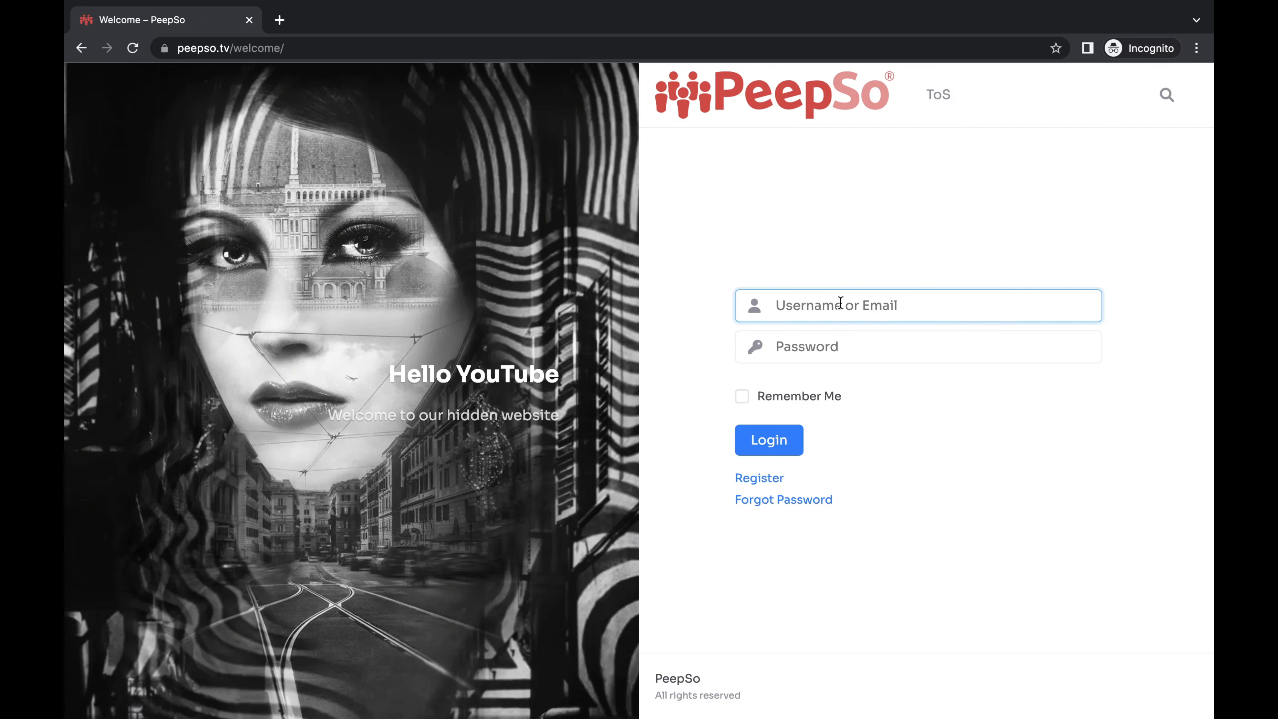
text(admin)
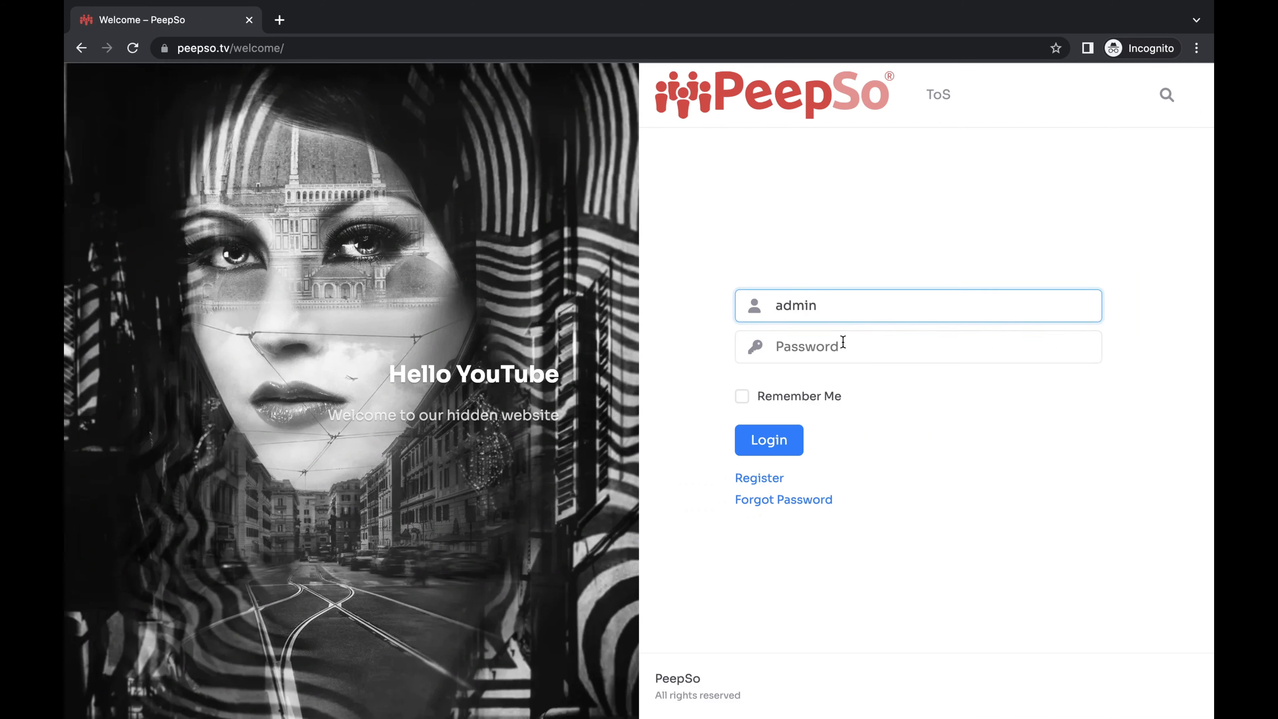
click(842, 342)
text(•••)
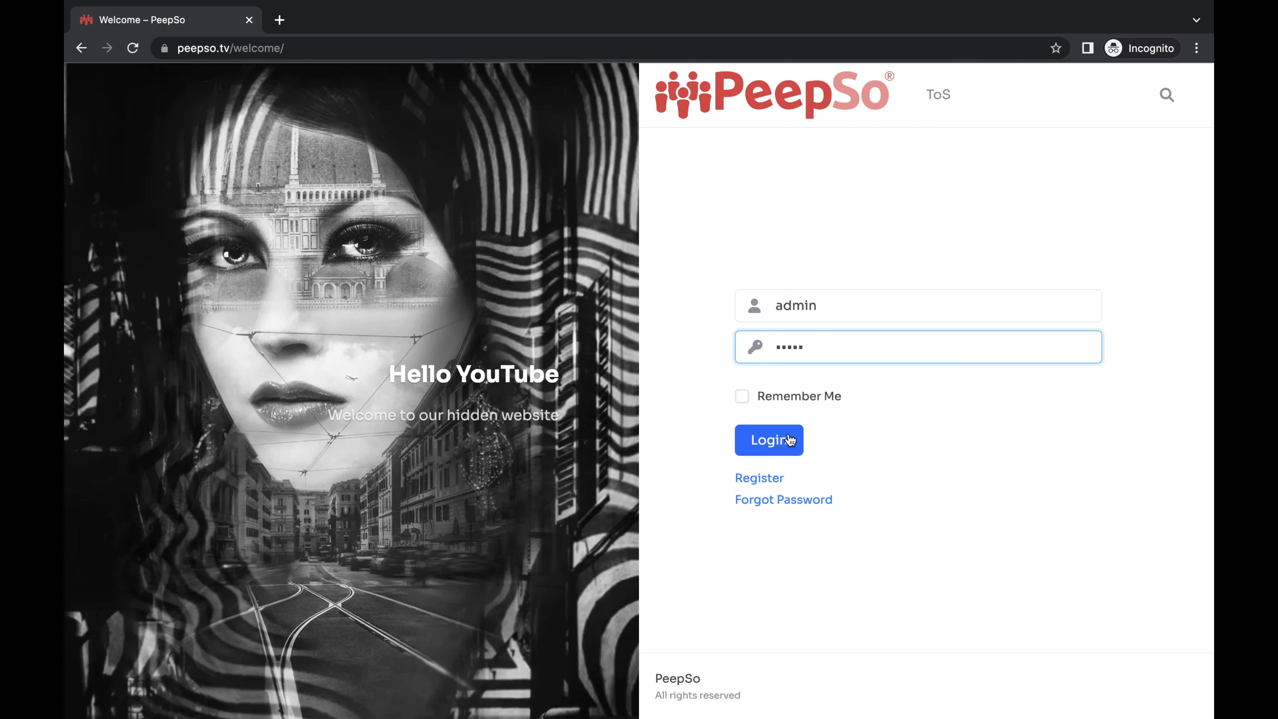
click(773, 451)
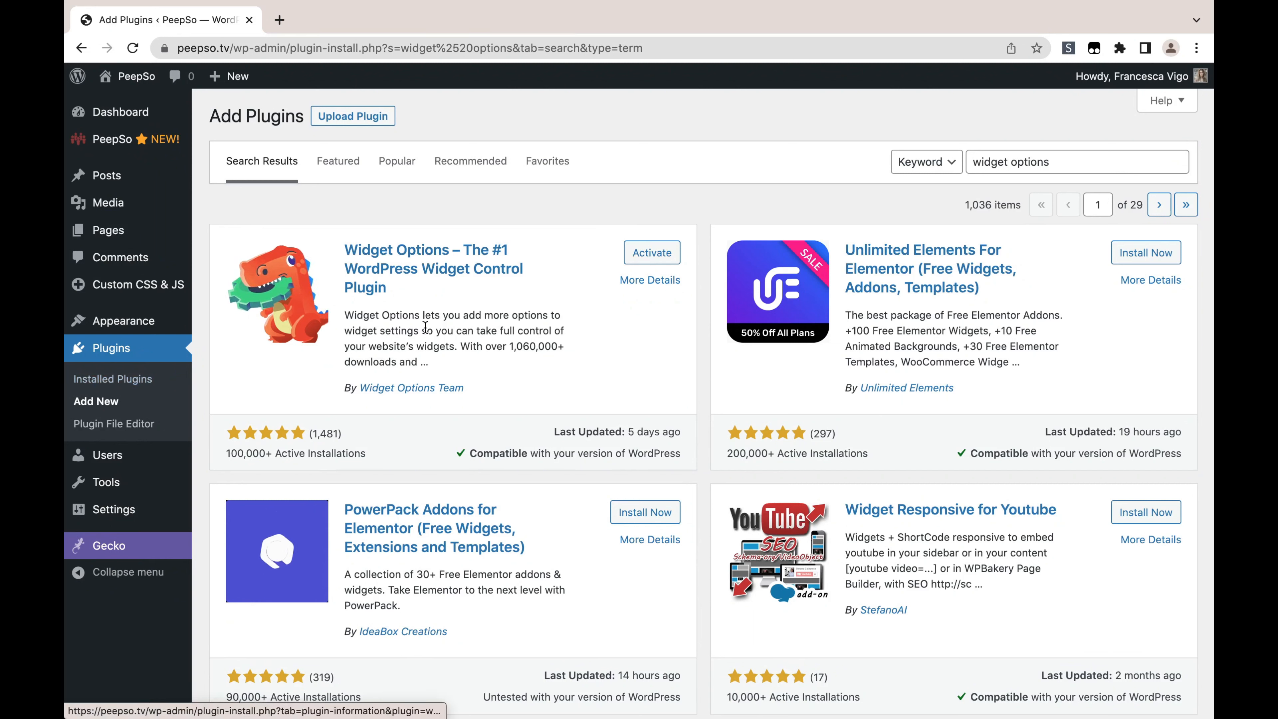
Step: Open the Widgets page in a second browser tab, view its block-based layout, and return to the plugin search results
mouse_move(116, 323)
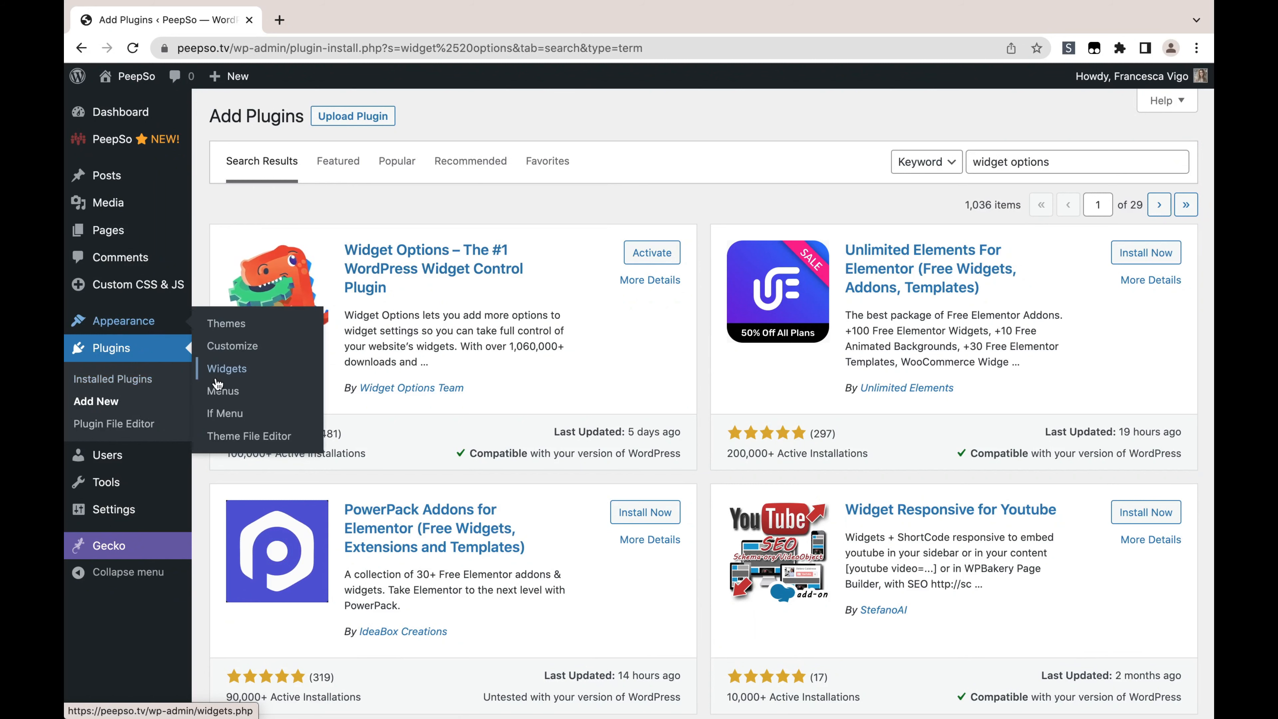
right_click(240, 370)
click(302, 382)
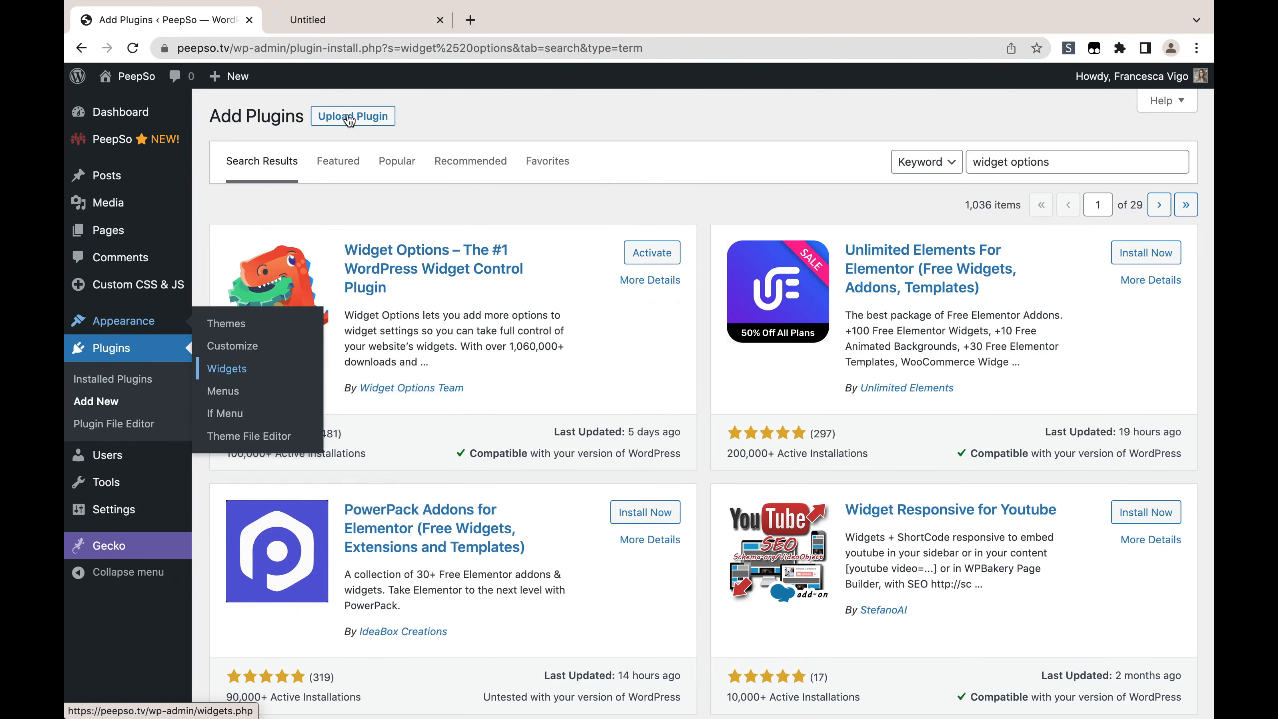
click(315, 20)
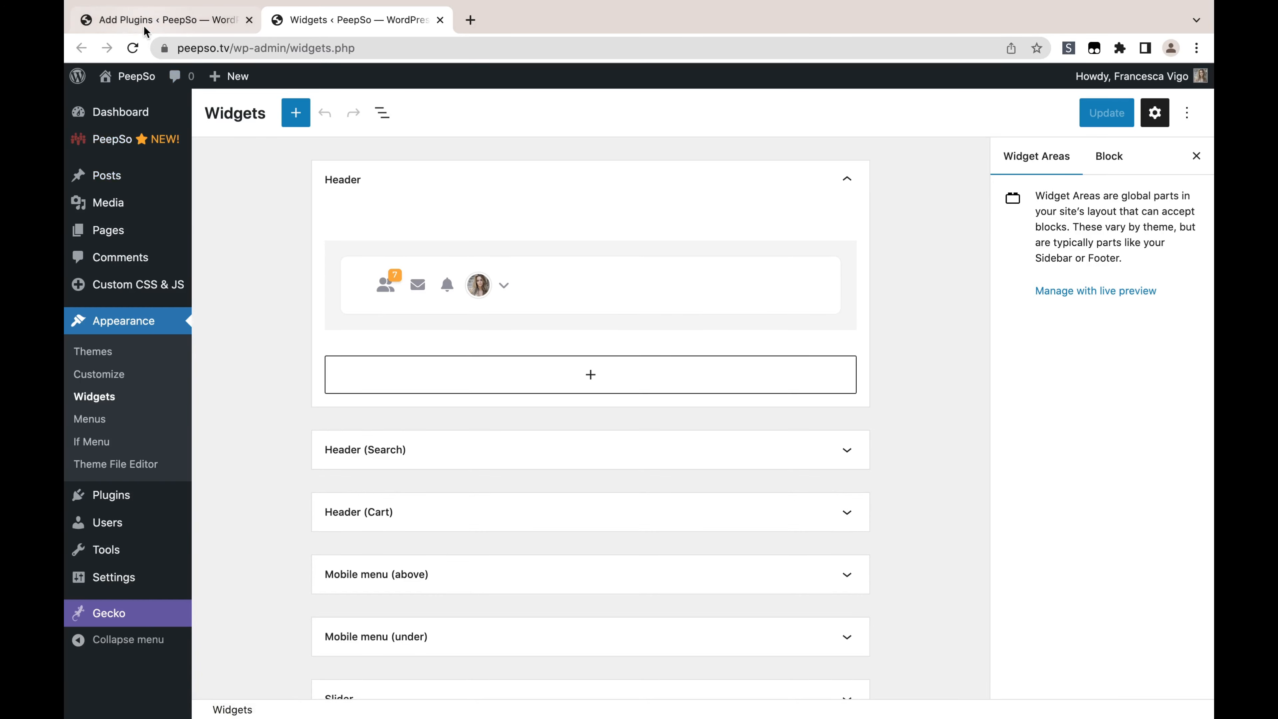
click(161, 20)
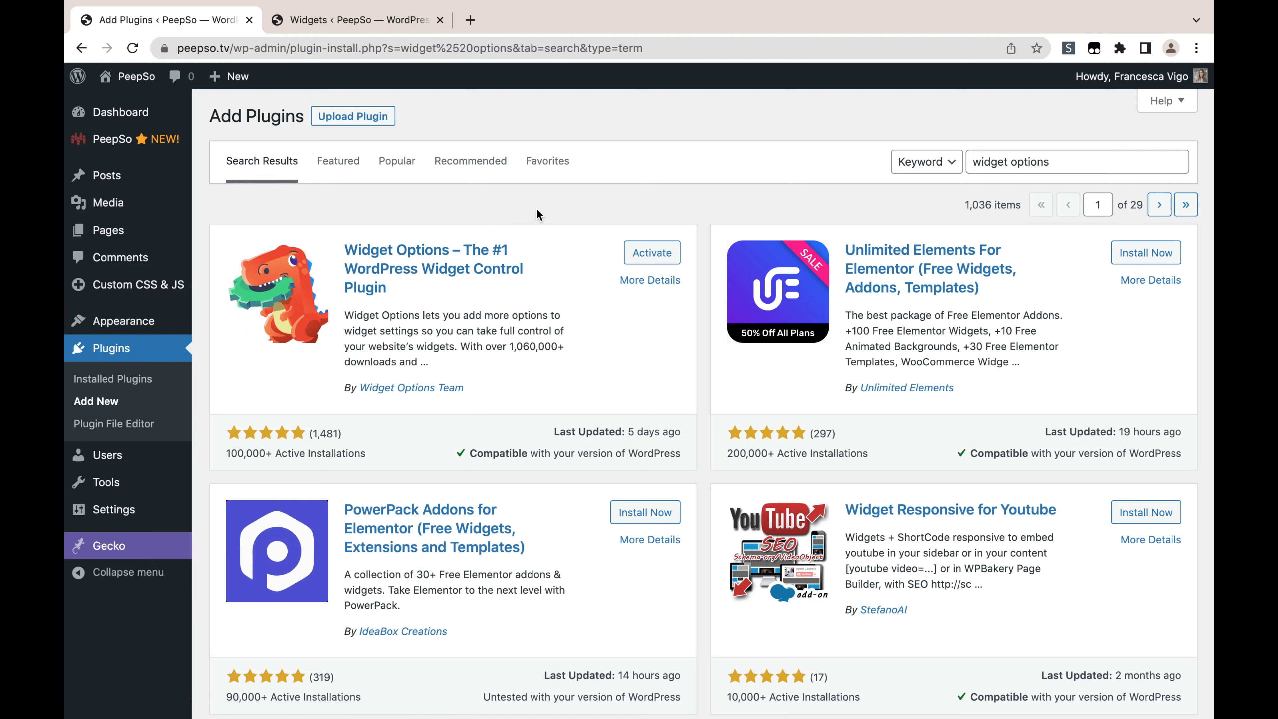
Step: Activate the Widget Options plugin, reload the Widgets page in the second browser tab, and look through the available widgets
click(651, 253)
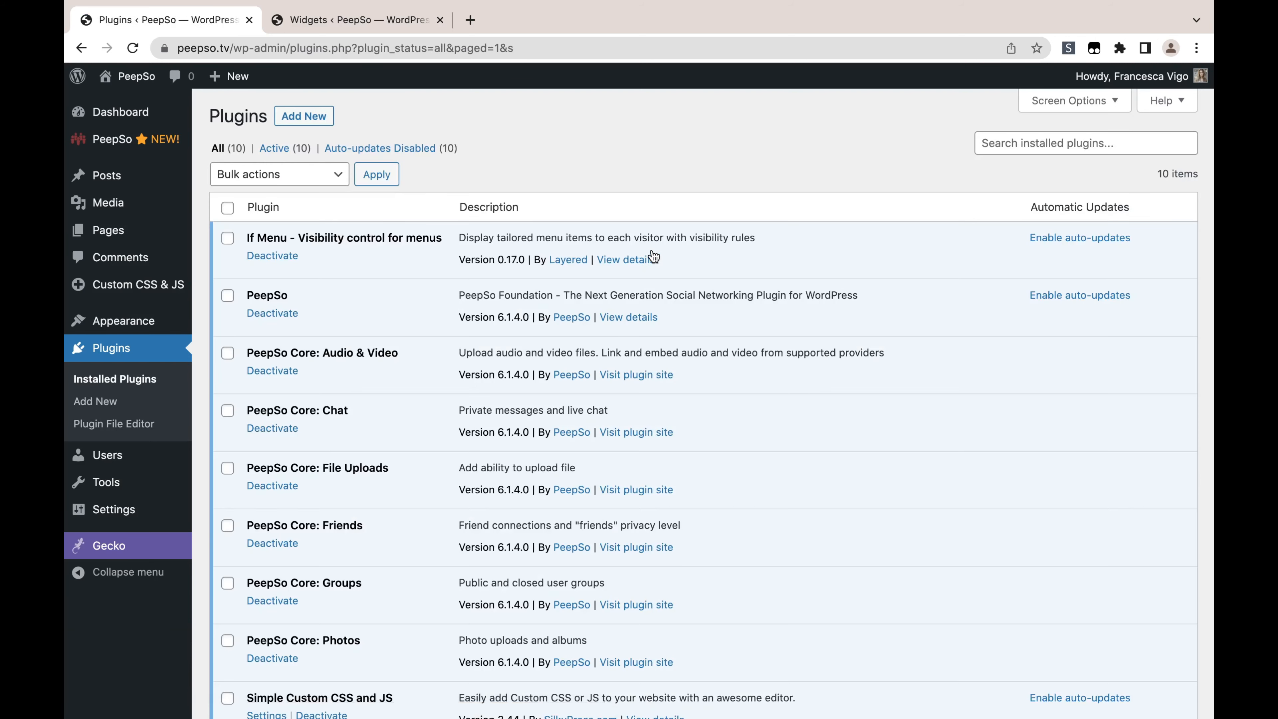
click(347, 20)
click(132, 50)
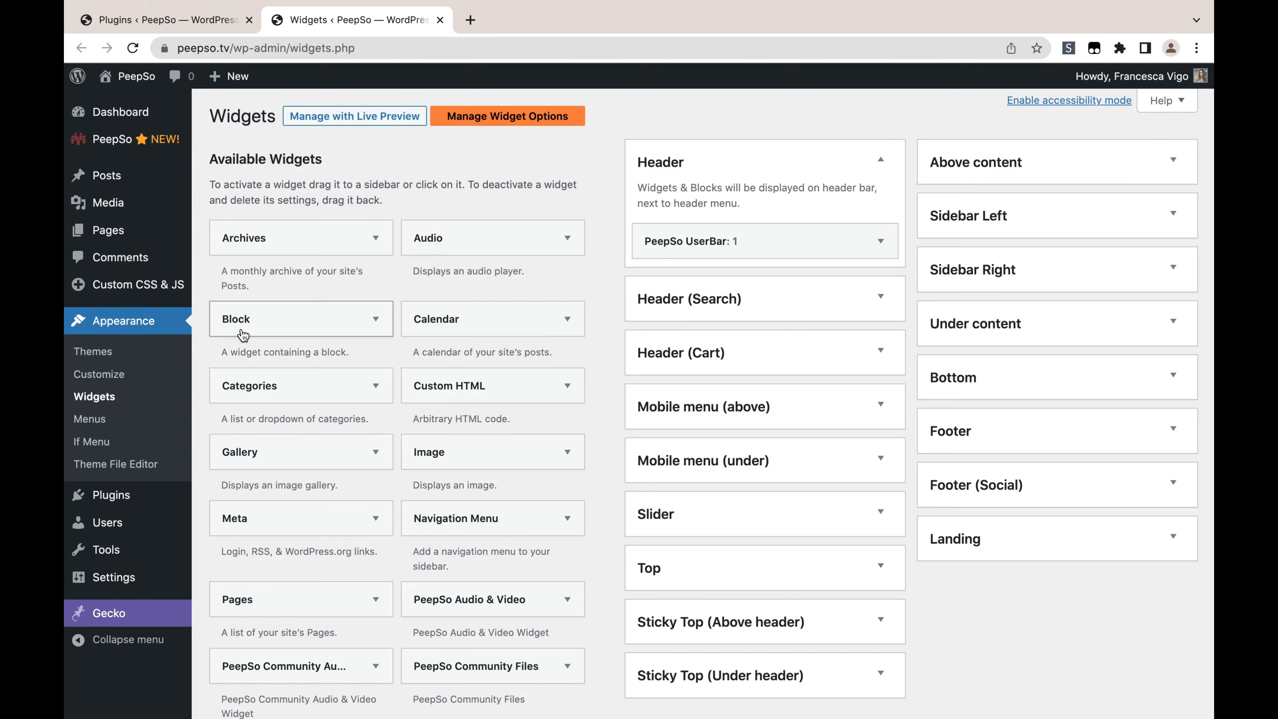
scroll(433, 470, down, 4)
scroll(433, 469, up, 5)
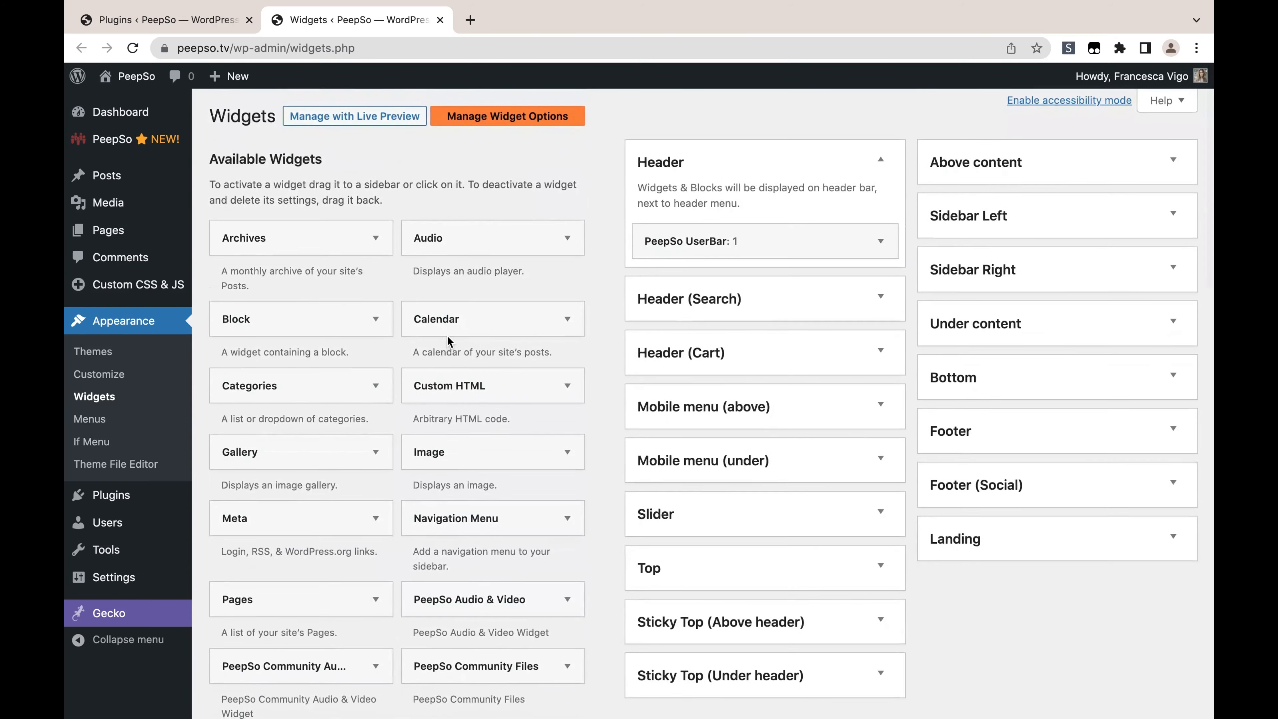
Step: Look through the widget areas offered for the Calendar widget and cancel without adding it
drag(476, 326, 540, 350)
click(518, 334)
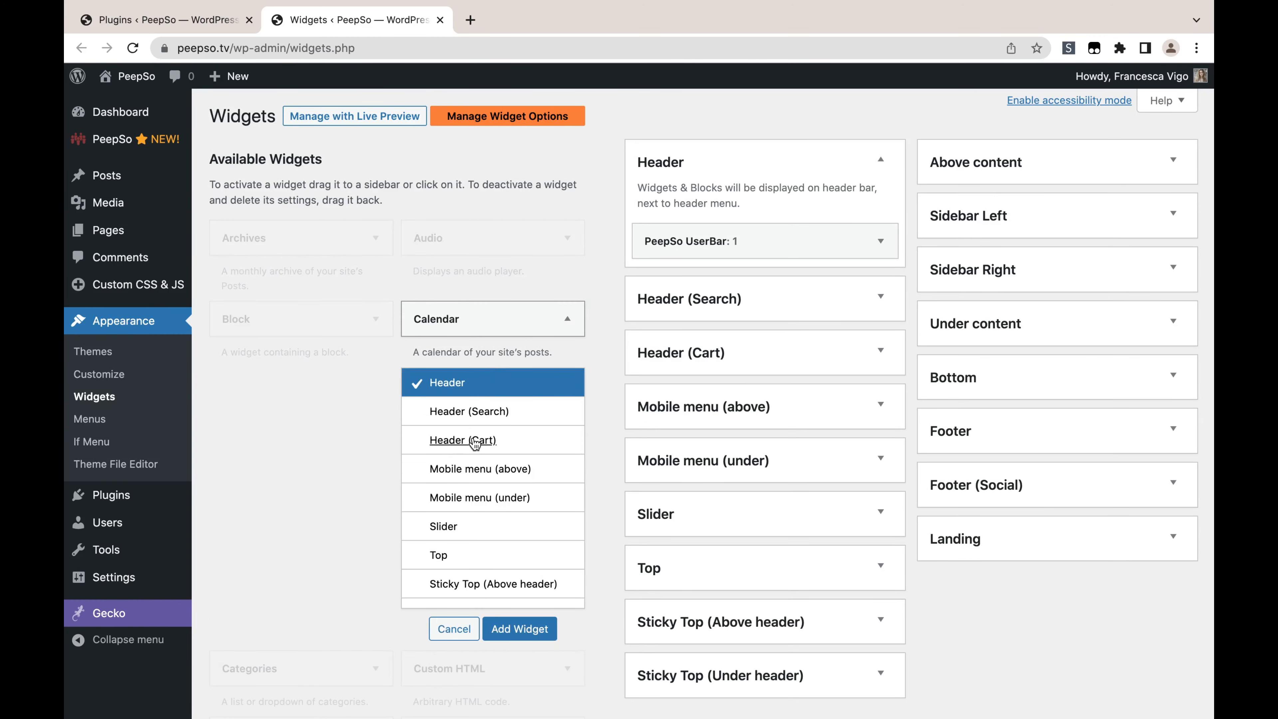
scroll(476, 441, down, 3)
scroll(476, 442, down, 2)
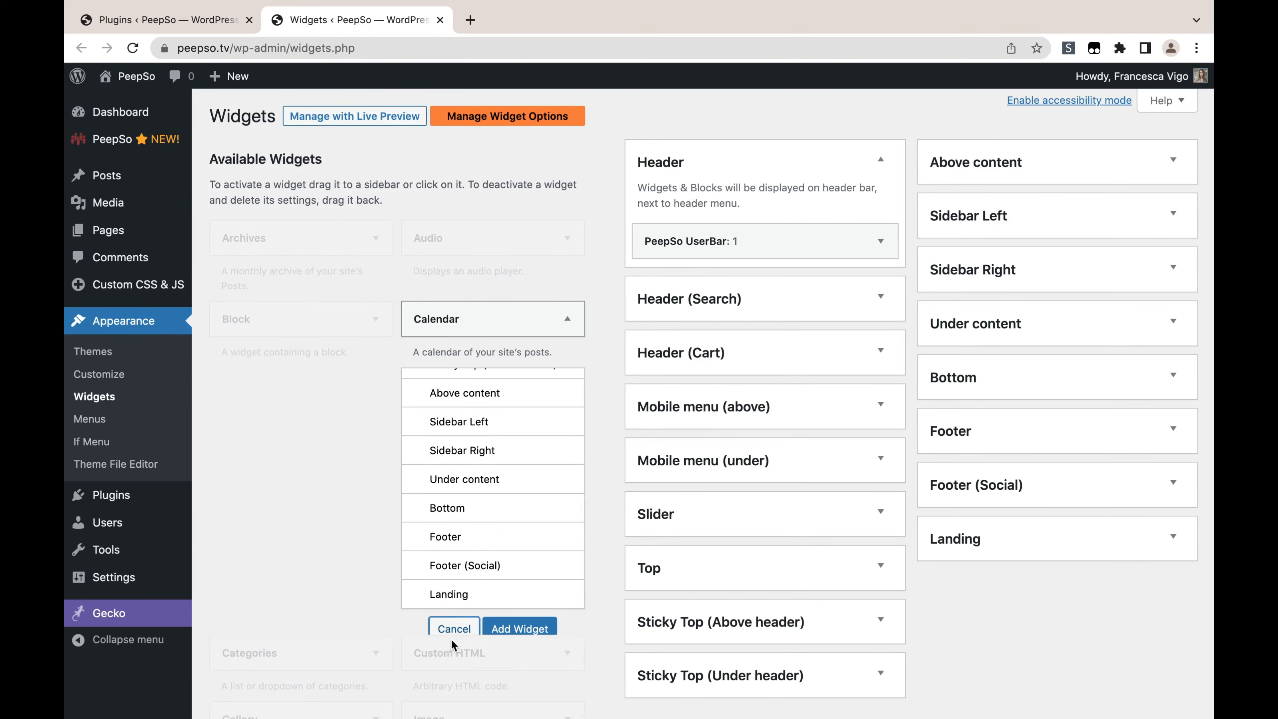
click(453, 629)
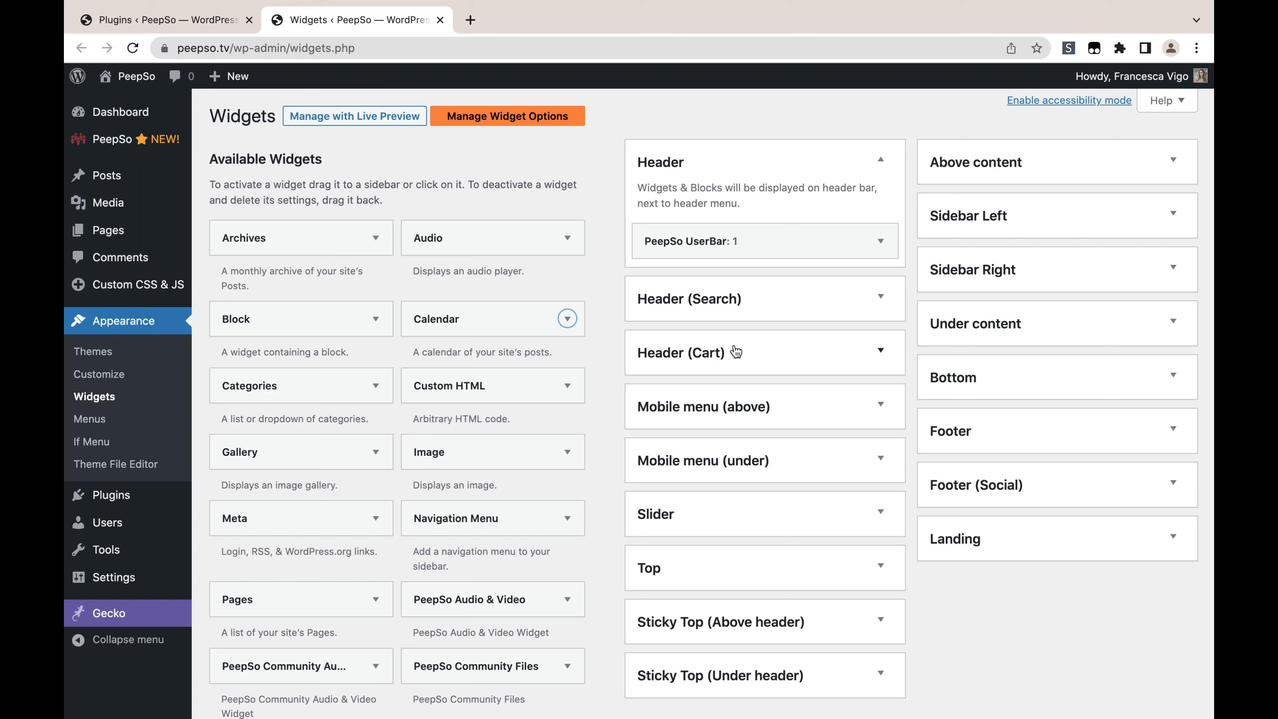
scroll(864, 477, down, 2)
scroll(864, 476, up, 2)
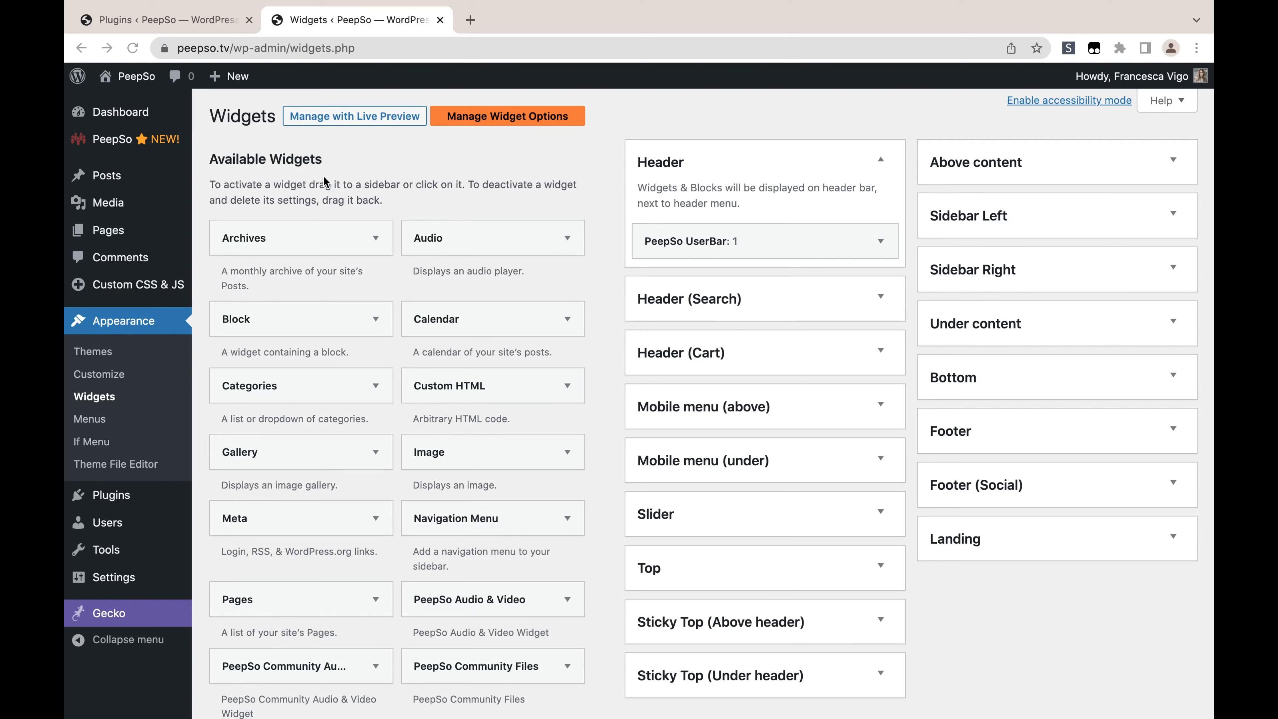
Step: Open the list of all pages in the admin, and view the registration form from the incognito Welcome page
mouse_move(109, 236)
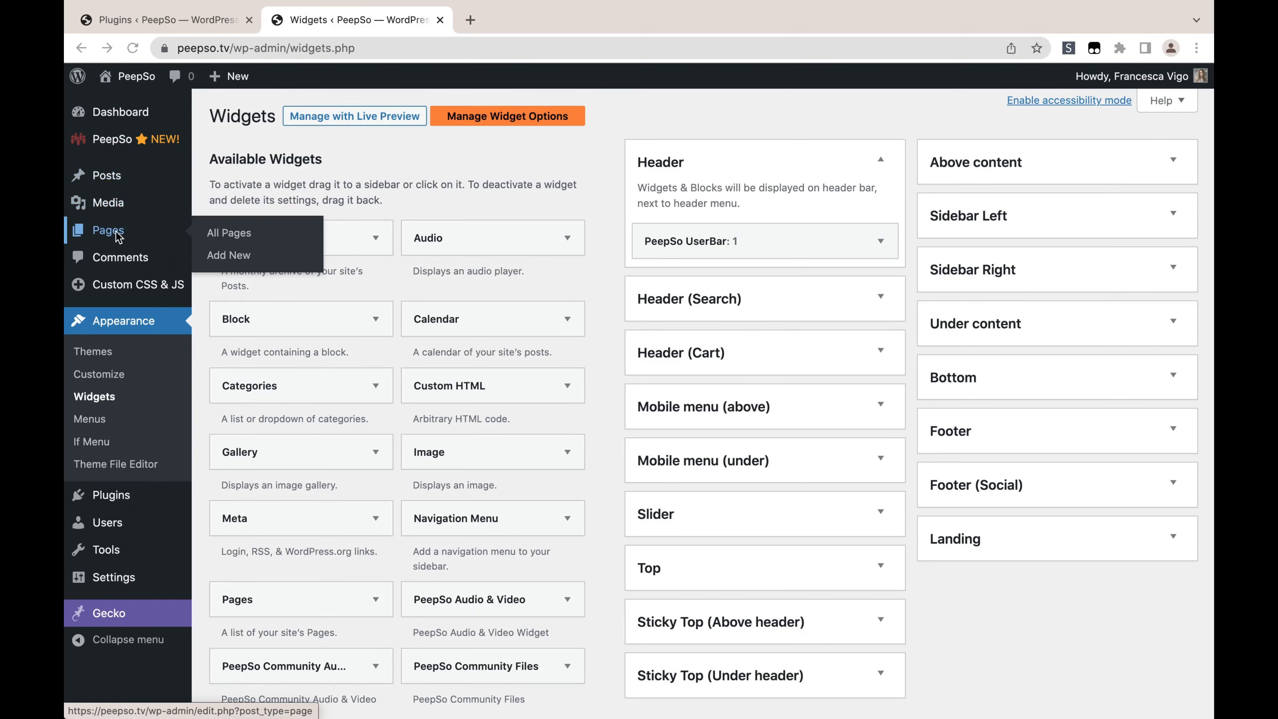
click(215, 238)
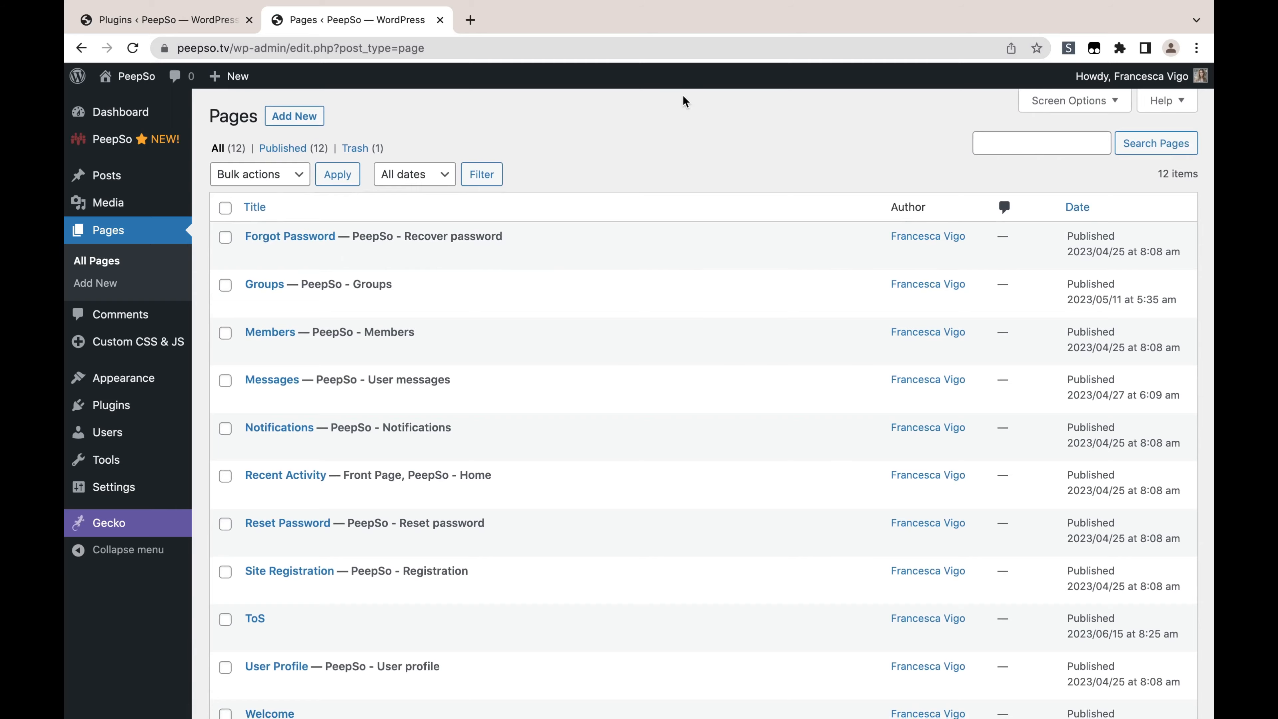
key(ctrl+Up)
click(777, 59)
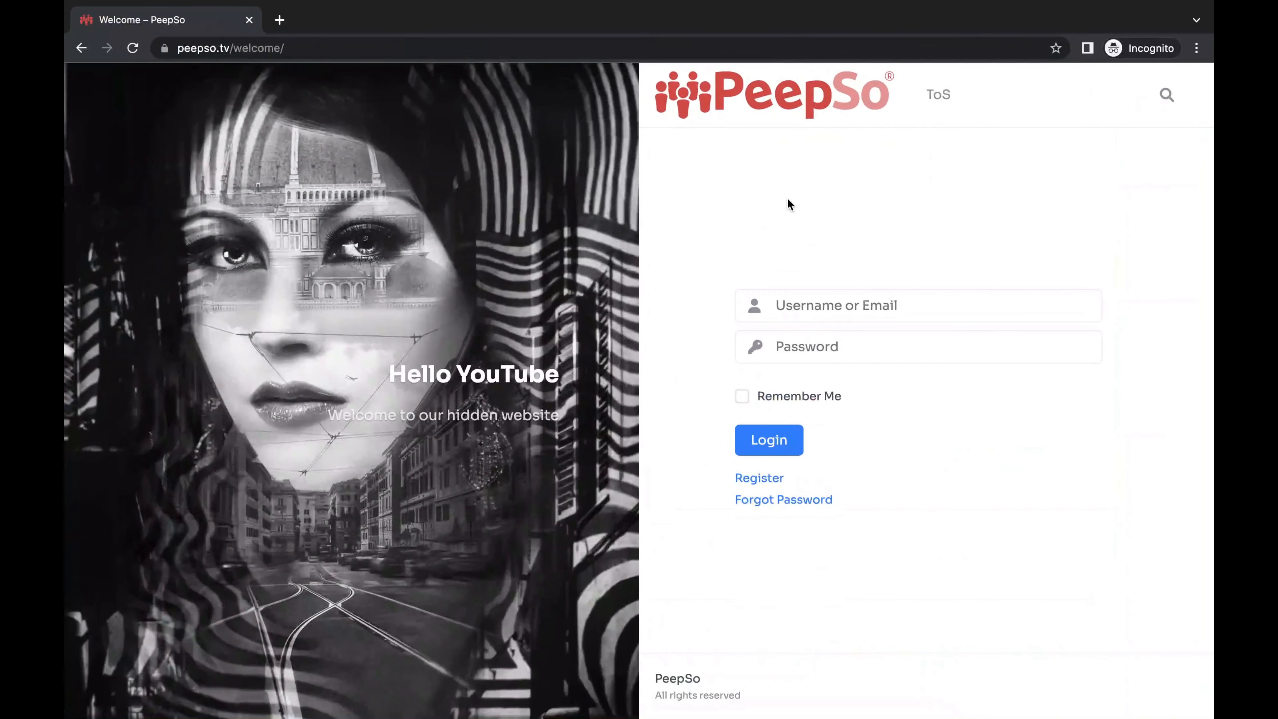
click(758, 478)
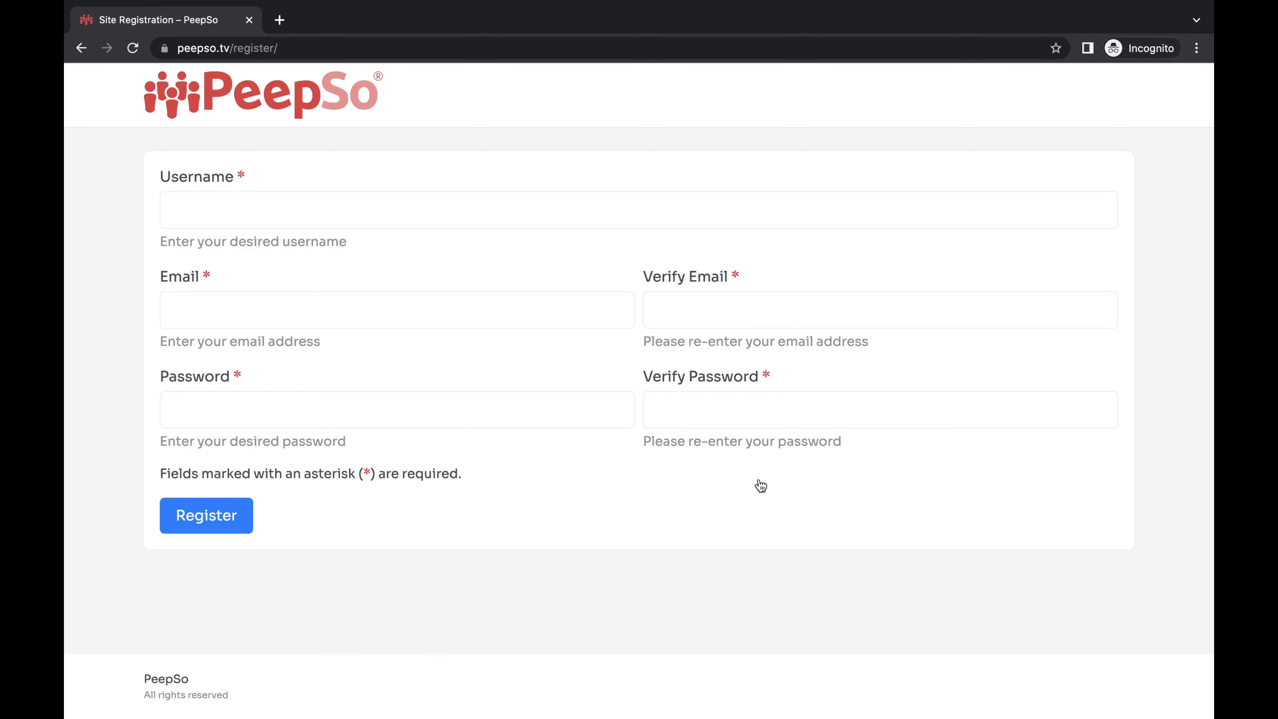
Step: Return to the admin window's pages list and open the Site Registration page for editing
key(ctrl+Up)
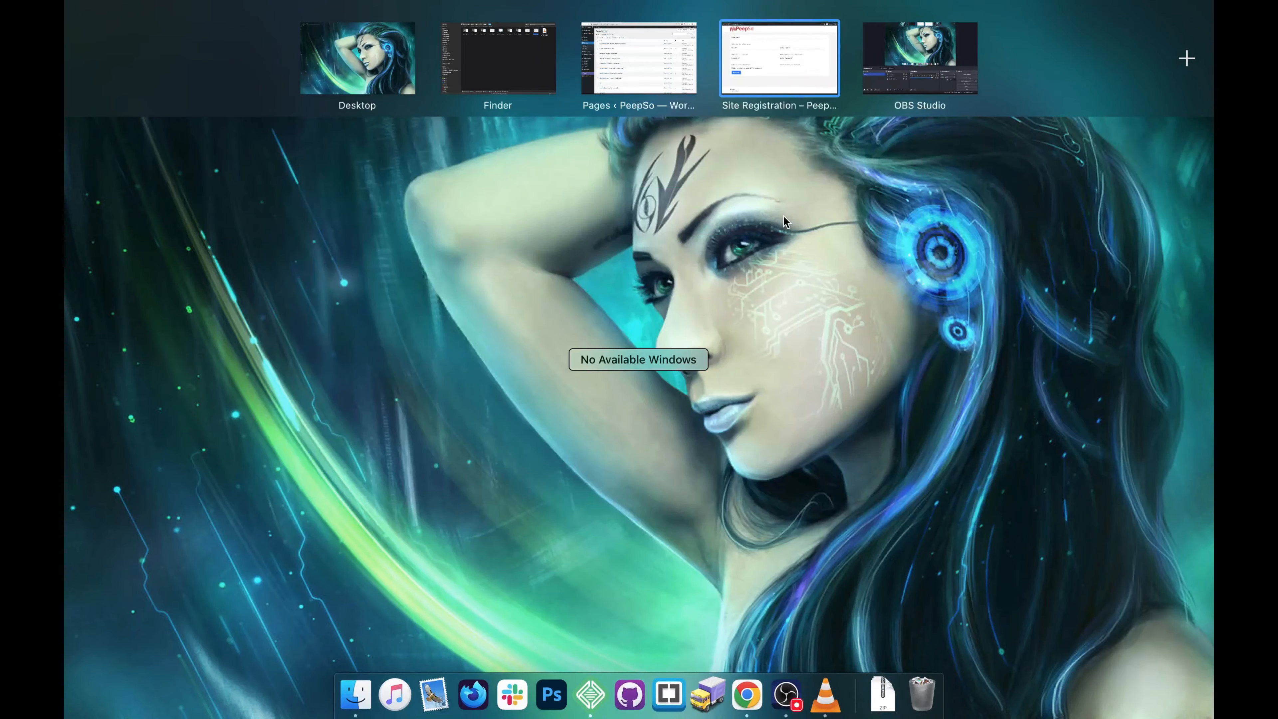
click(623, 61)
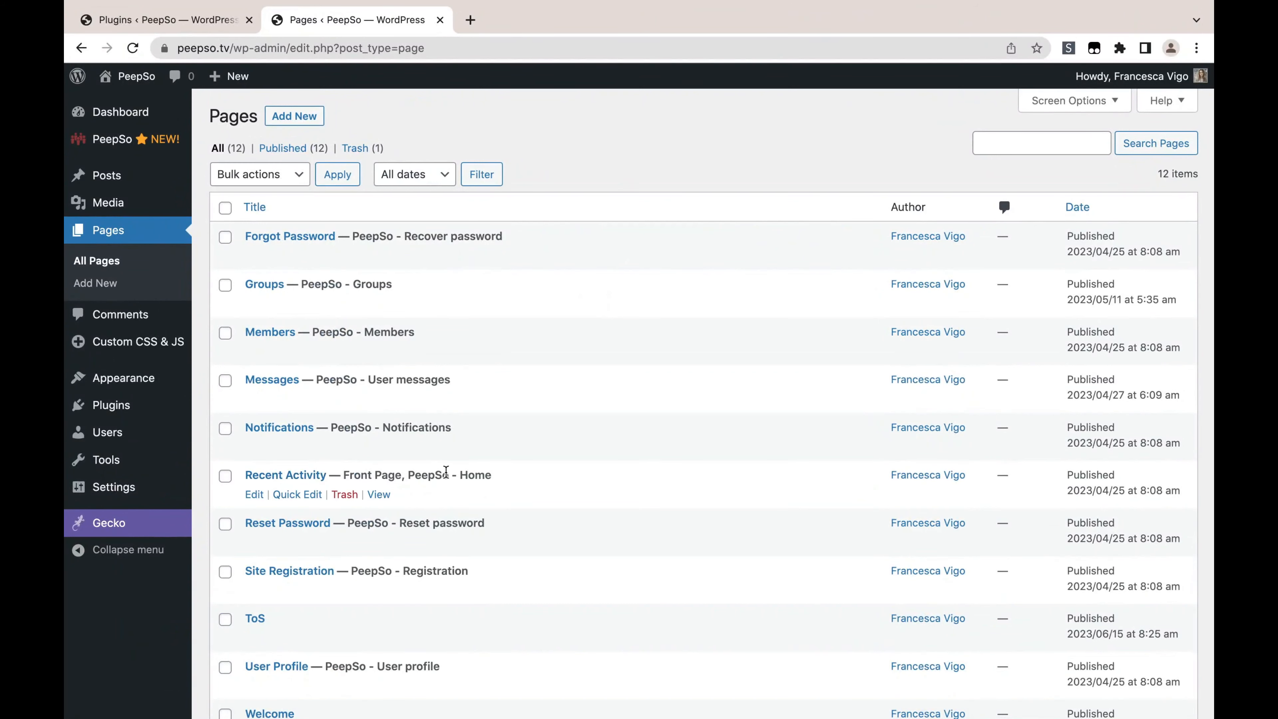
scroll(524, 476, down, 2)
scroll(523, 475, down, 3)
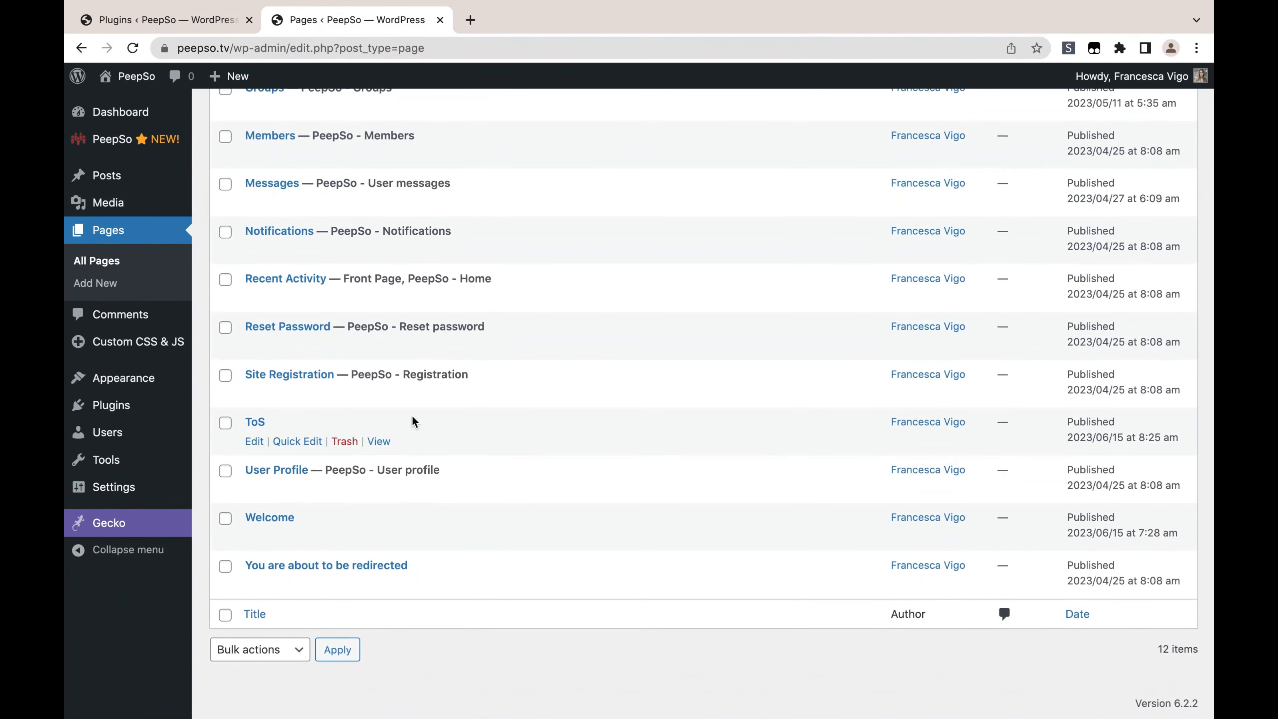
click(254, 395)
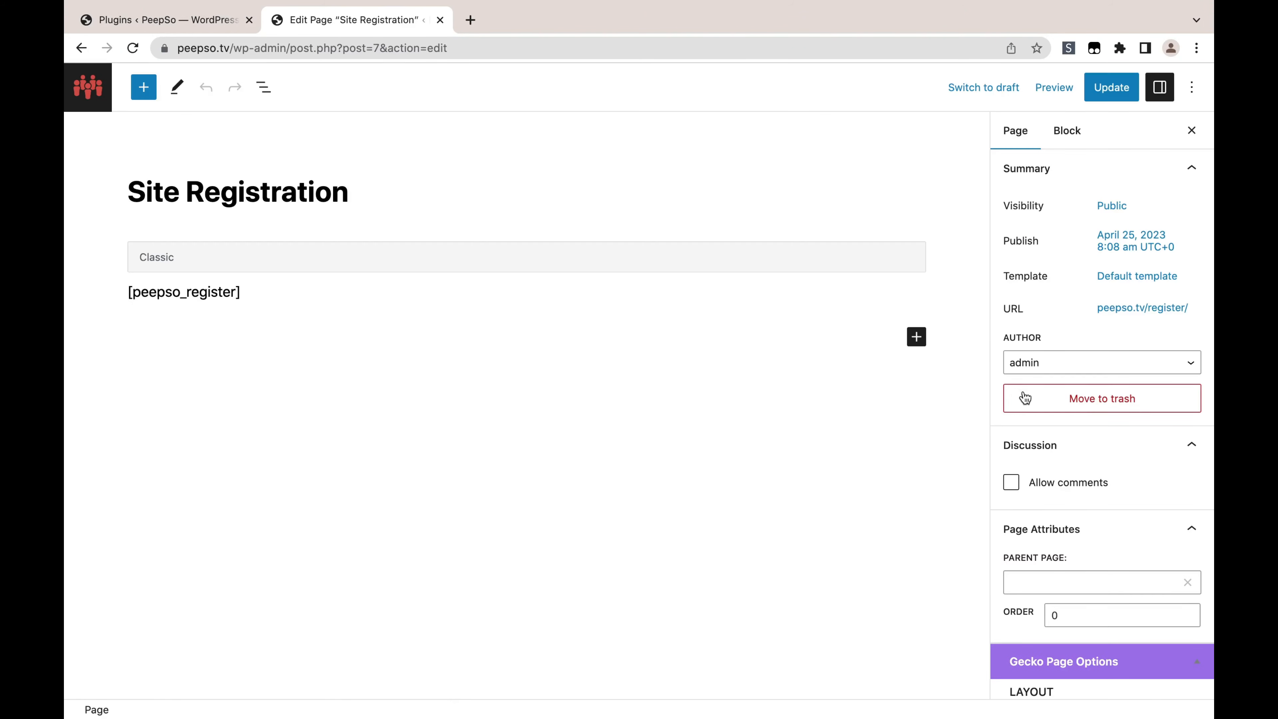
Step: Set Sidebars to Hide left in the Site Registration page's Gecko Page Options and update the page
scroll(1107, 419, down, 10)
scroll(1106, 420, down, 3)
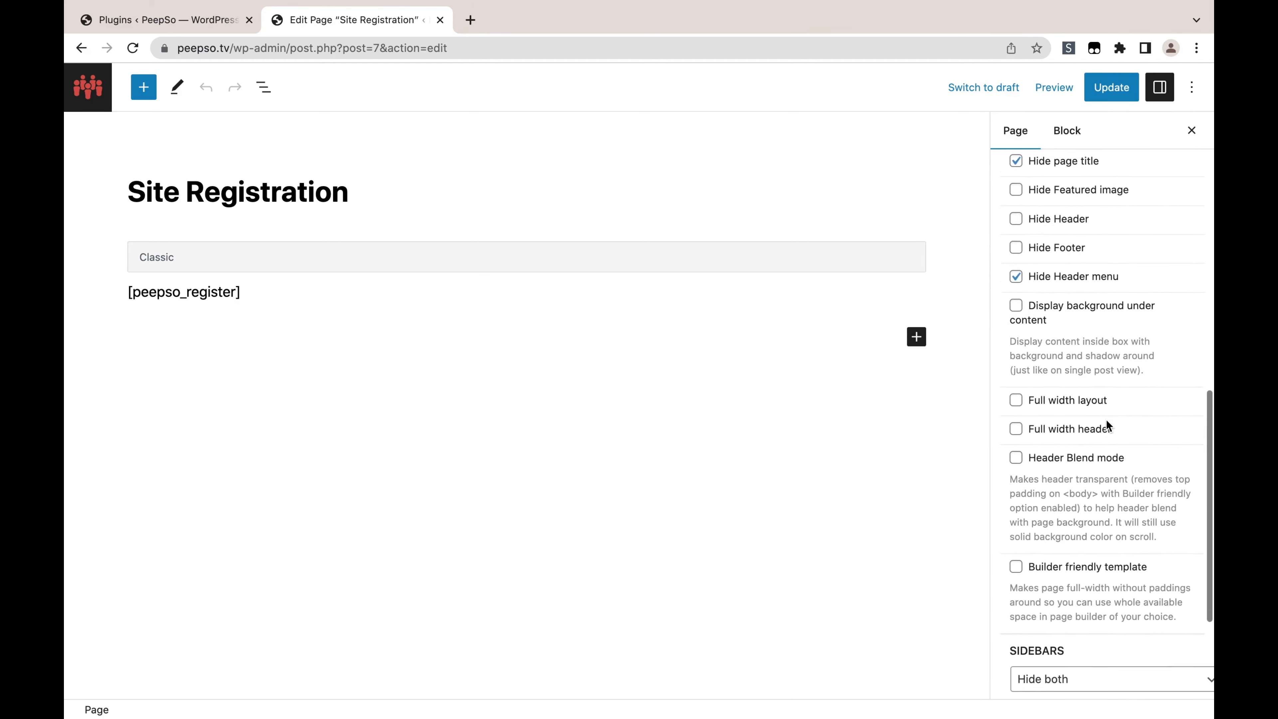
scroll(1106, 420, up, 3)
scroll(1107, 420, down, 6)
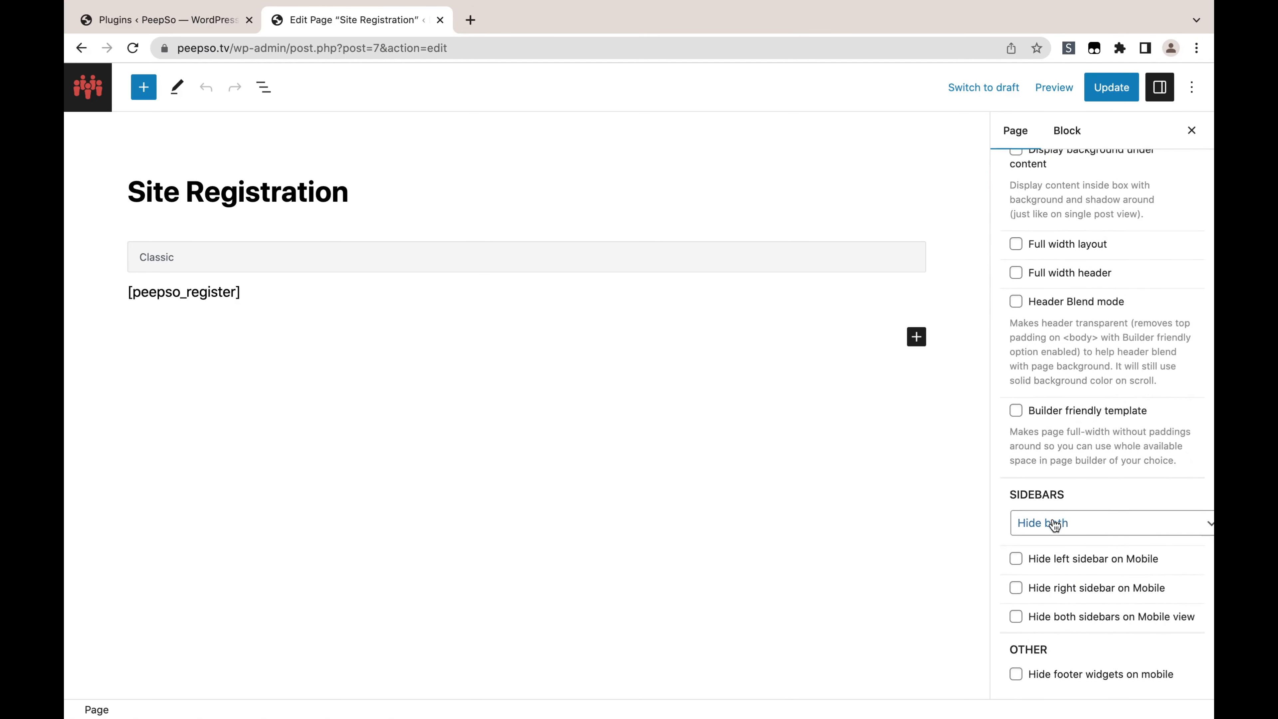
click(1093, 528)
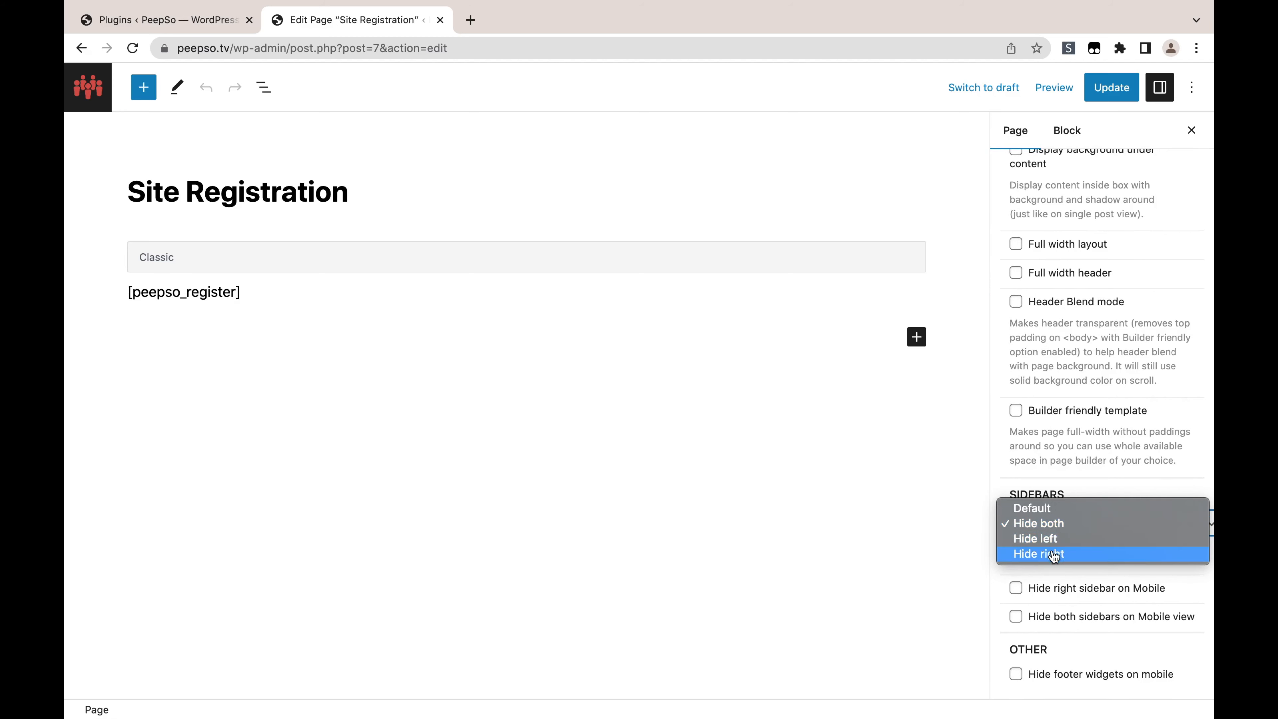
click(1026, 539)
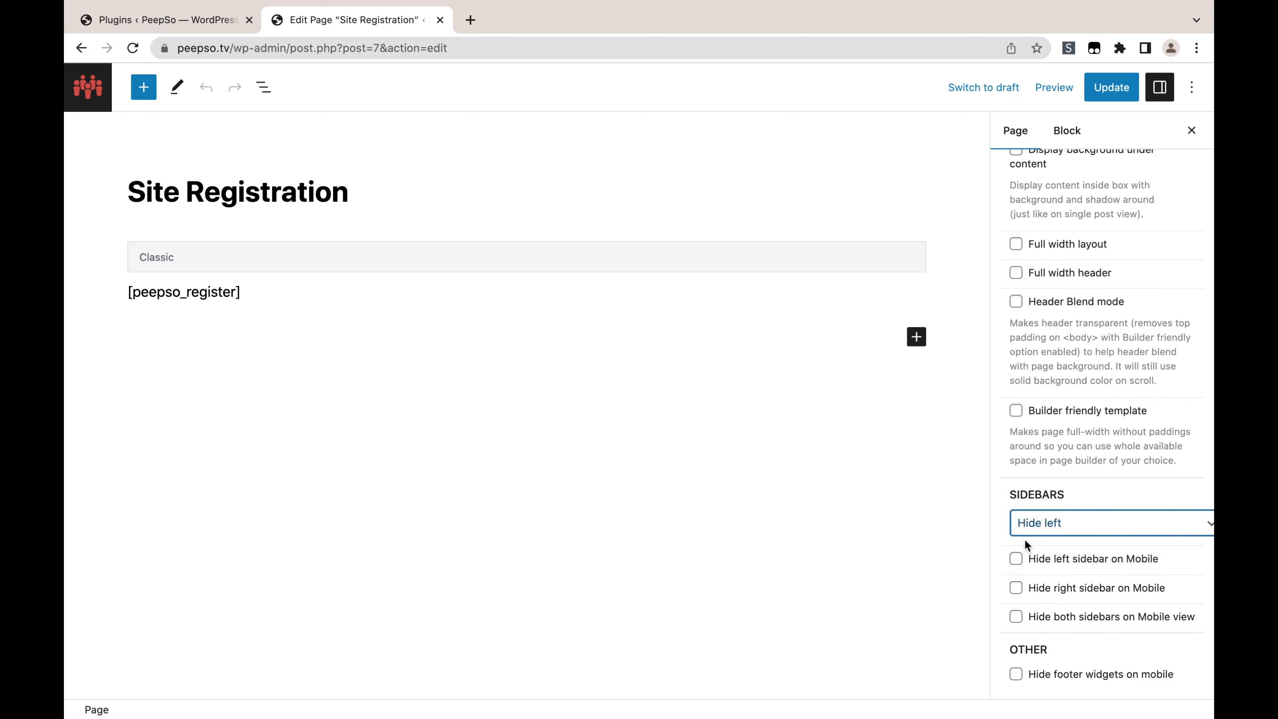
click(1107, 91)
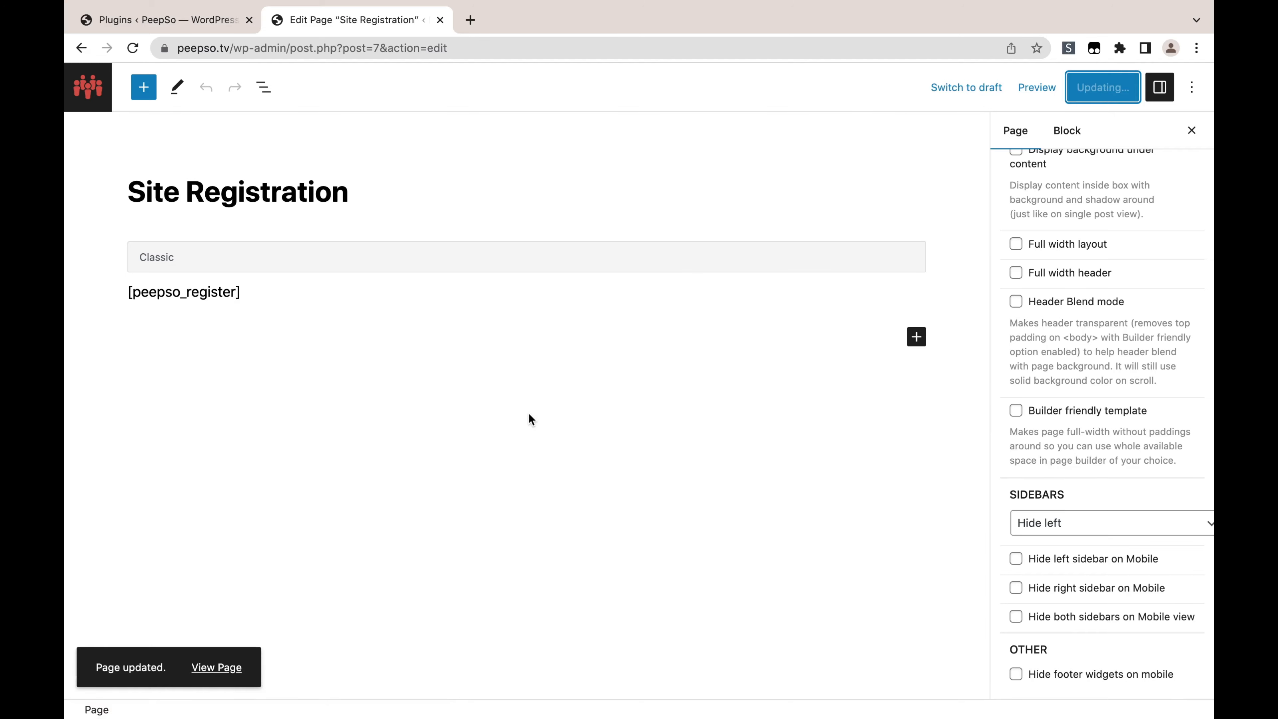
Step: Reload the registration page in the incognito window and look over its sidebar widgets
key(ctrl+Up)
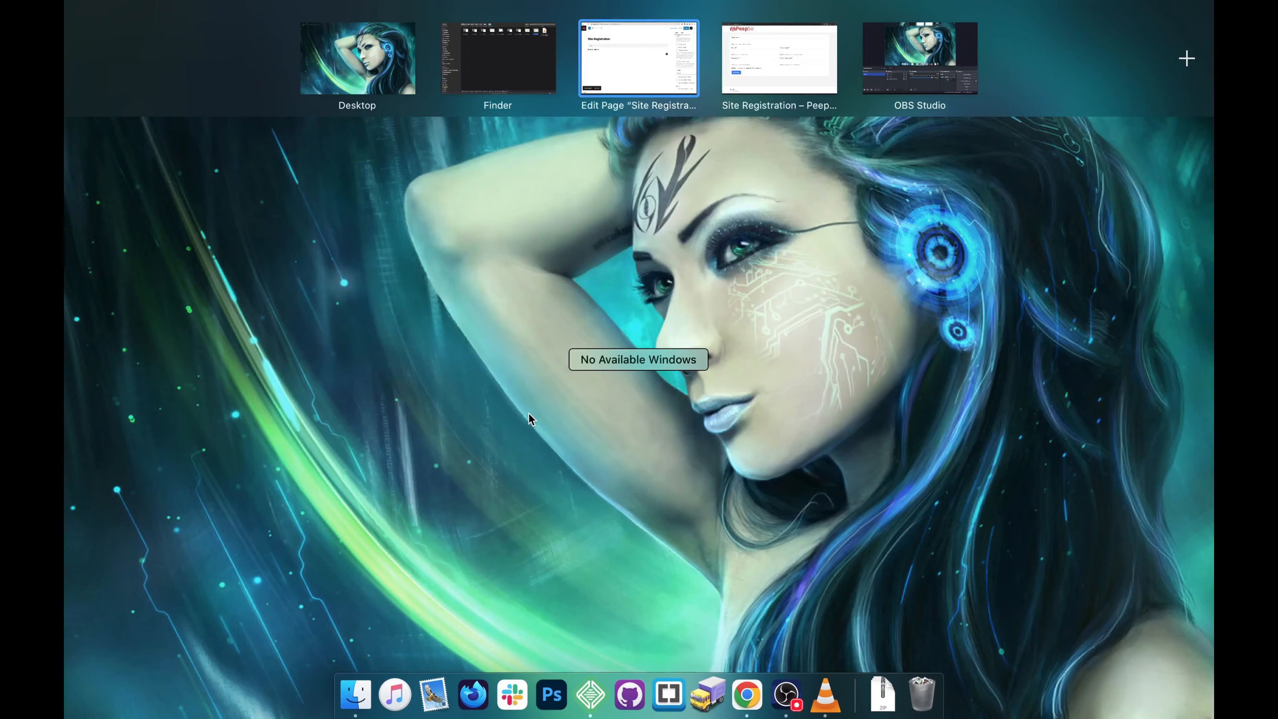
click(769, 68)
key(super+r)
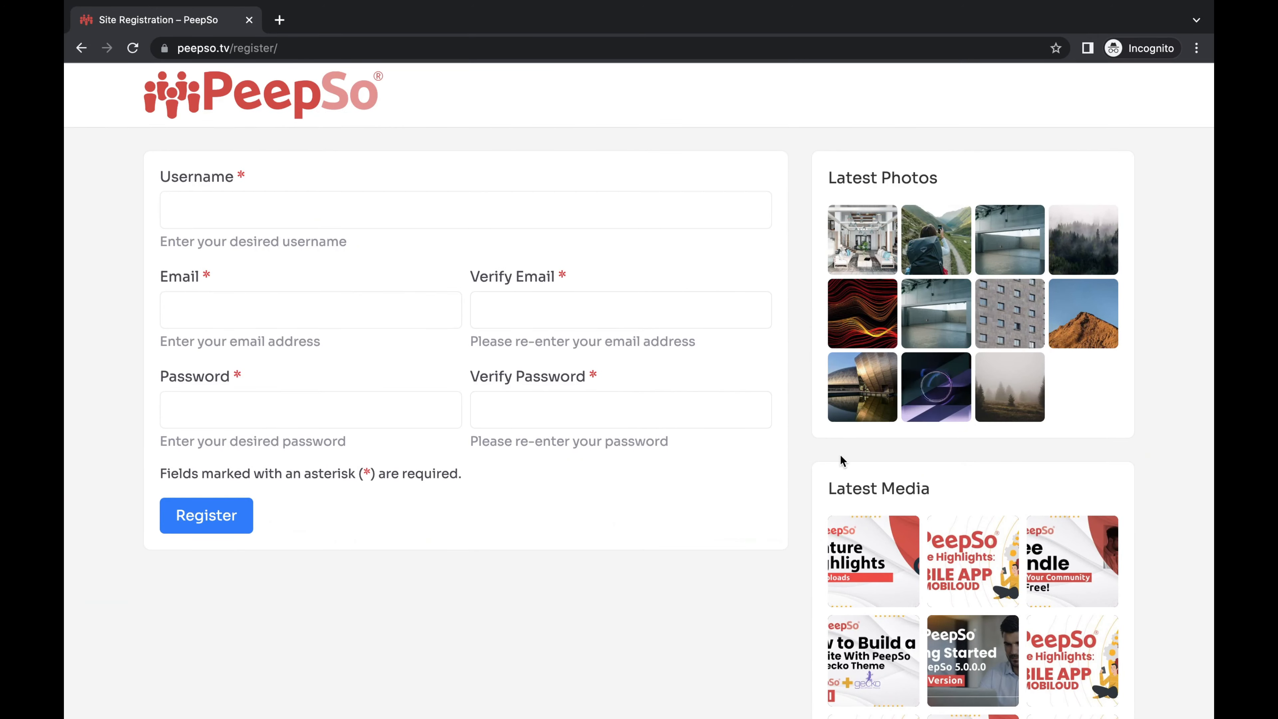
scroll(841, 419, down, 4)
scroll(842, 462, up, 4)
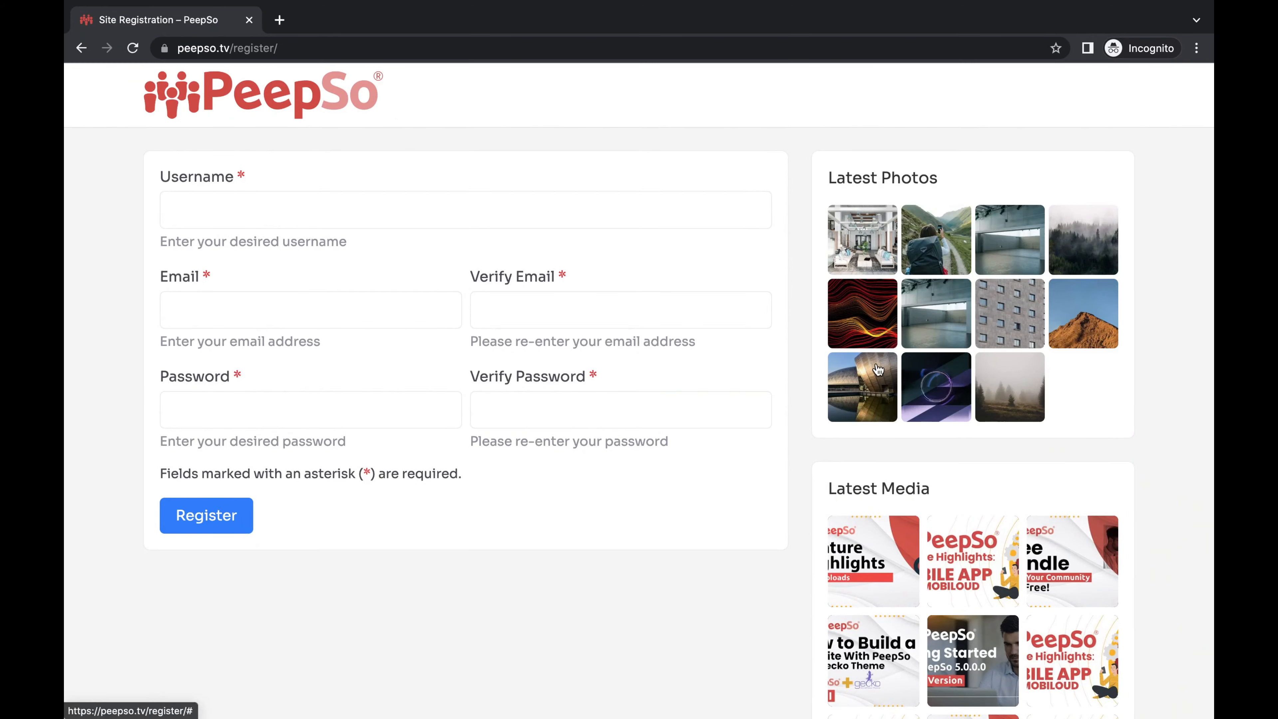
Step: Return to the admin window, leave the Site Registration editor and open the Widgets page
key(ctrl+Up)
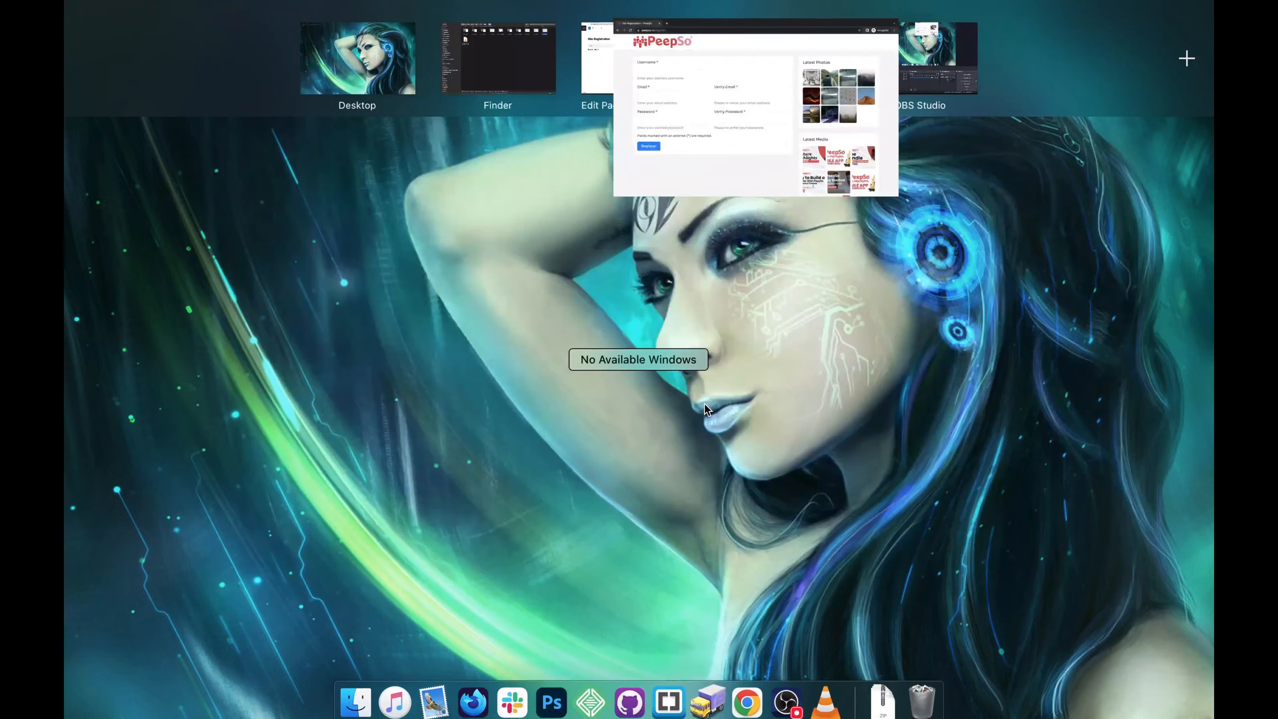
click(658, 66)
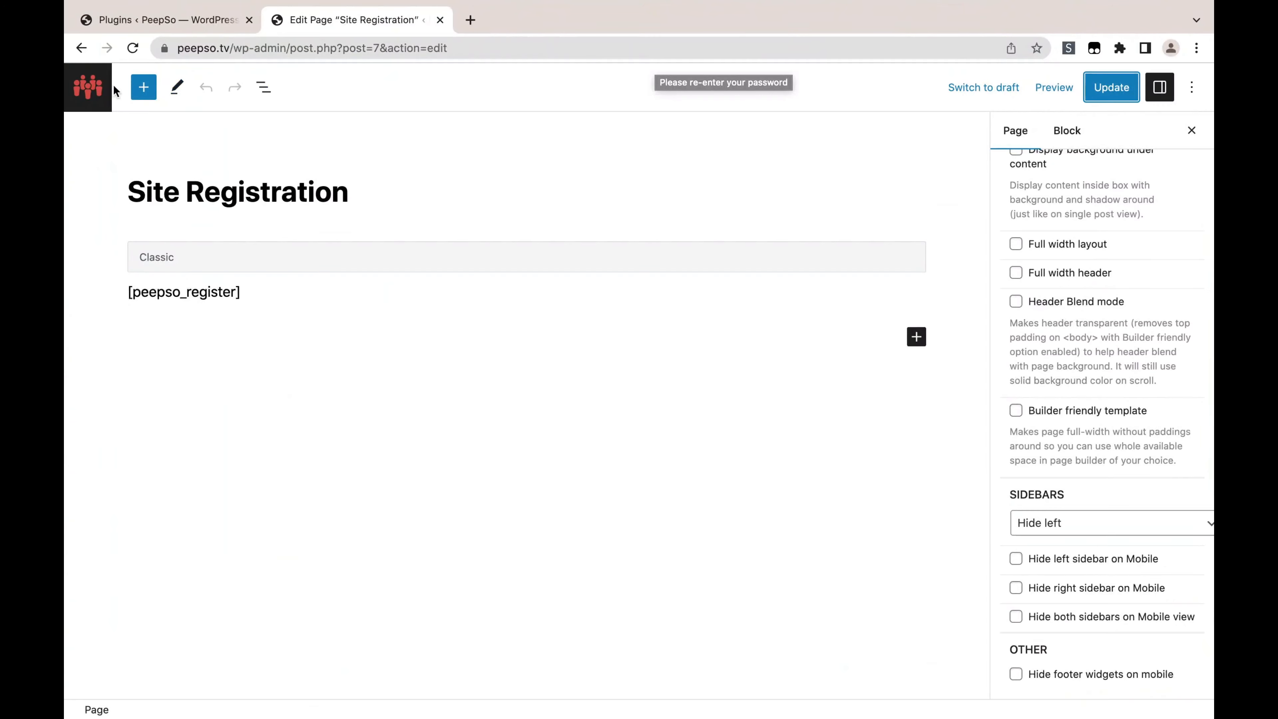
click(88, 88)
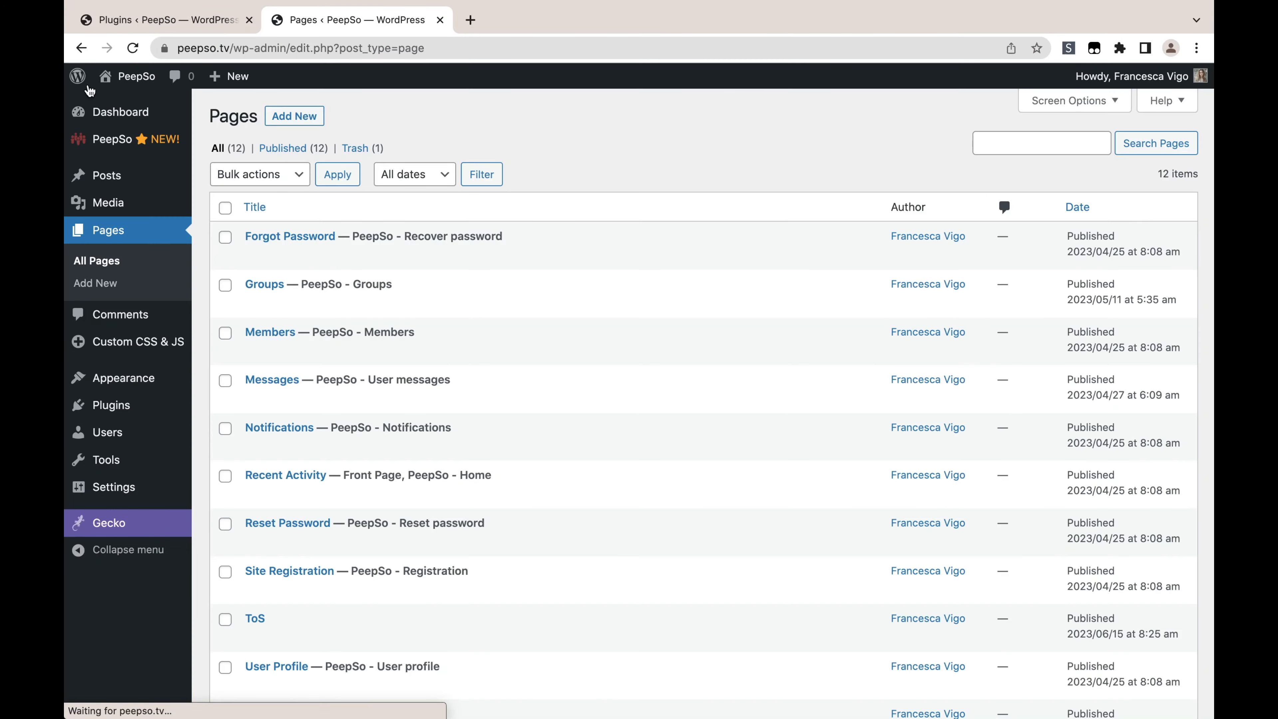
mouse_move(127, 391)
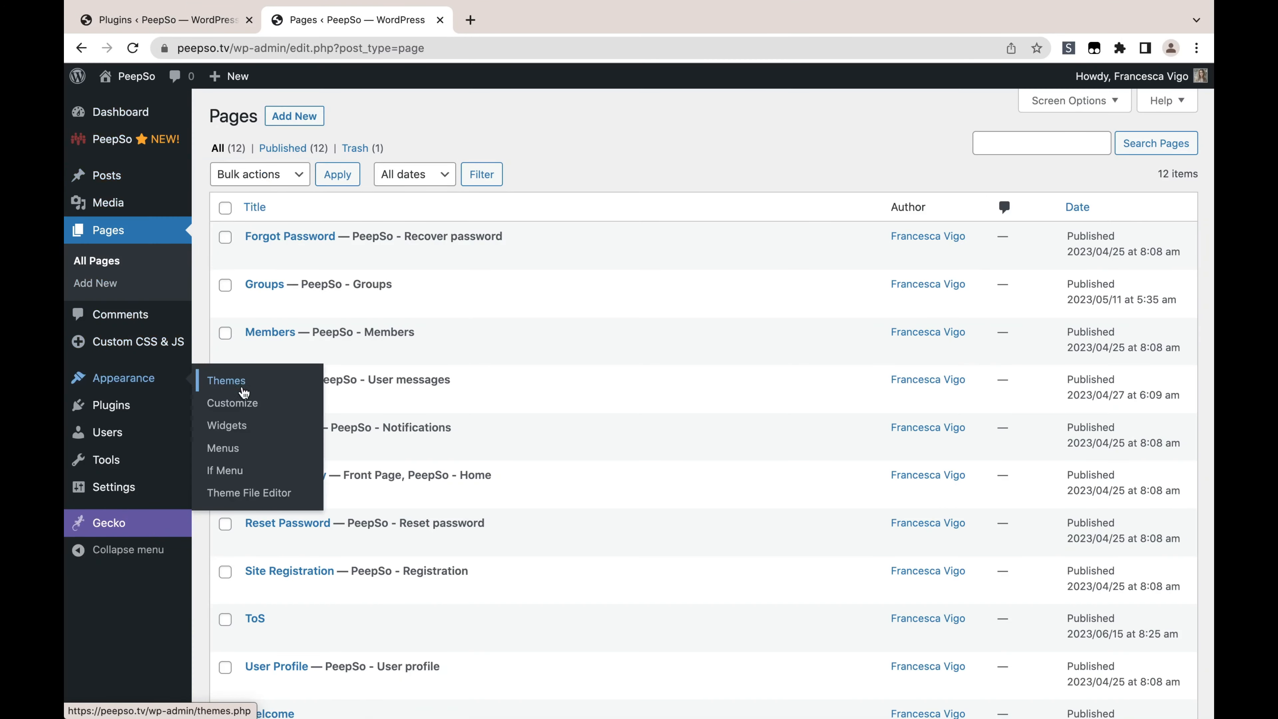
click(246, 425)
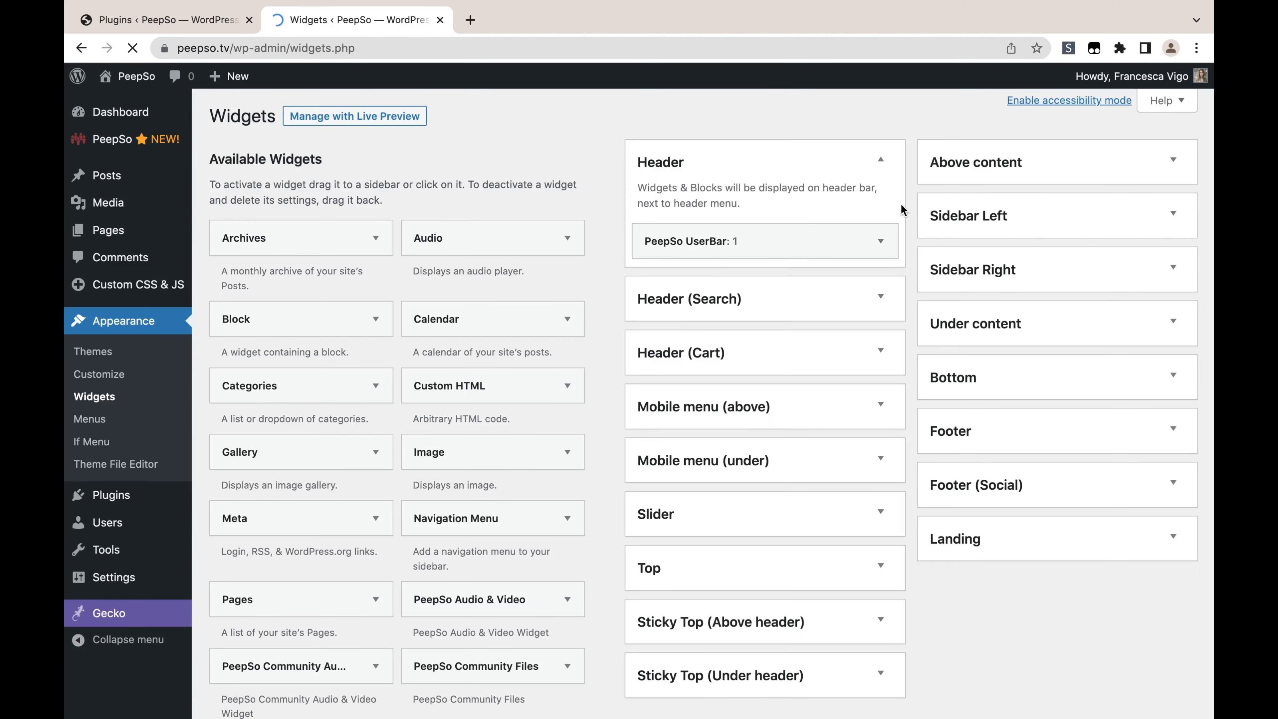
Step: Expand the PeepSo Community Photos widget in the Sidebar Right area and look through its settings and WordPress Pages visibility options
click(1044, 277)
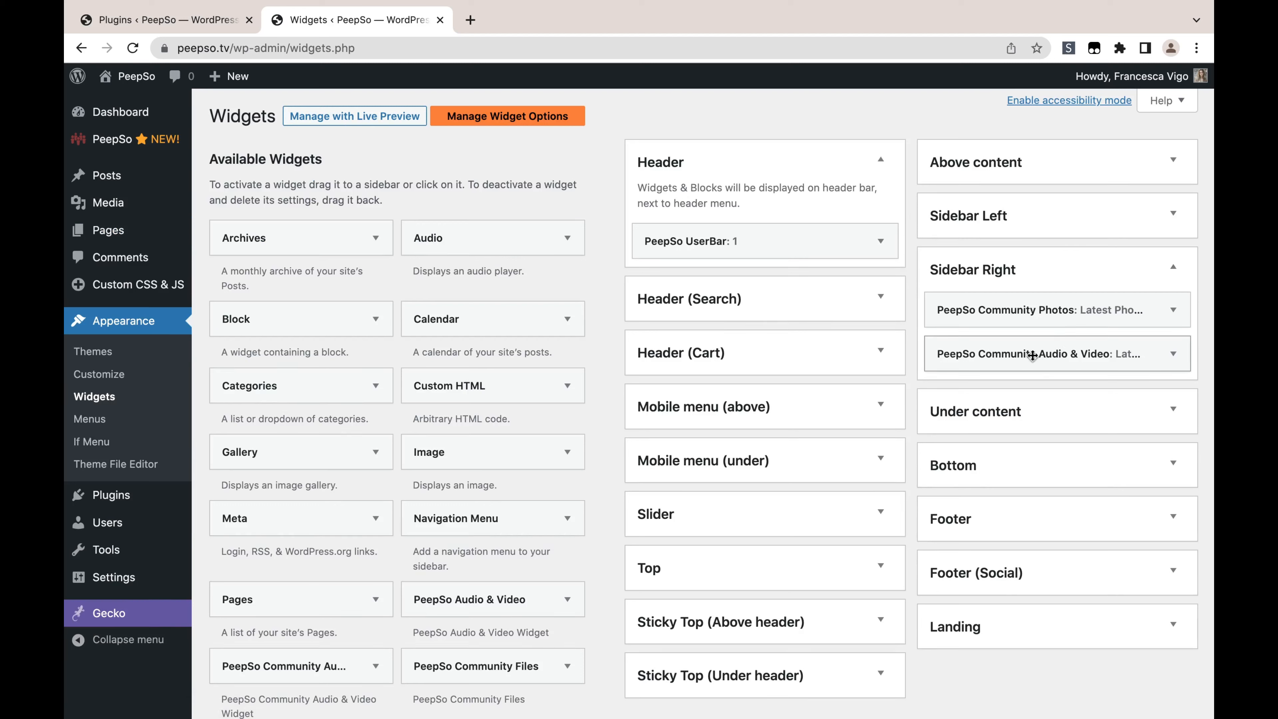
click(1175, 312)
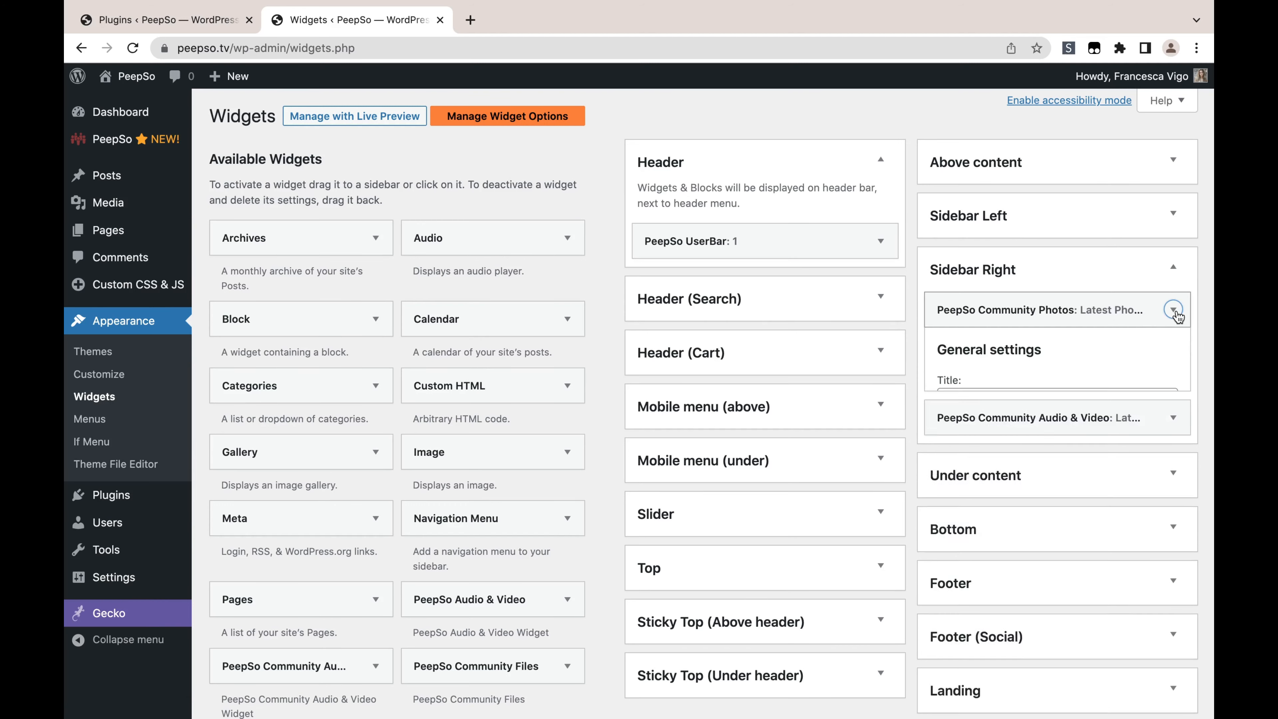
scroll(1098, 381, down, 5)
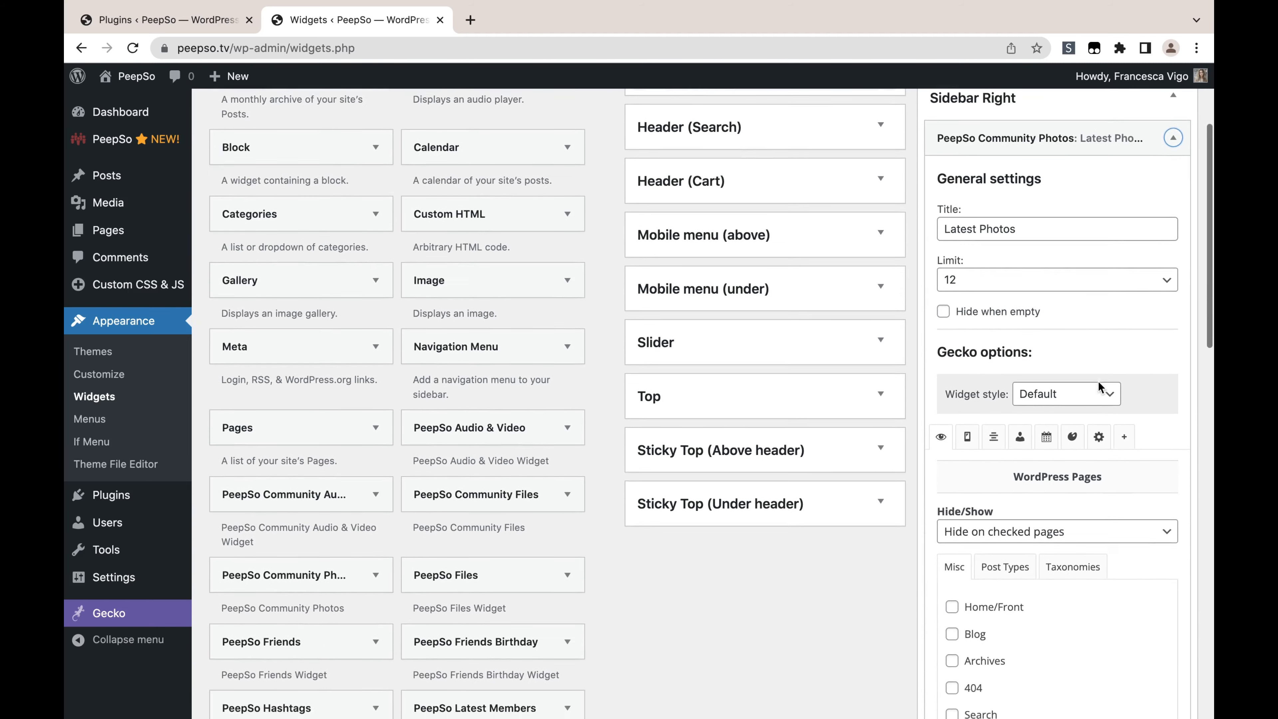
scroll(1098, 386, down, 7)
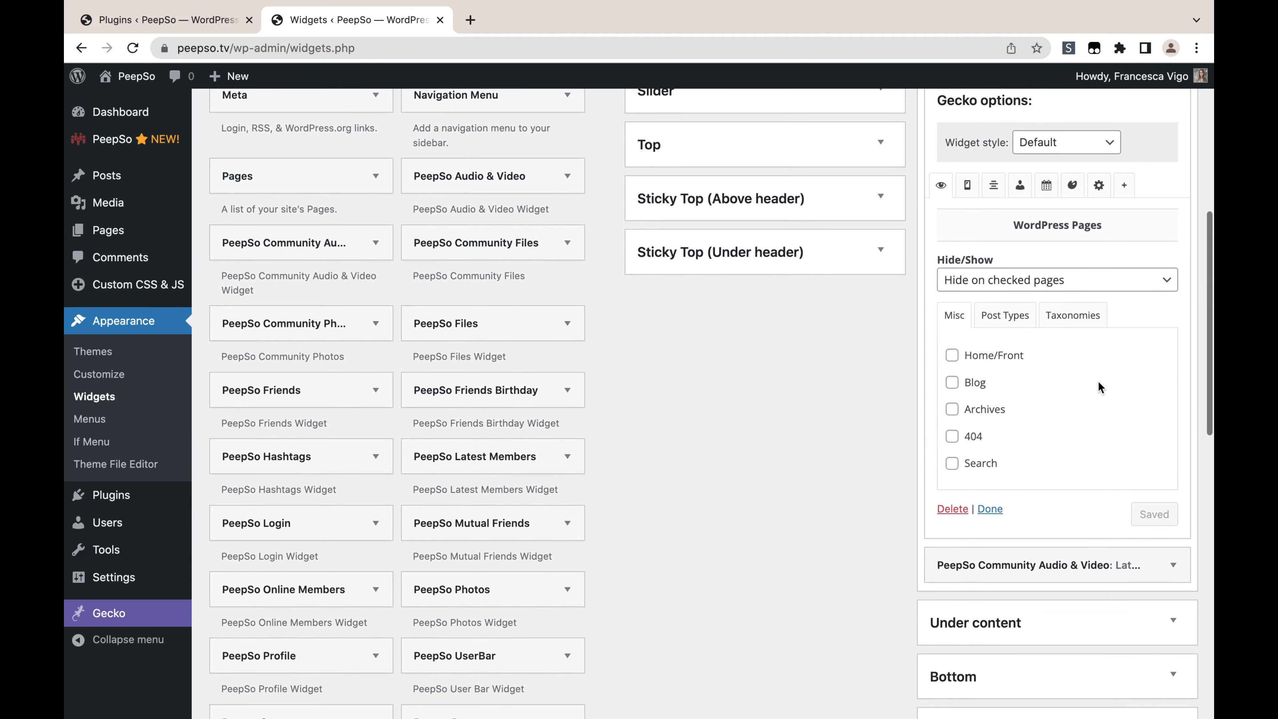
scroll(1098, 382, down, 4)
scroll(1098, 382, up, 4)
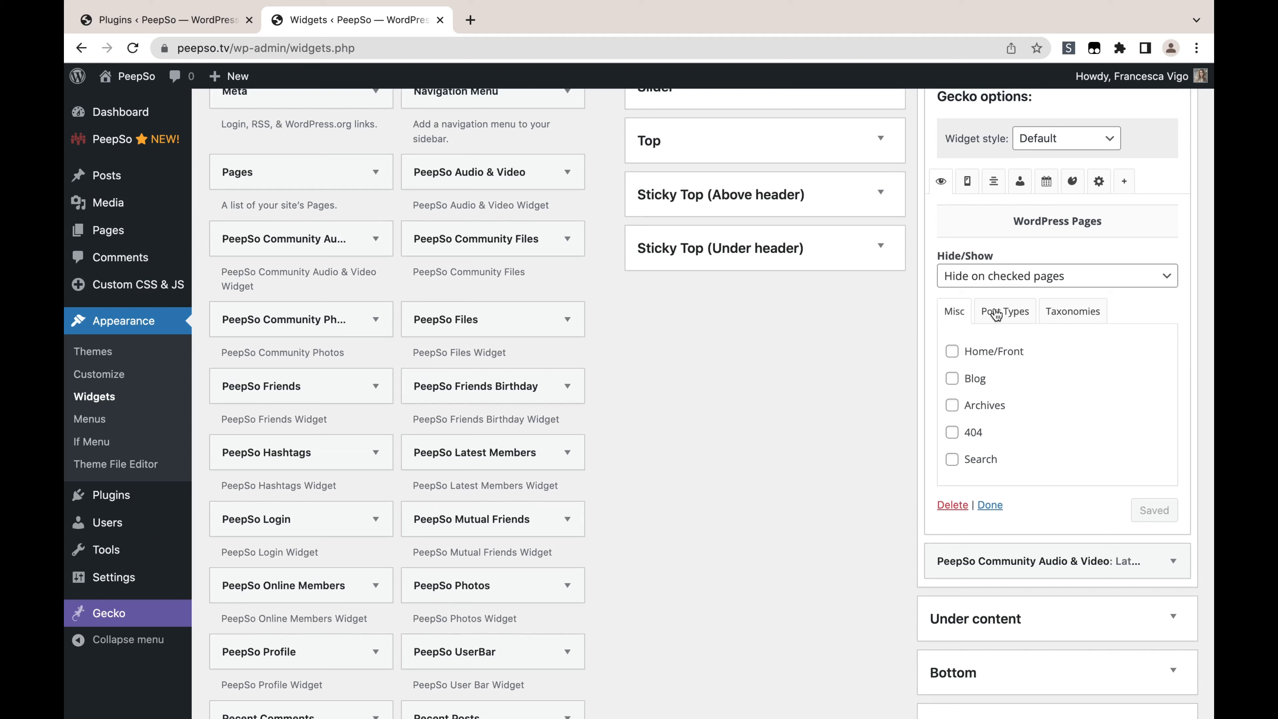
Step: Keep the Community Photos widget on Hide on checked pages, add Site Registration as the page, and save the widget
click(1077, 281)
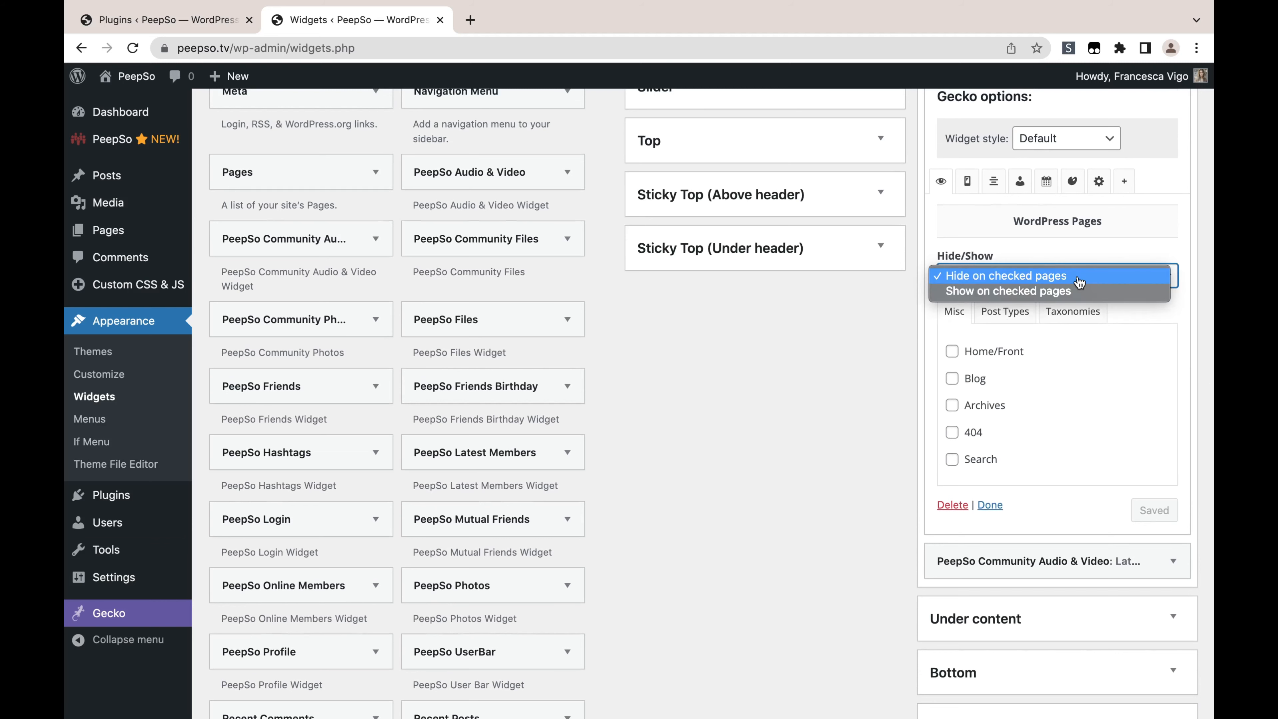
click(1034, 279)
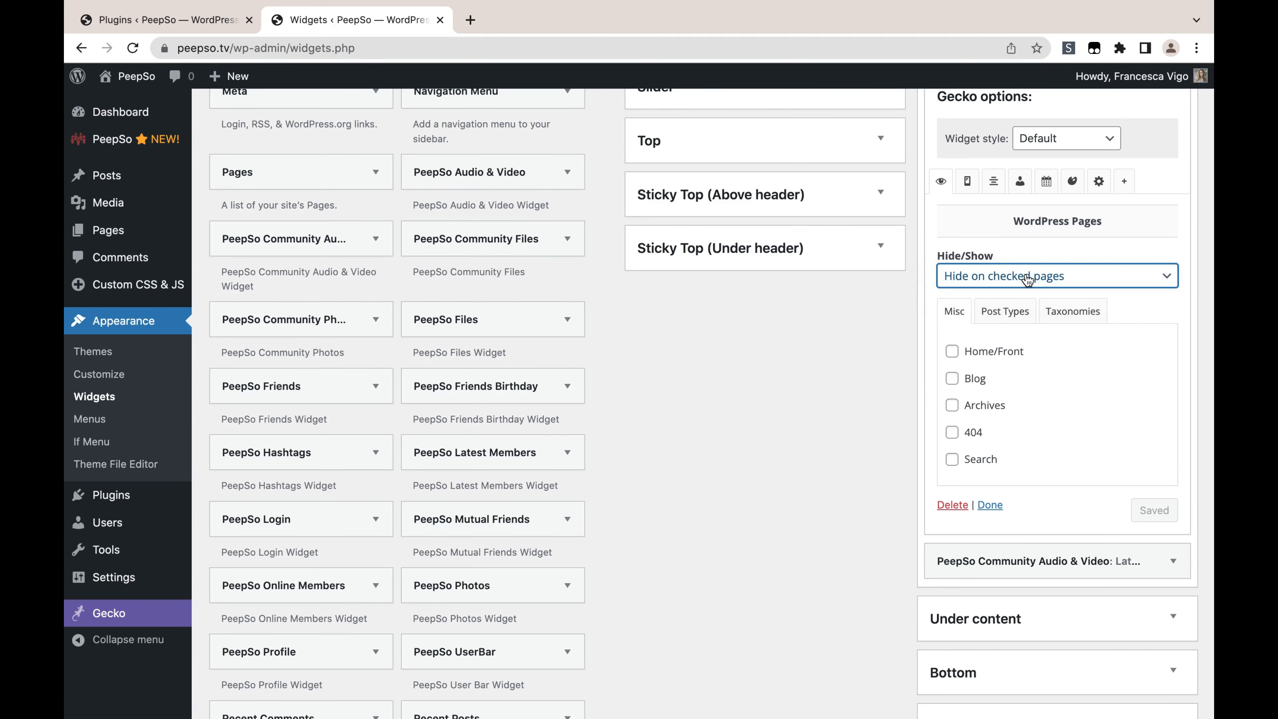
click(1010, 312)
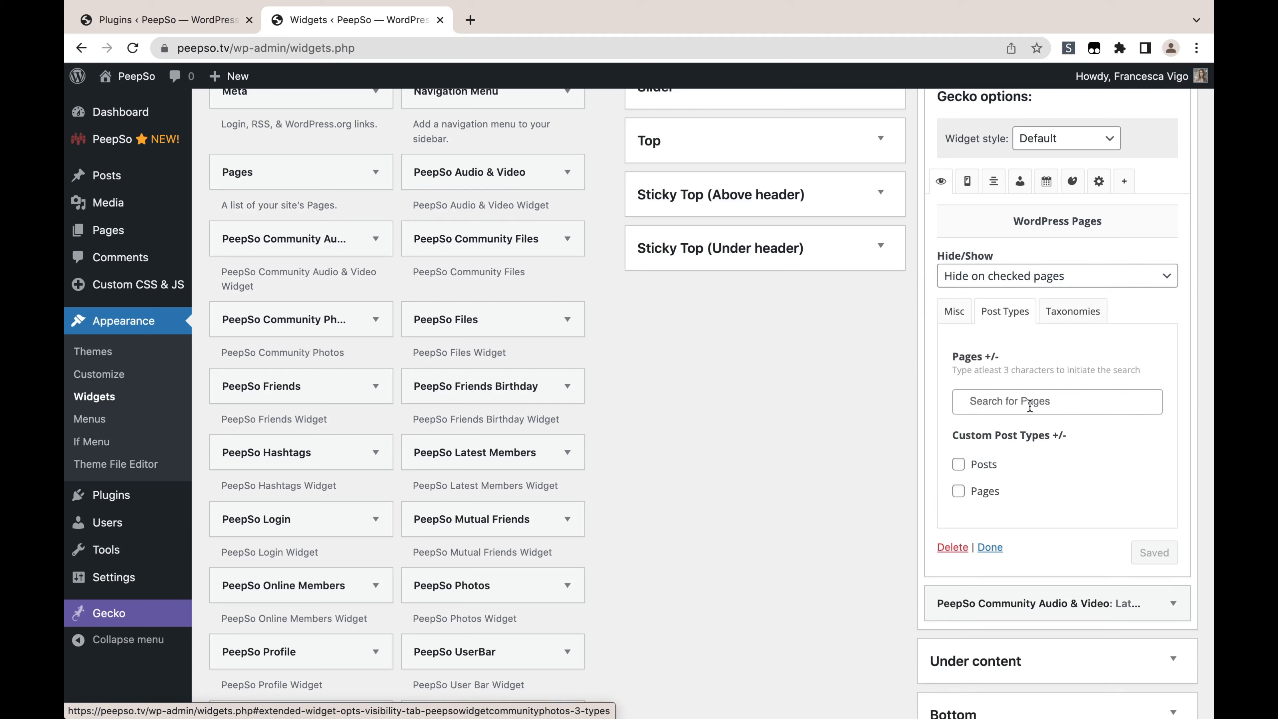
click(1058, 401)
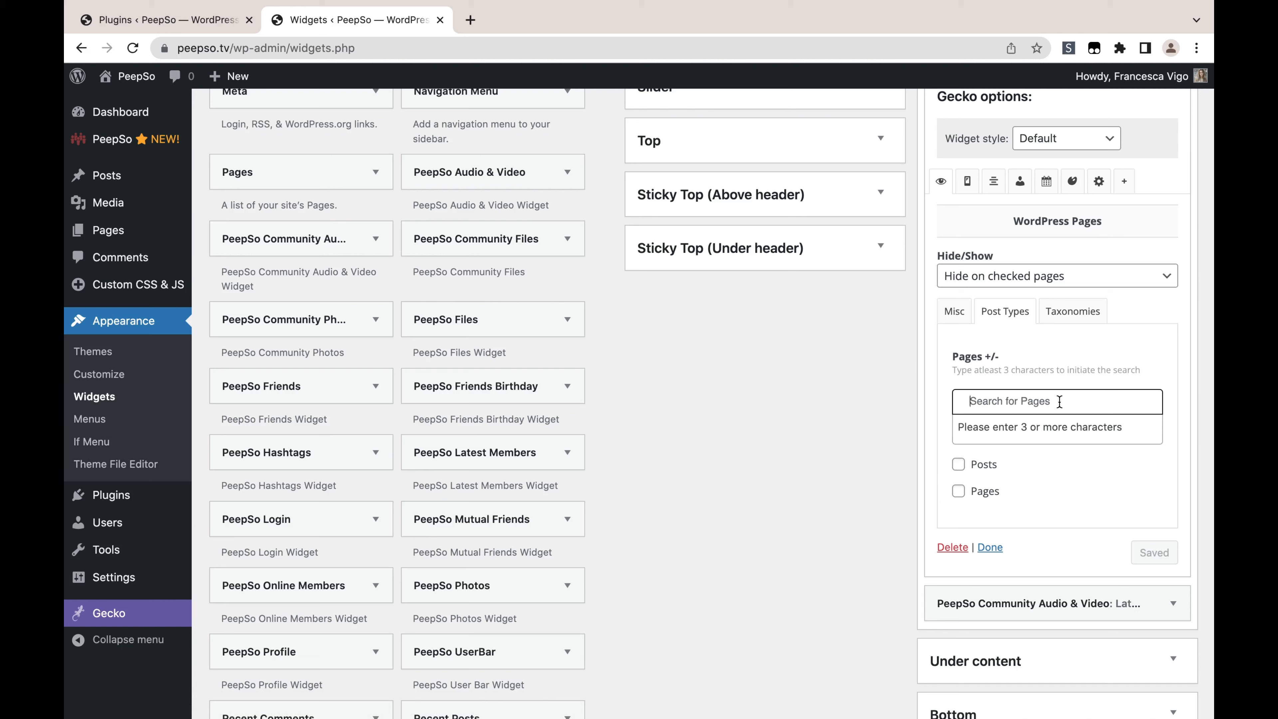
text(regist)
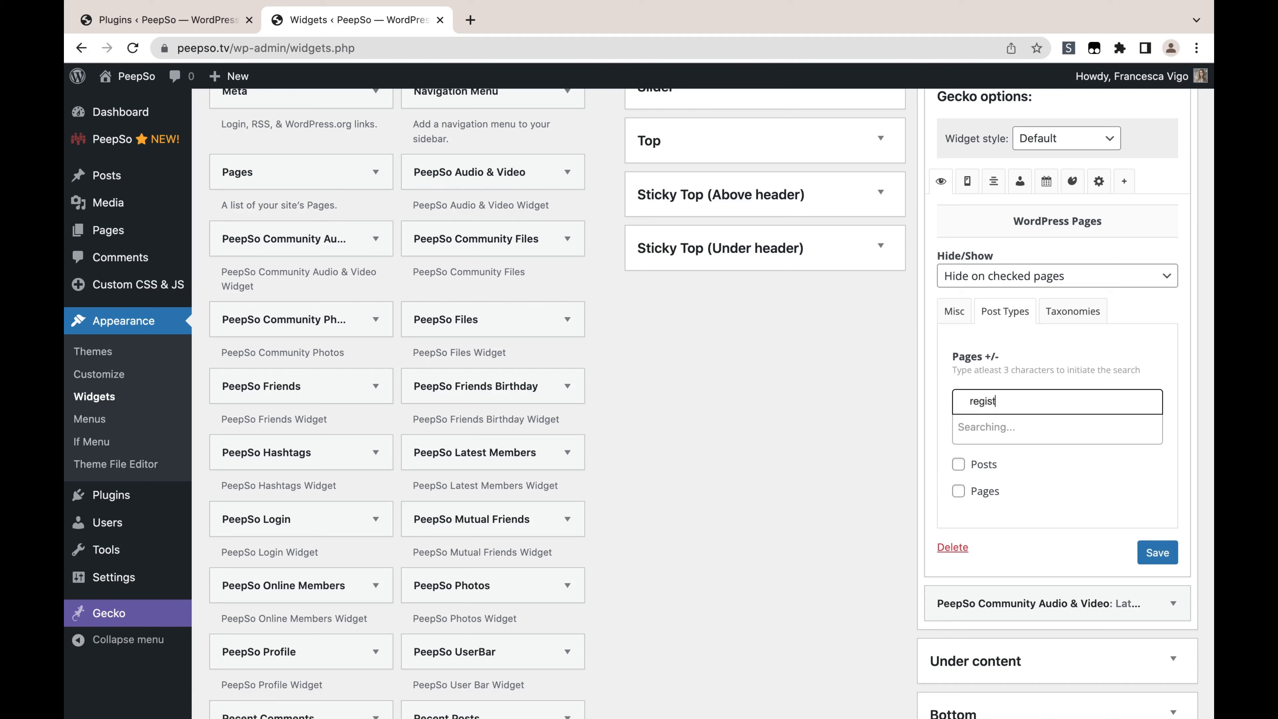
click(1040, 433)
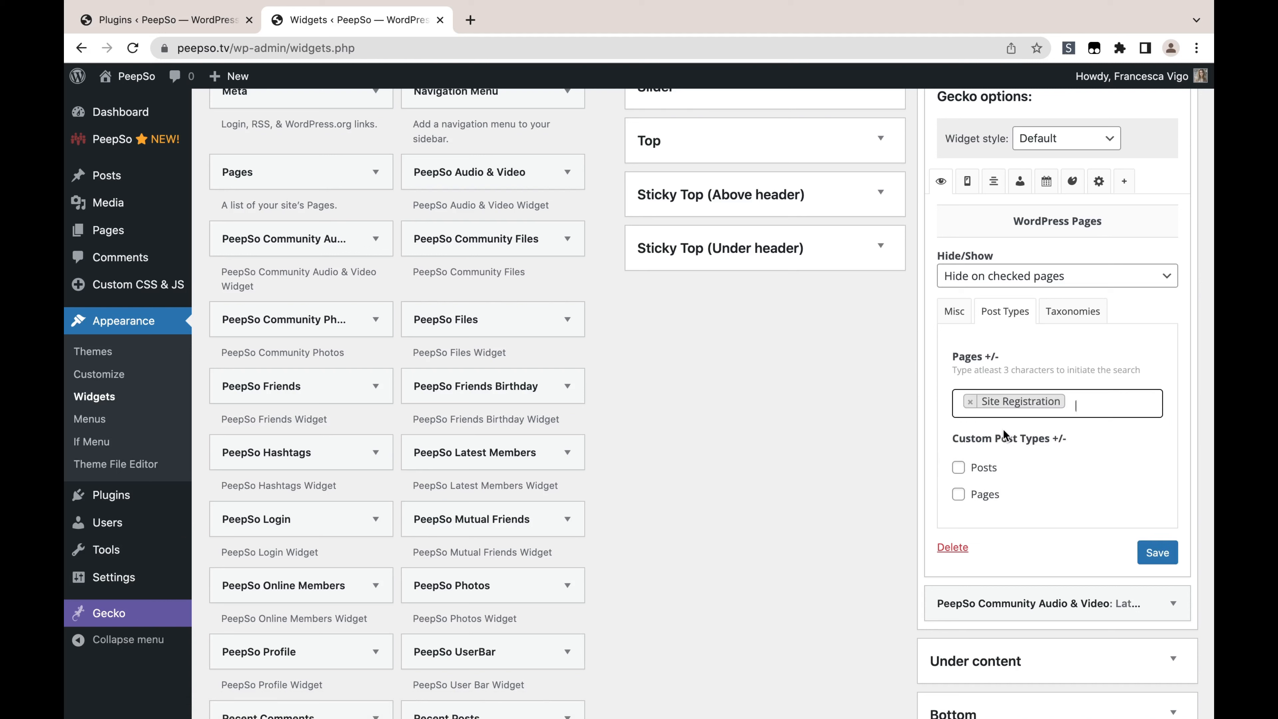
click(1155, 554)
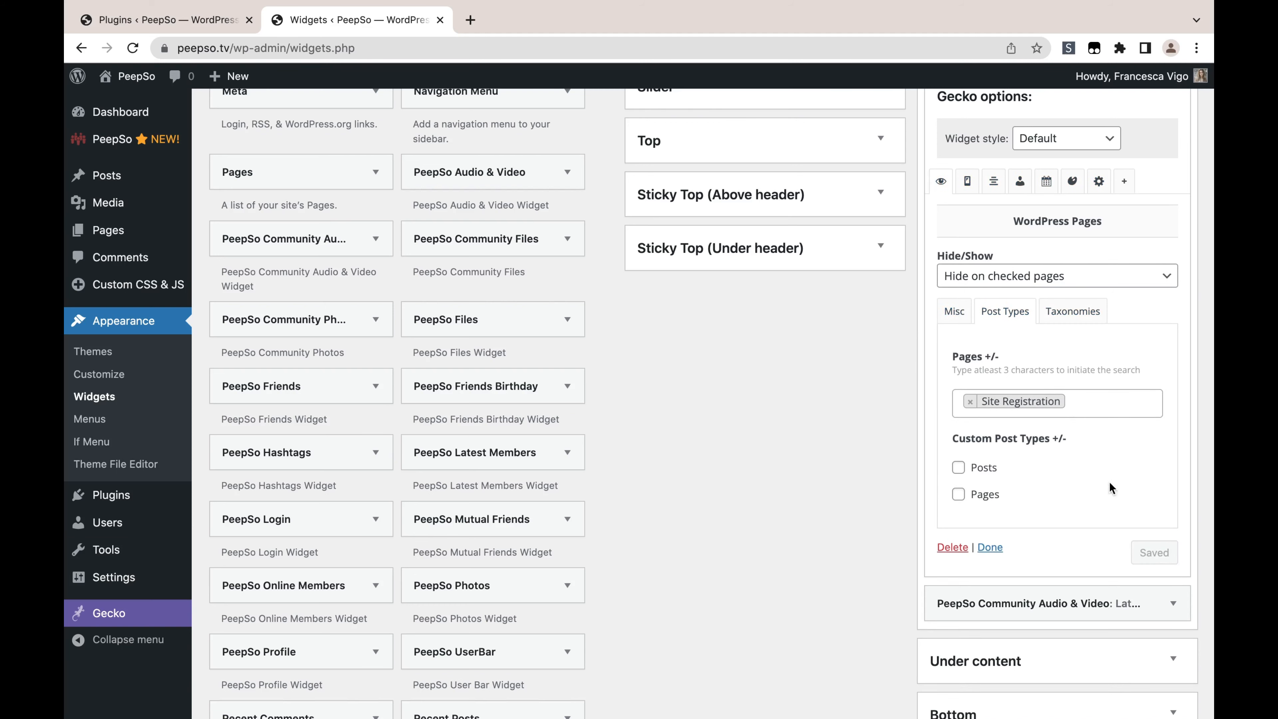
Step: Switch to the incognito window and reload the registration page to check its sidebar widgets
scroll(1075, 424, up, 3)
scroll(1075, 424, down, 3)
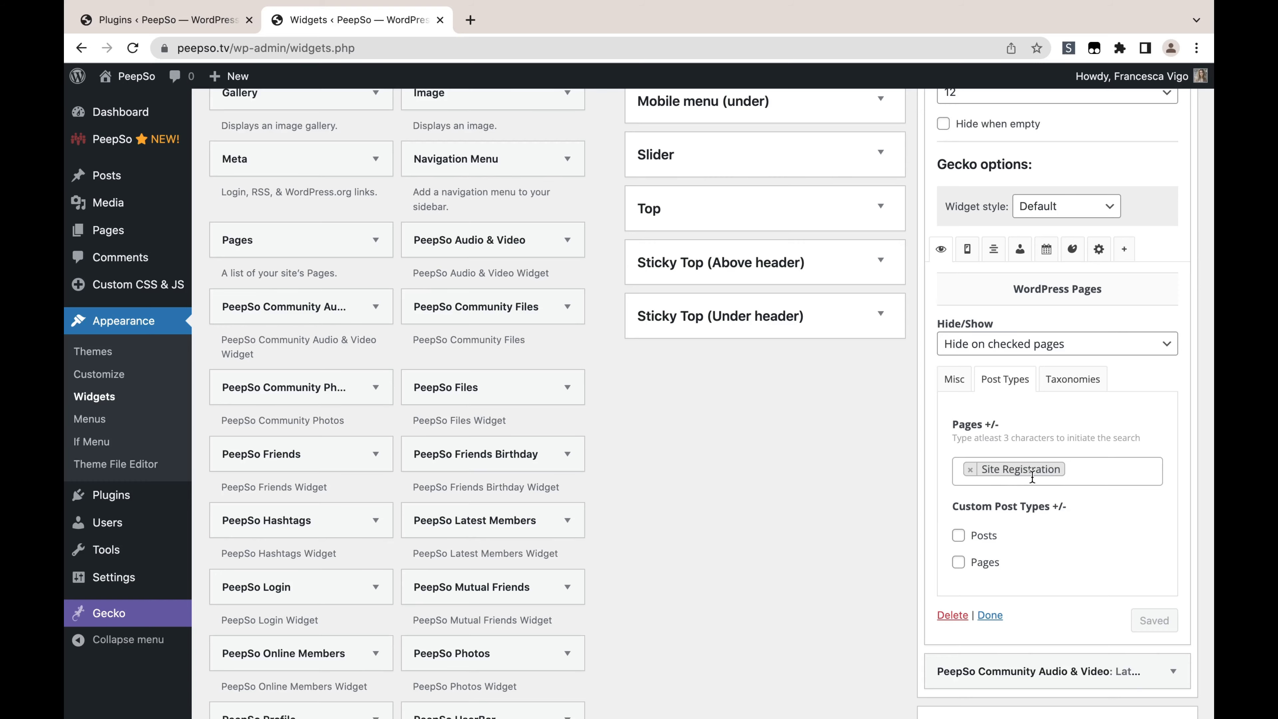
key(ctrl+Up)
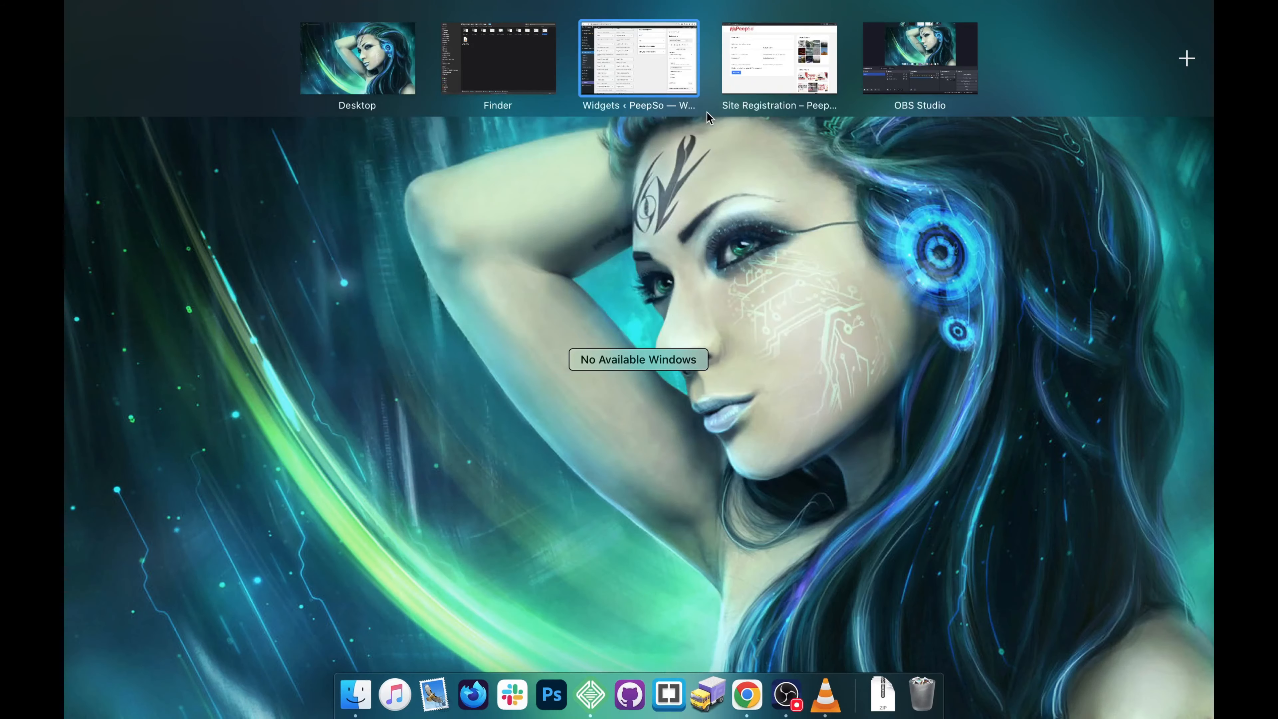
click(774, 53)
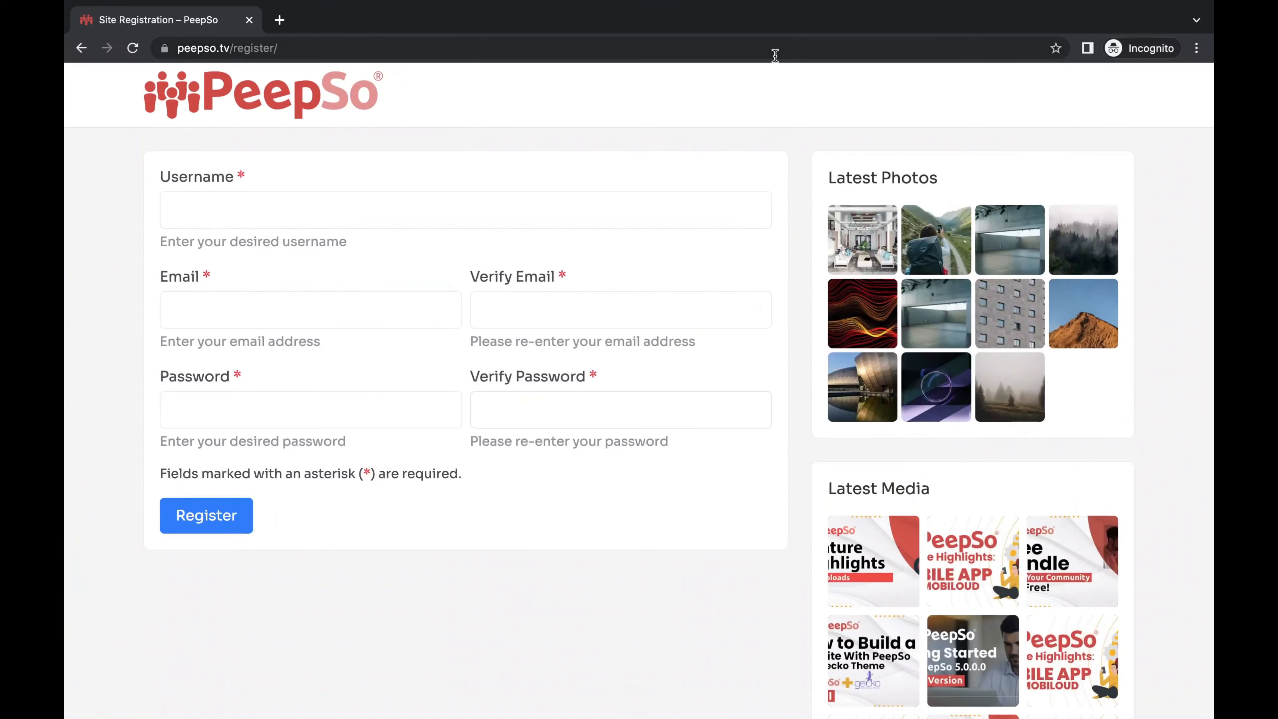
click(132, 49)
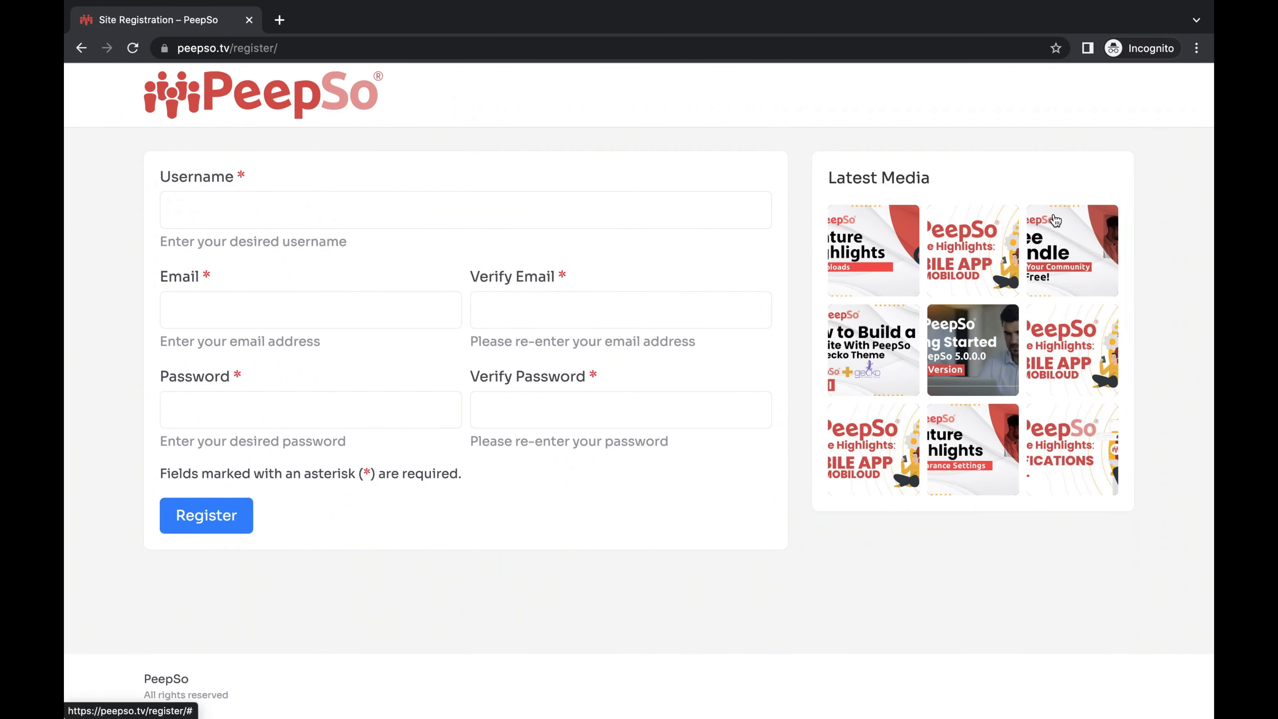
Step: Return to the admin Widgets page, collapse the PeepSo Community Photos widget and expand the PeepSo Community Audio & Video widget
key(ctrl+Up)
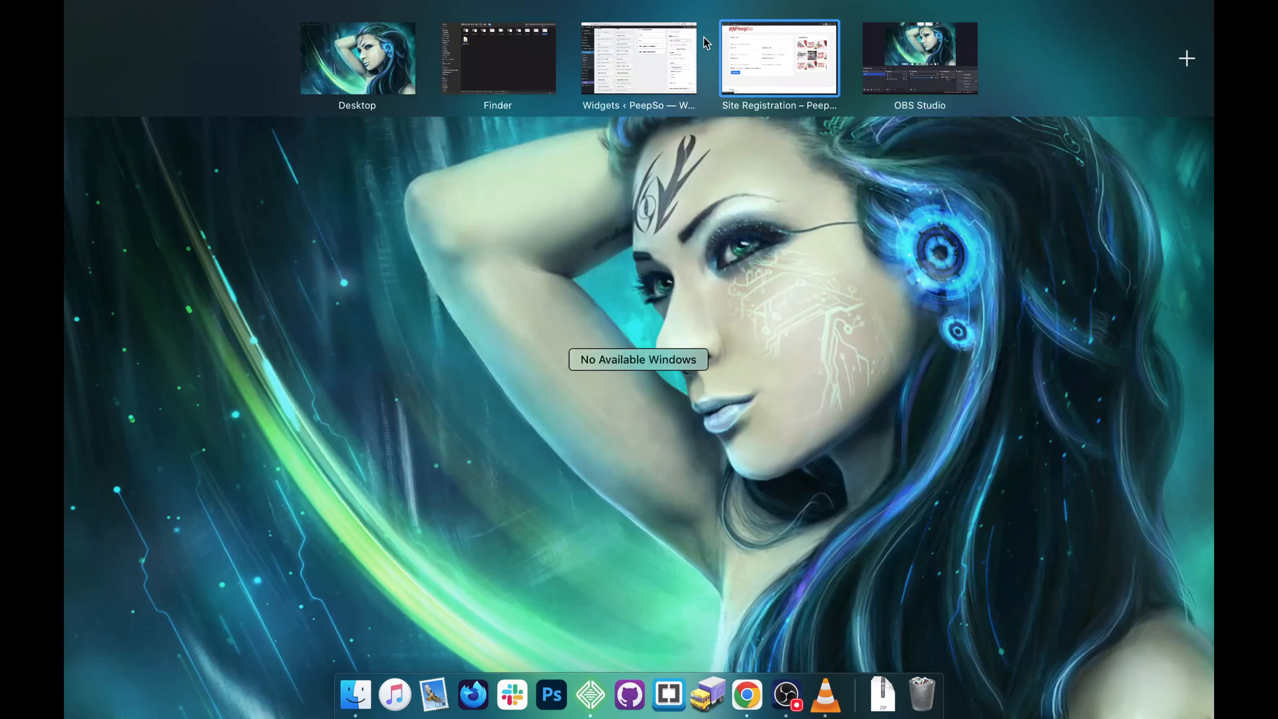
click(628, 65)
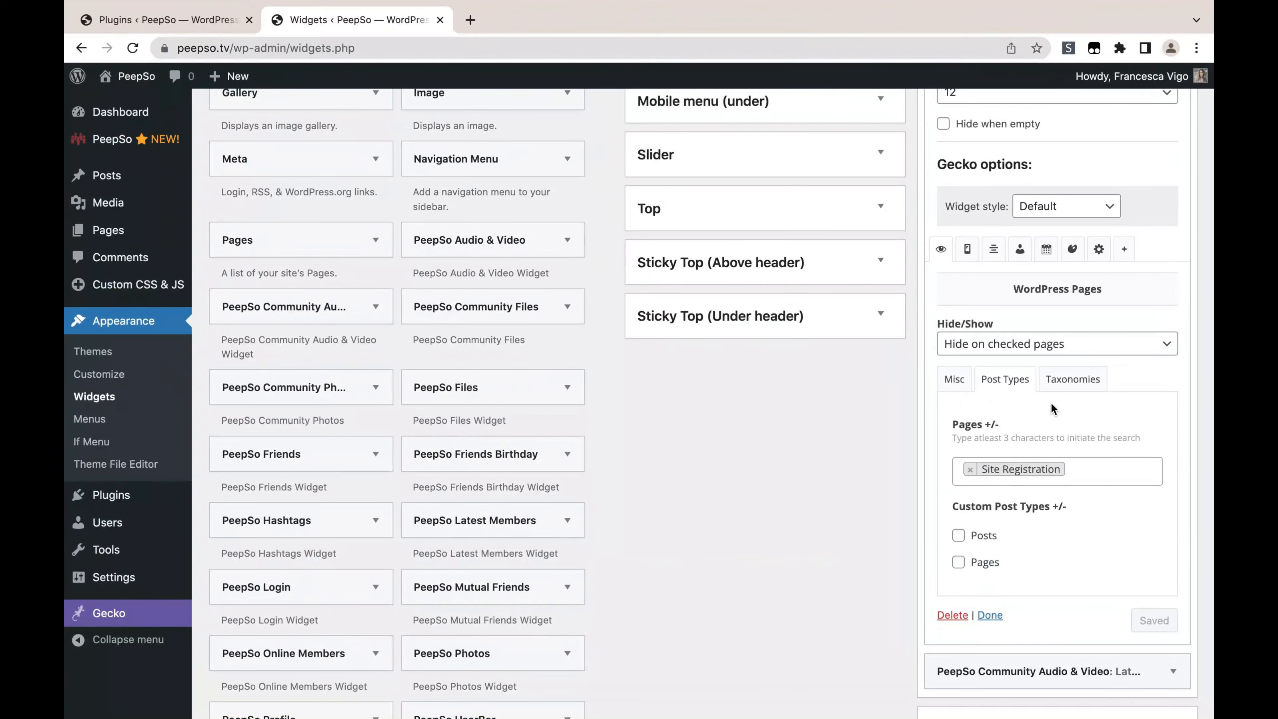
scroll(1051, 406, up, 3)
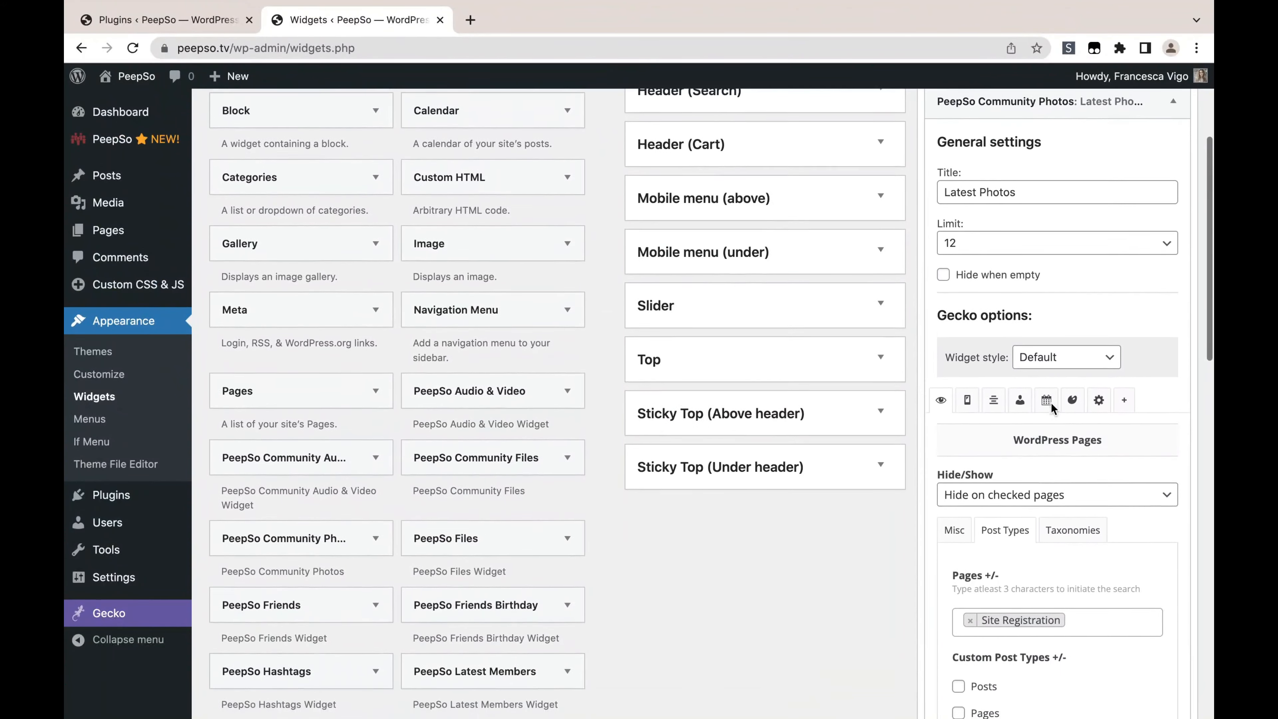
scroll(1114, 302, up, 3)
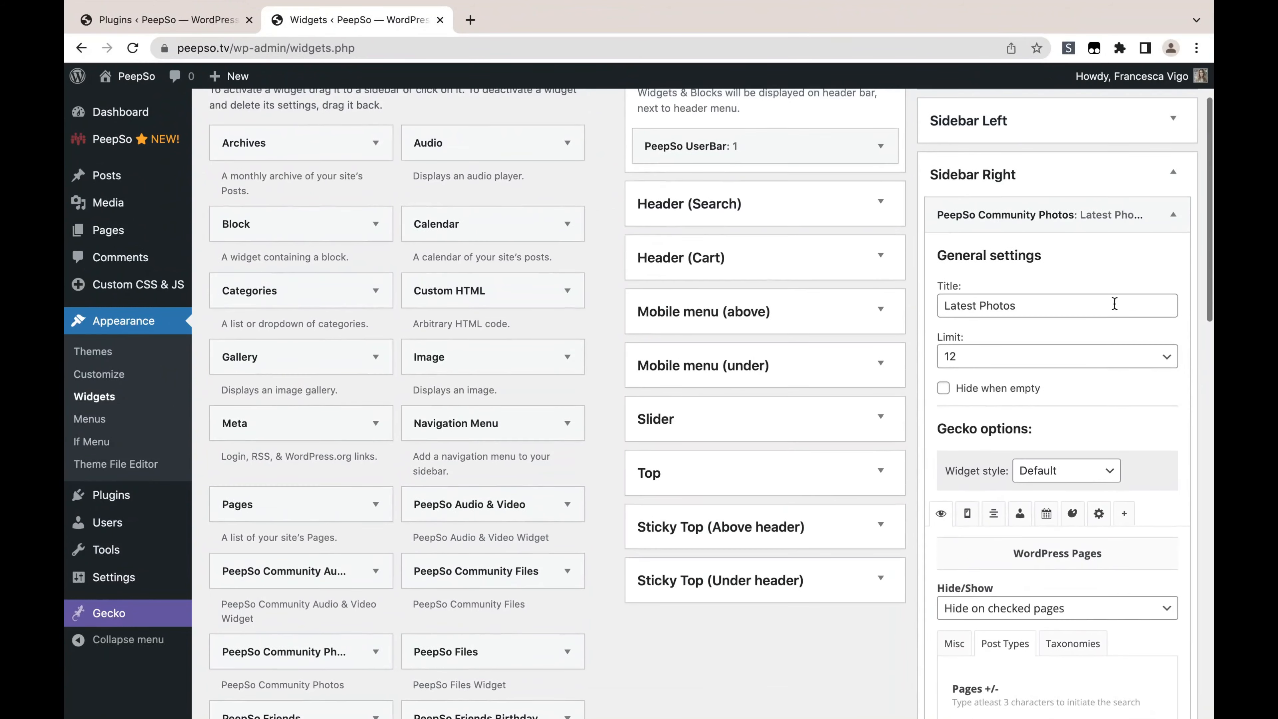
click(1171, 224)
click(1077, 264)
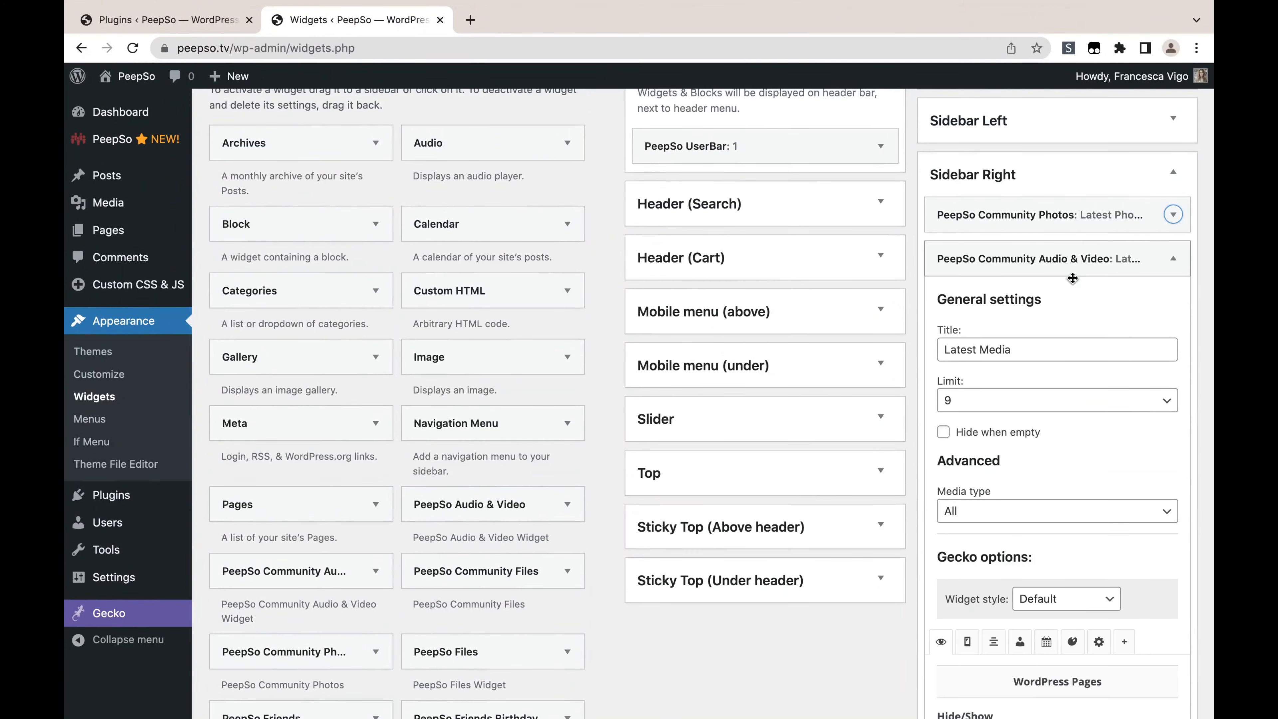
Step: Set the PeepSo Community Audio & Video widget's User Login State to Show only for Logged-in Users and save the widget
scroll(1076, 383, down, 10)
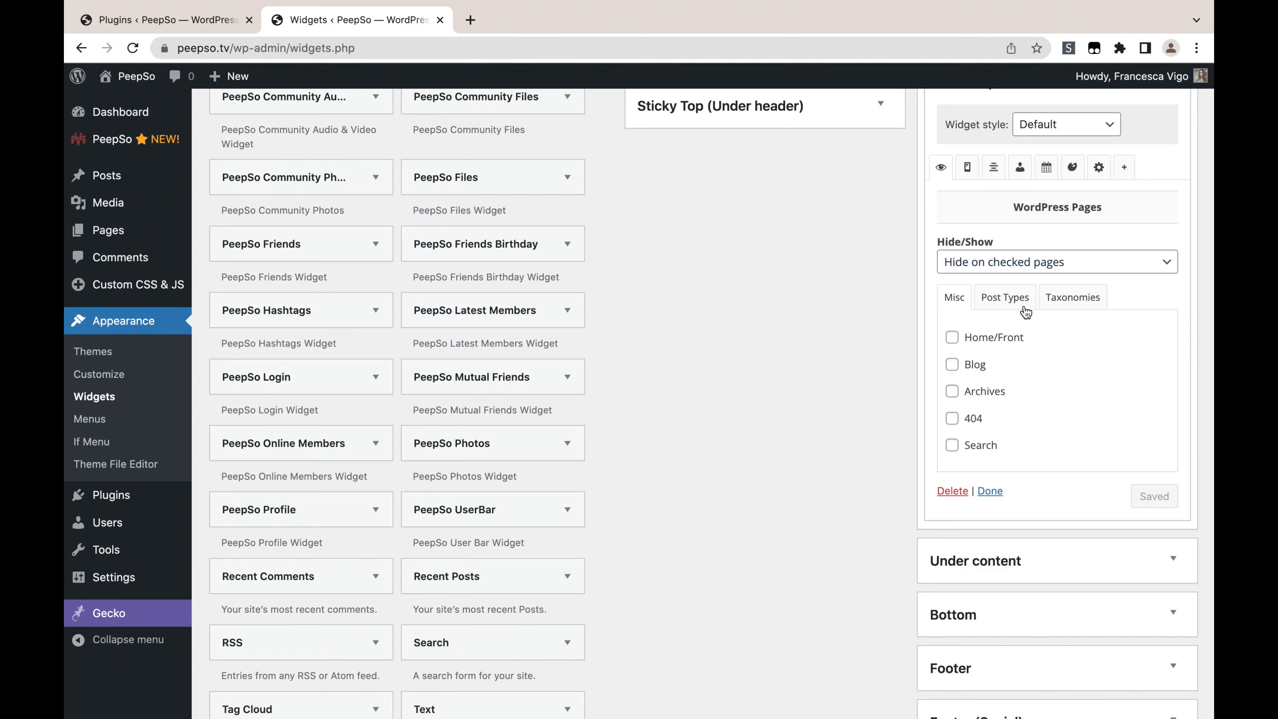
click(1015, 302)
click(1032, 387)
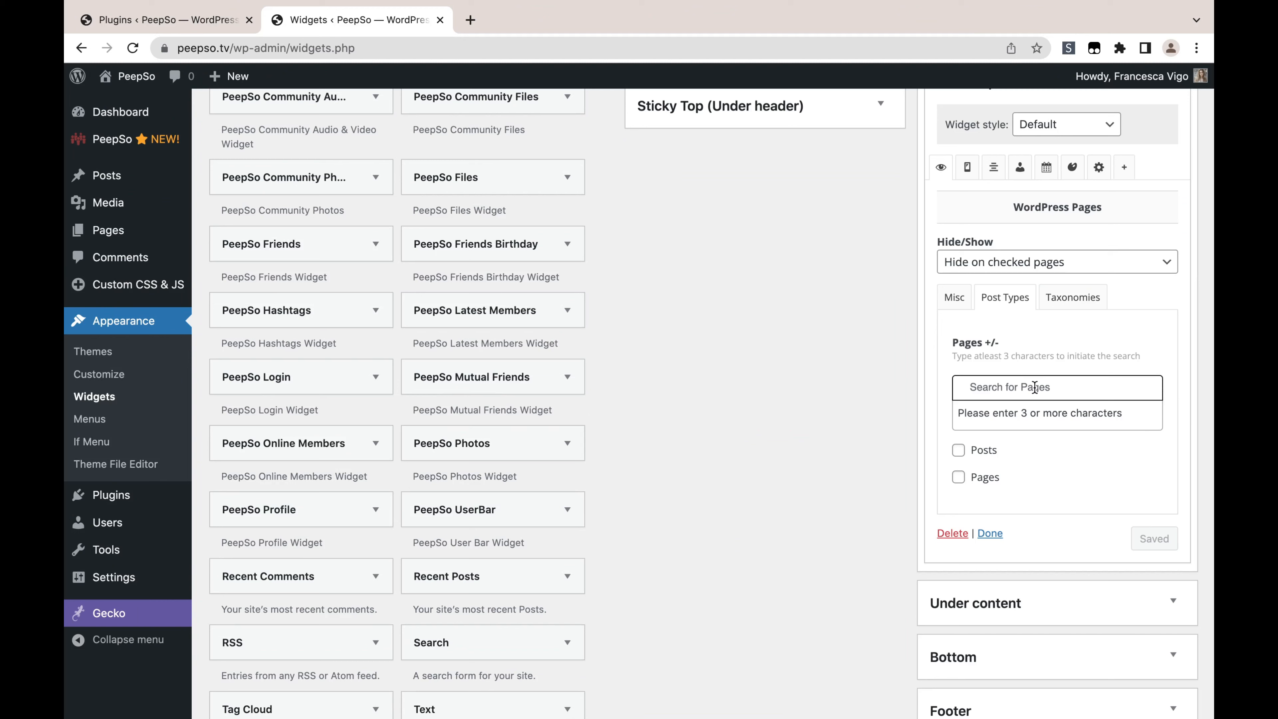
click(1065, 320)
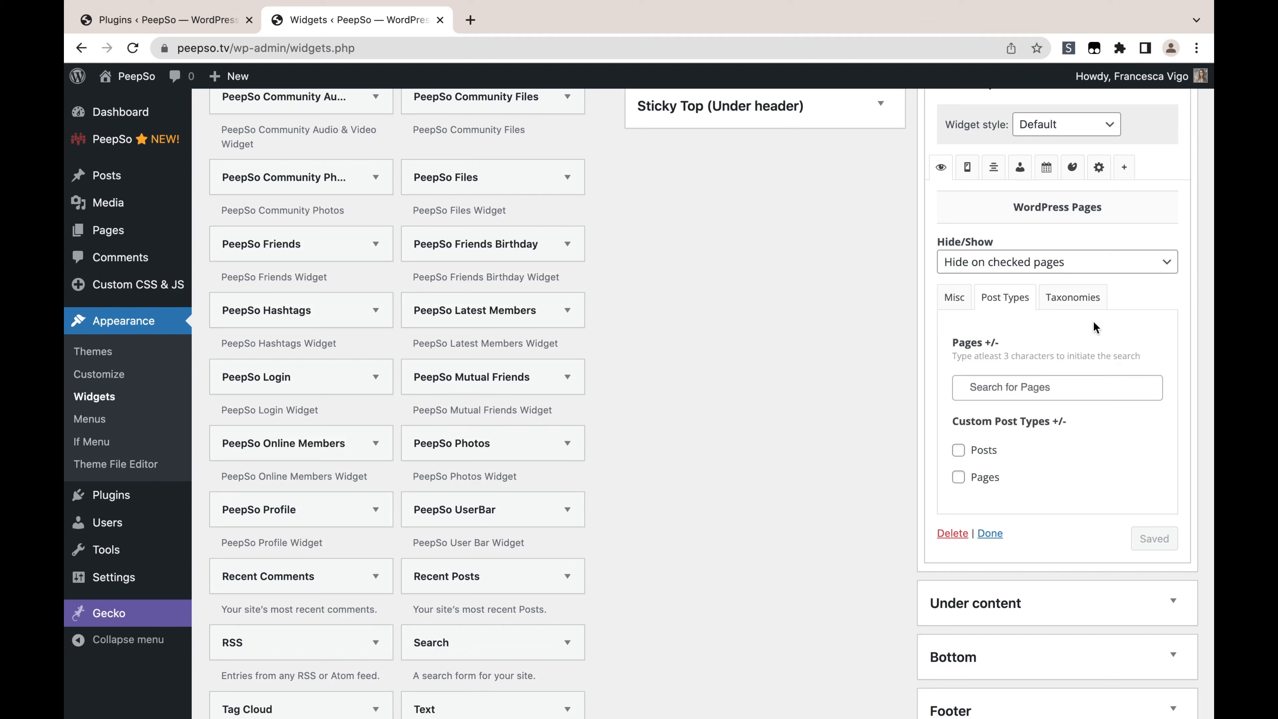
click(1019, 171)
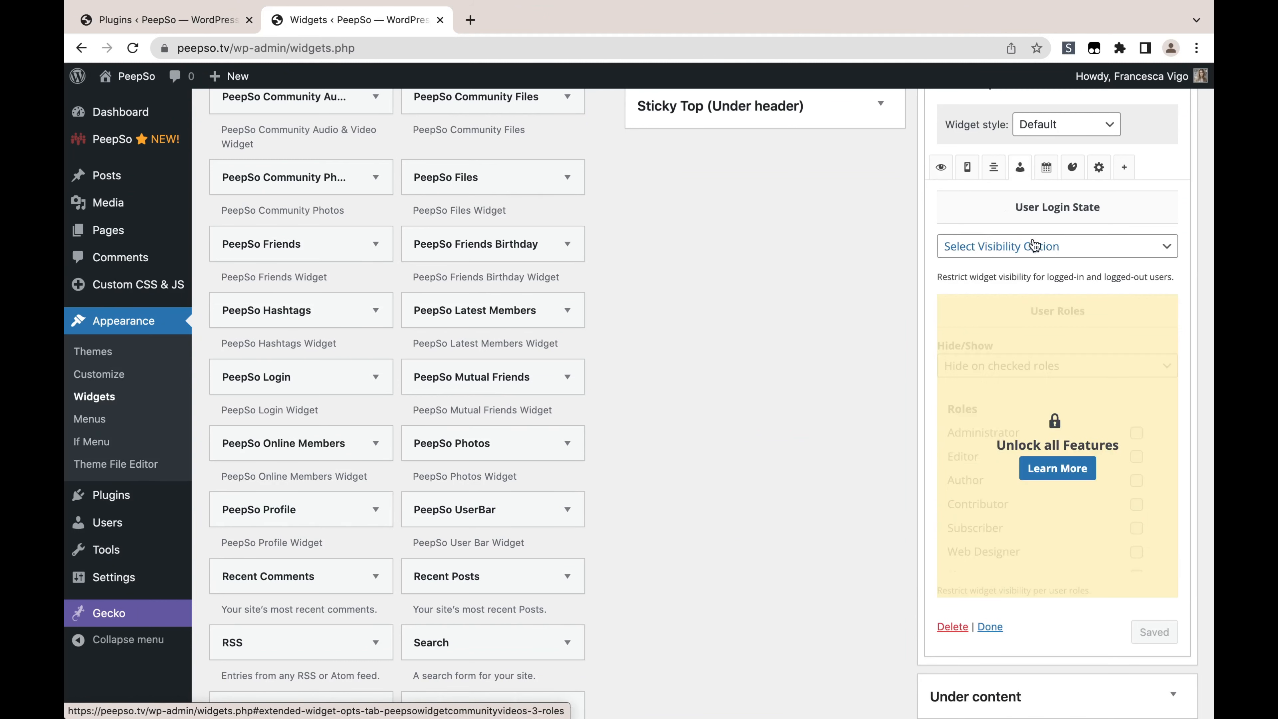
click(1076, 247)
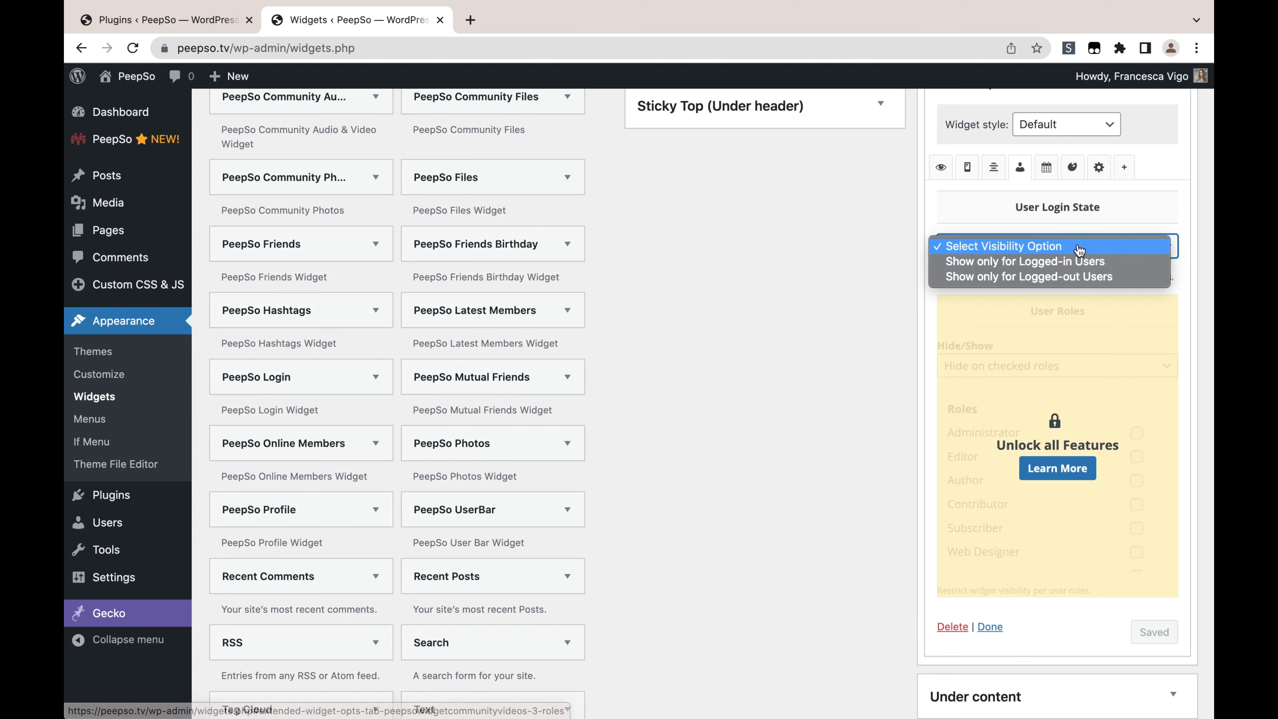
click(1024, 264)
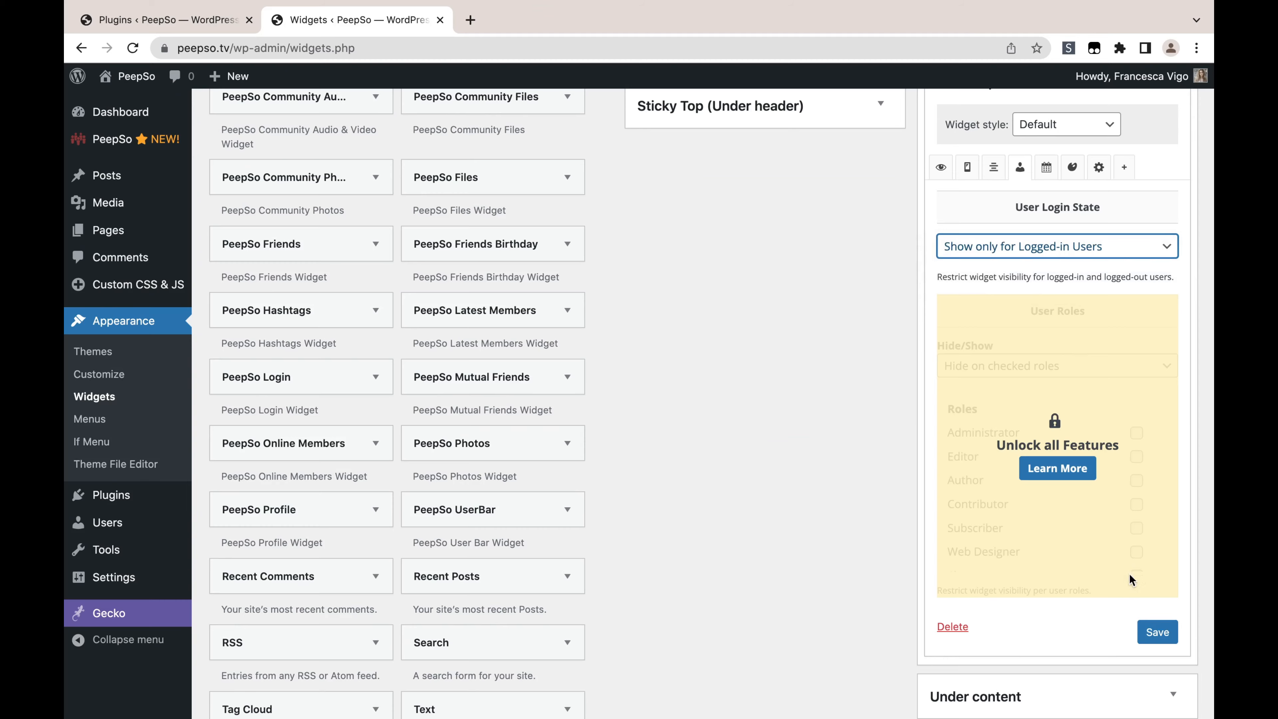
click(1153, 631)
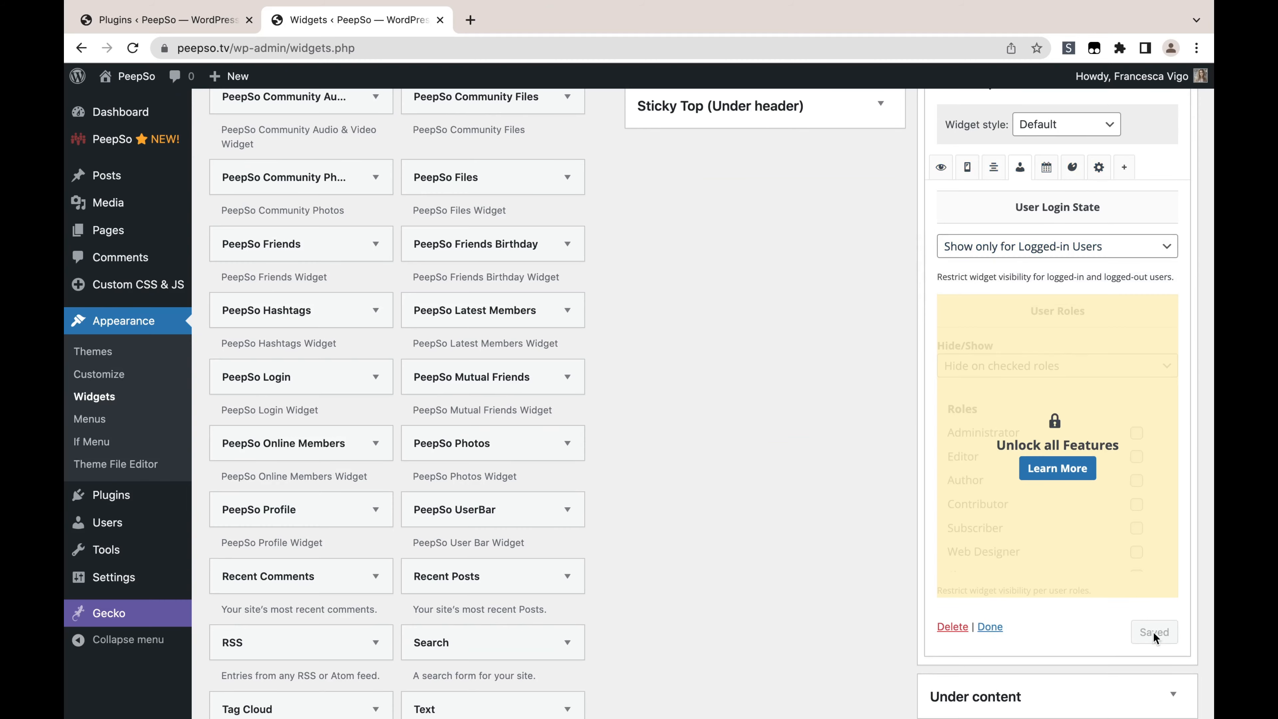
Step: Reload the registration page in the incognito window to check the Latest Media widget's visibility when logged out
key(ctrl+Up)
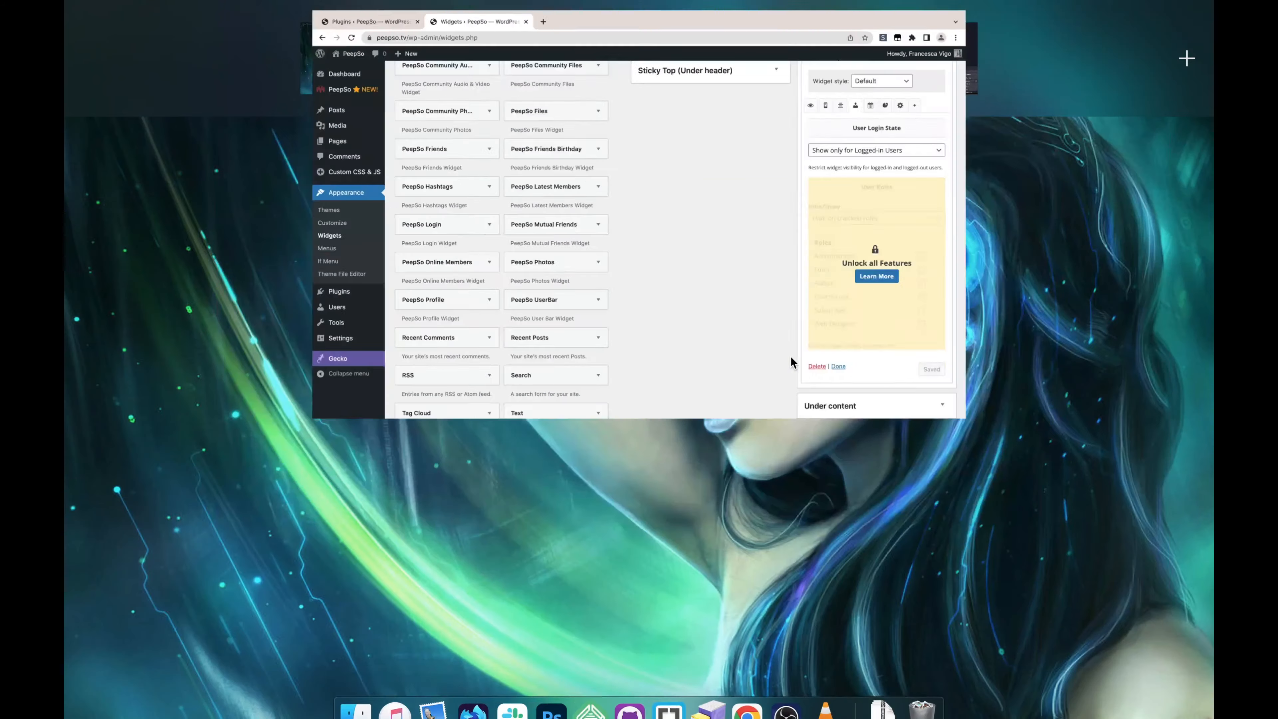
click(773, 59)
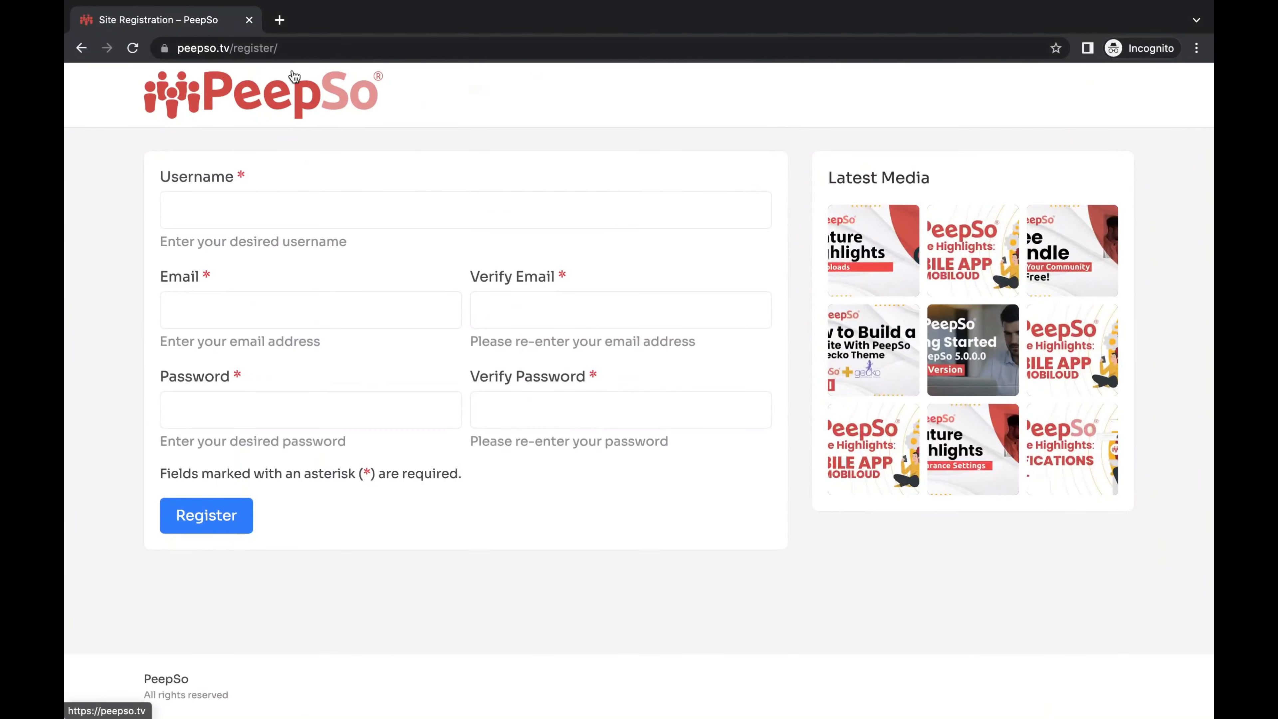
click(133, 48)
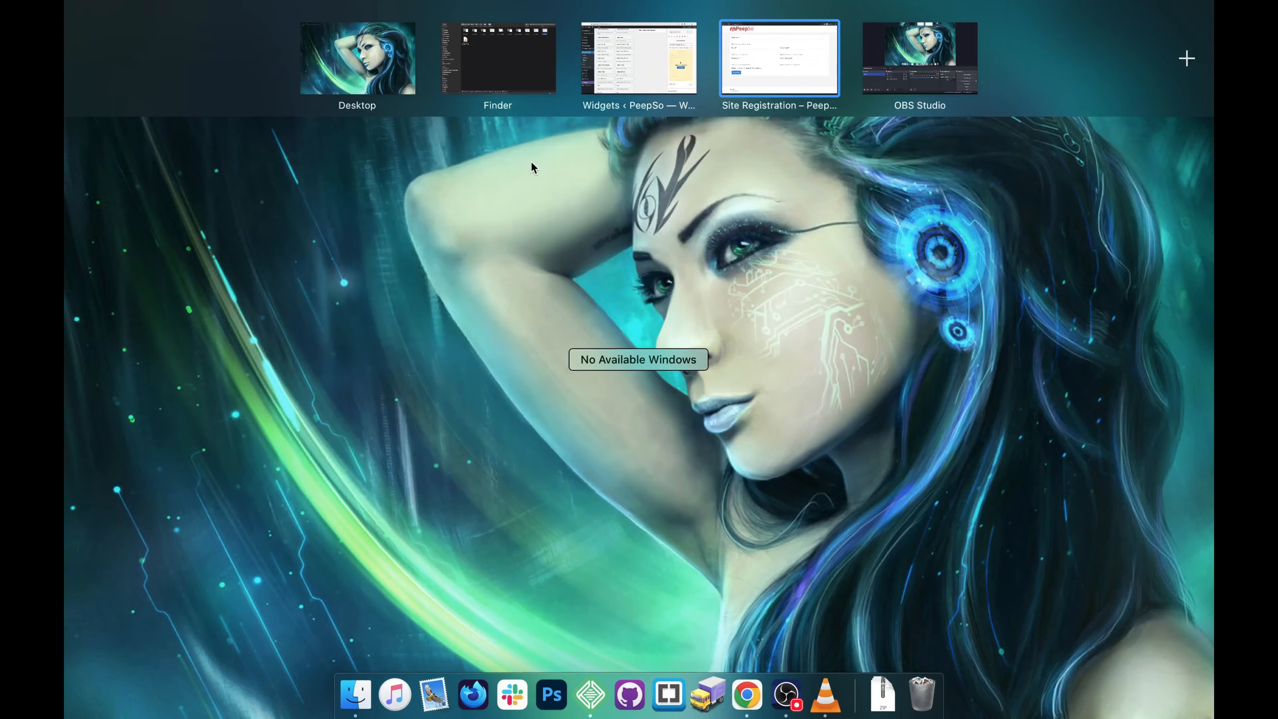
Step: Return to the admin Widgets page and collapse the open widgets in the Sidebar Right area
click(620, 85)
scroll(1015, 394, up, 4)
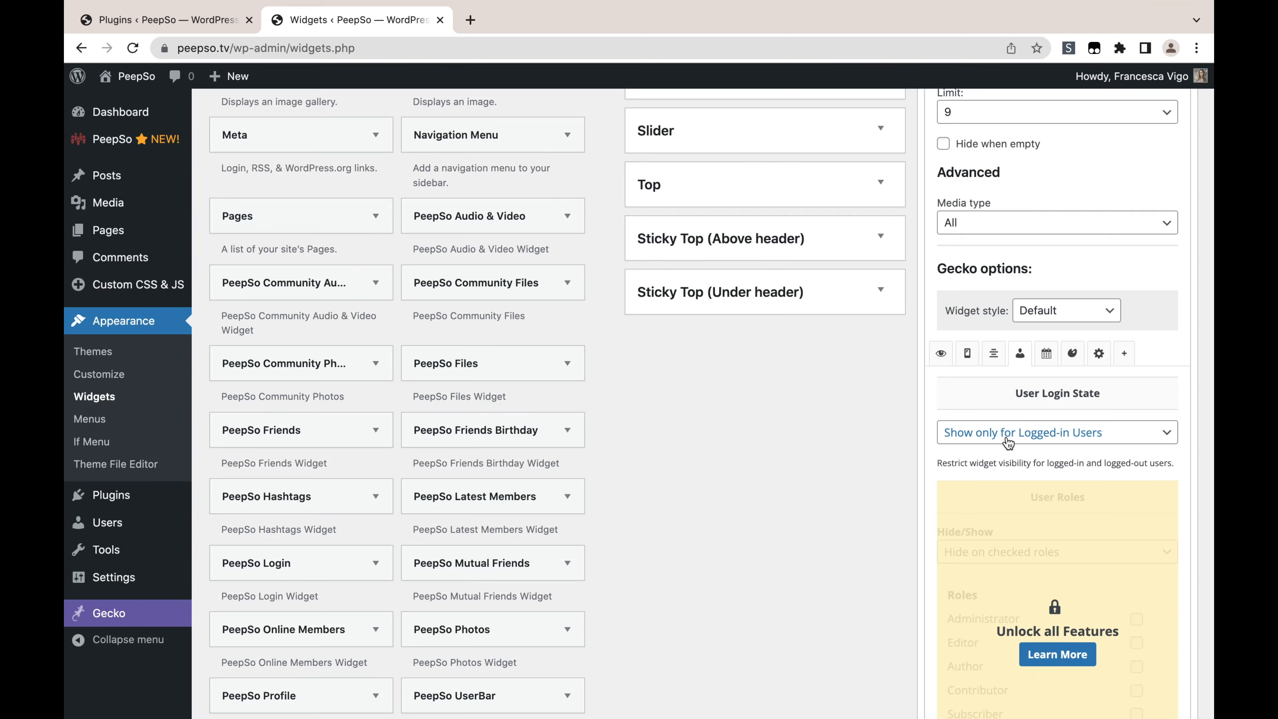
scroll(1007, 438, up, 8)
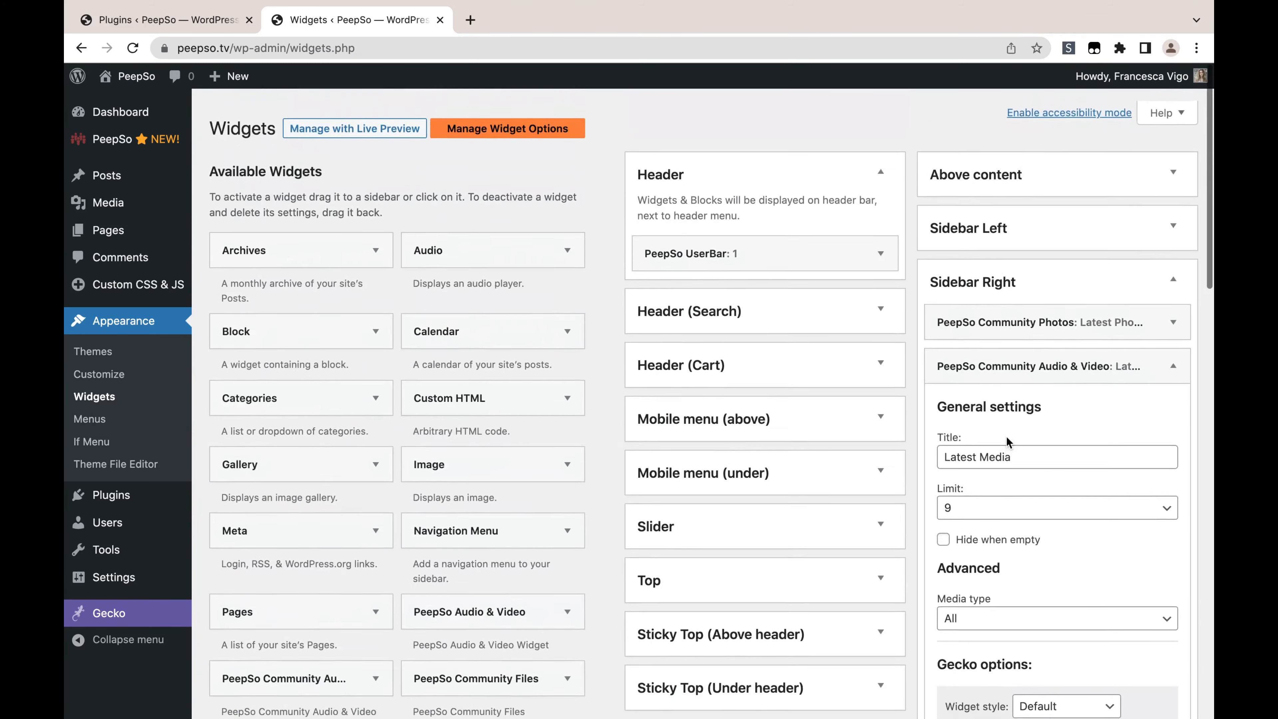
click(1074, 312)
scroll(1053, 414, down, 4)
scroll(1054, 414, down, 1)
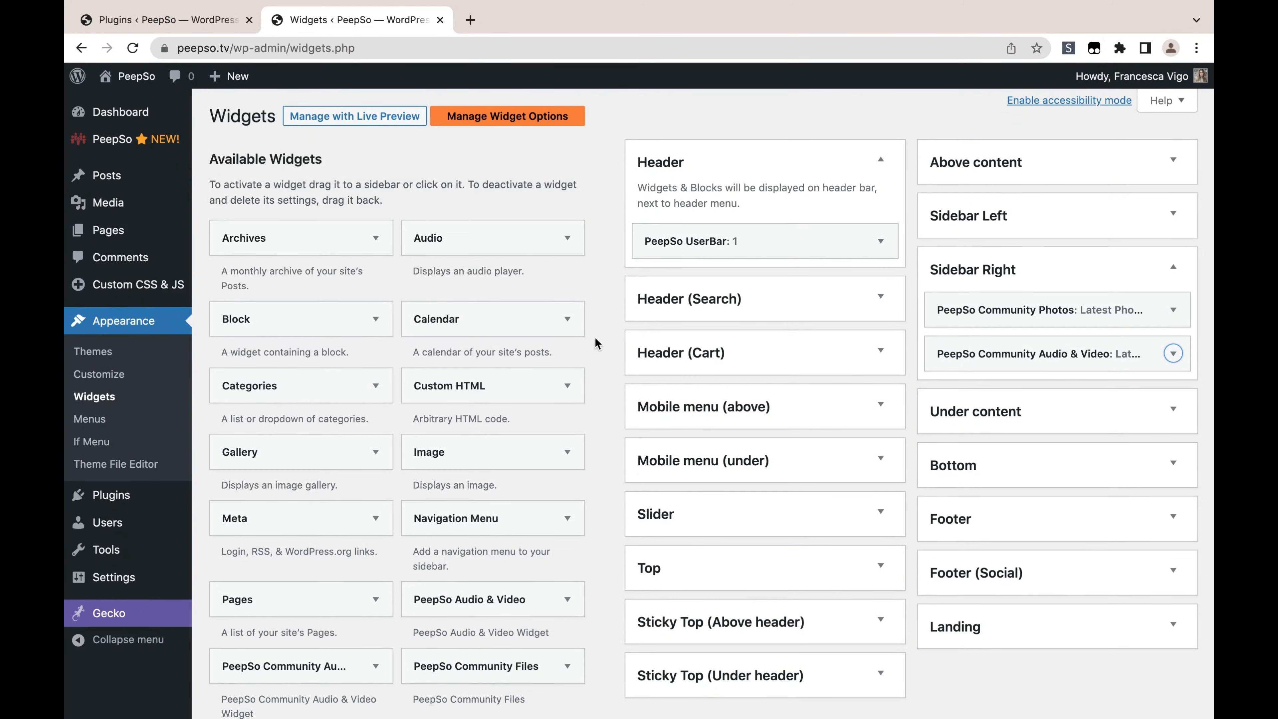
Step: Add a Text widget to the Sidebar Right area
scroll(595, 347, down, 15)
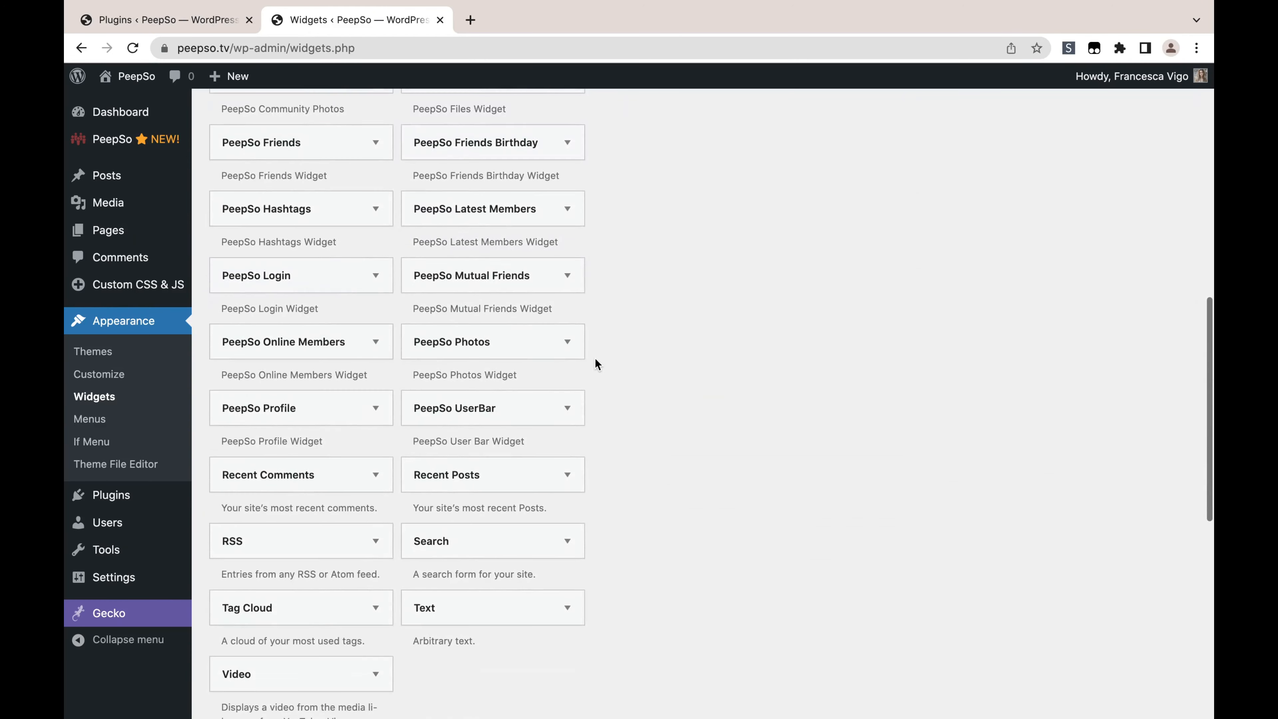
scroll(595, 358, down, 3)
click(567, 453)
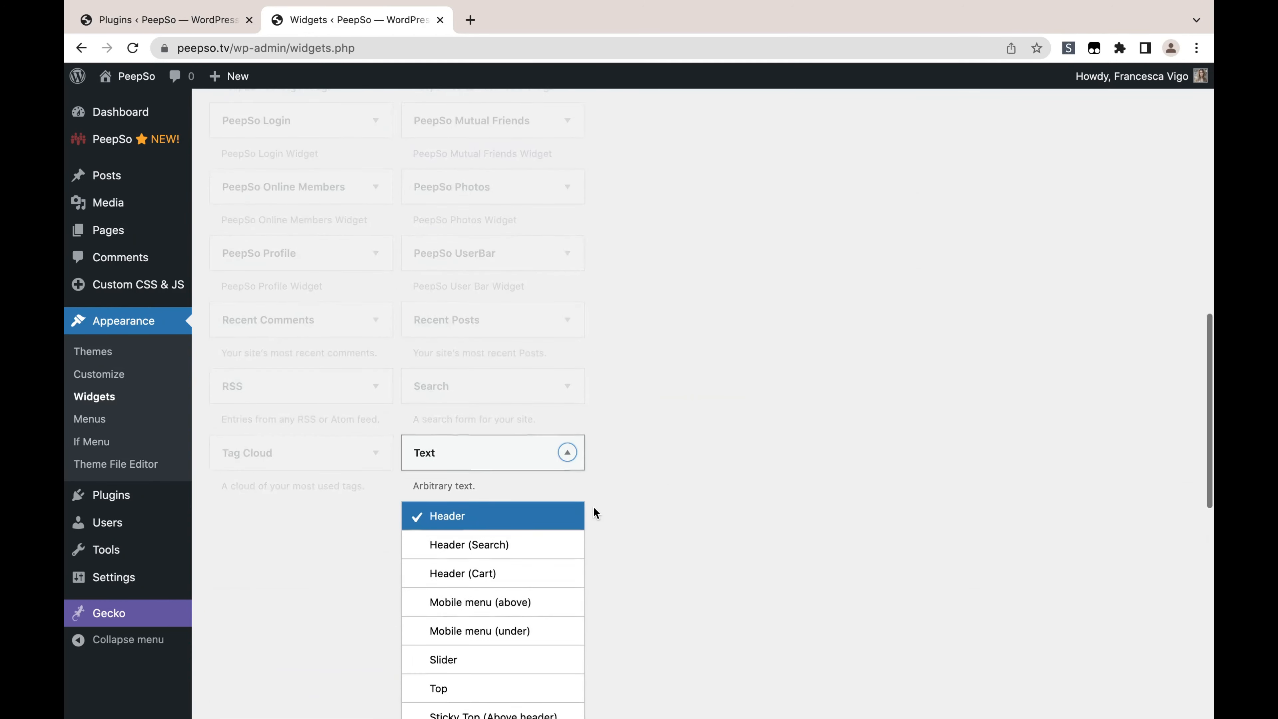
scroll(593, 508, down, 4)
scroll(486, 402, down, 1)
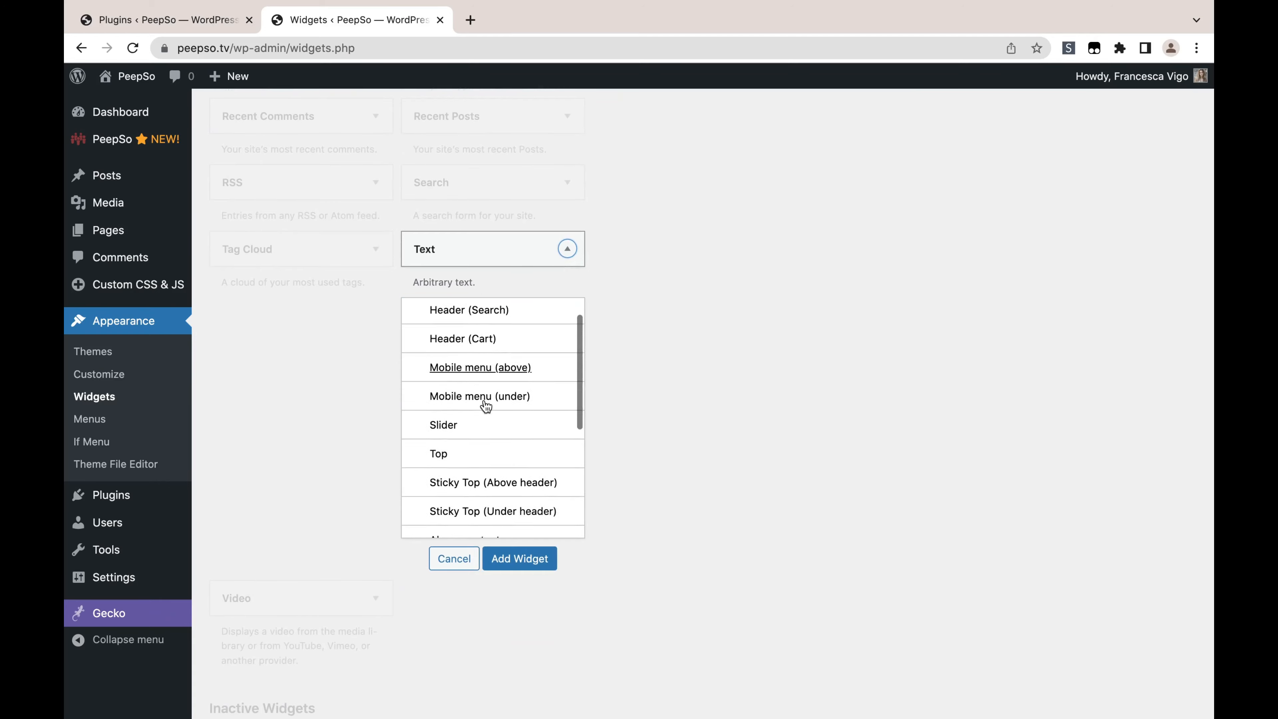
scroll(486, 405, down, 5)
click(458, 428)
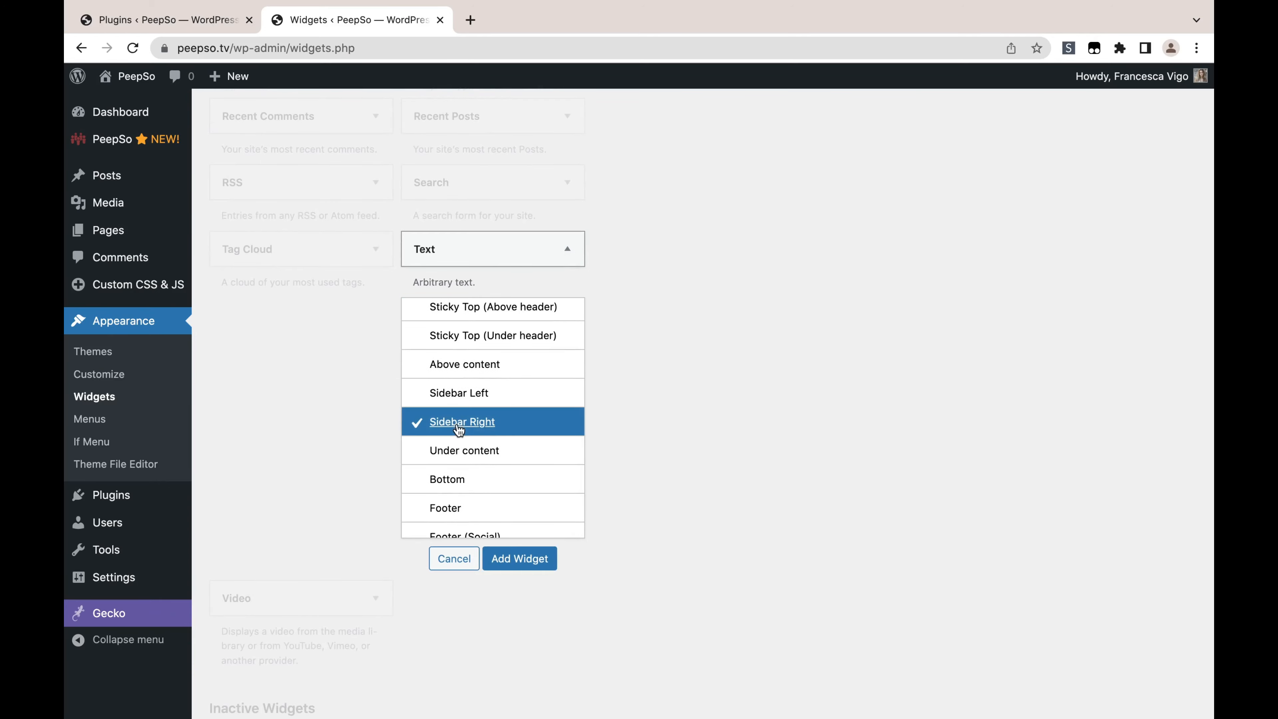
click(534, 557)
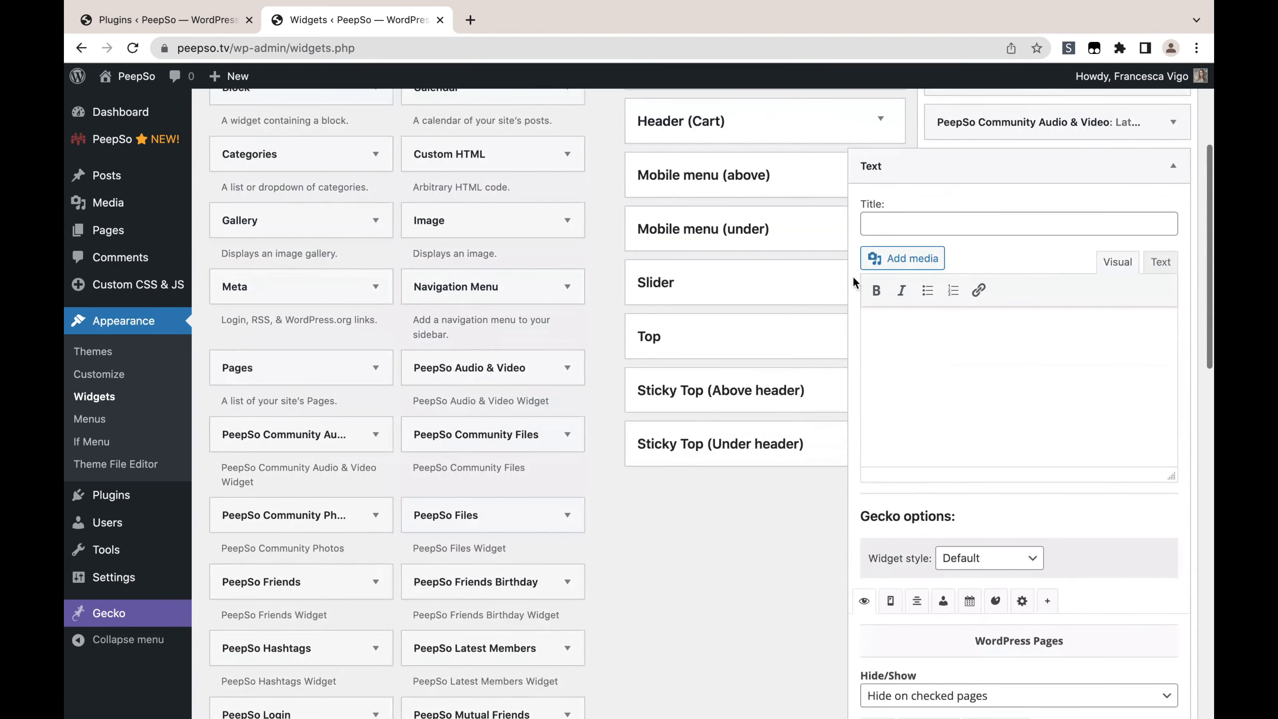
Step: Title the Text widget "Hello YouTube" and enter "How are you doing today?" as its content
click(896, 222)
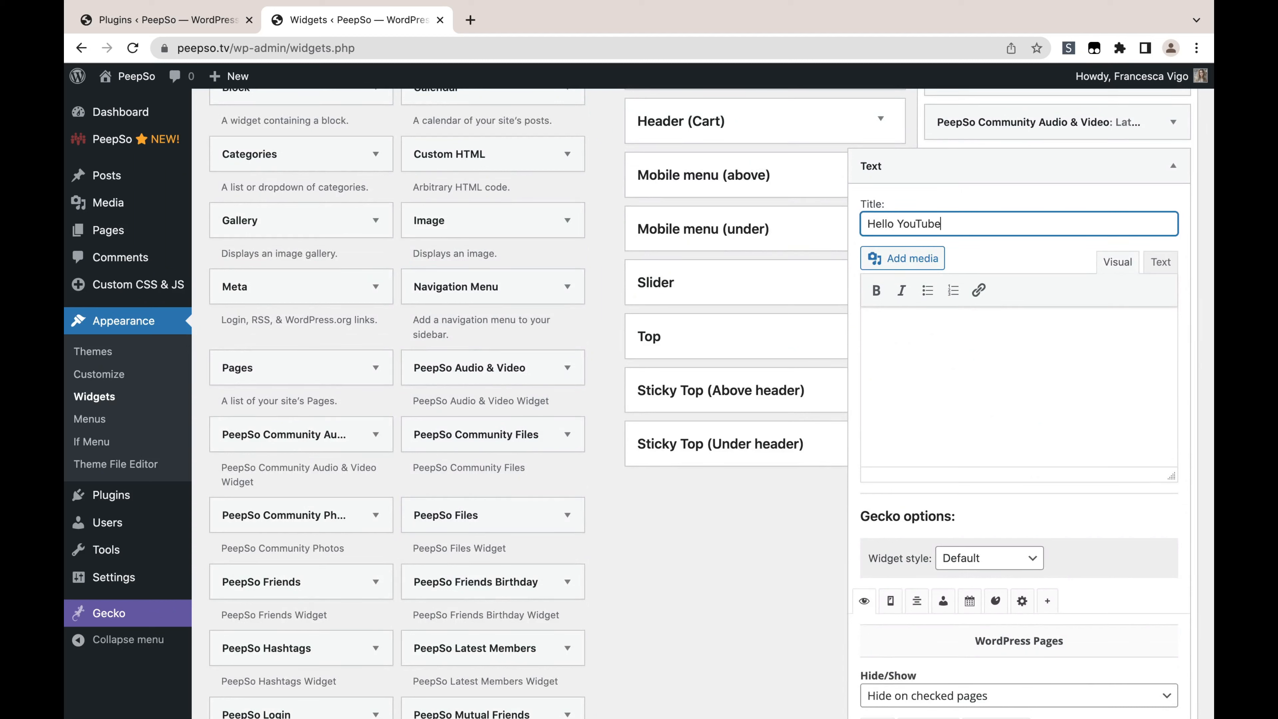
click(901, 340)
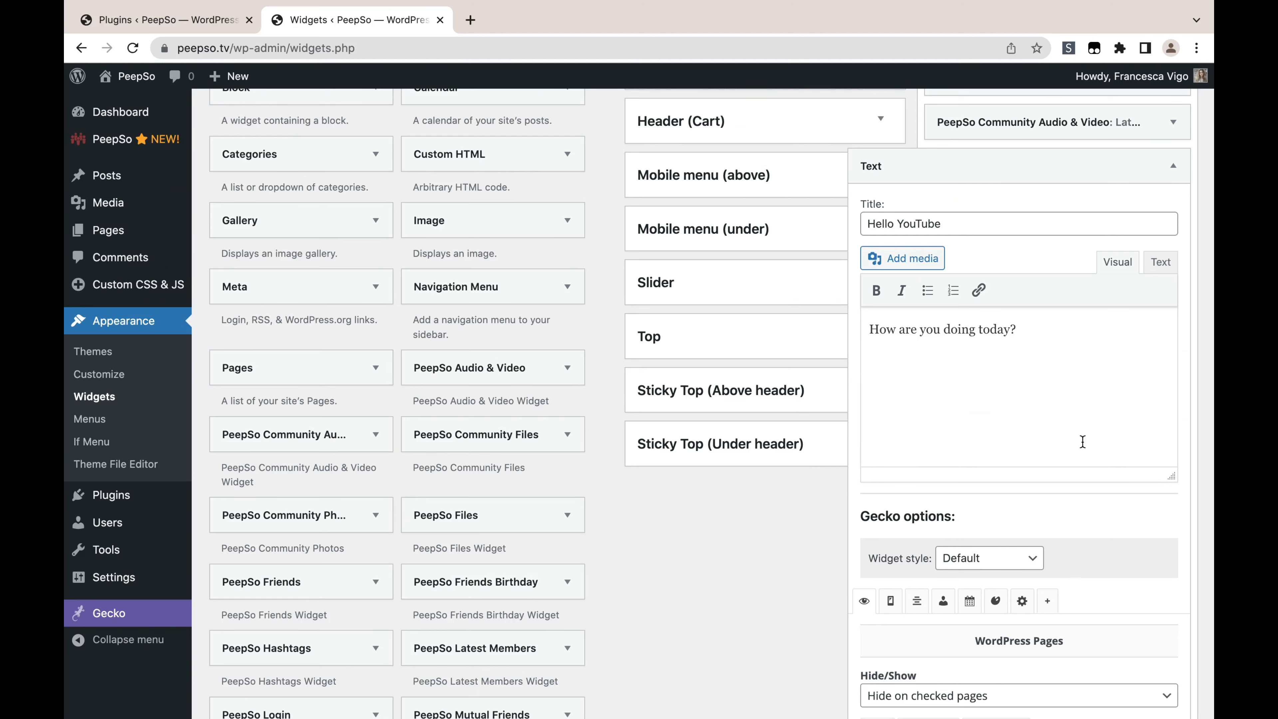
scroll(1082, 441, down, 8)
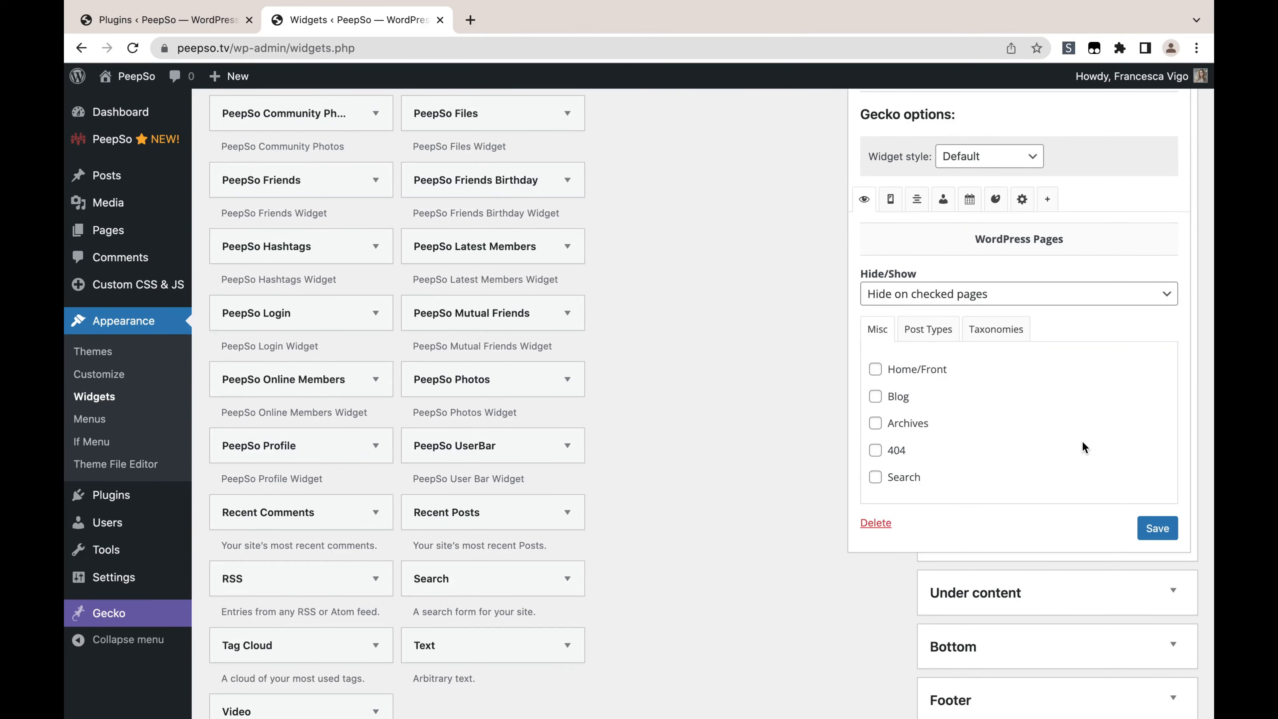
scroll(1082, 441, up, 7)
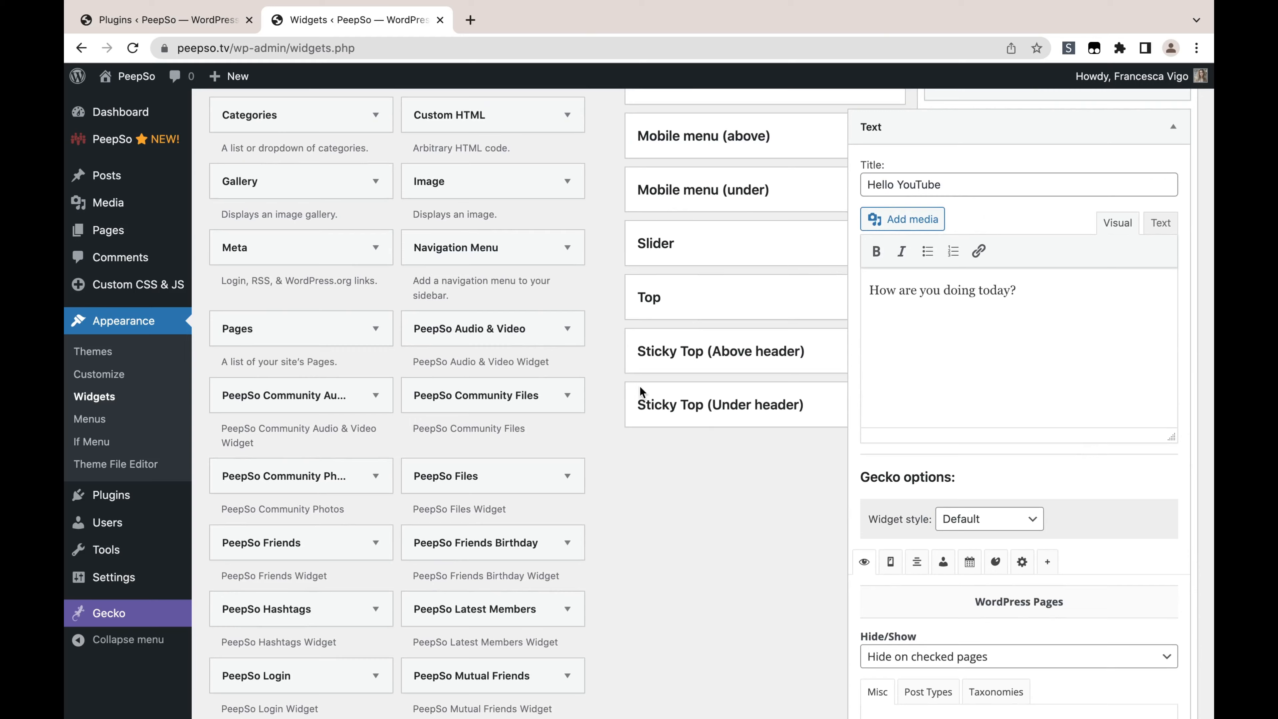
Step: Switch to the incognito window, view the text widget on the registration page, and reload the page
key(ctrl+Up)
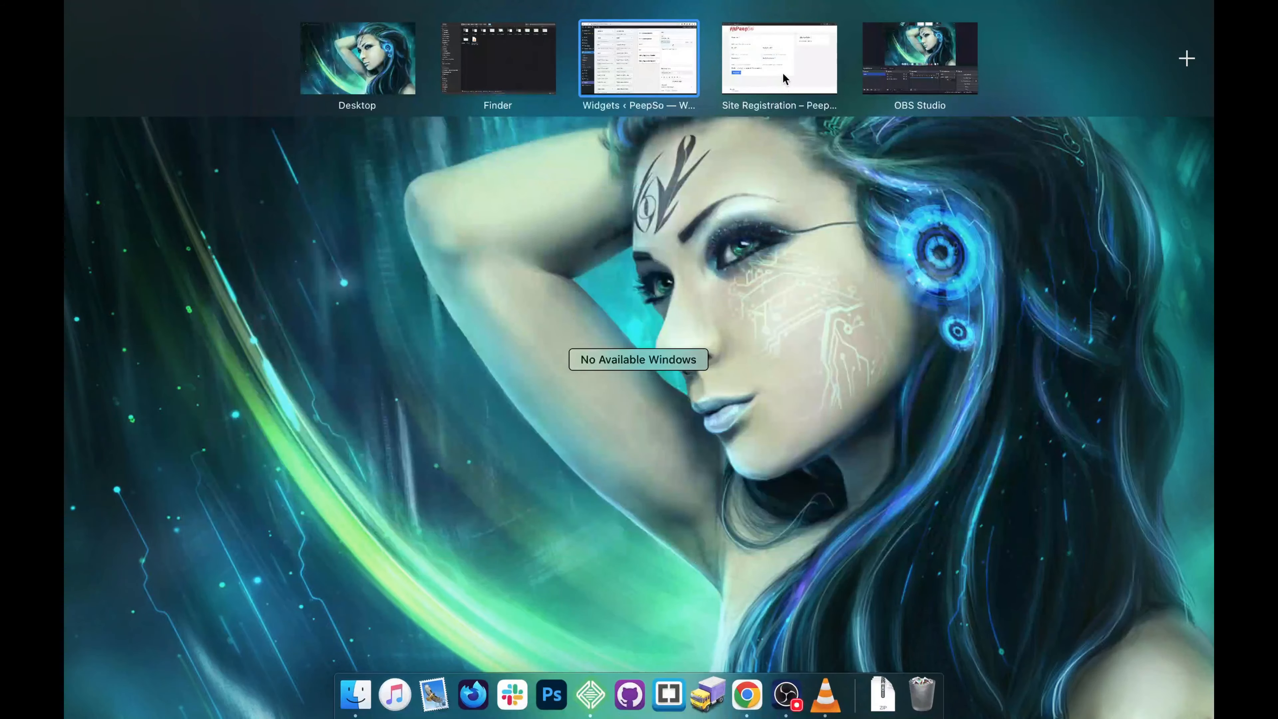
click(783, 73)
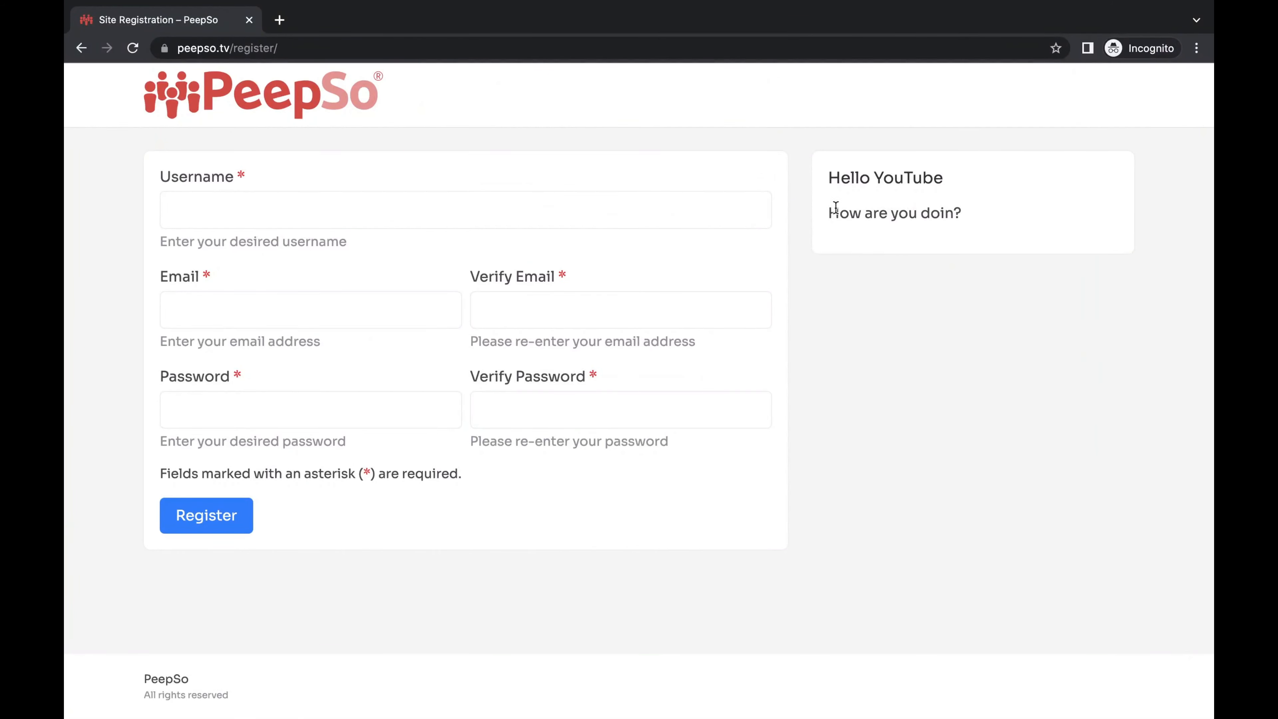
click(133, 48)
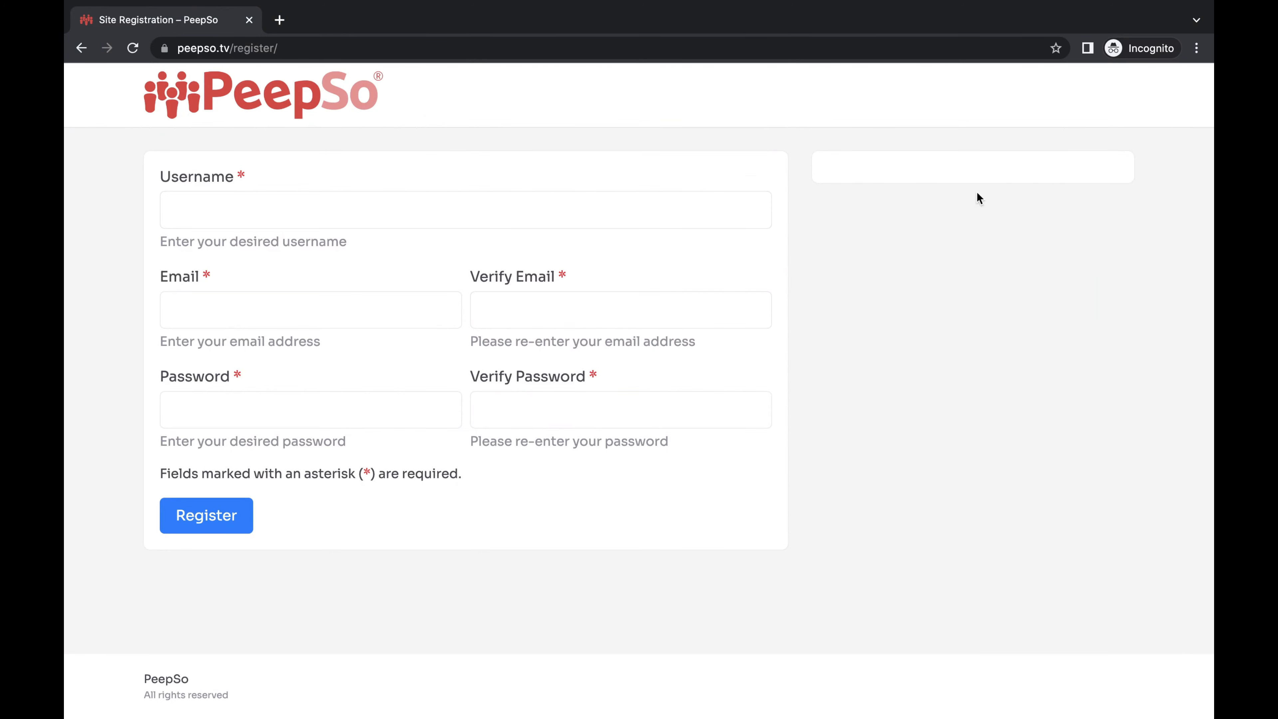
Step: Return to the admin Widgets page in the other browser window and save the "Hello YouTube" Text widget
key(ctrl+Up)
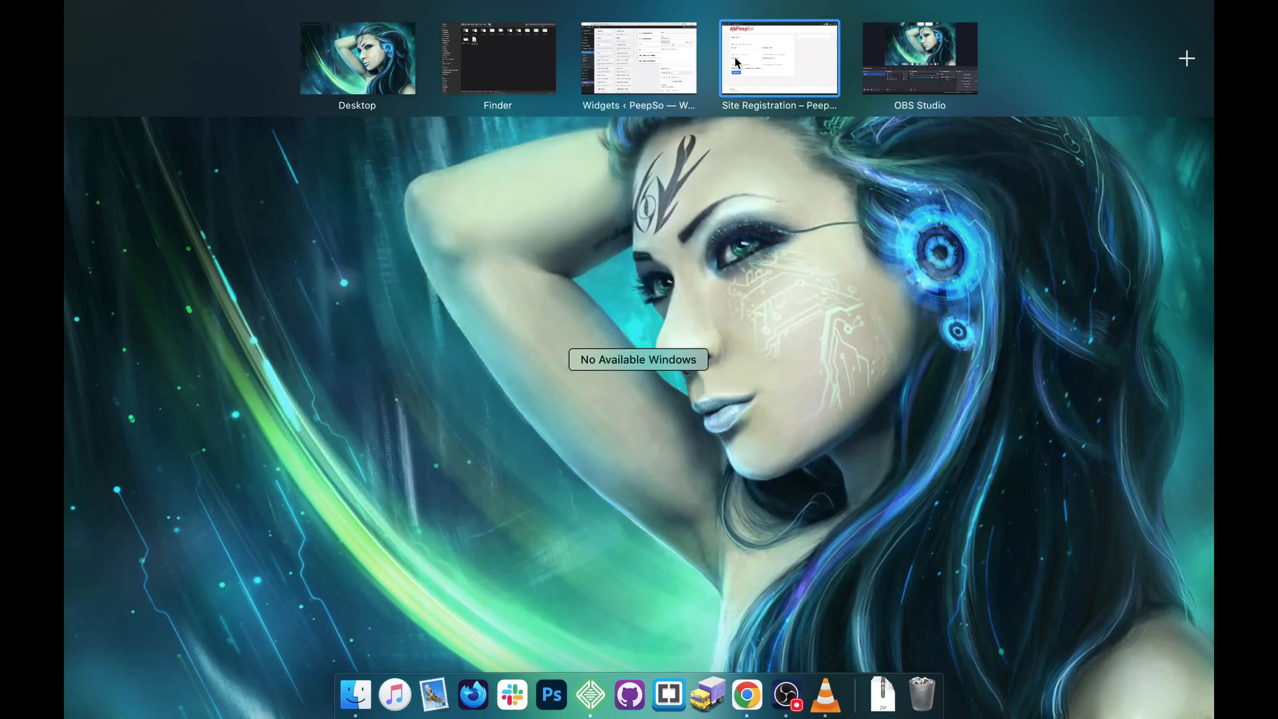
click(654, 57)
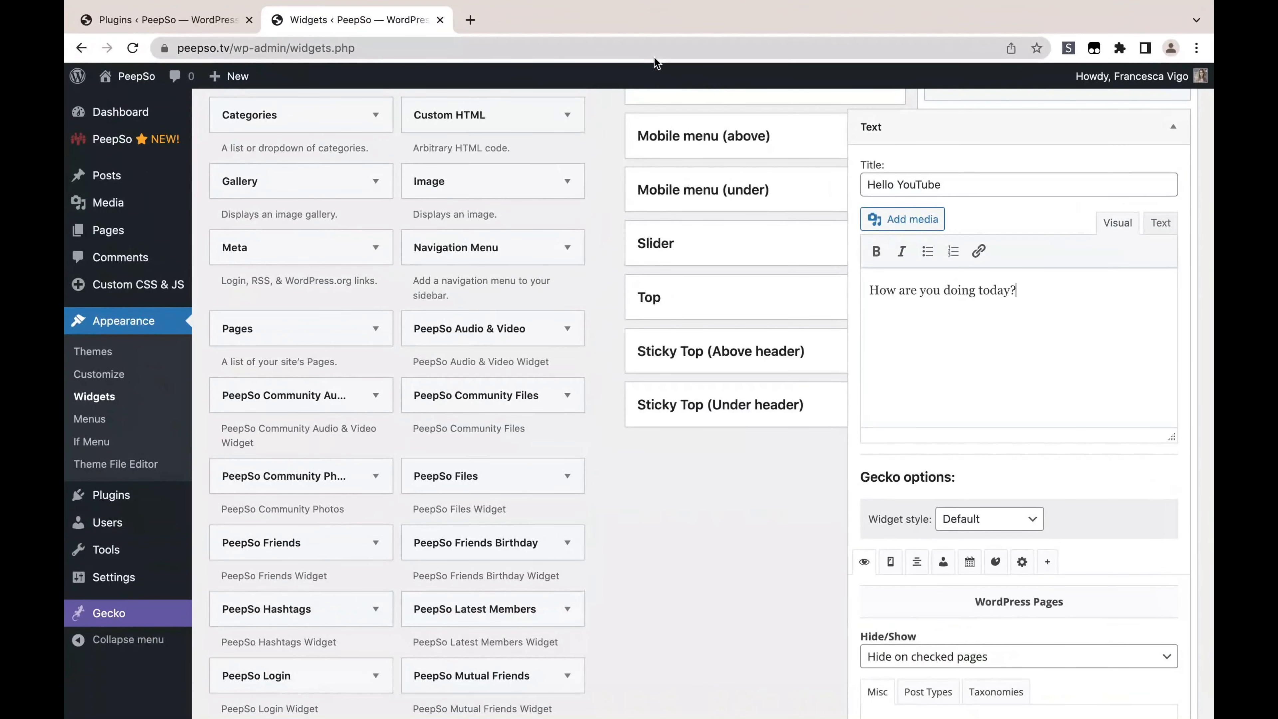
scroll(721, 557, down, 4)
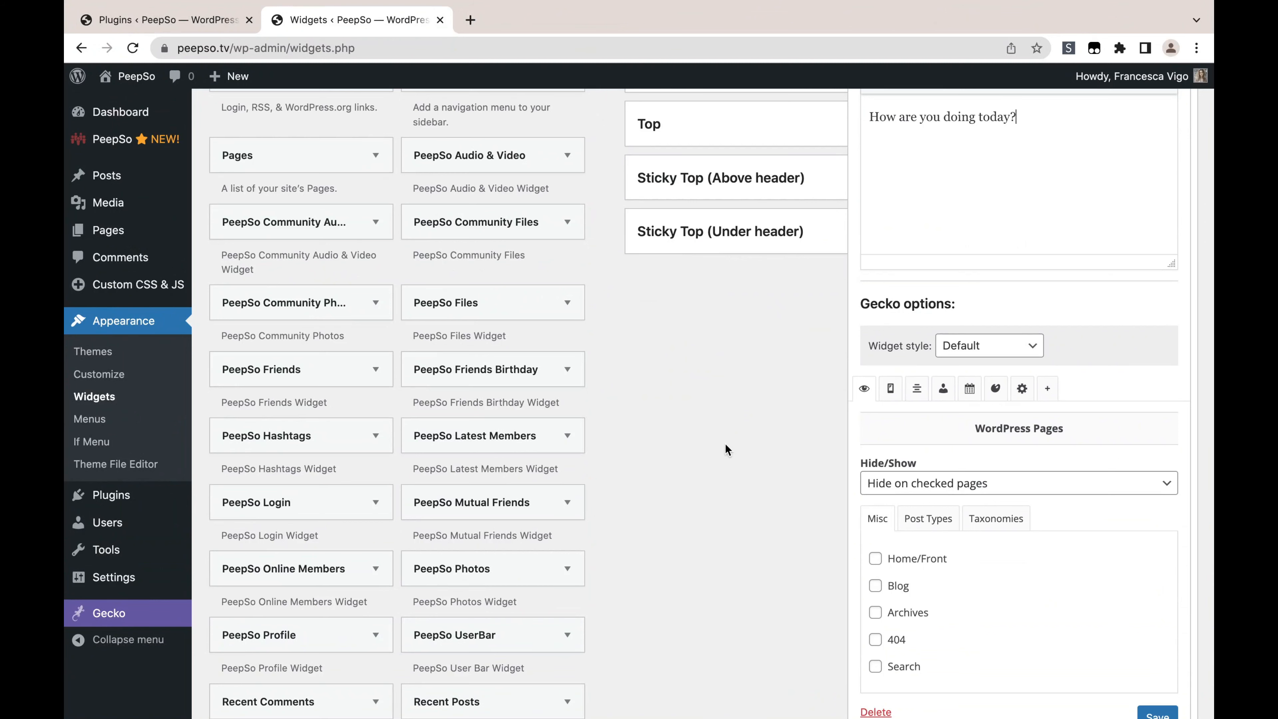
scroll(763, 473, up, 2)
scroll(762, 473, up, 3)
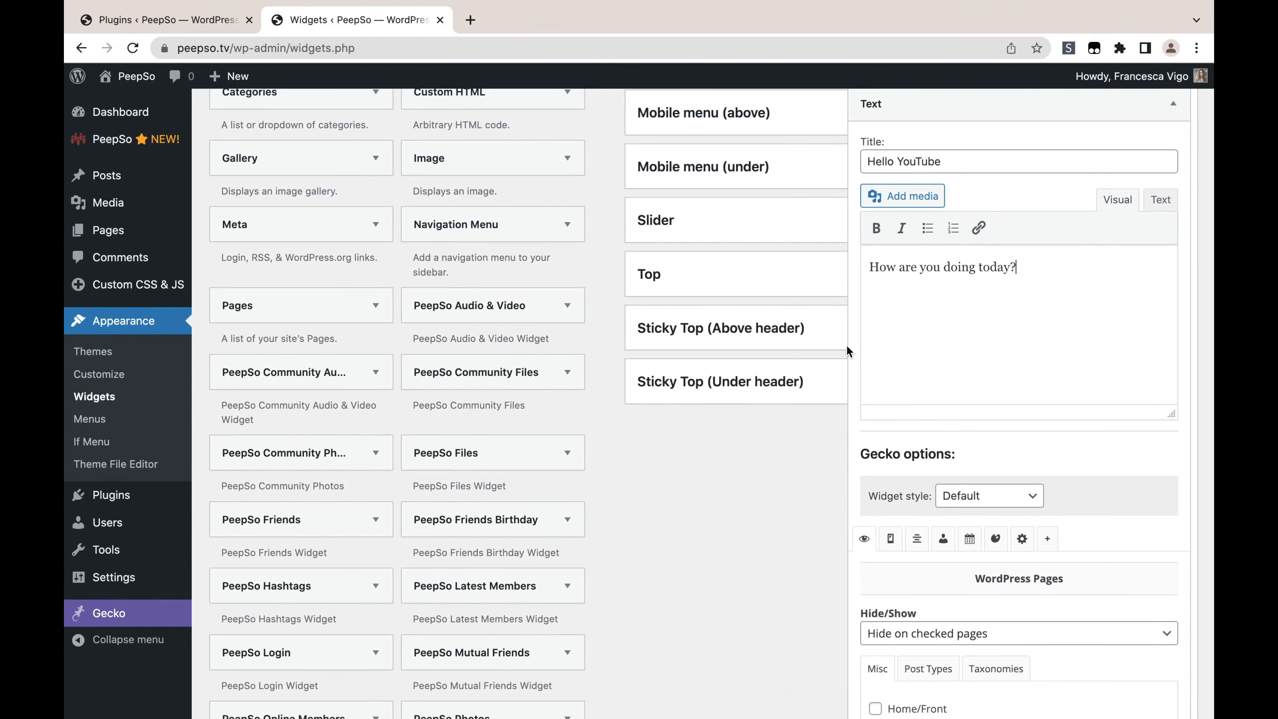
scroll(764, 459, down, 4)
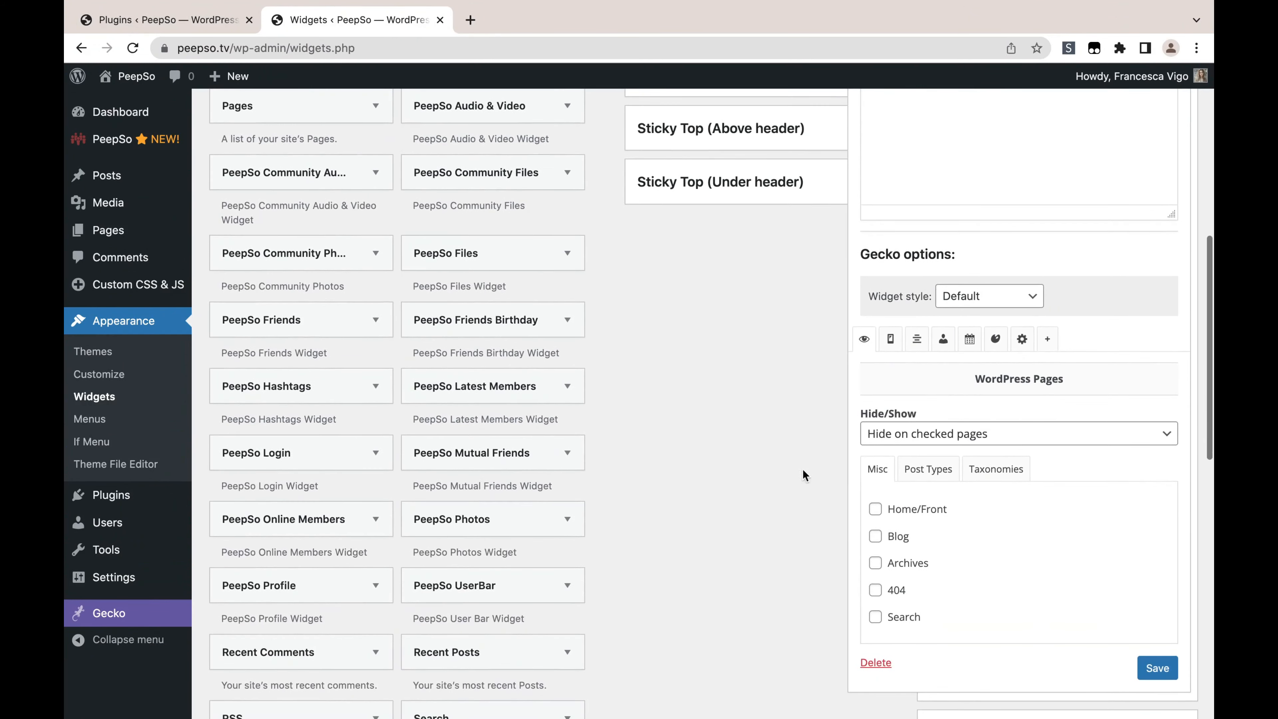
click(1156, 669)
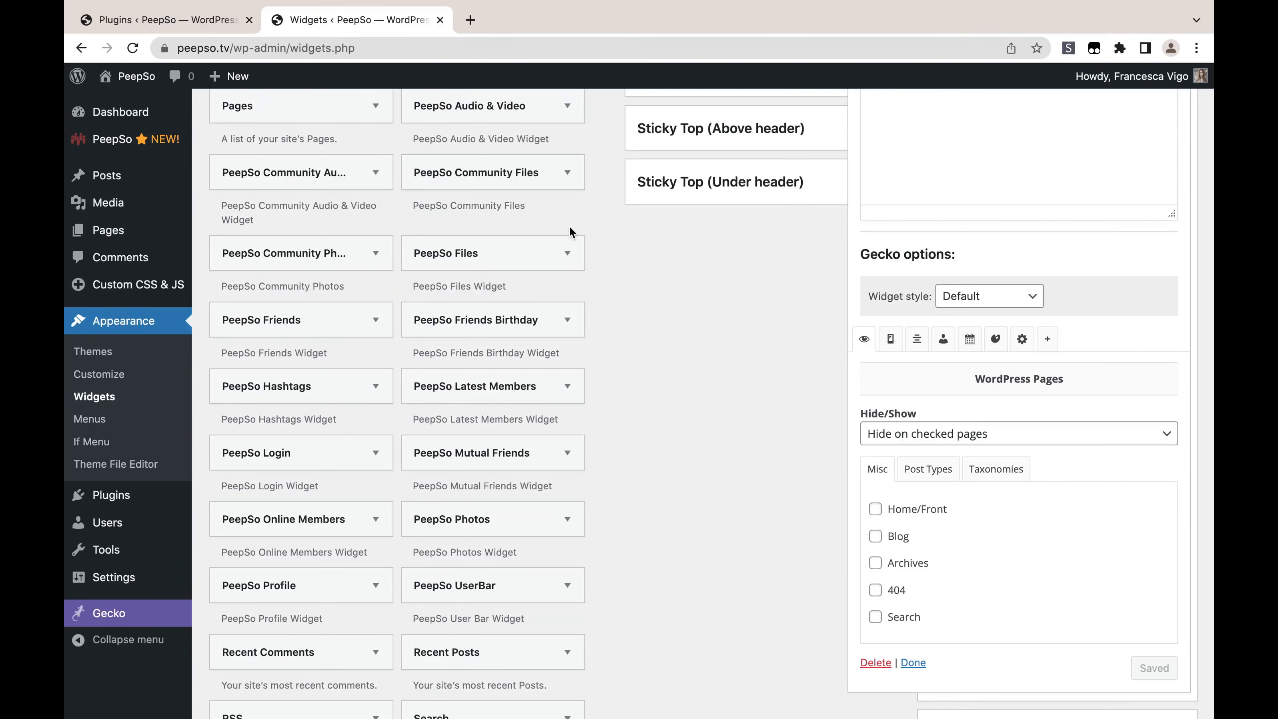
Step: Switch to the incognito window and reload the registration page to check its sidebar
key(ctrl+Up)
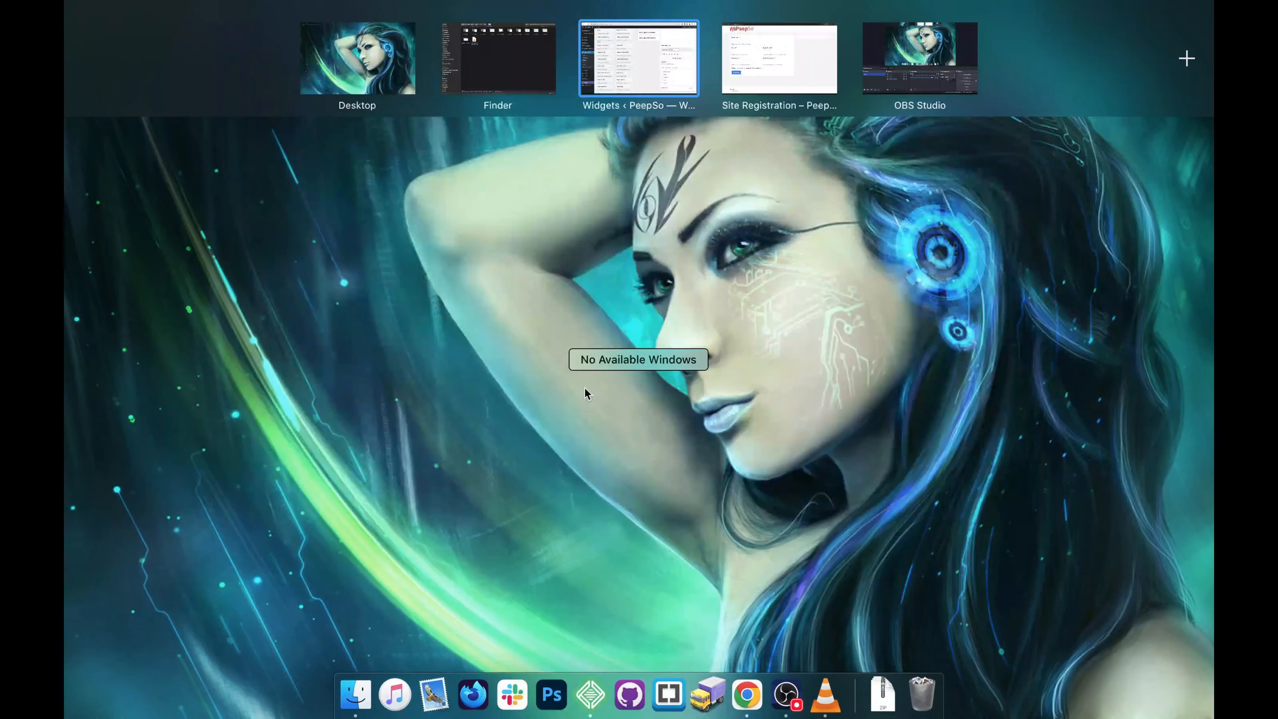
click(799, 42)
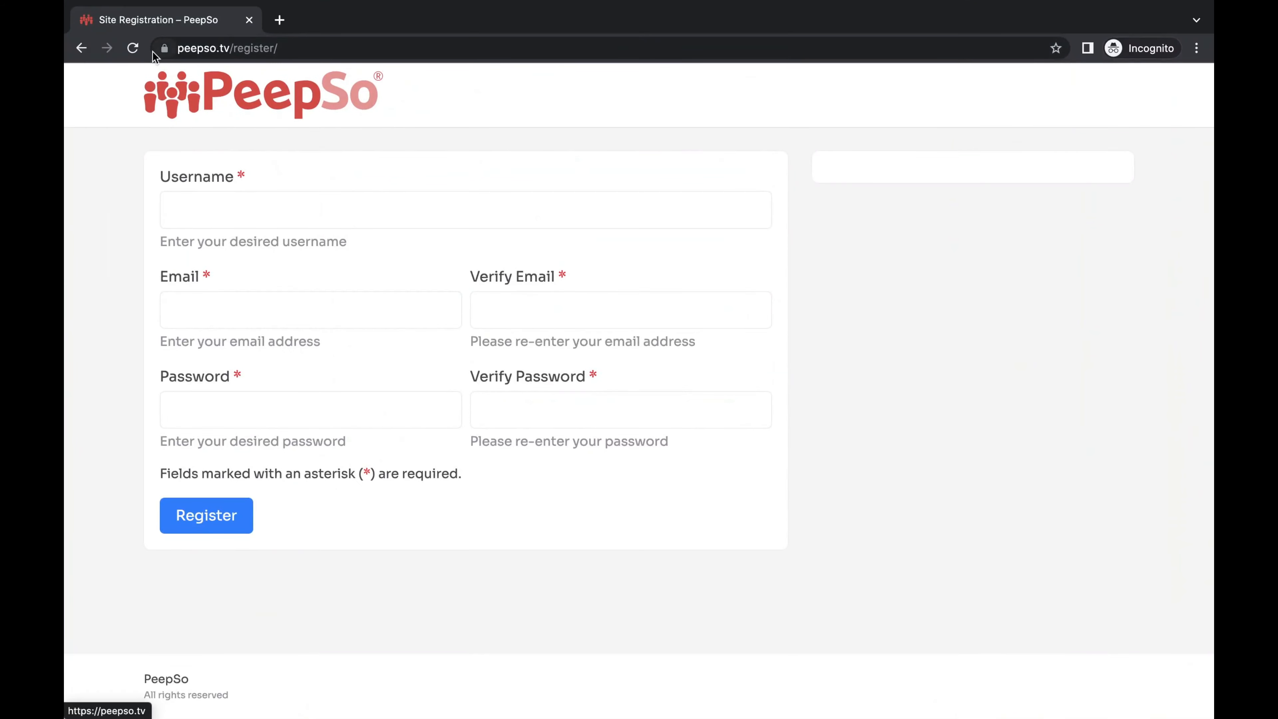
click(140, 50)
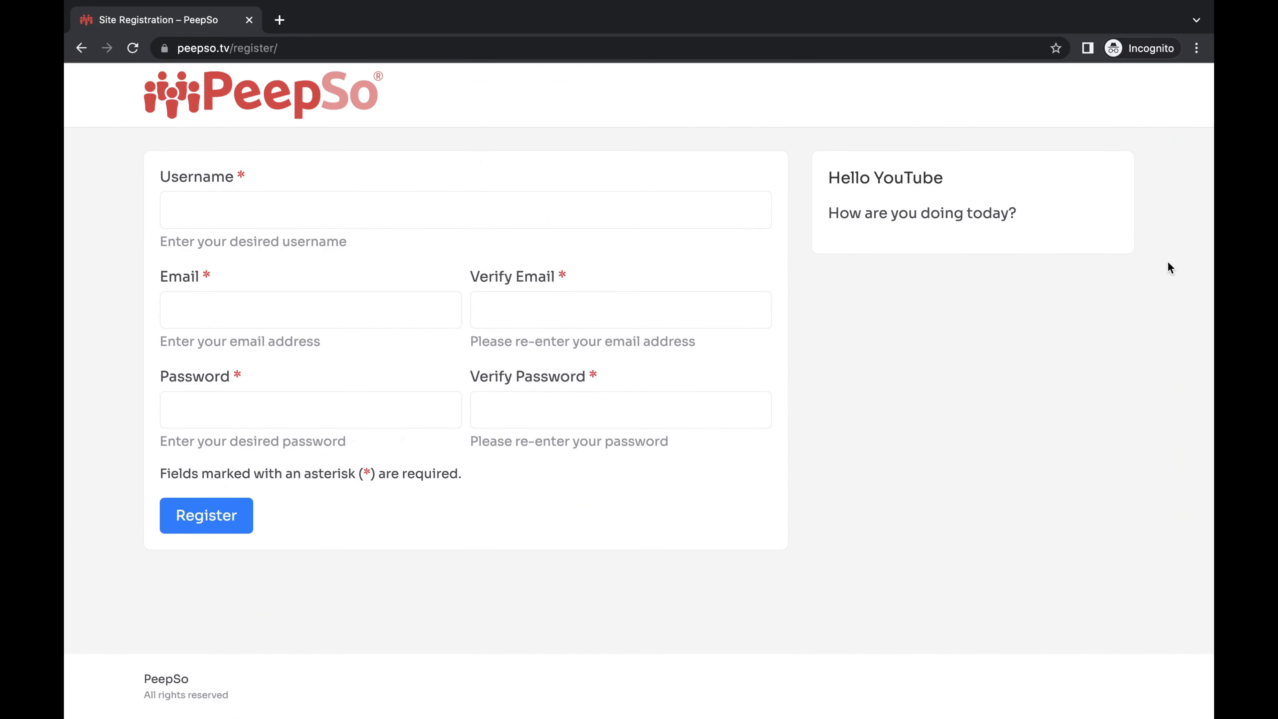
Step: Return to the admin window, open the community page in a new tab, and look for the Text widget in its sidebar
key(ctrl+Up)
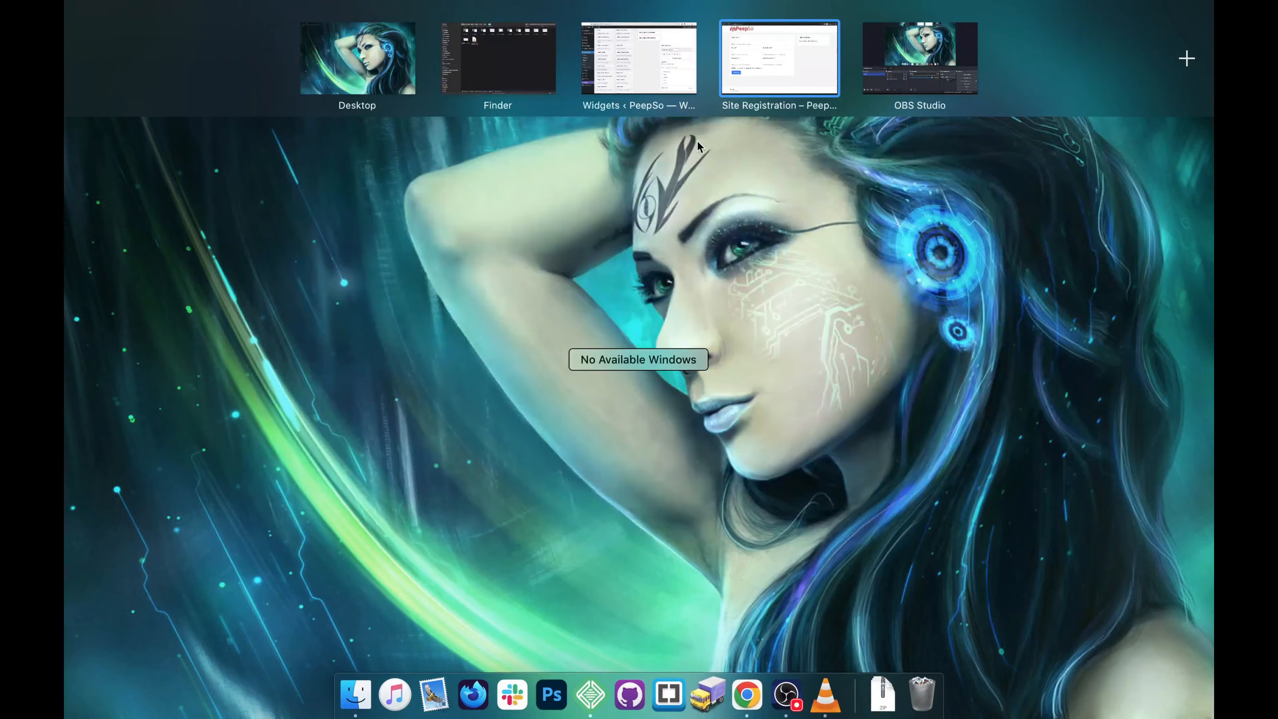
click(667, 76)
mouse_move(137, 81)
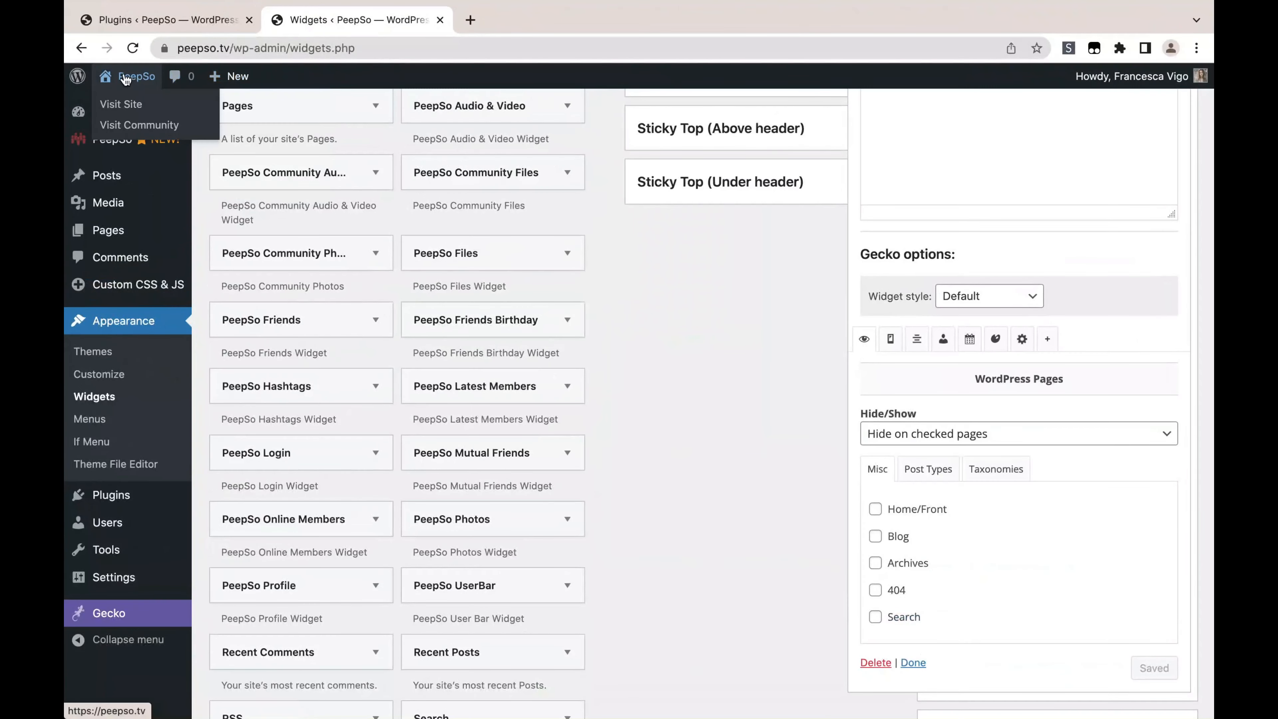
right_click(155, 124)
click(174, 129)
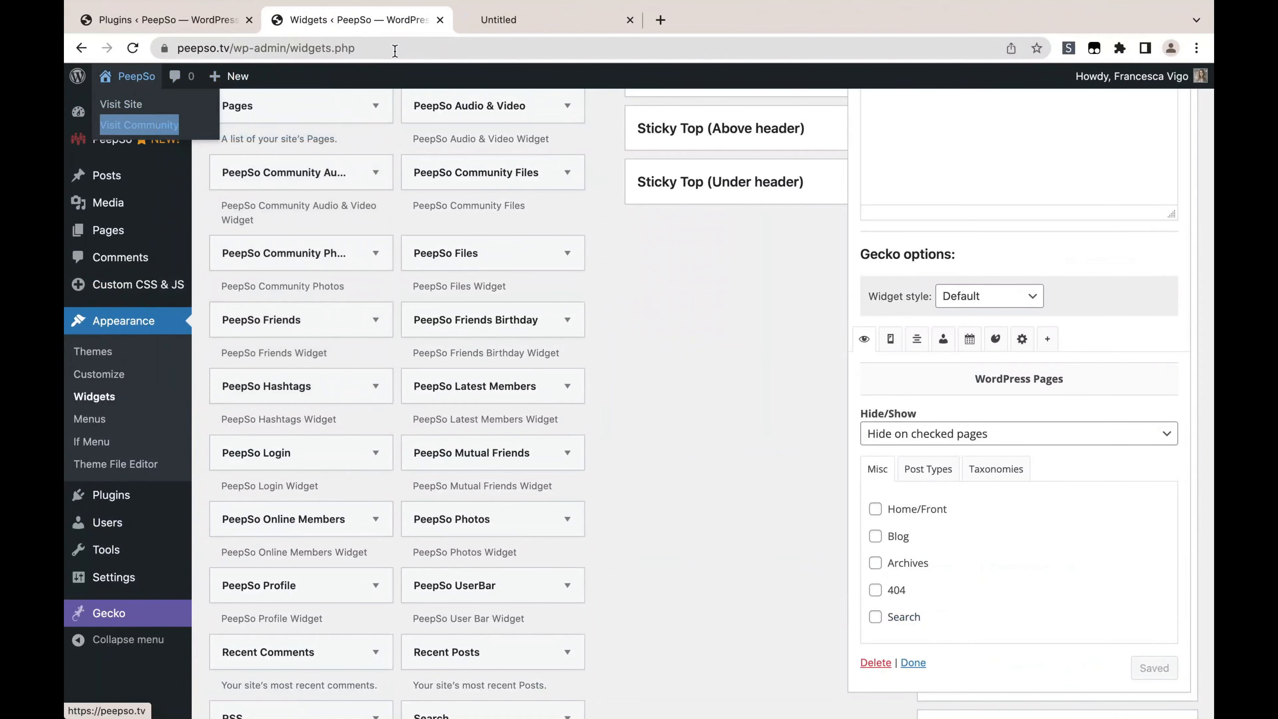
click(527, 27)
scroll(712, 348, down, 8)
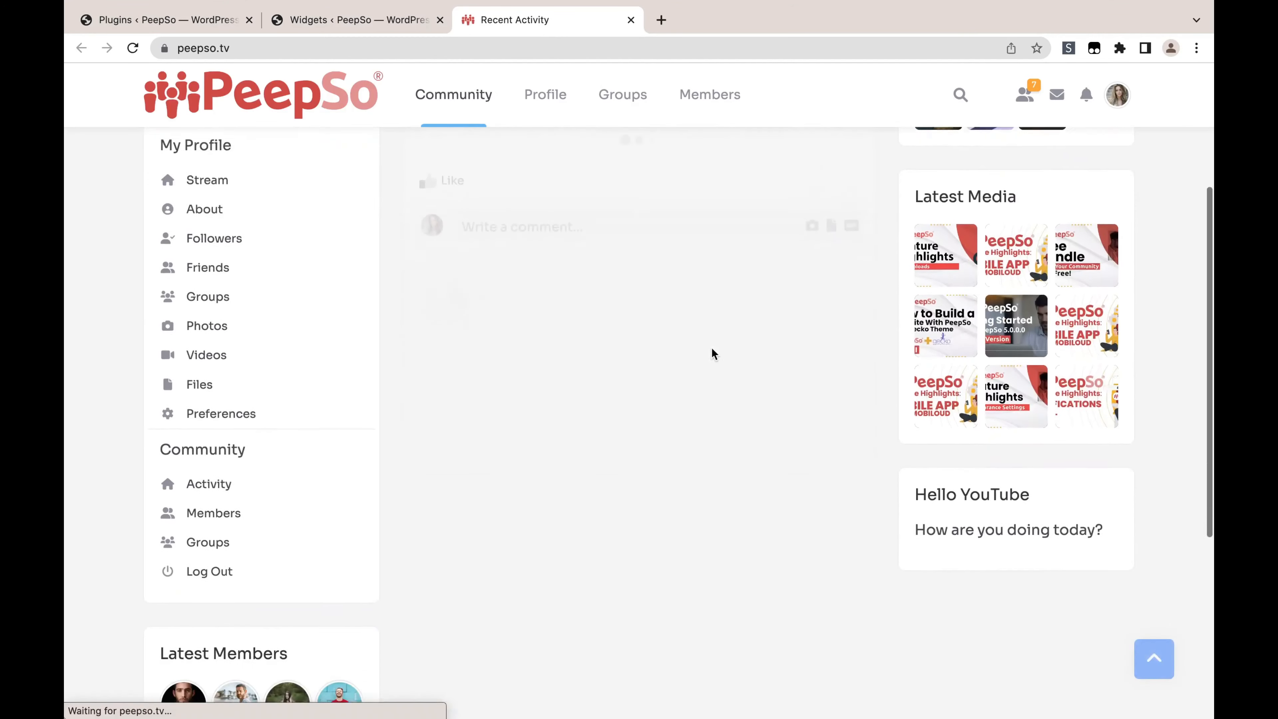
scroll(711, 354, down, 5)
scroll(994, 428, up, 7)
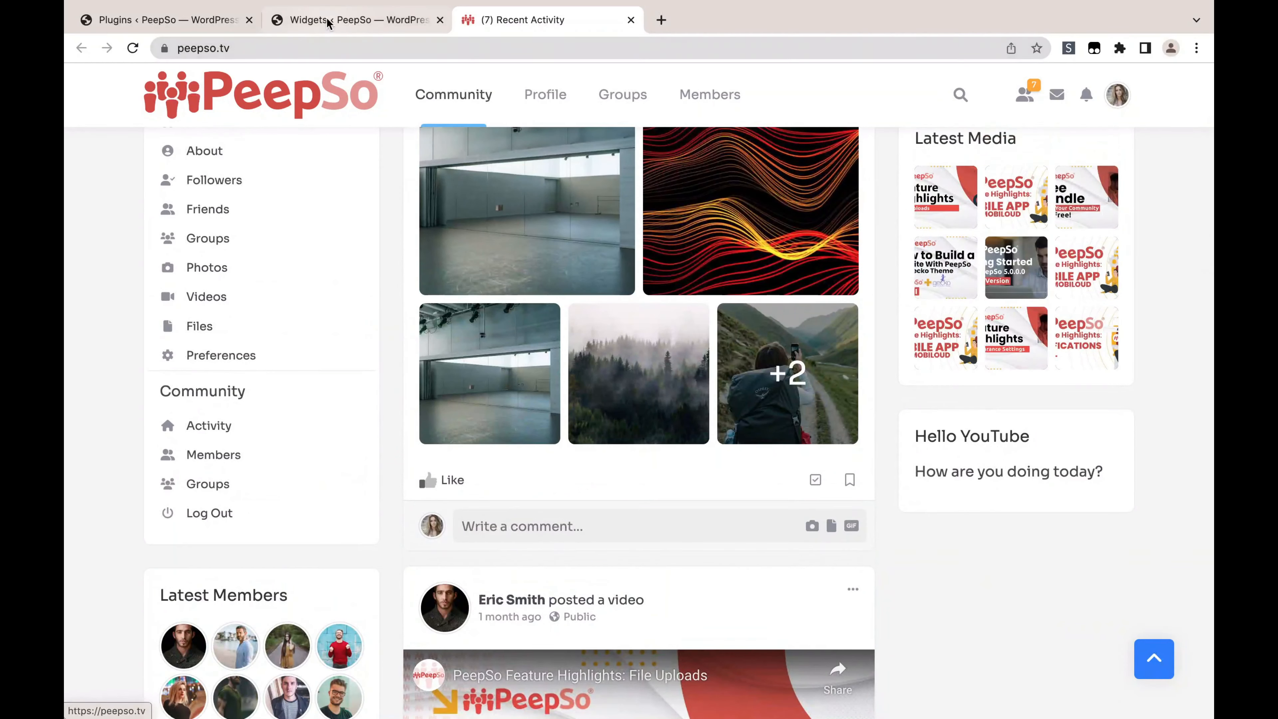
Step: Return to the Widgets page and set the Text widget's Hide/Show option to "Show on checked pages"
click(340, 22)
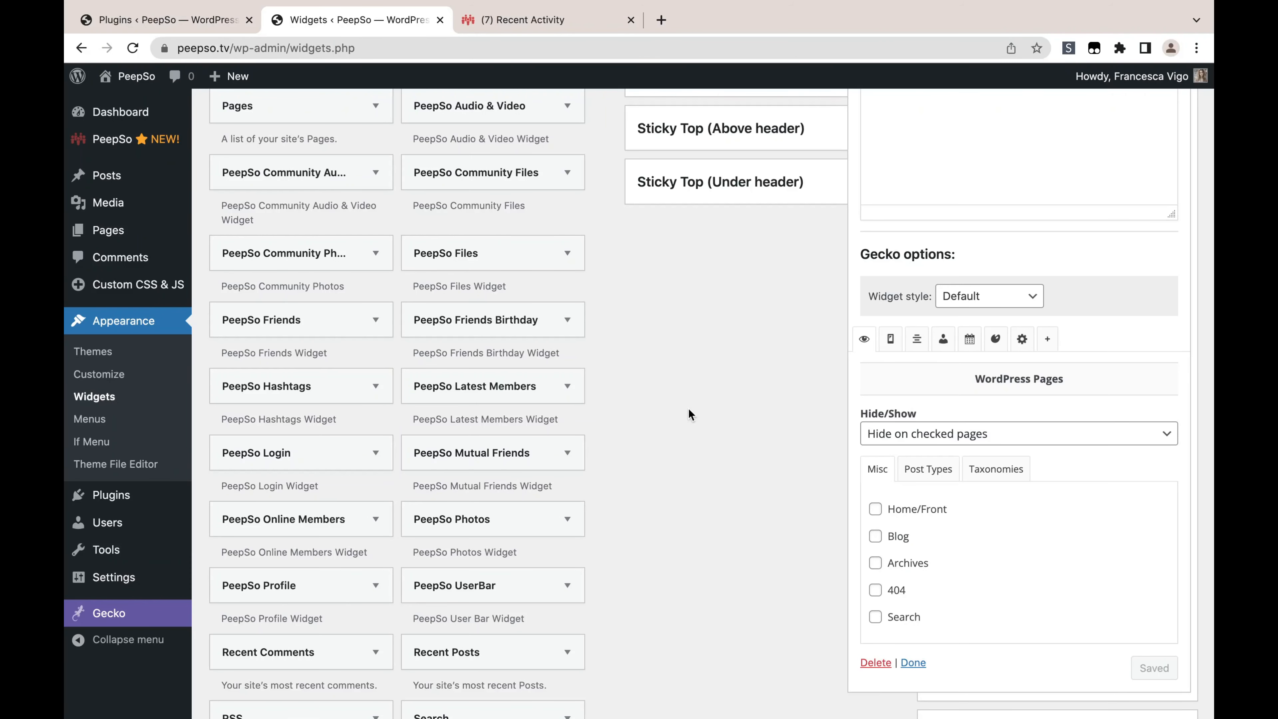
click(1004, 439)
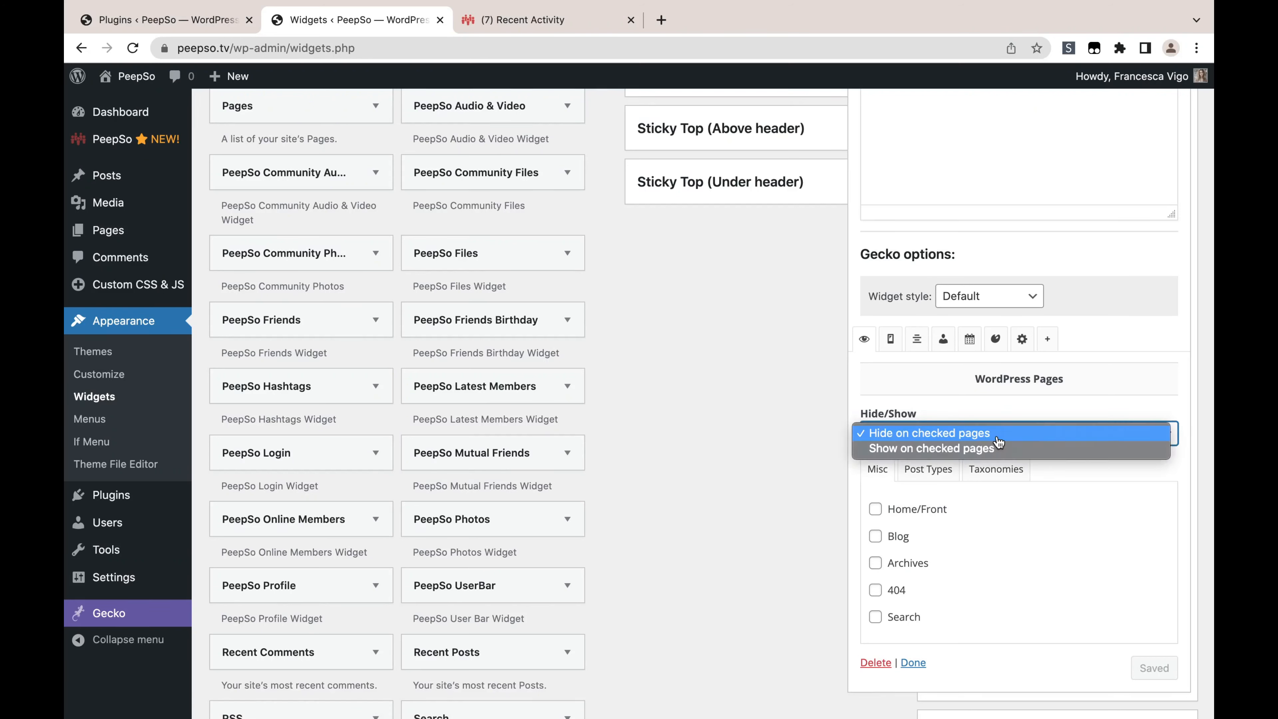
click(949, 419)
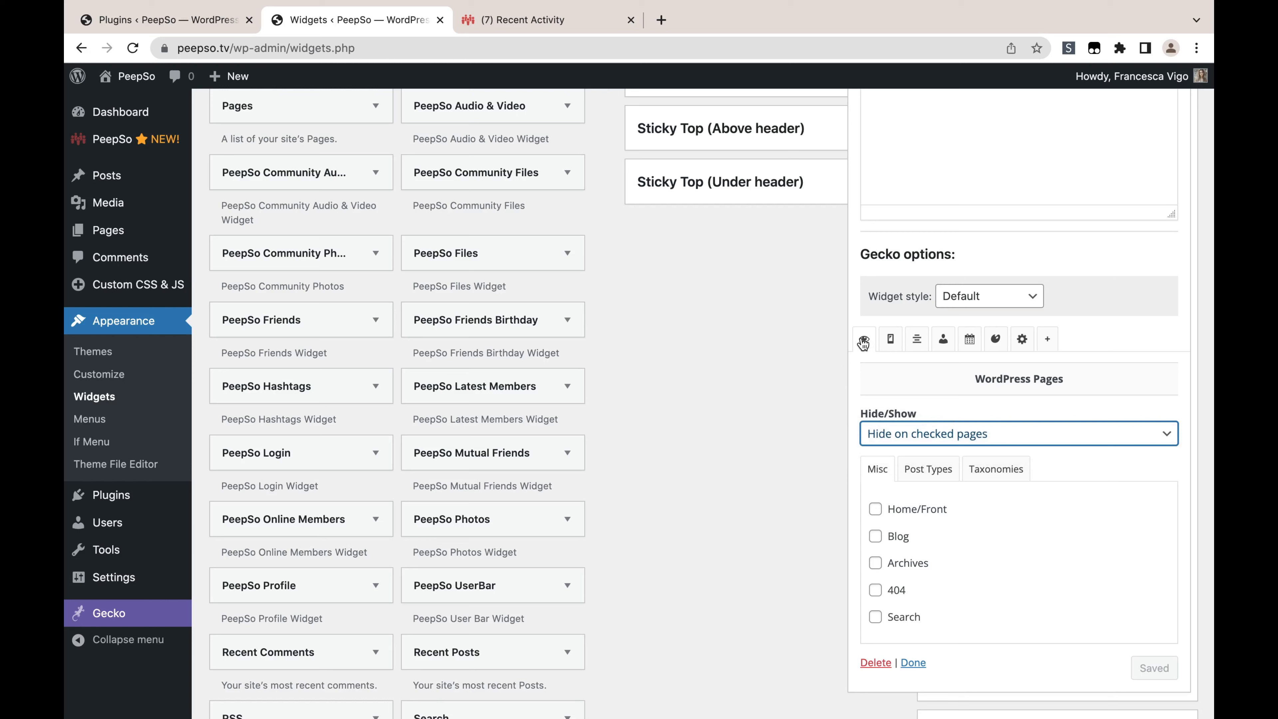
click(1003, 435)
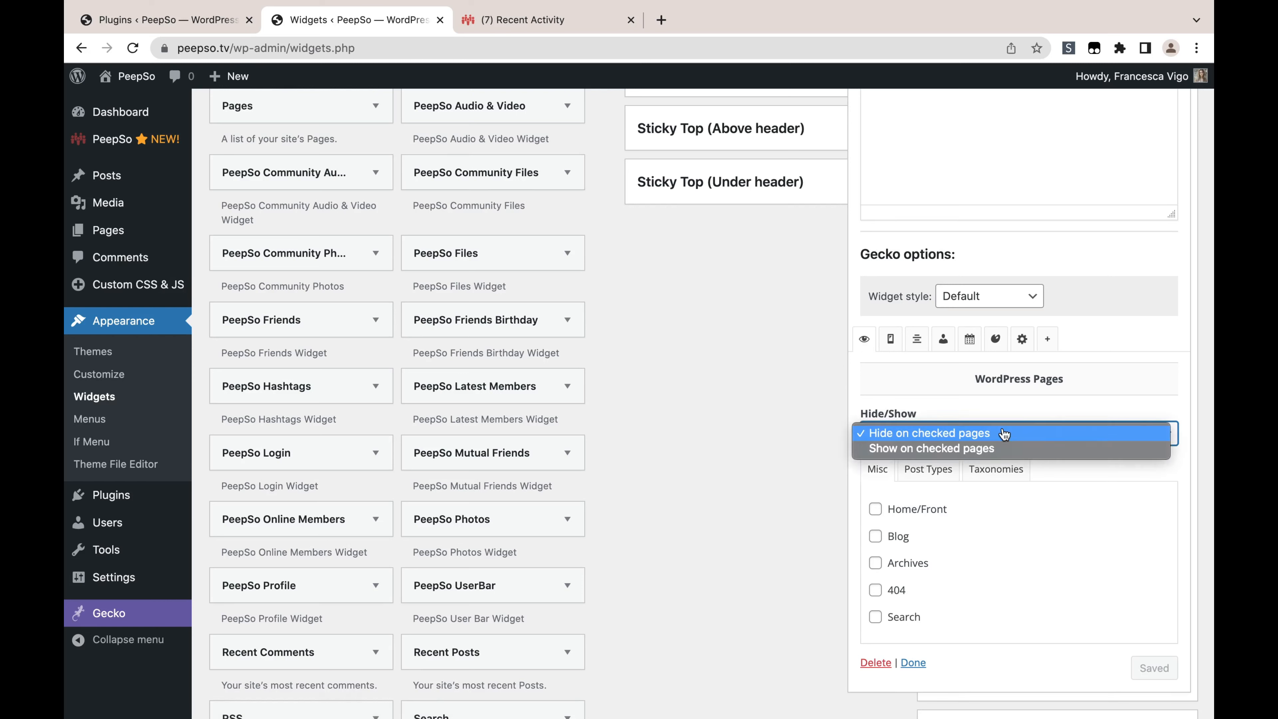
click(896, 452)
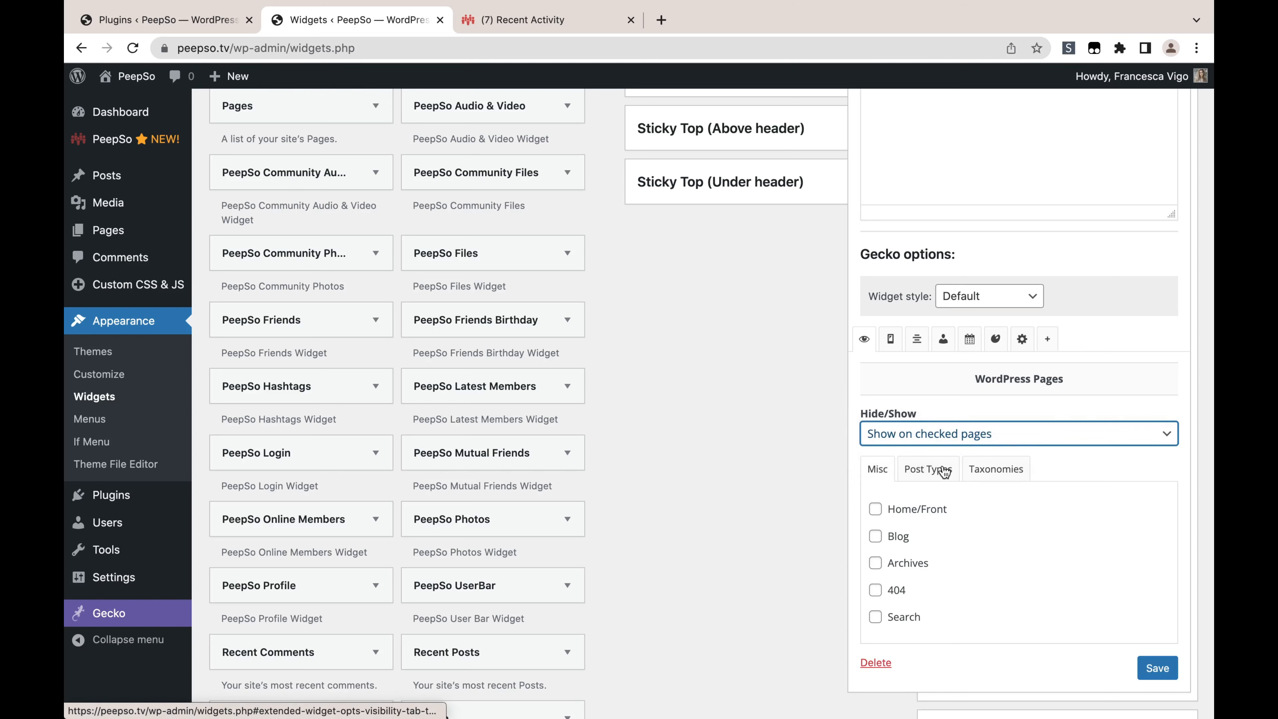
Step: Add the Site Registration page to the Text widget's Post Types page conditions and save the widget
click(930, 471)
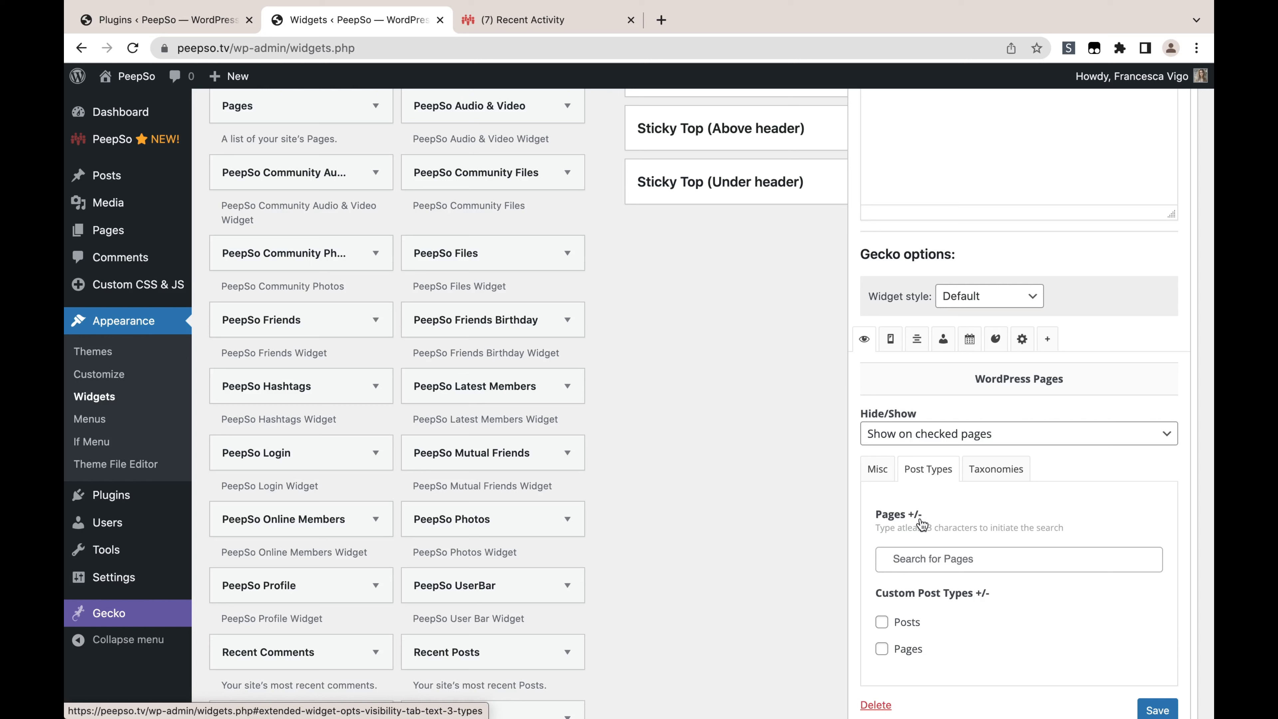
click(914, 559)
text(r)
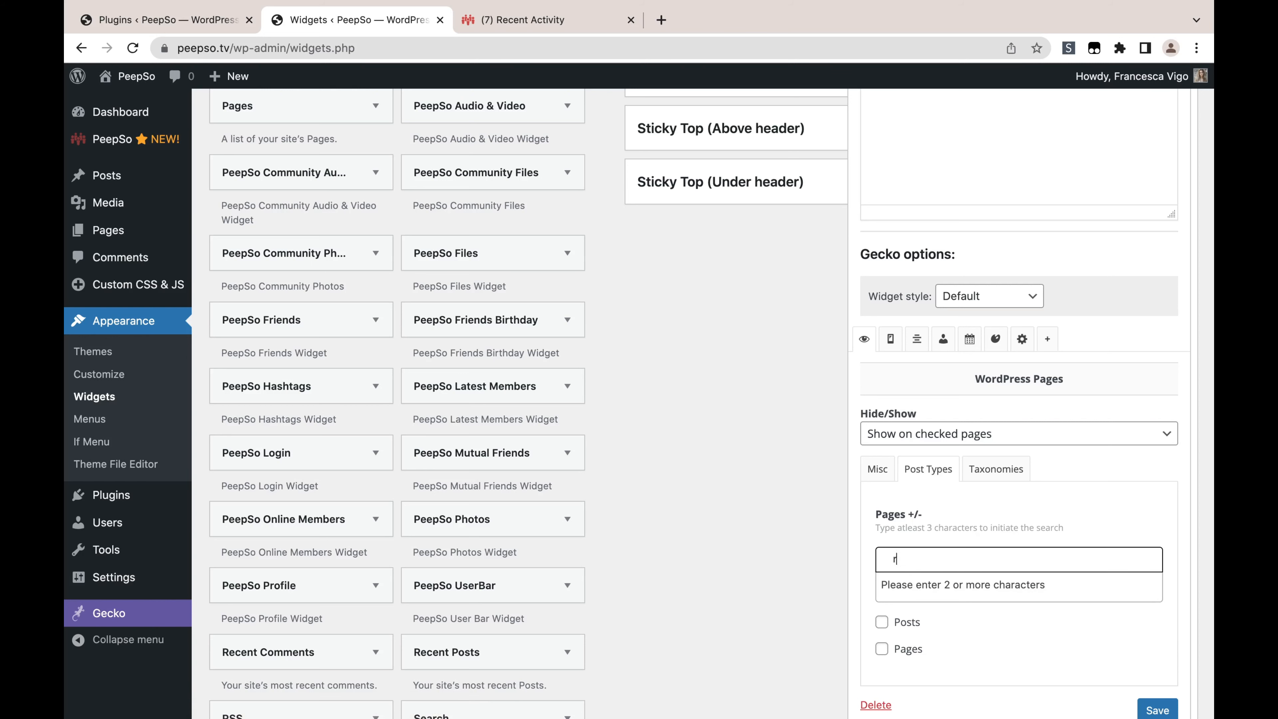
text(egistrati)
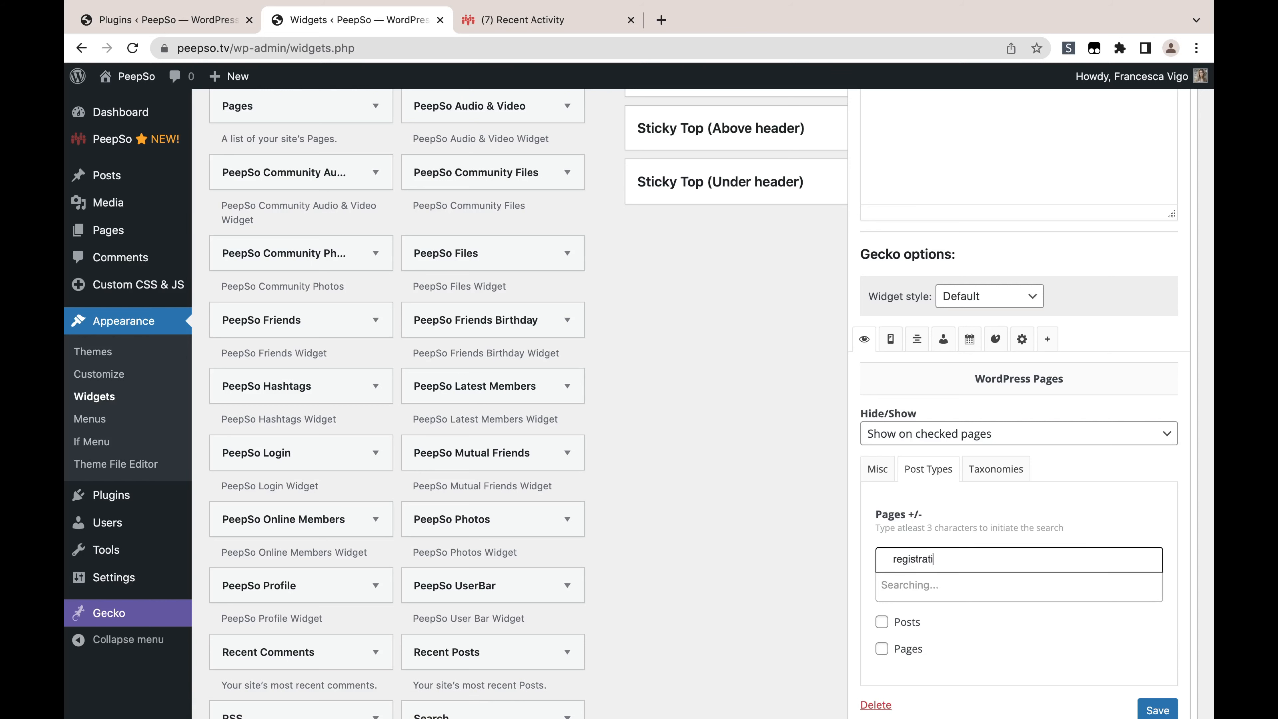
text(on)
key(BackSpace)
key(BackSpace)
key(BackSpace)
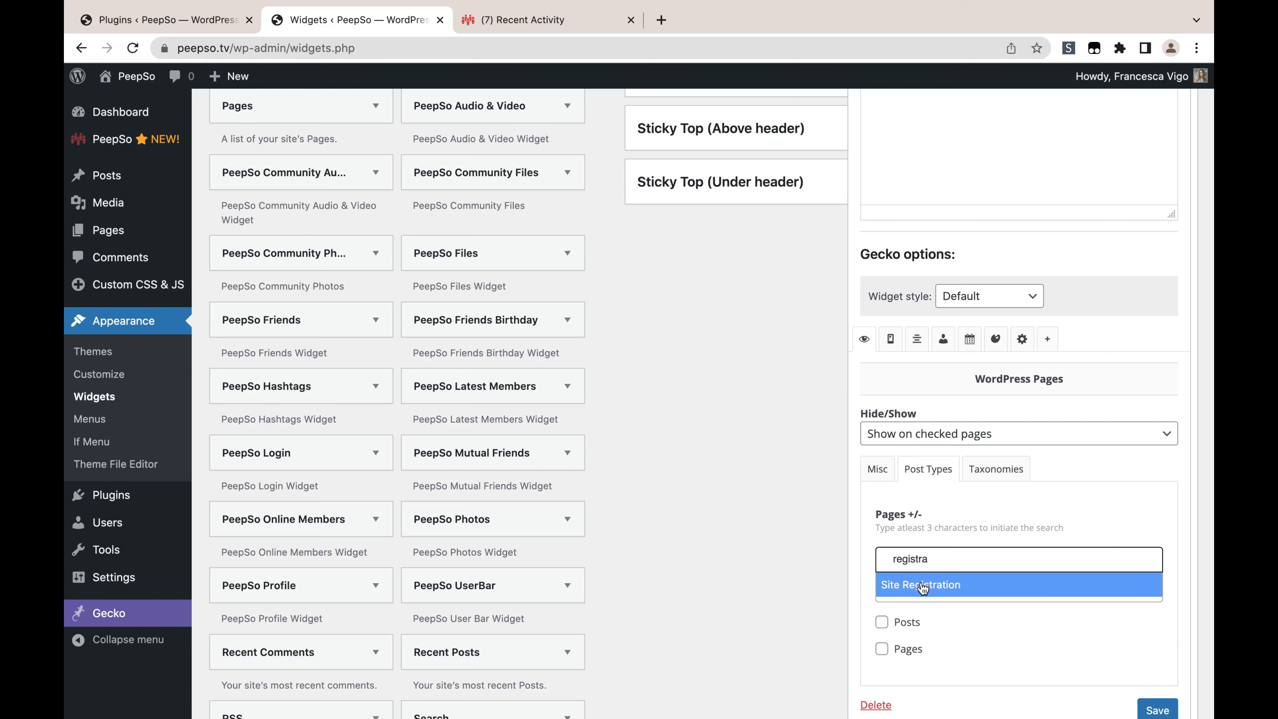
click(948, 586)
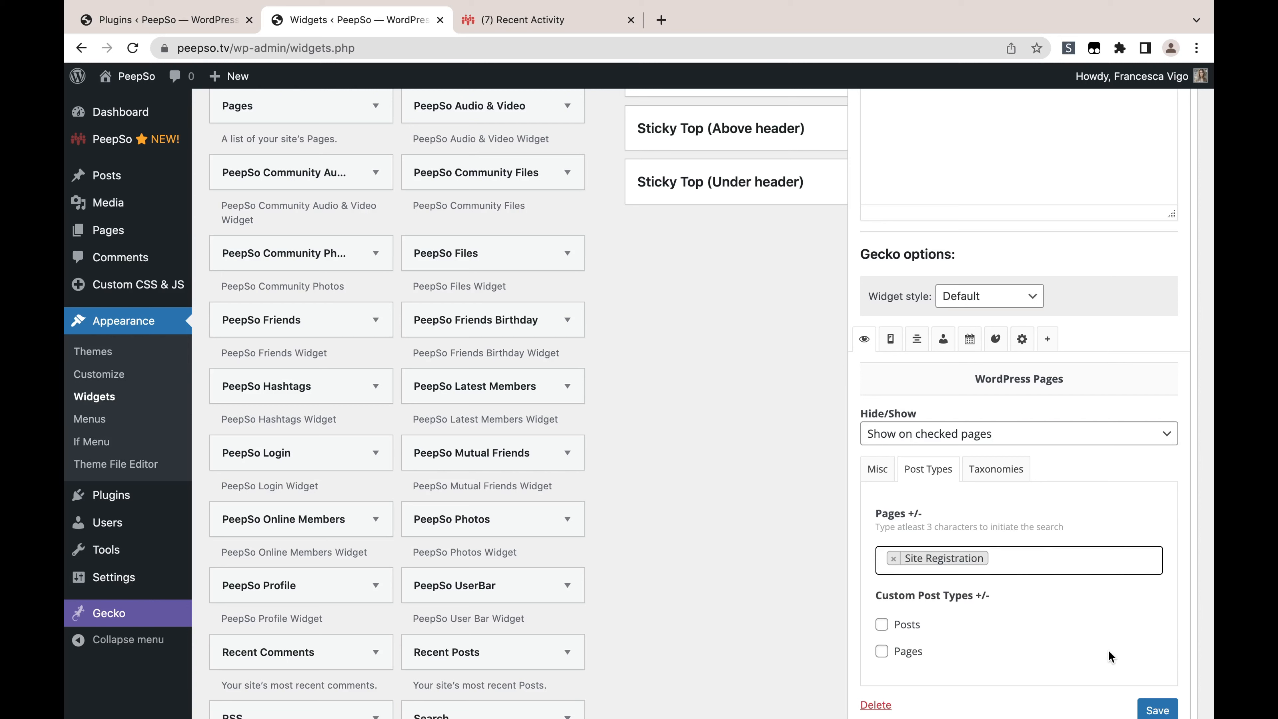
click(1153, 711)
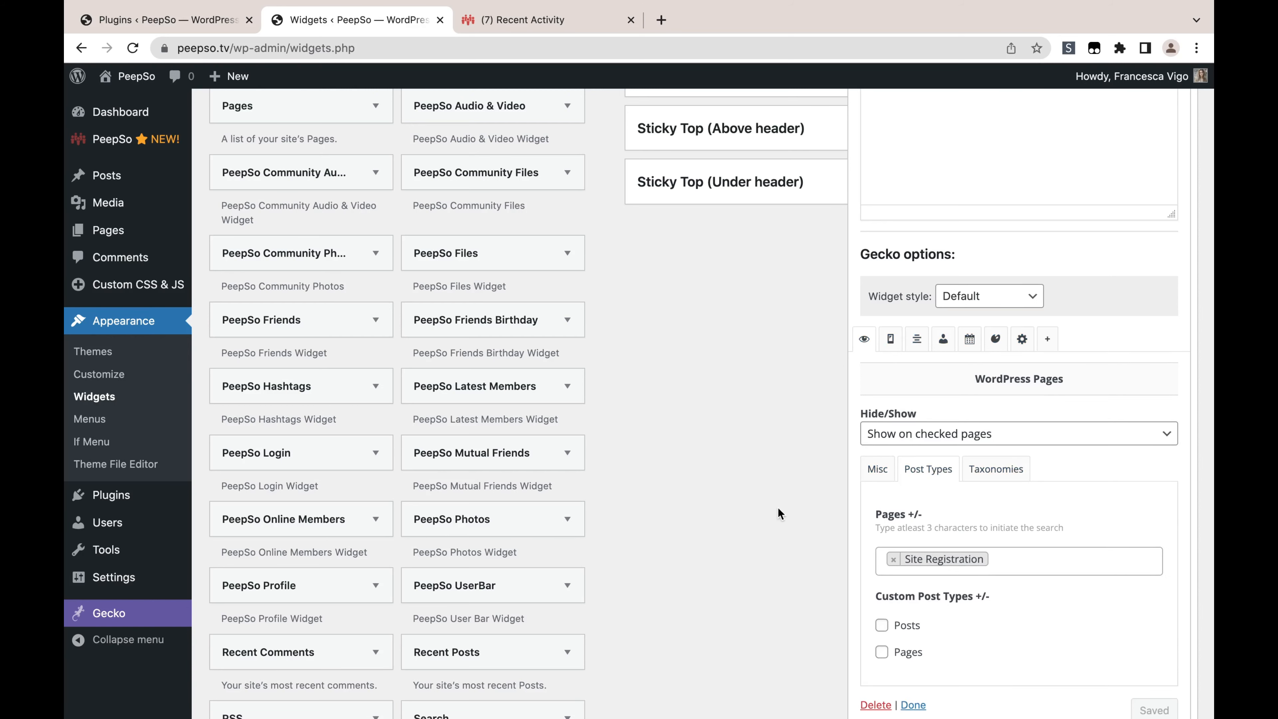
scroll(729, 427, down, 2)
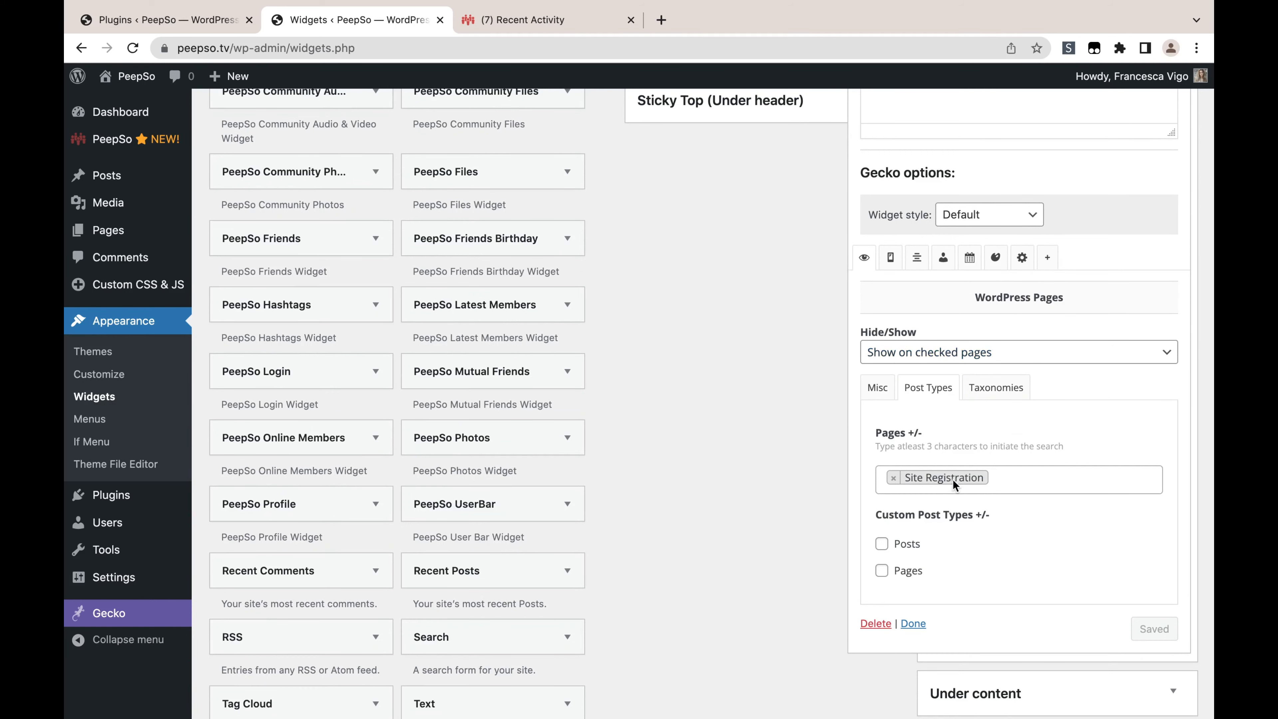
Step: Reload the logged-in community page and check its sidebar for the Text widget
click(528, 23)
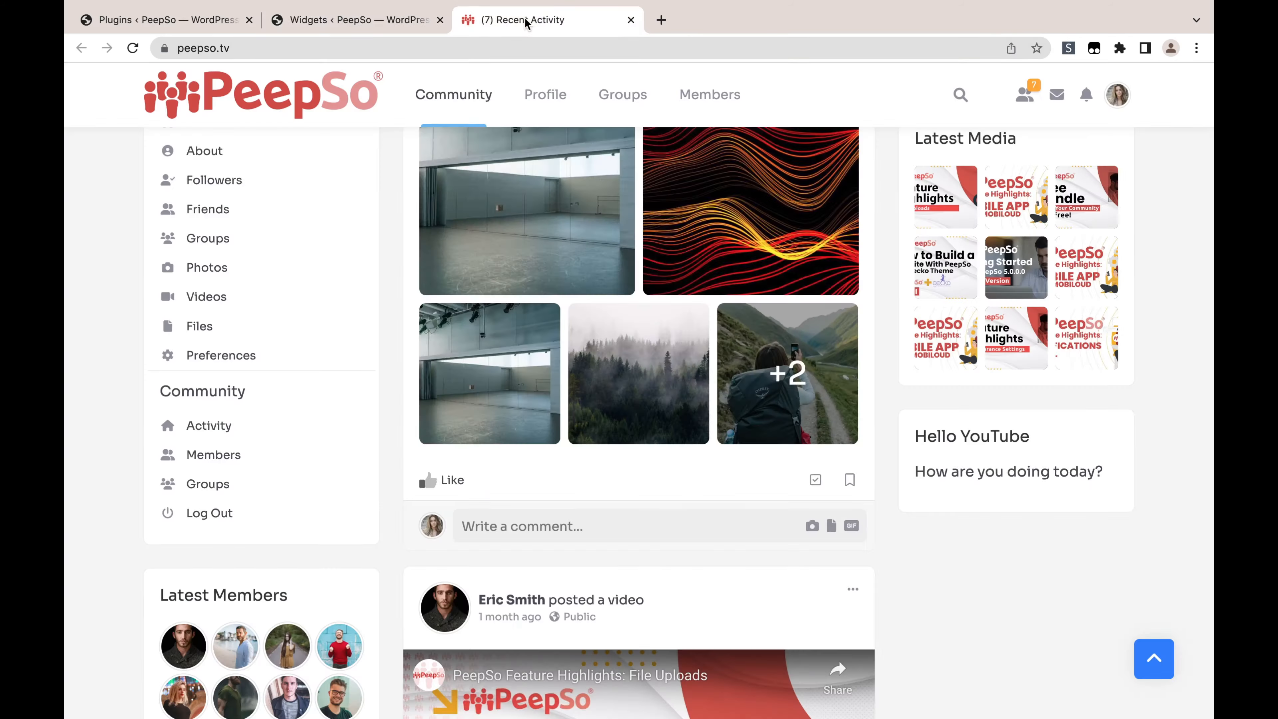
click(132, 50)
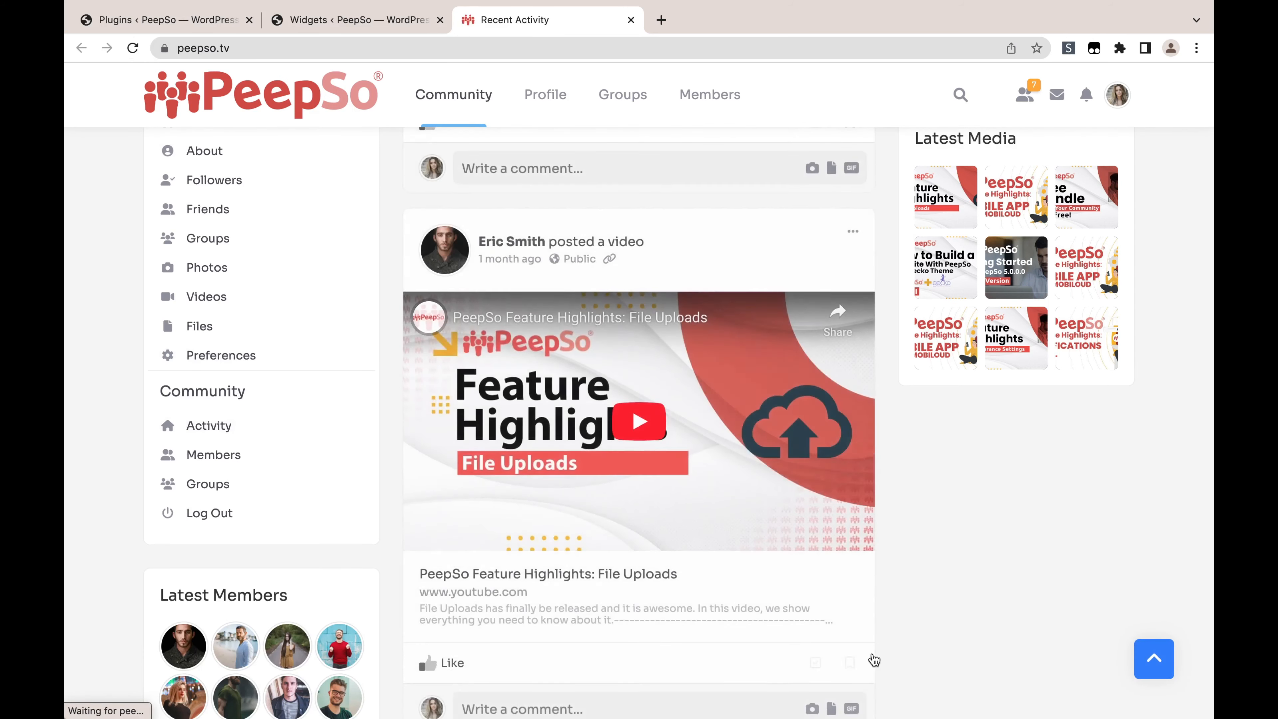
scroll(793, 526, up, 5)
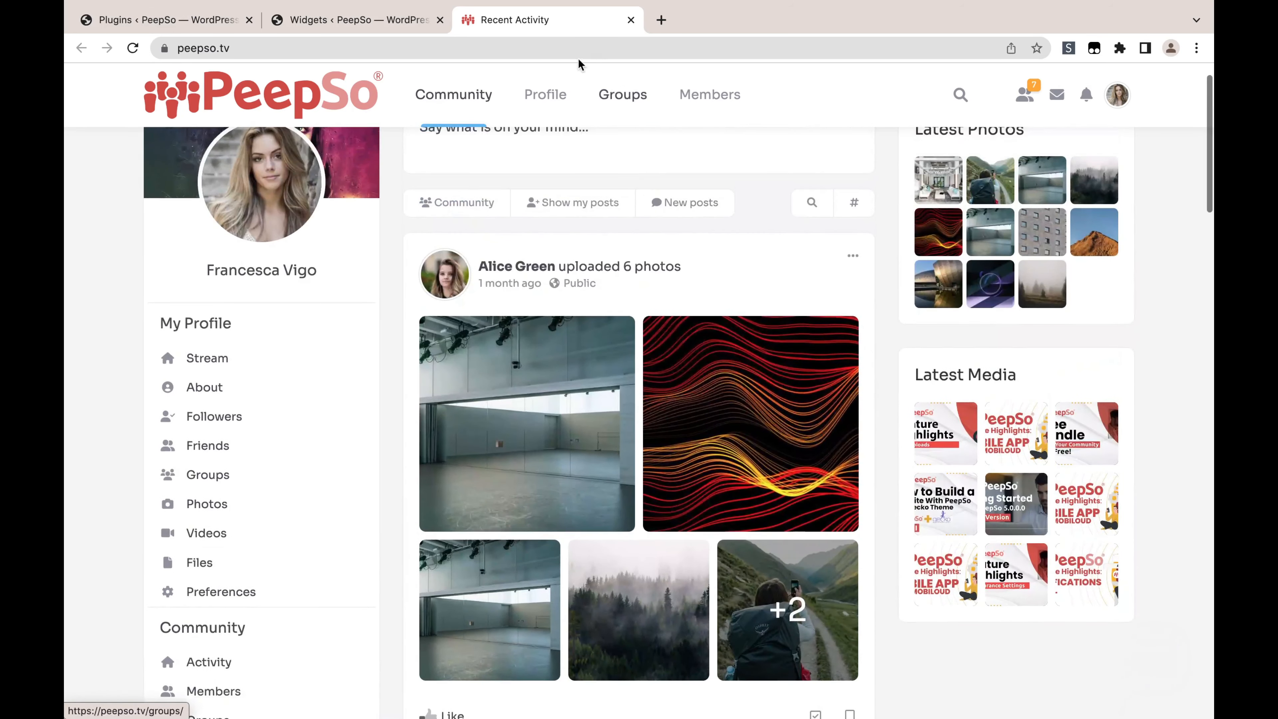
Step: Open the Profile page and check its sidebars for the Text widget
click(543, 93)
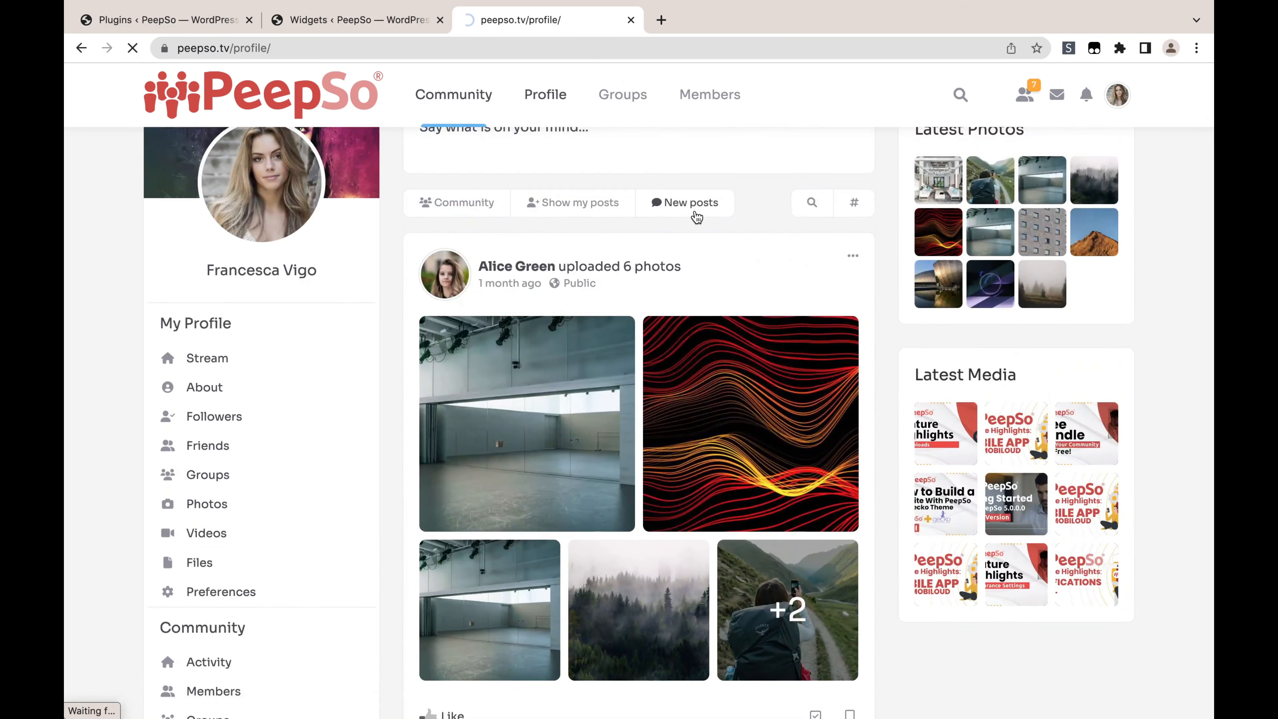
scroll(901, 446, down, 2)
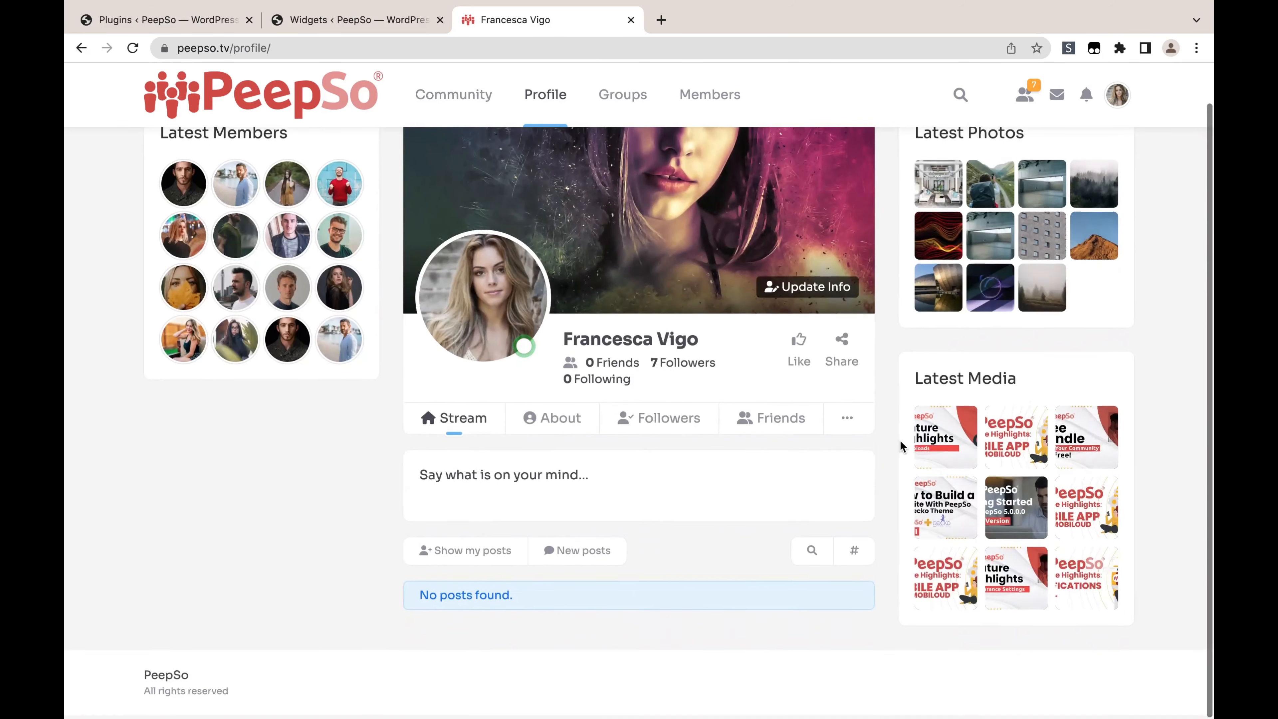
scroll(901, 446, up, 2)
scroll(902, 447, down, 2)
scroll(901, 446, up, 2)
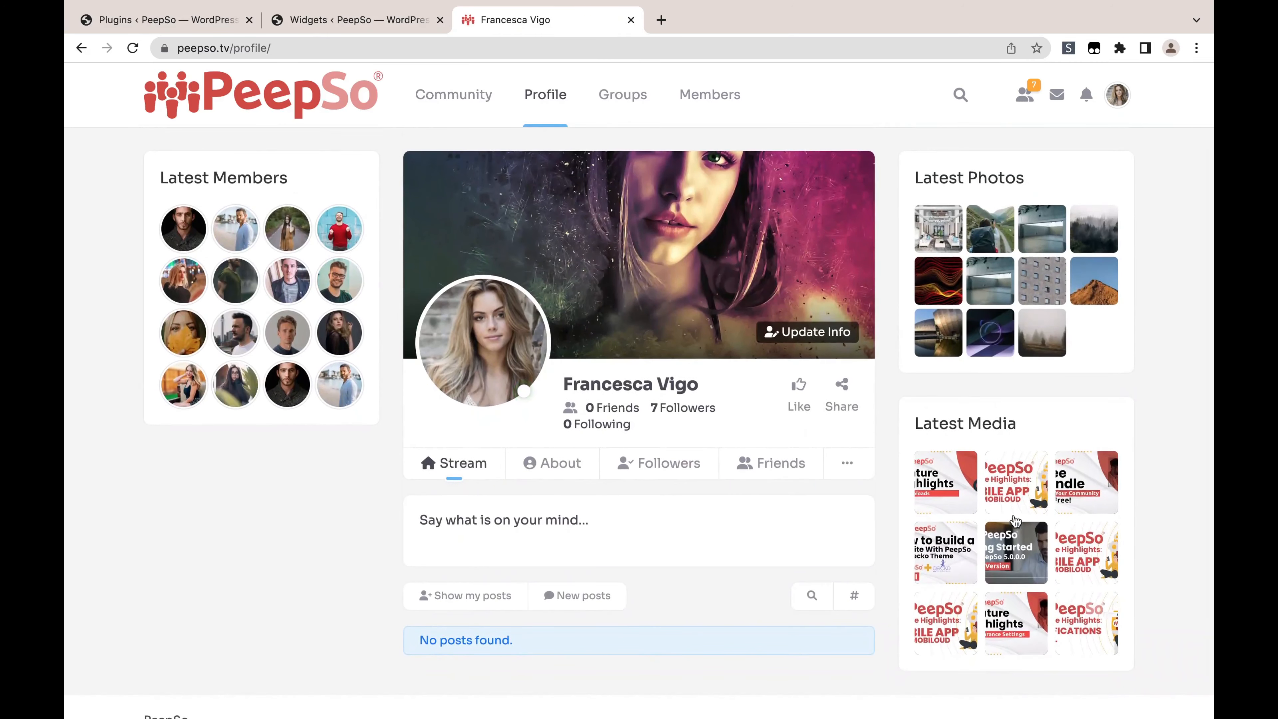
scroll(963, 583, down, 1)
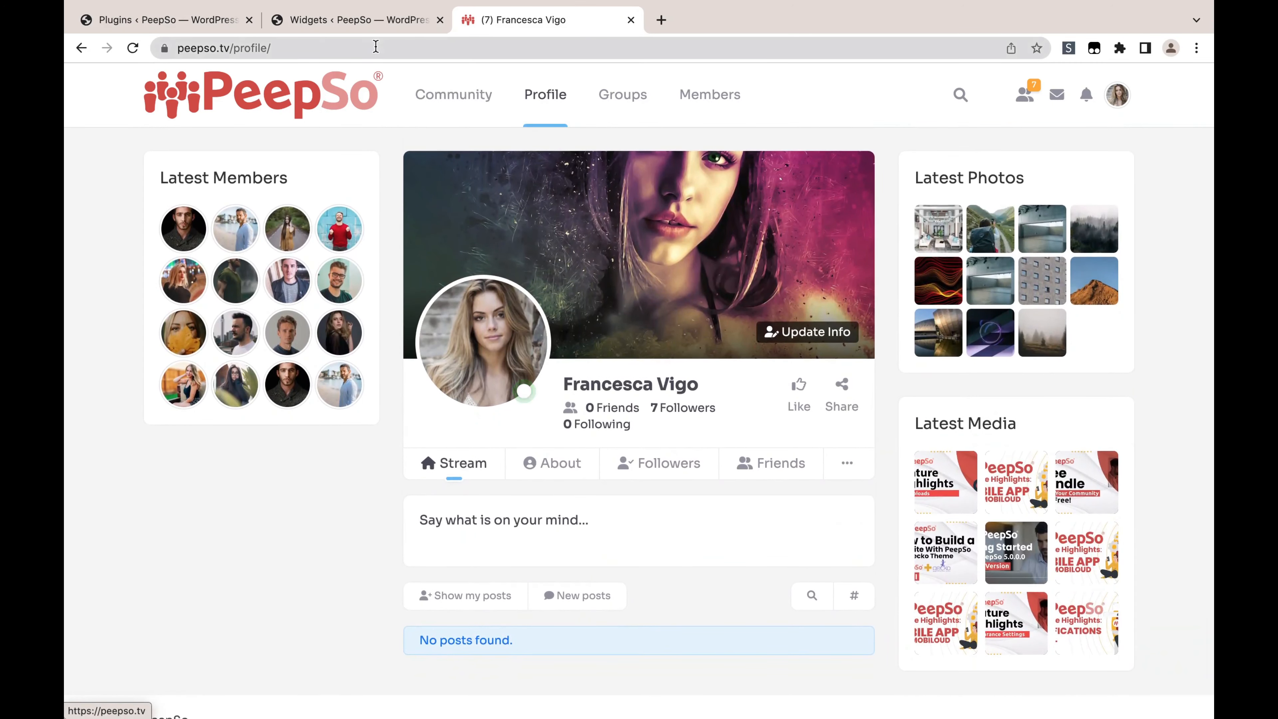
Step: Switch to the incognito window and check the registration page's sidebar for the Text widget
key(ctrl+Up)
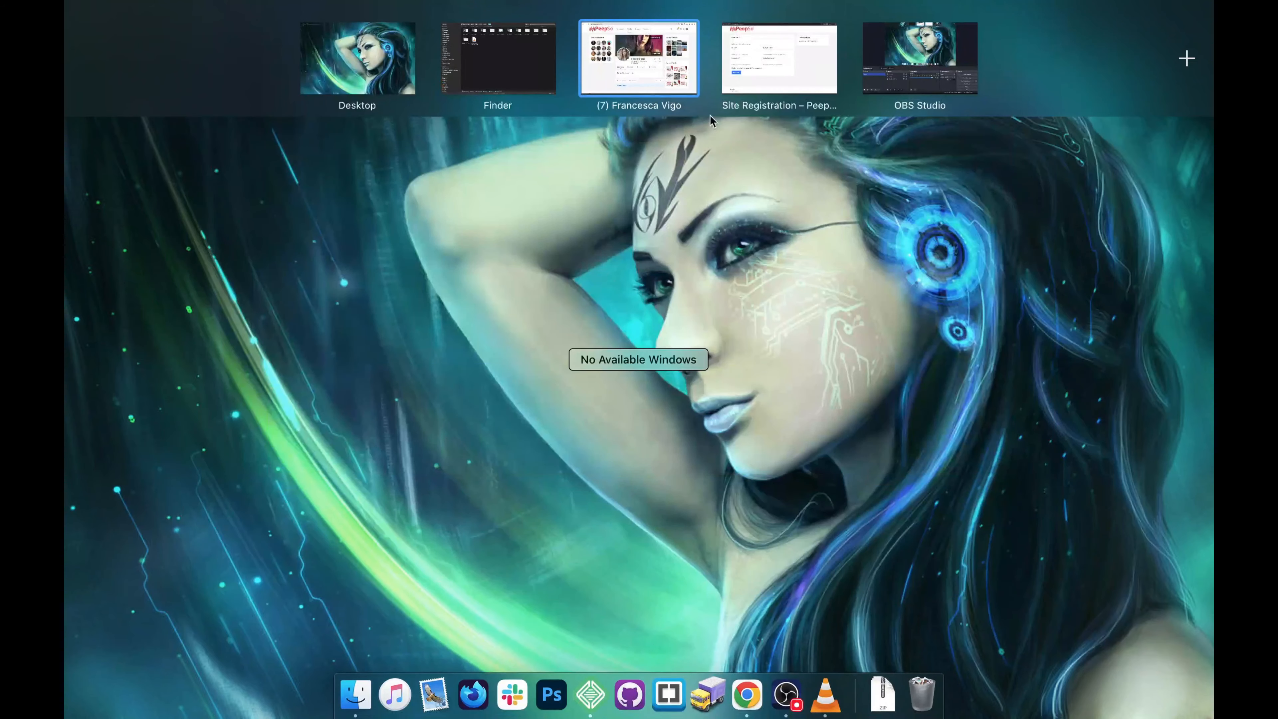
click(772, 77)
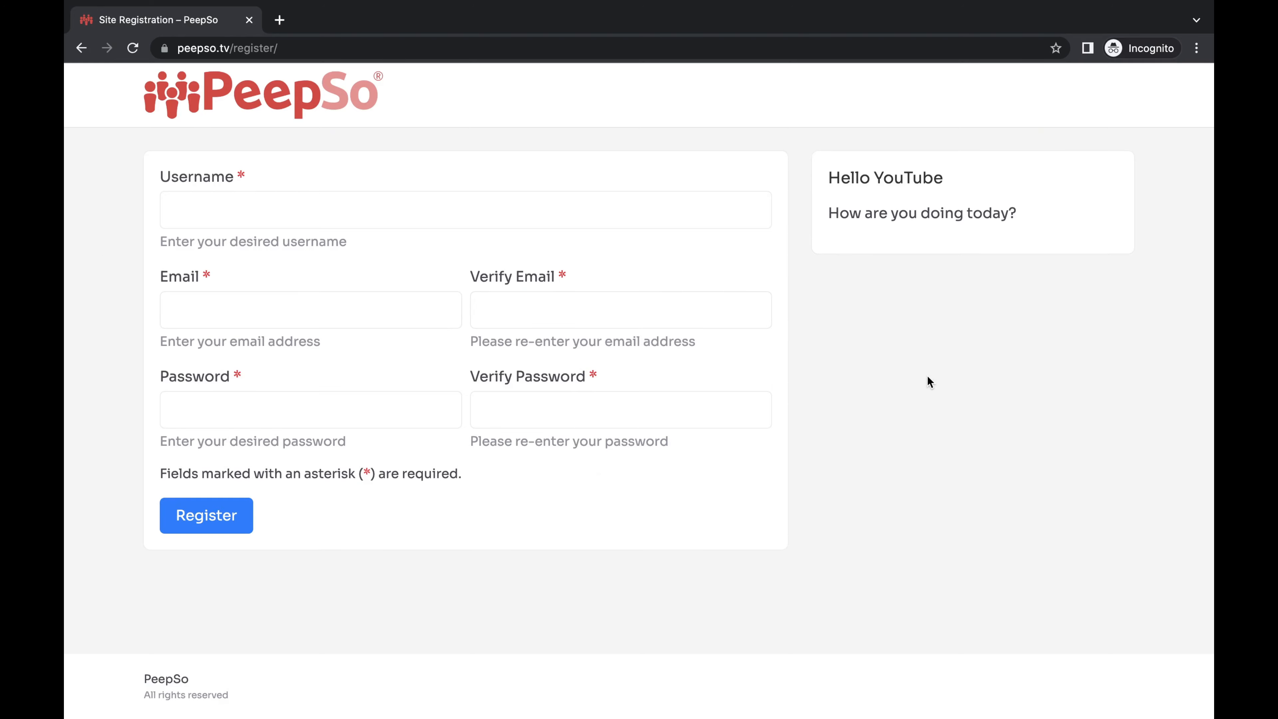
Step: Return to the Widgets admin page, restrict the Text widget's user login state to Show only for Logged-out Users, and save it
key(ctrl+Up)
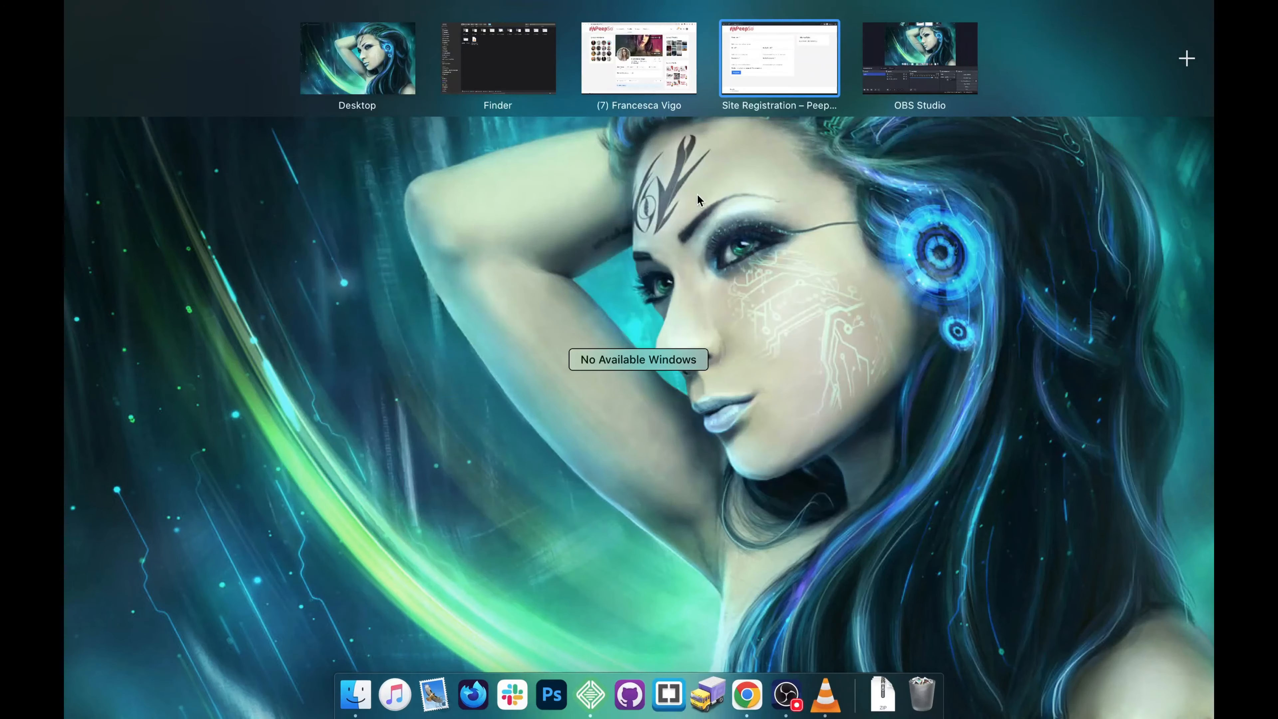
click(638, 99)
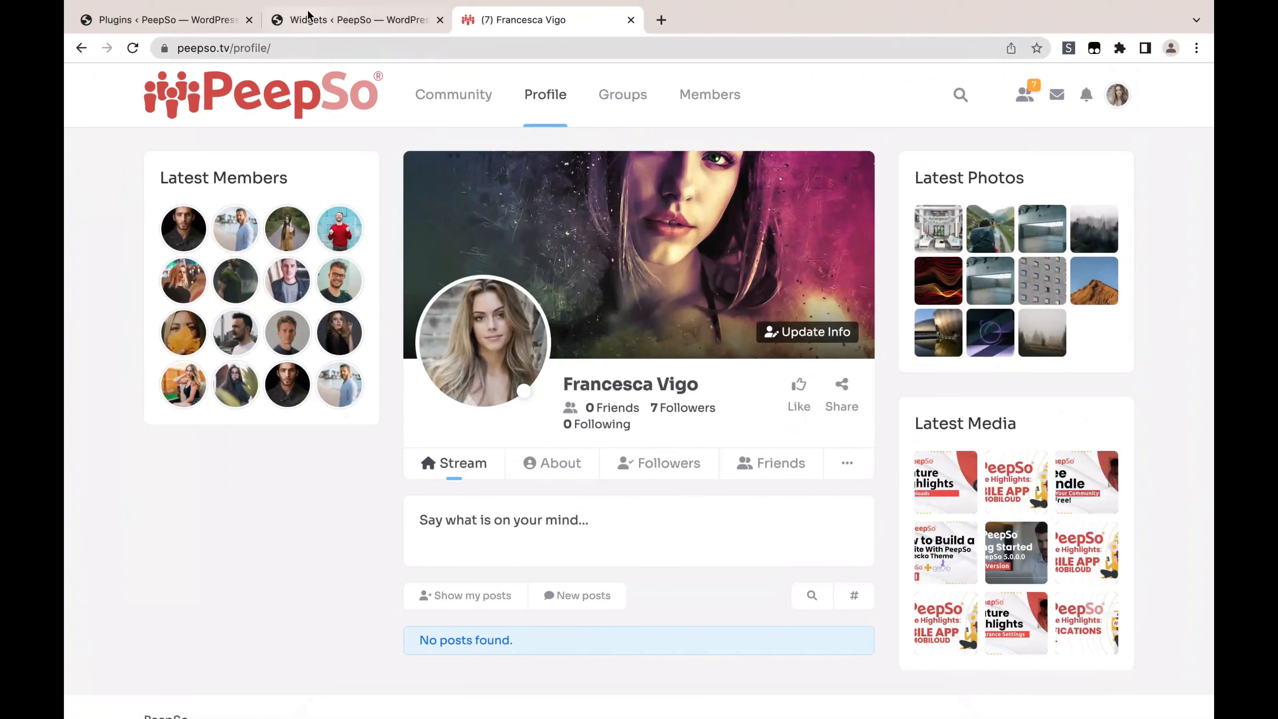
click(307, 15)
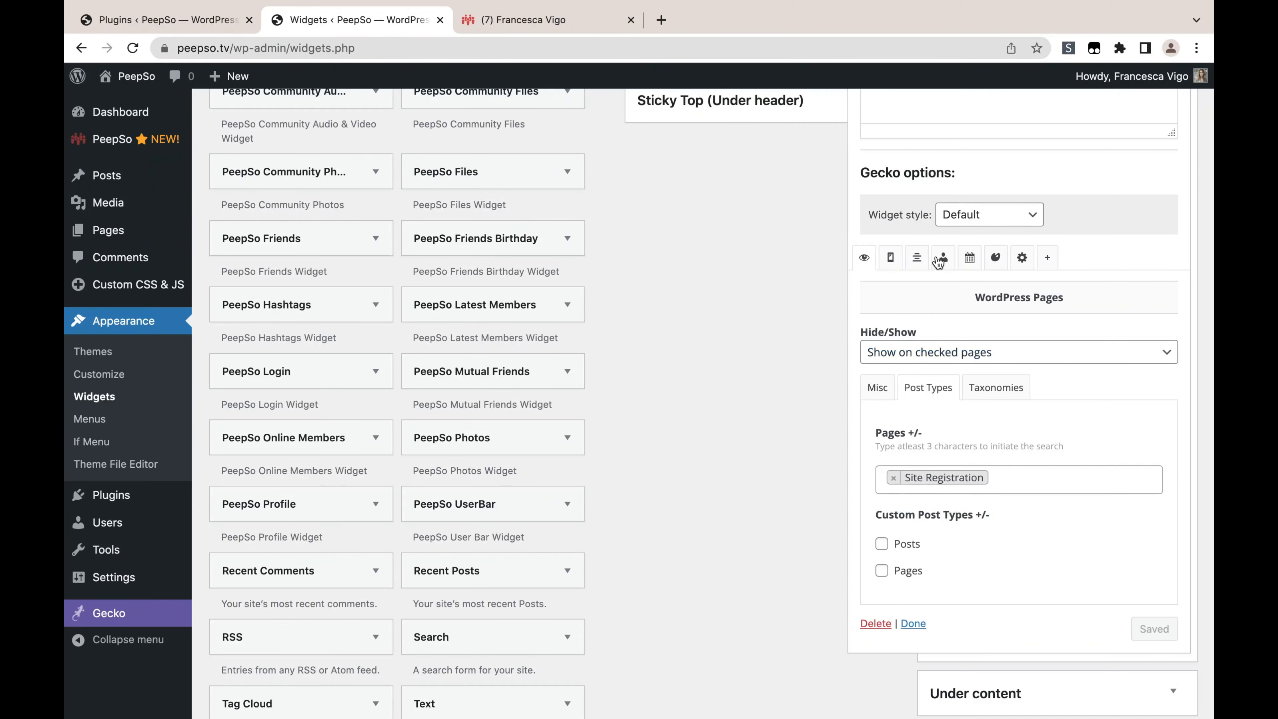
click(942, 258)
click(969, 337)
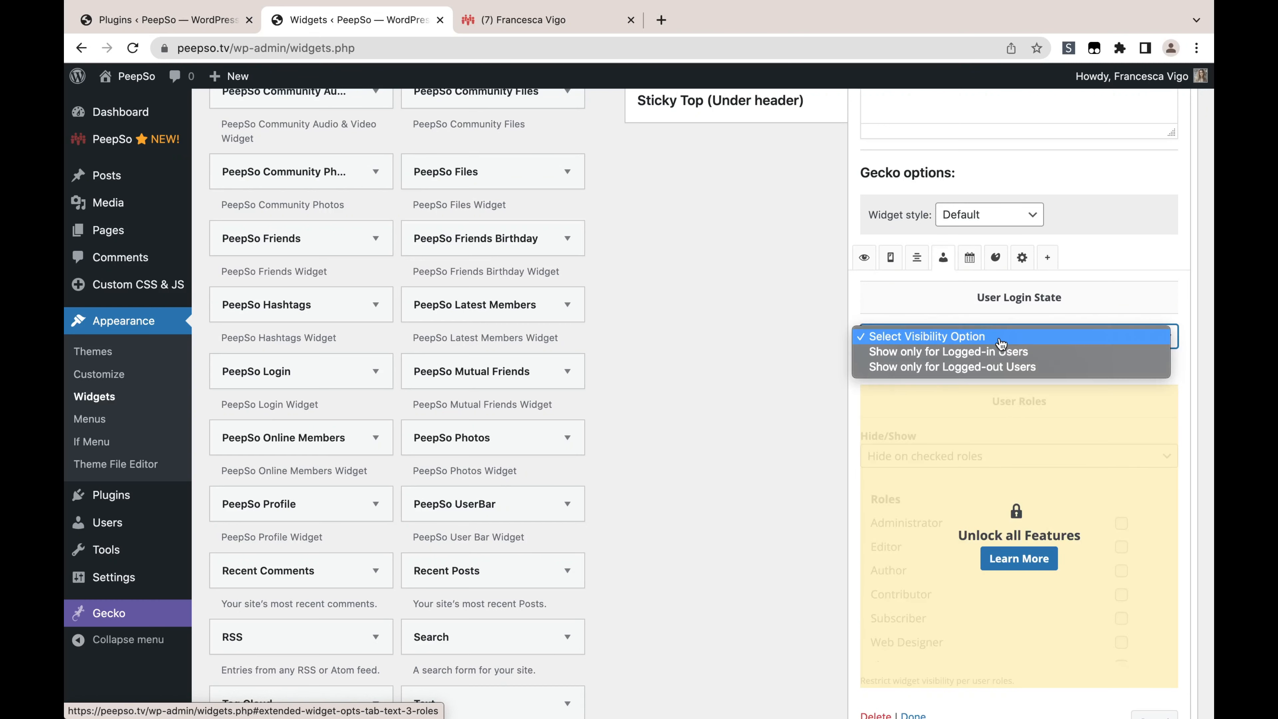
click(920, 367)
scroll(1040, 483, down, 5)
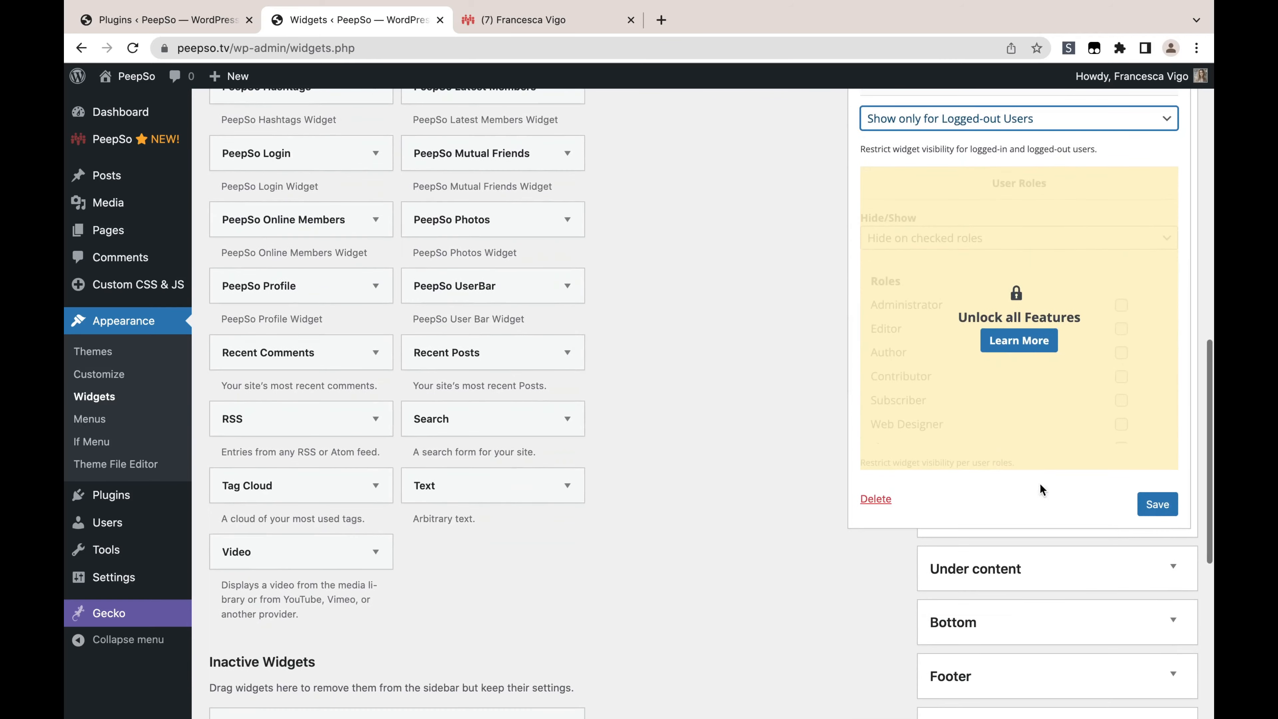
click(1145, 503)
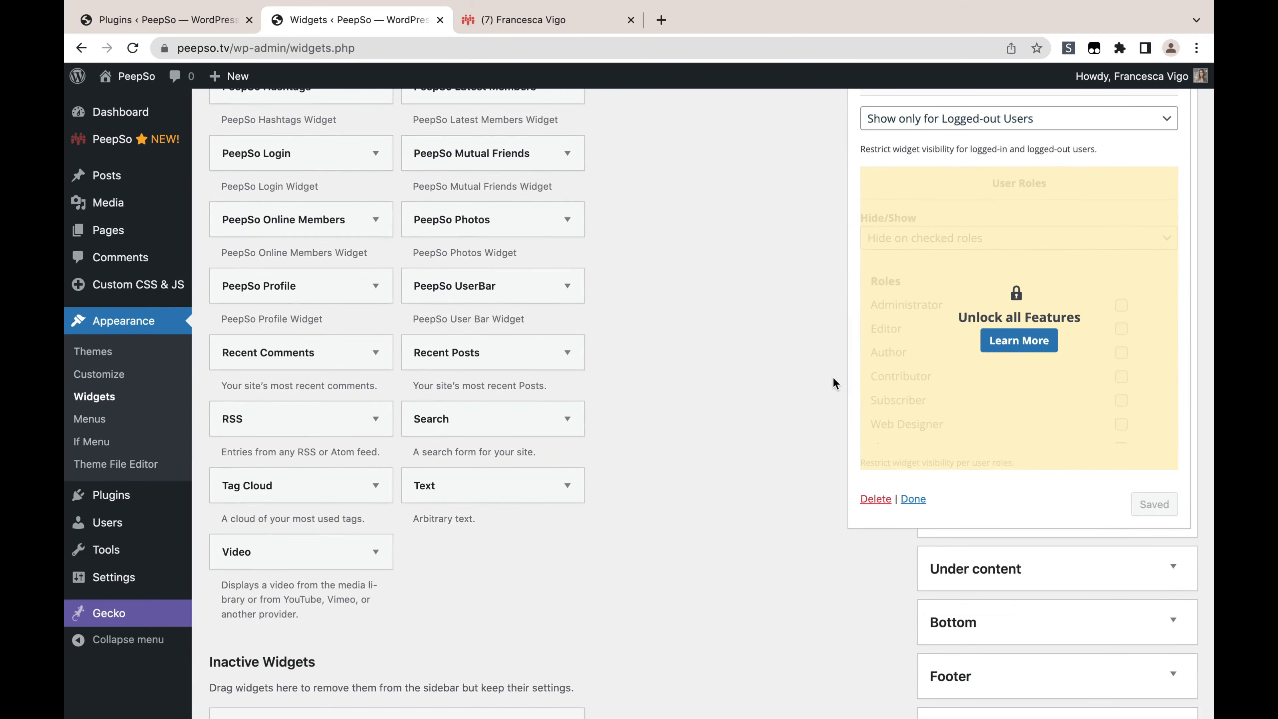
Step: Switch back to the incognito window with the site registration page
scroll(769, 485, up, 3)
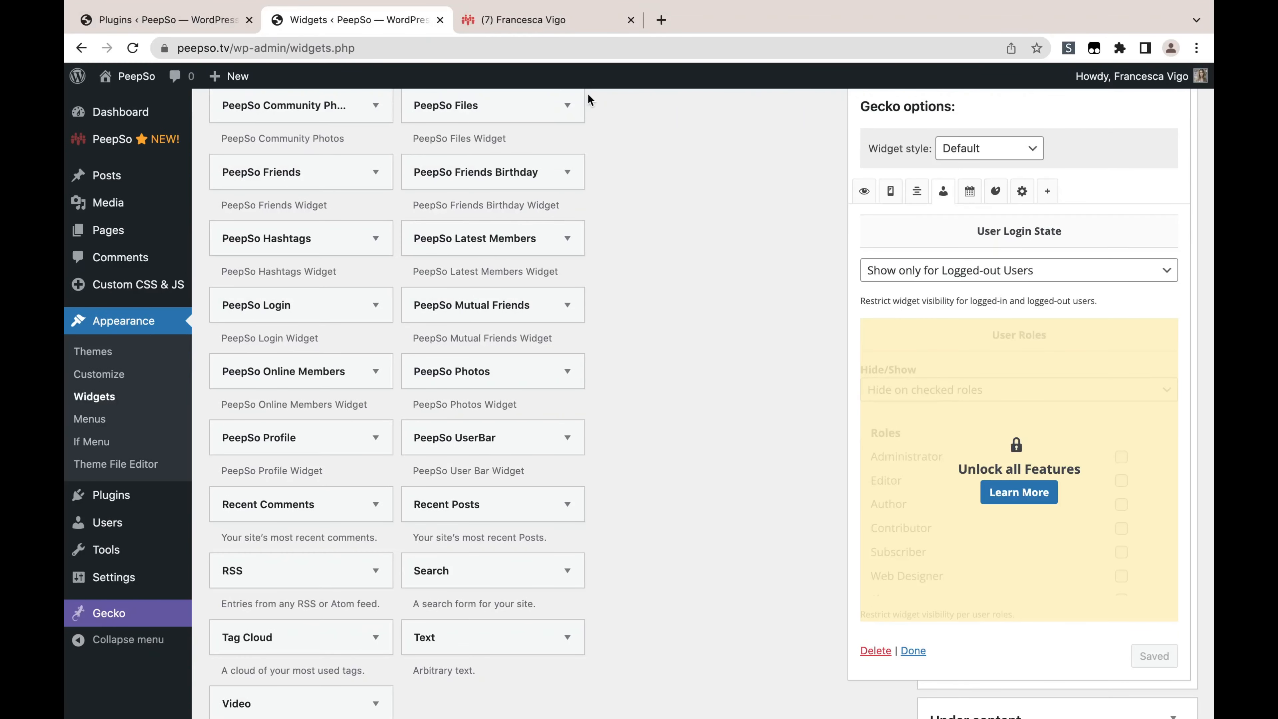
scroll(692, 459, up, 8)
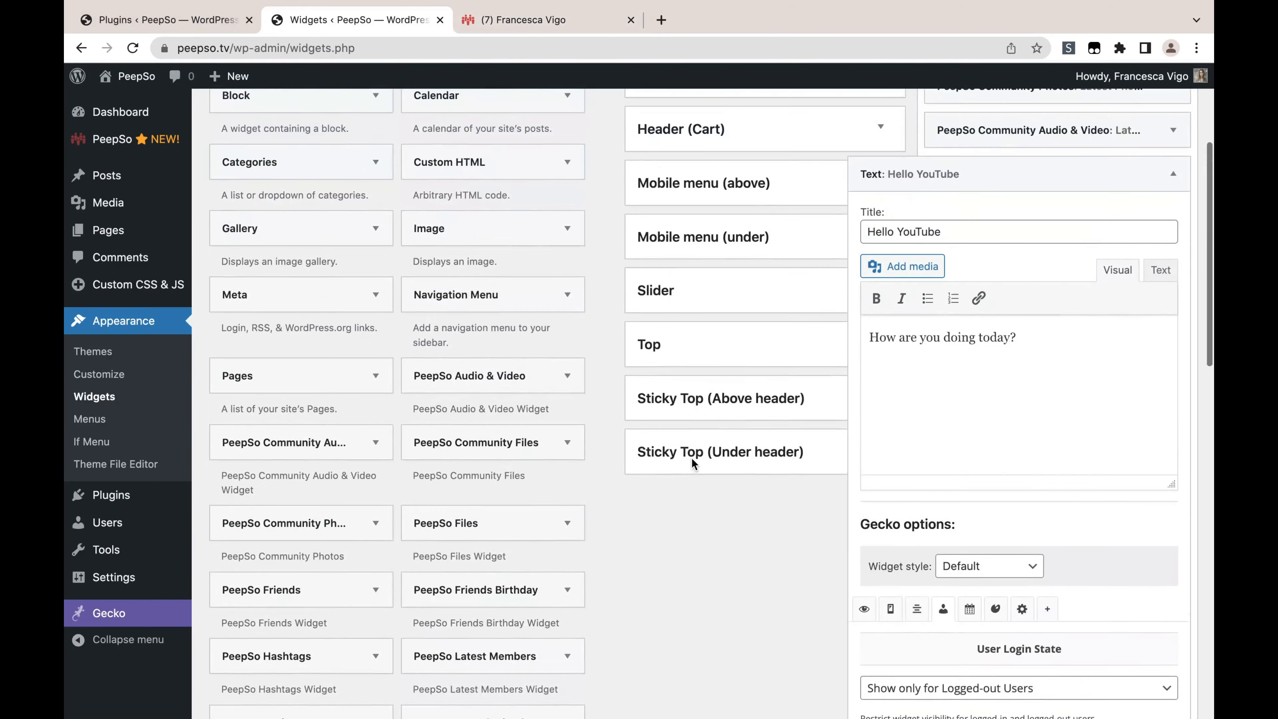
scroll(692, 461, up, 2)
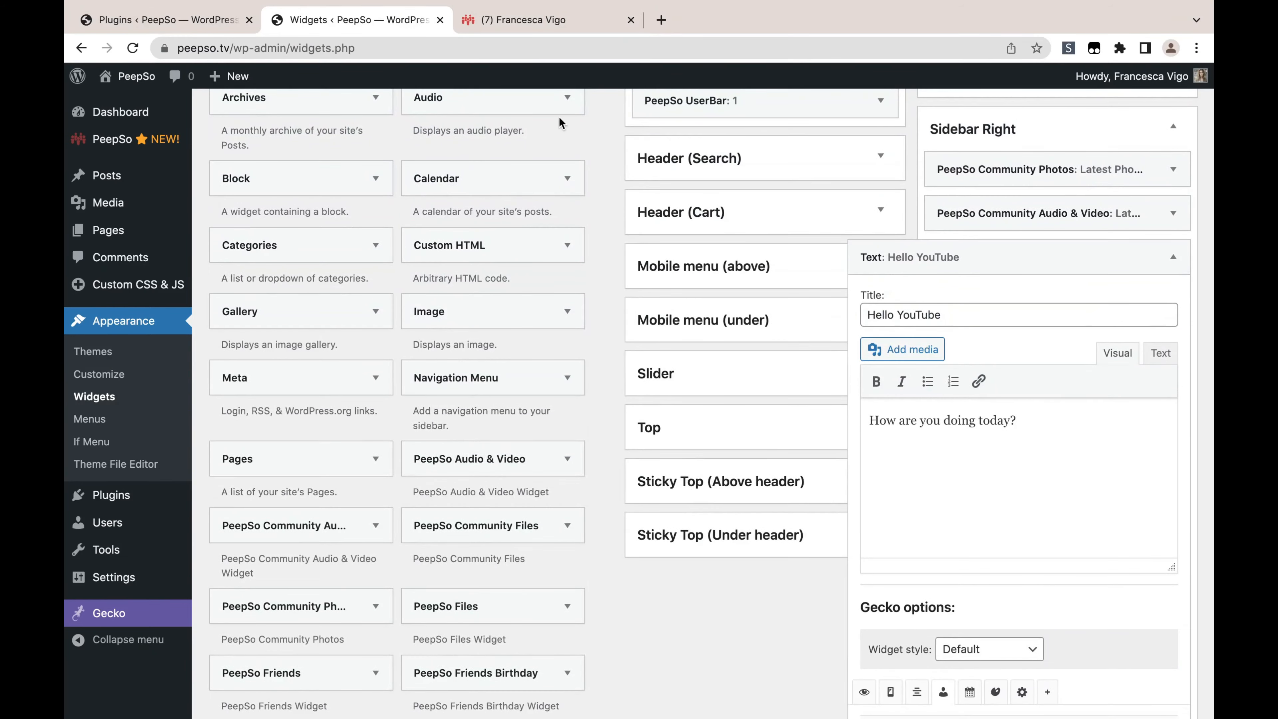
key(ctrl+Up)
click(751, 72)
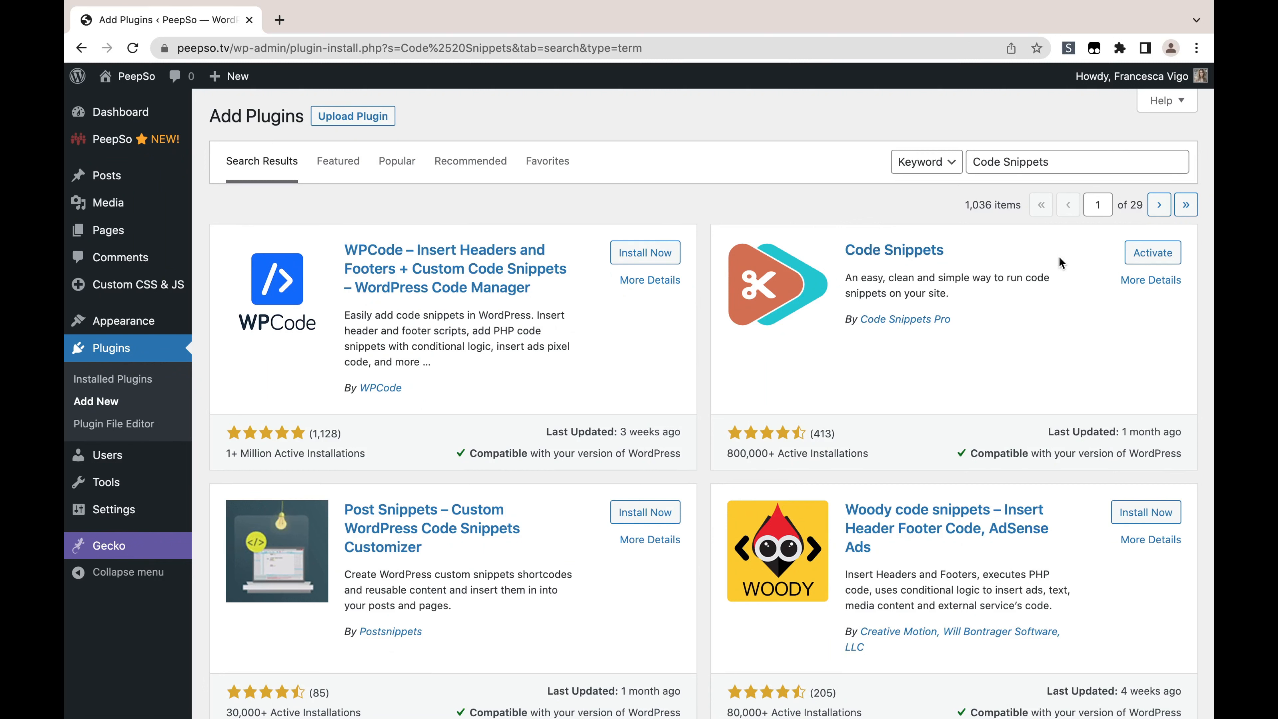
Step: Activate the Code Snippets plugin and open its list of all snippets
click(1144, 257)
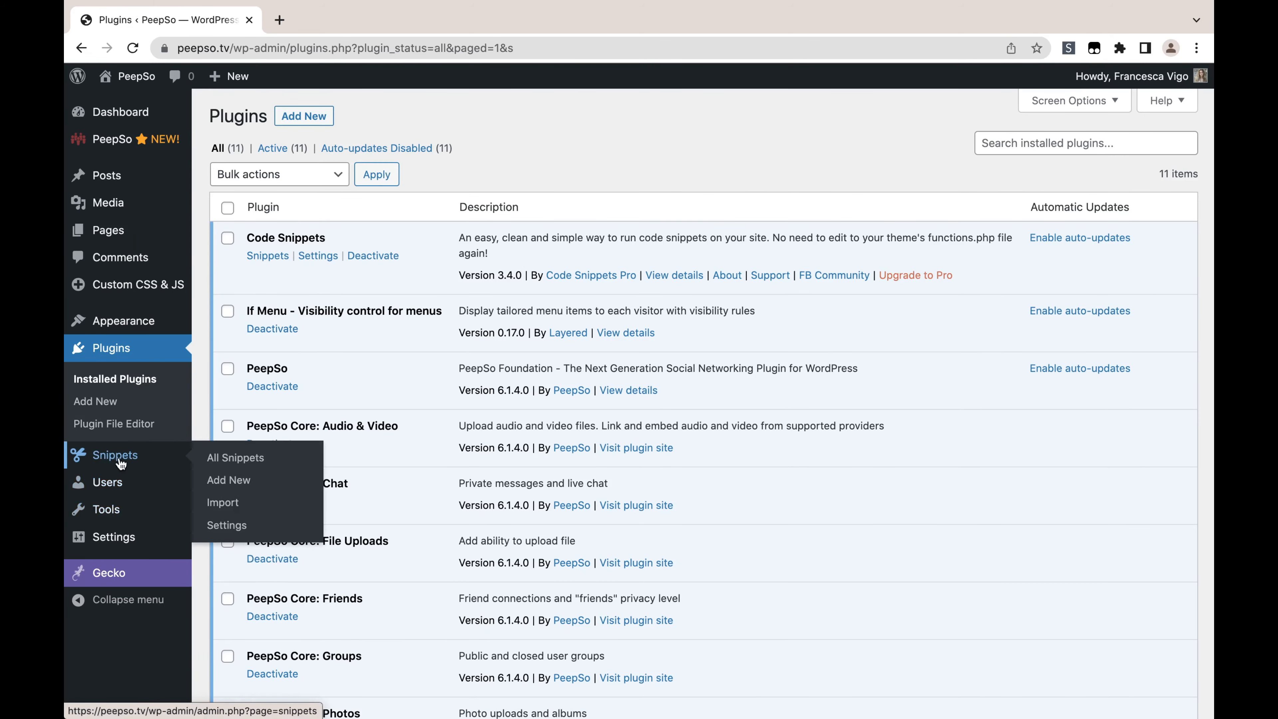
click(100, 458)
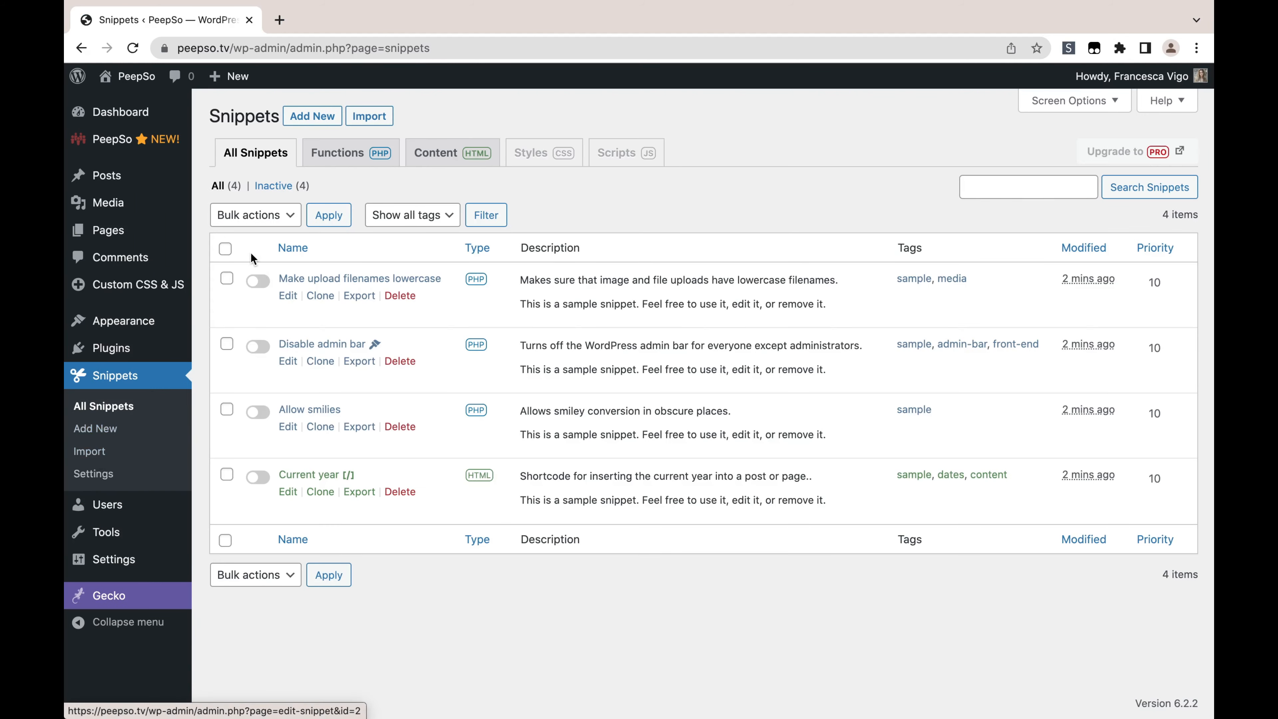
Step: Select all the sample snippets and delete them with a bulk action
click(225, 249)
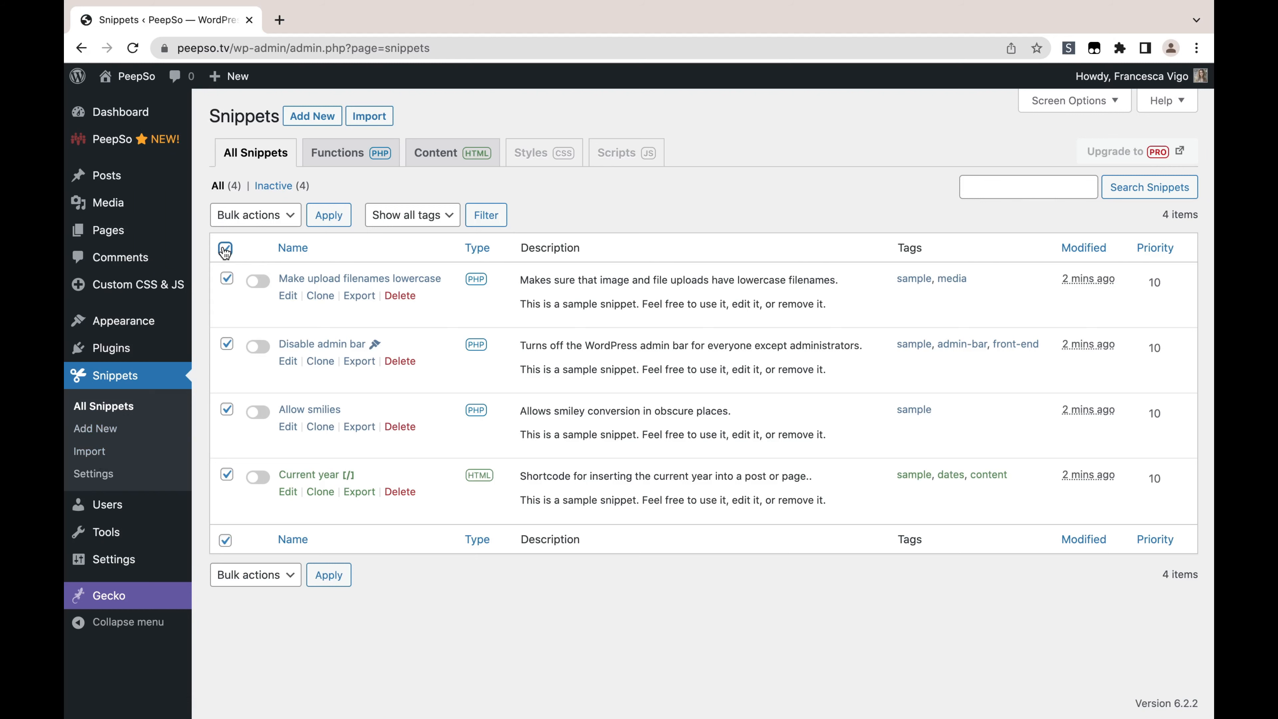
scroll(435, 440, down, 1)
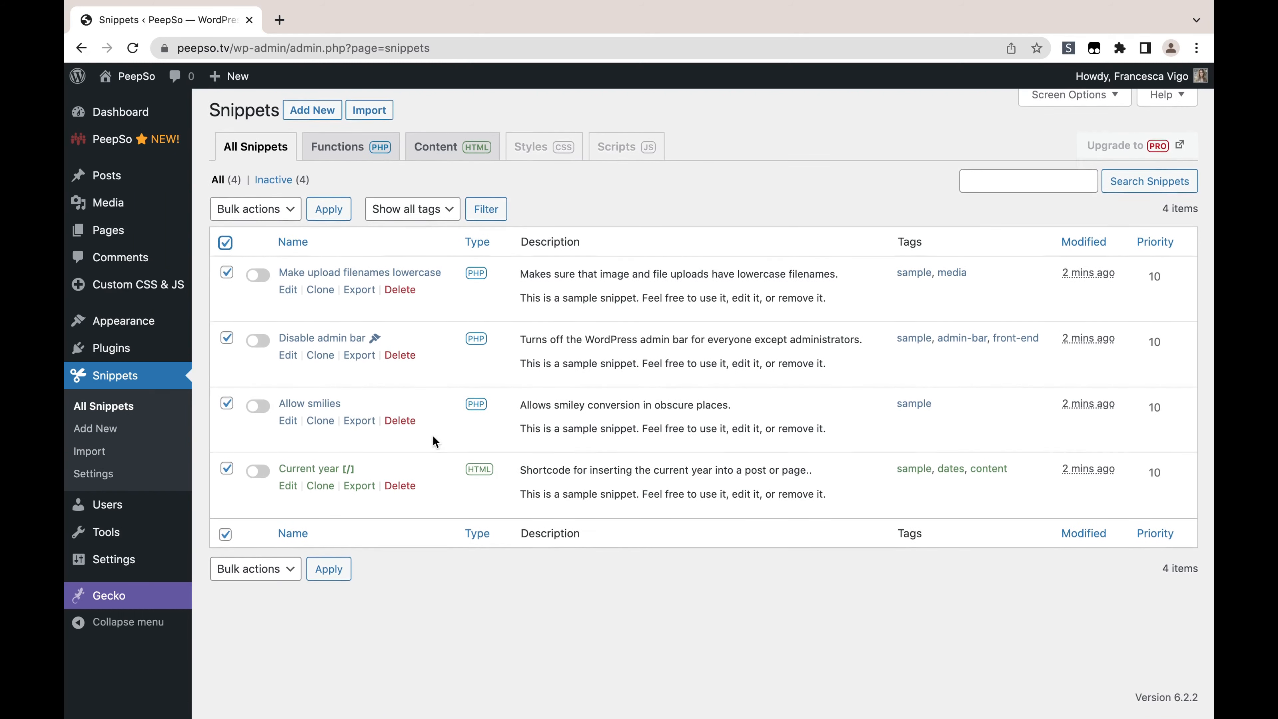
scroll(432, 441, up, 1)
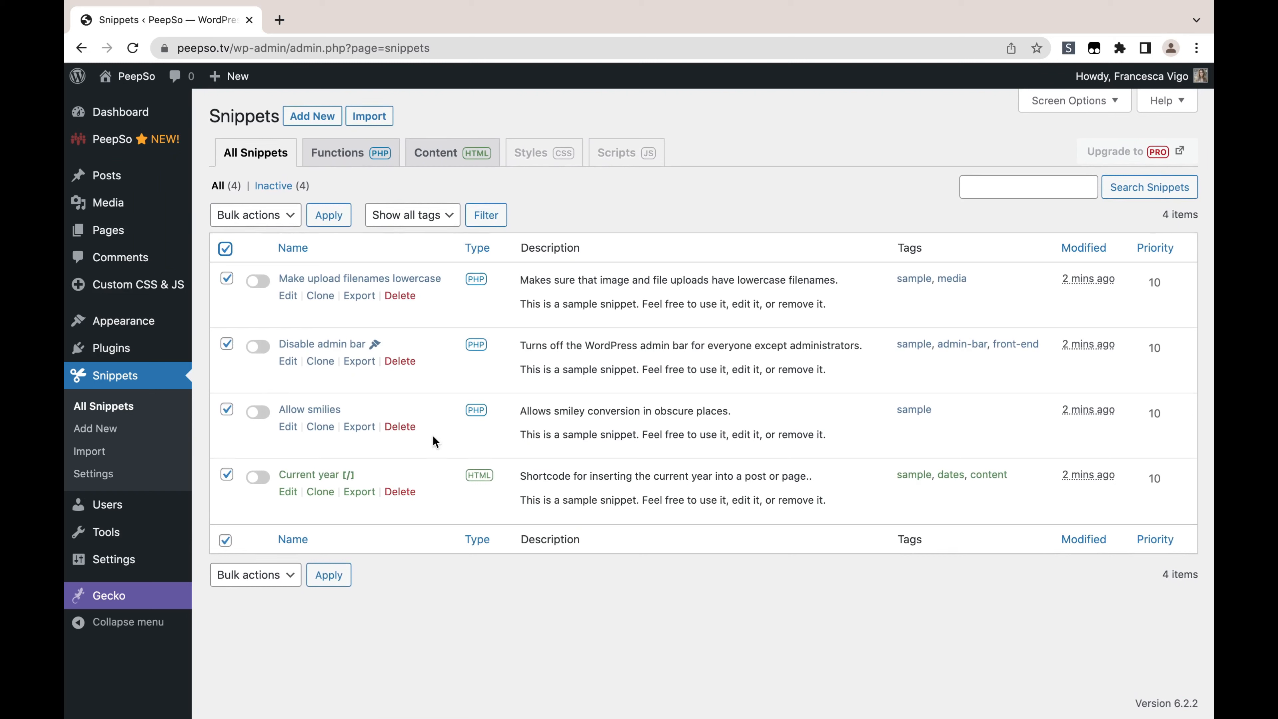
click(298, 217)
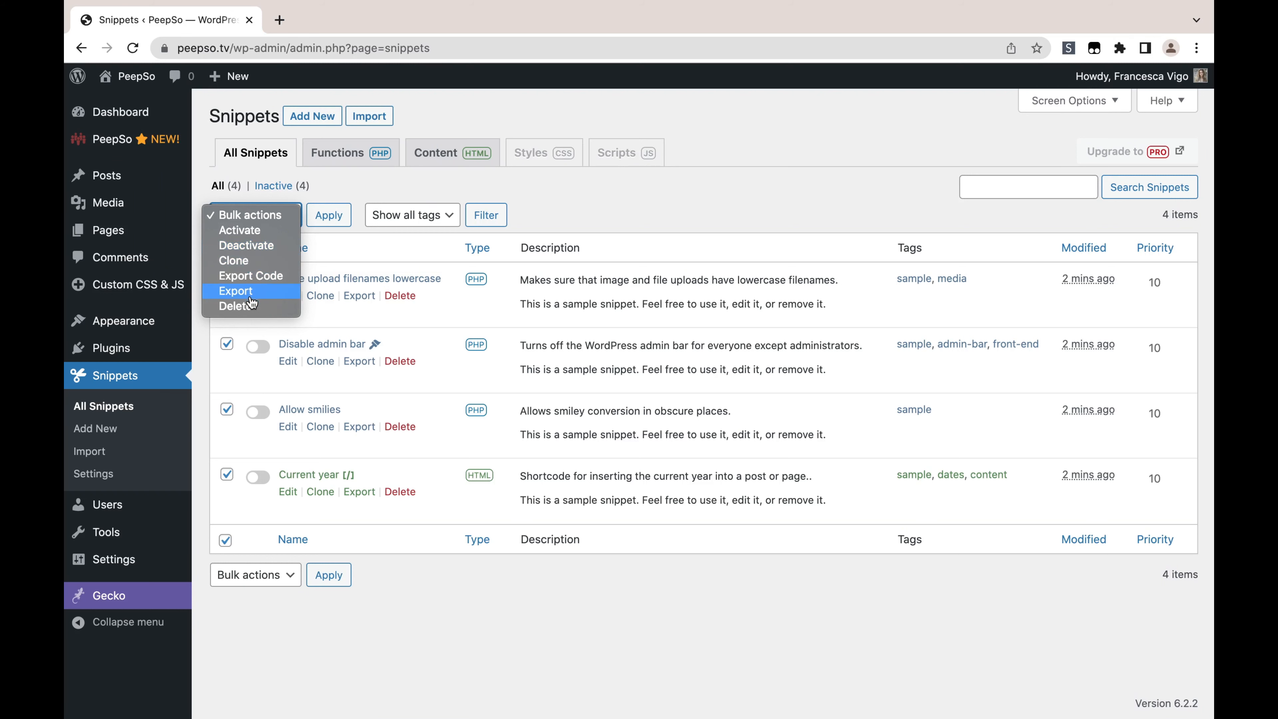
click(235, 306)
click(341, 221)
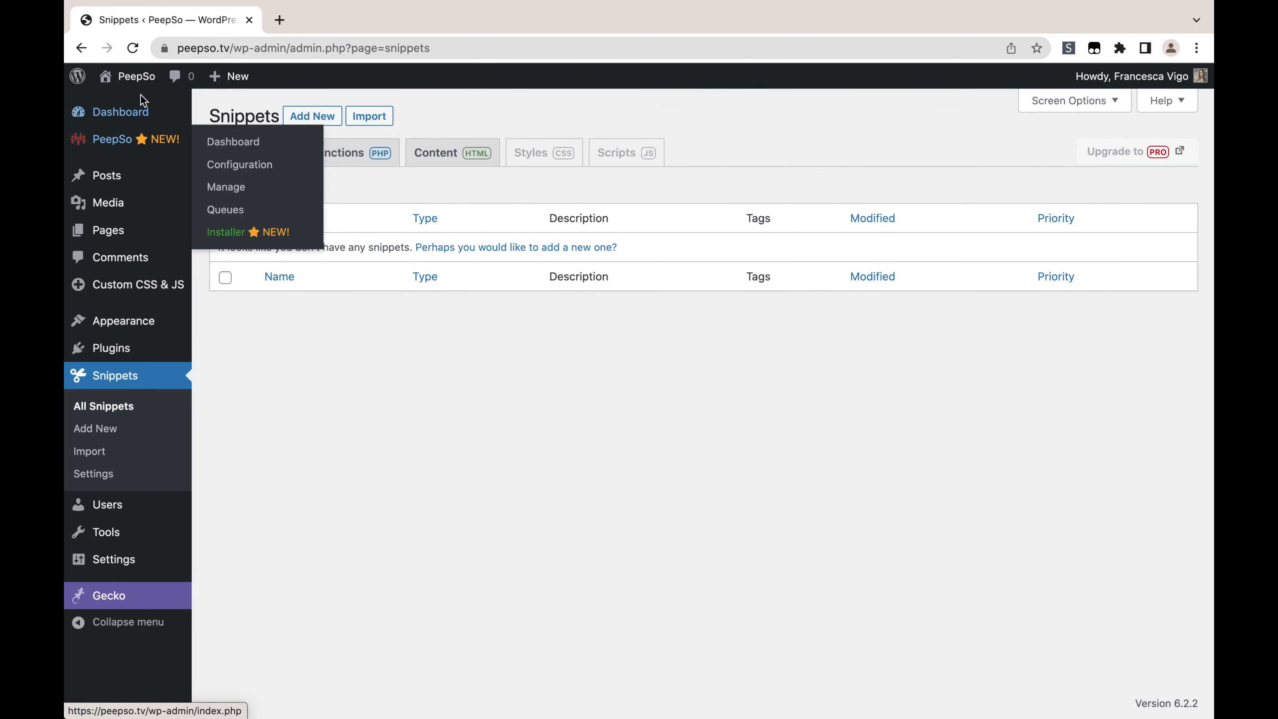
Step: Open the community page in a new tab and examine the privacy settings of the posts in the activity stream
mouse_move(134, 76)
right_click(161, 130)
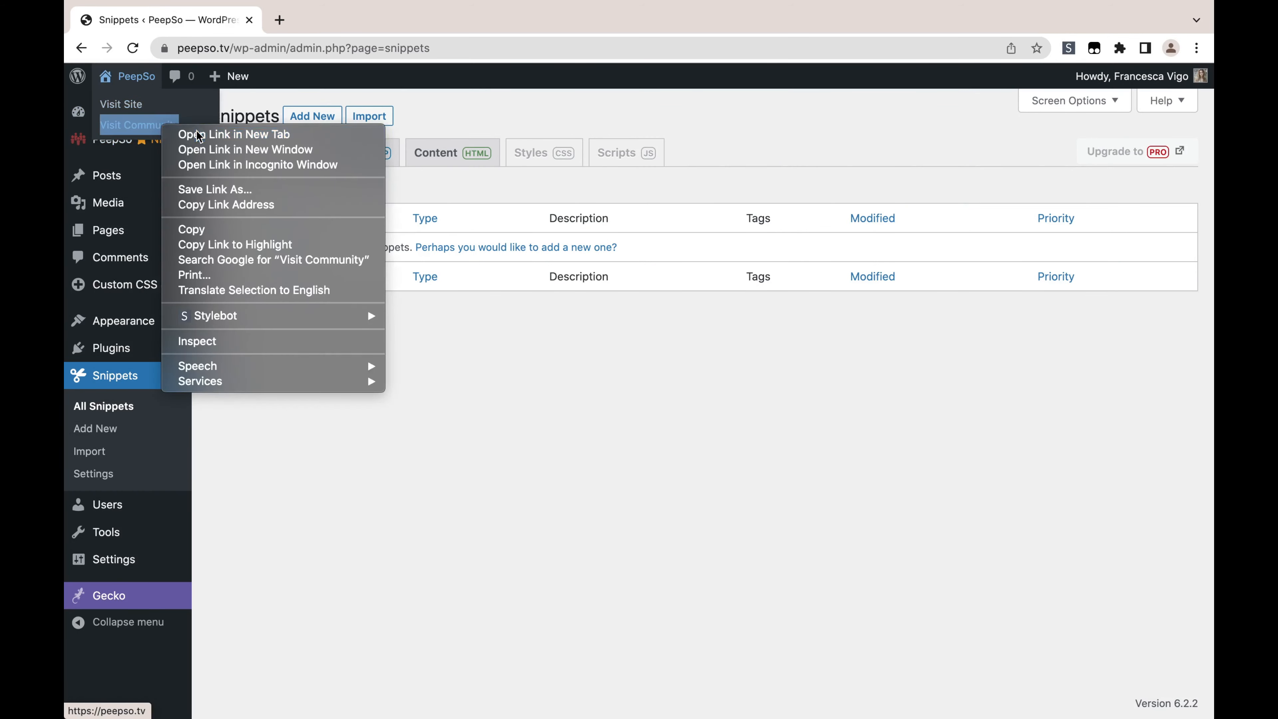
click(186, 134)
click(355, 22)
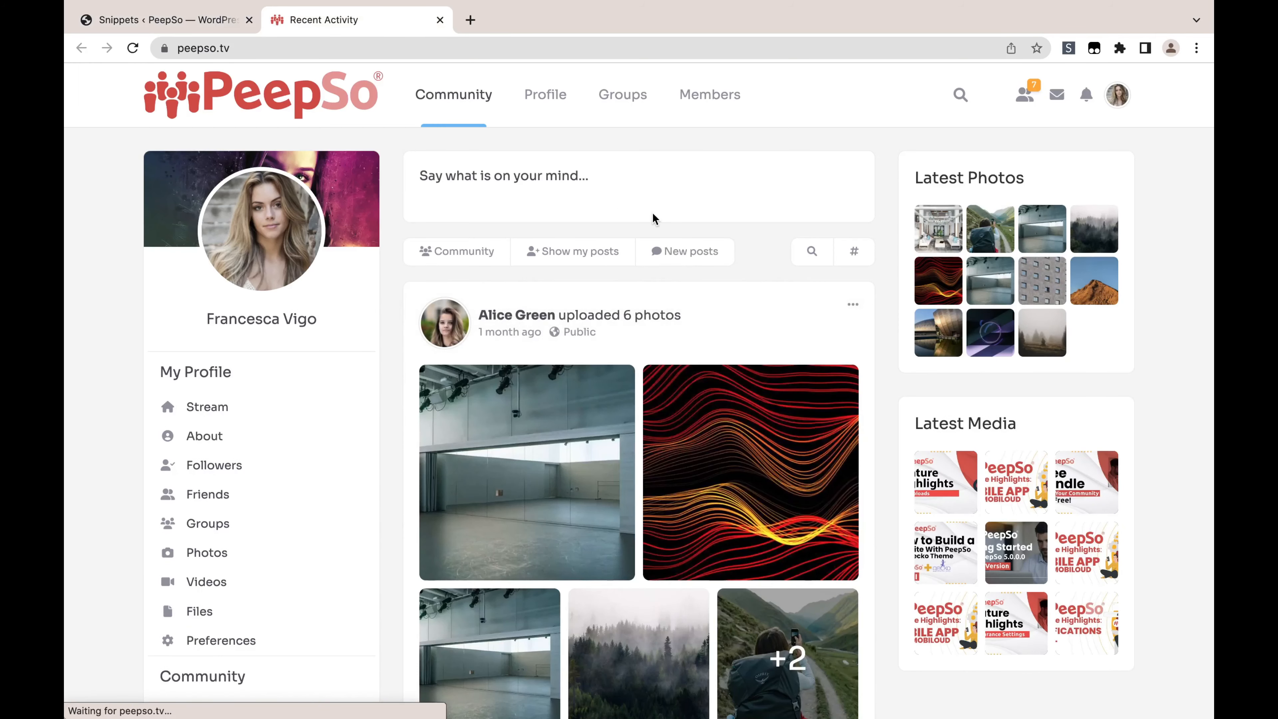
scroll(747, 337, down, 5)
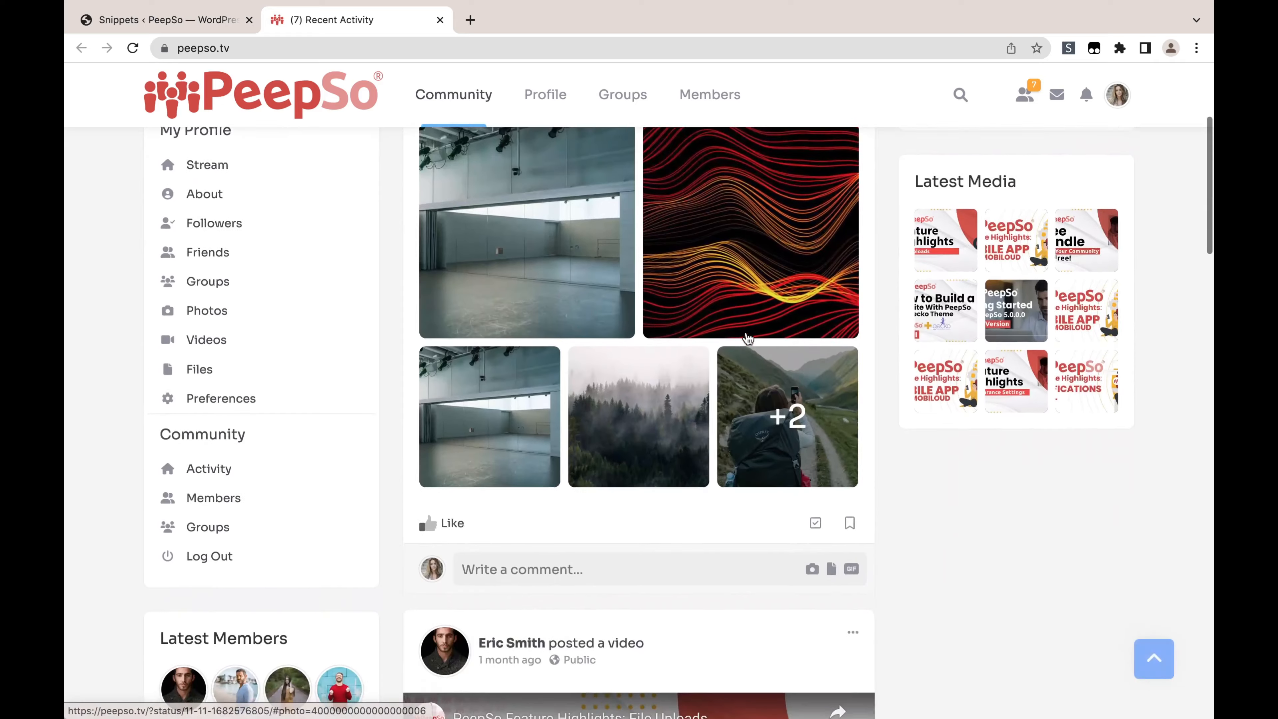
scroll(747, 337, down, 15)
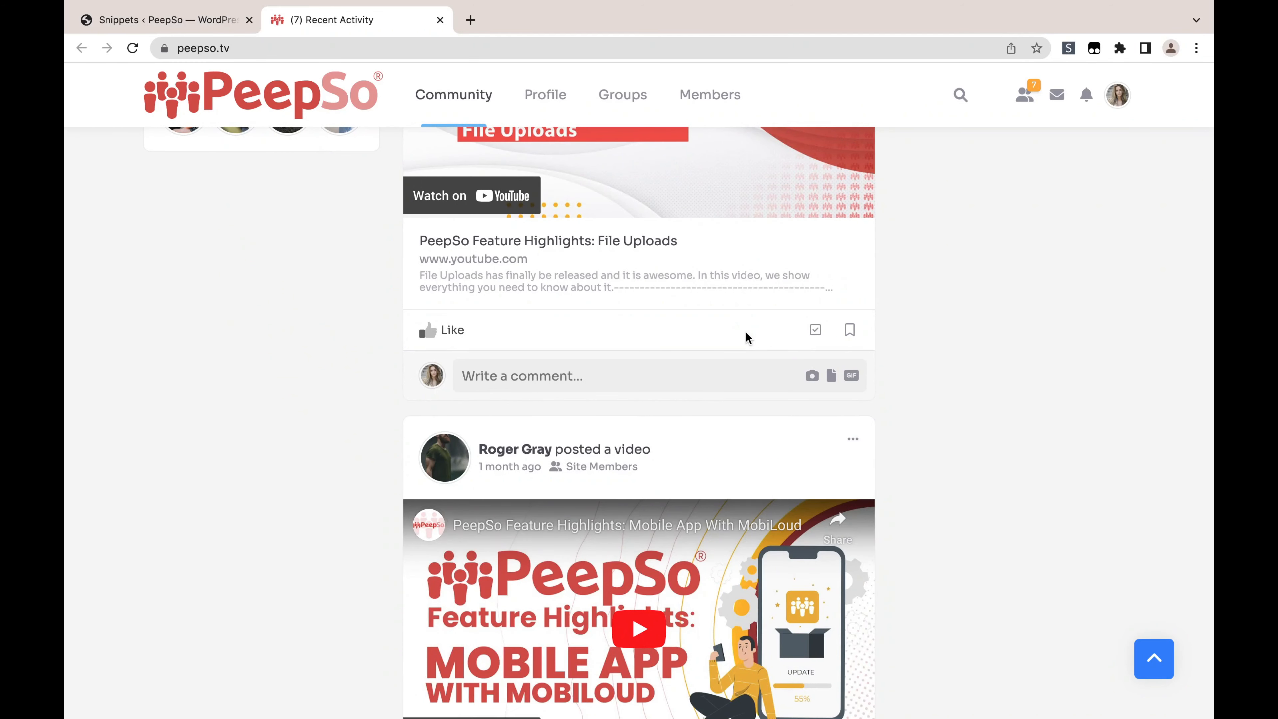
scroll(746, 333, down, 4)
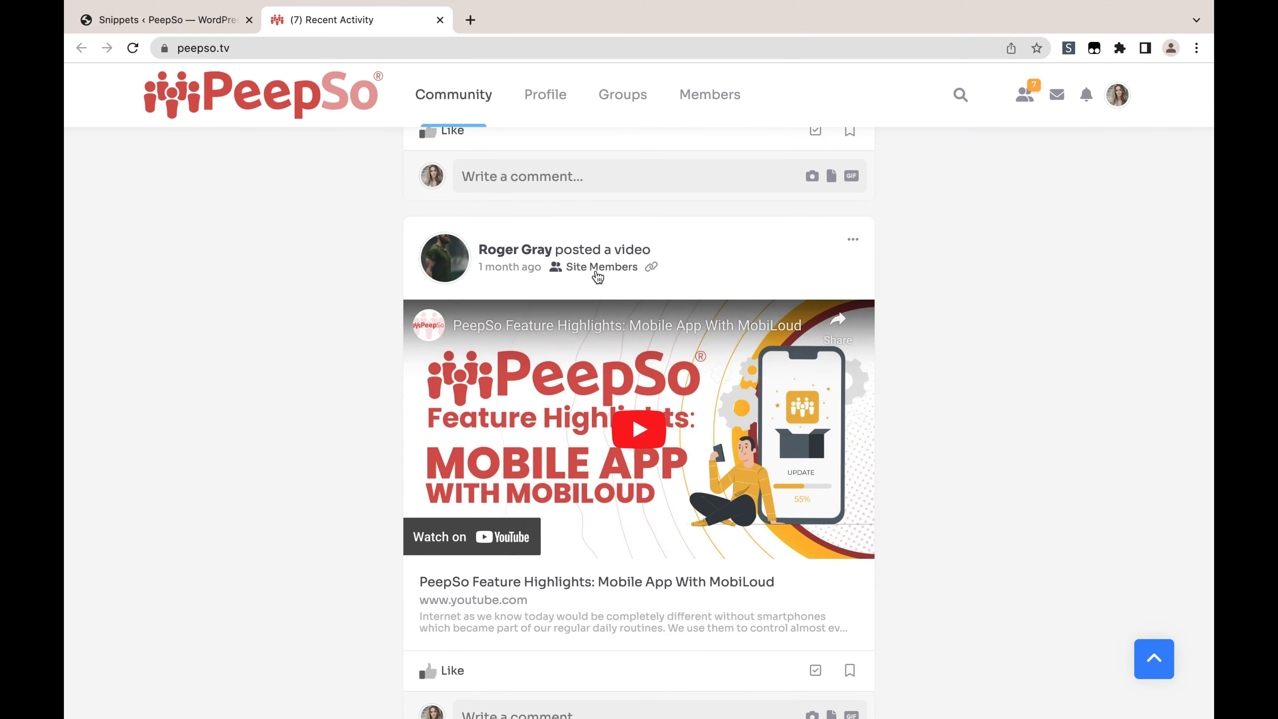
scroll(674, 278, down, 5)
scroll(673, 280, down, 4)
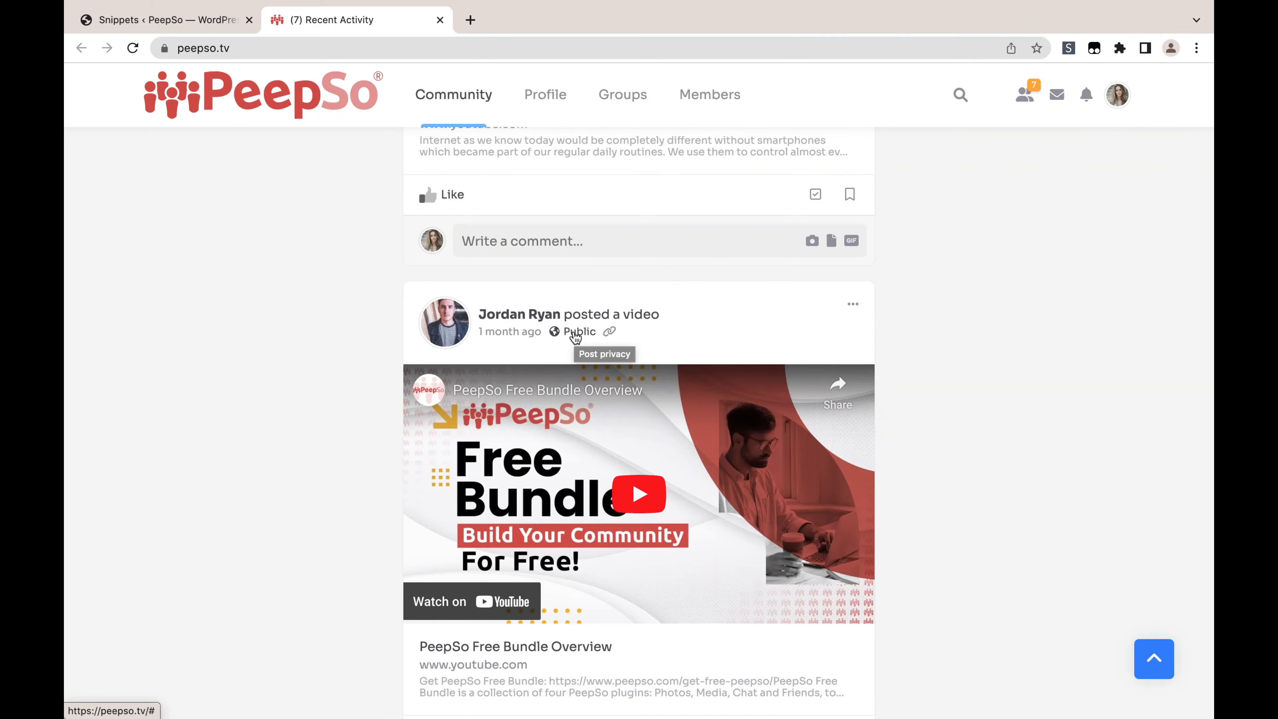
scroll(574, 335, up, 20)
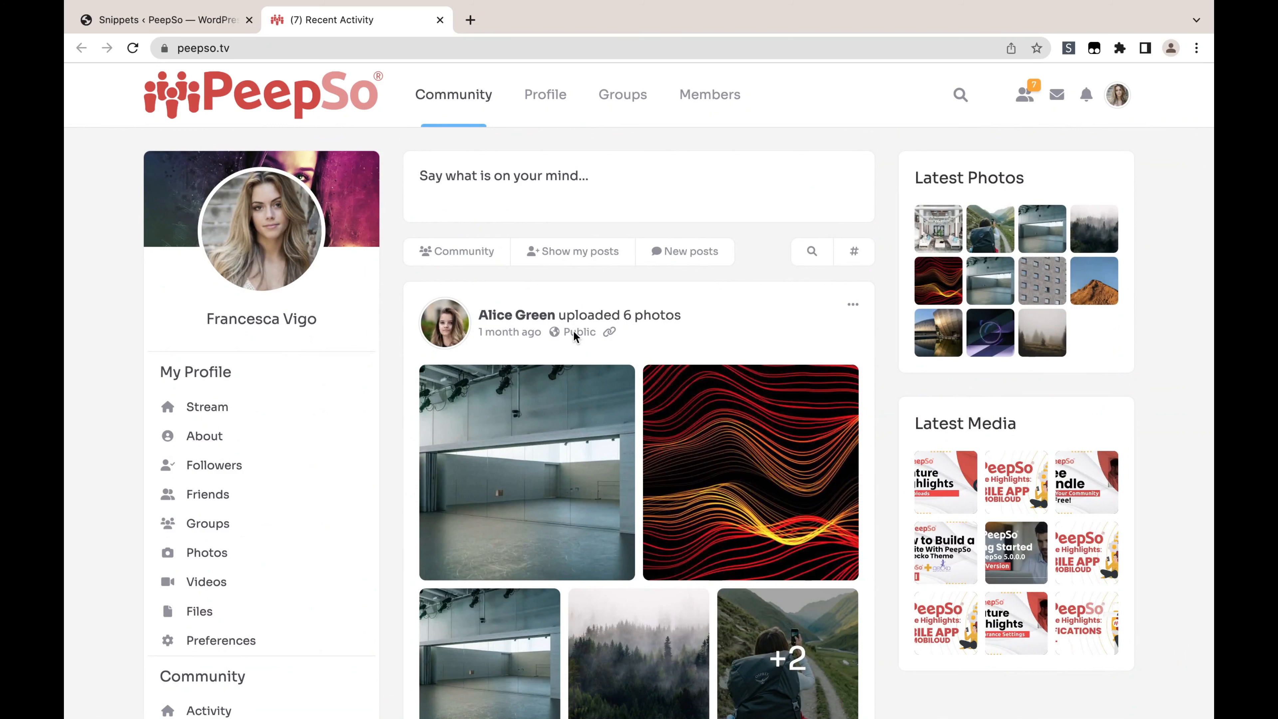
Step: Open another browser tab and try to load peepso.cm/docs
click(471, 21)
click(479, 47)
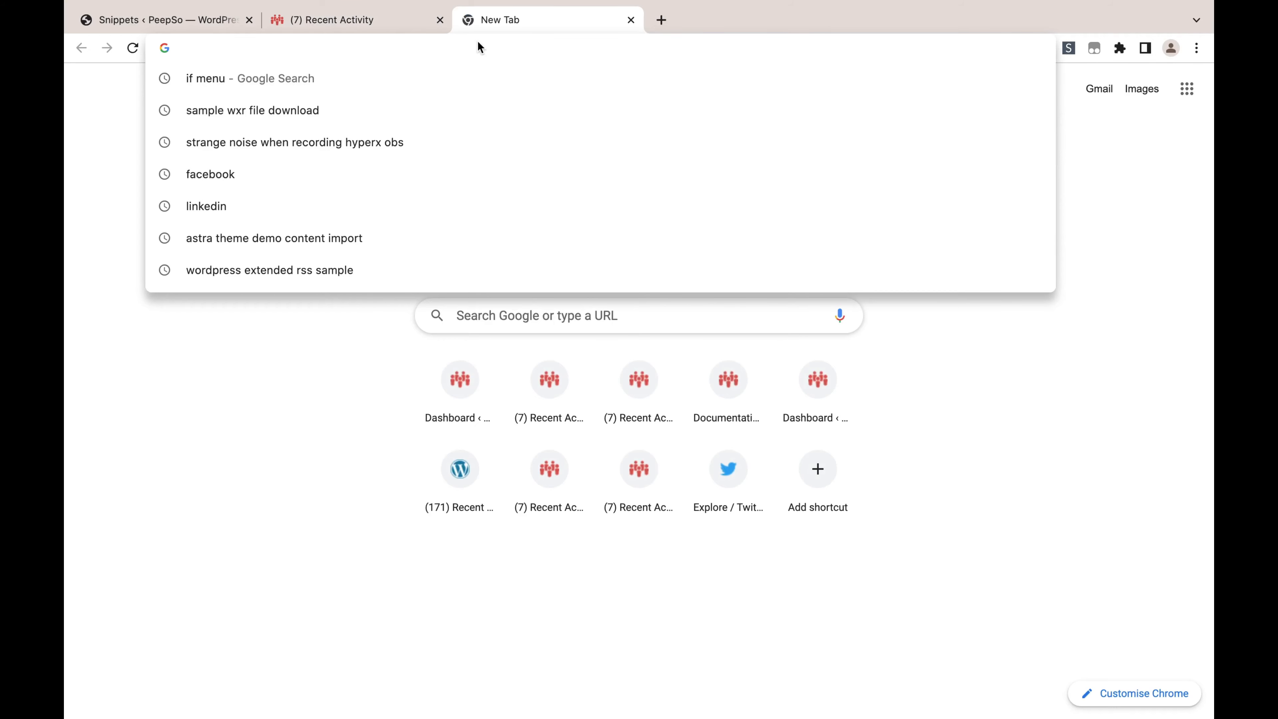
text(peeps)
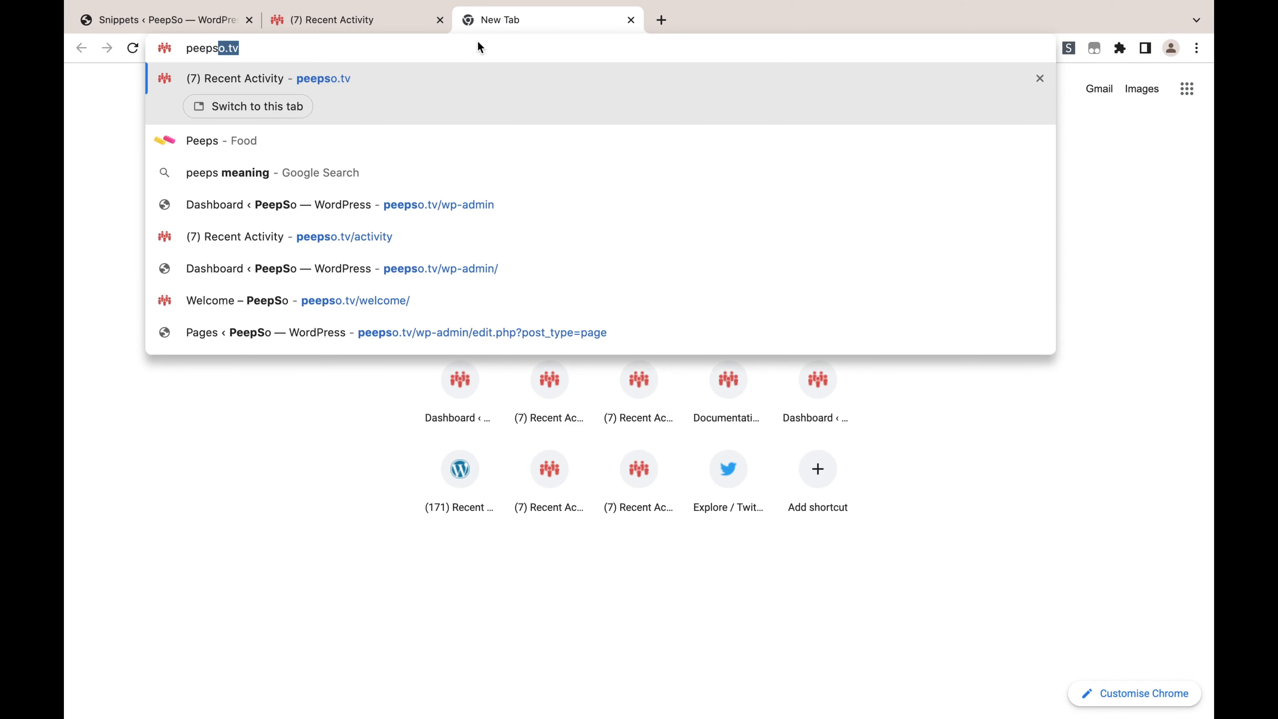
text(o)
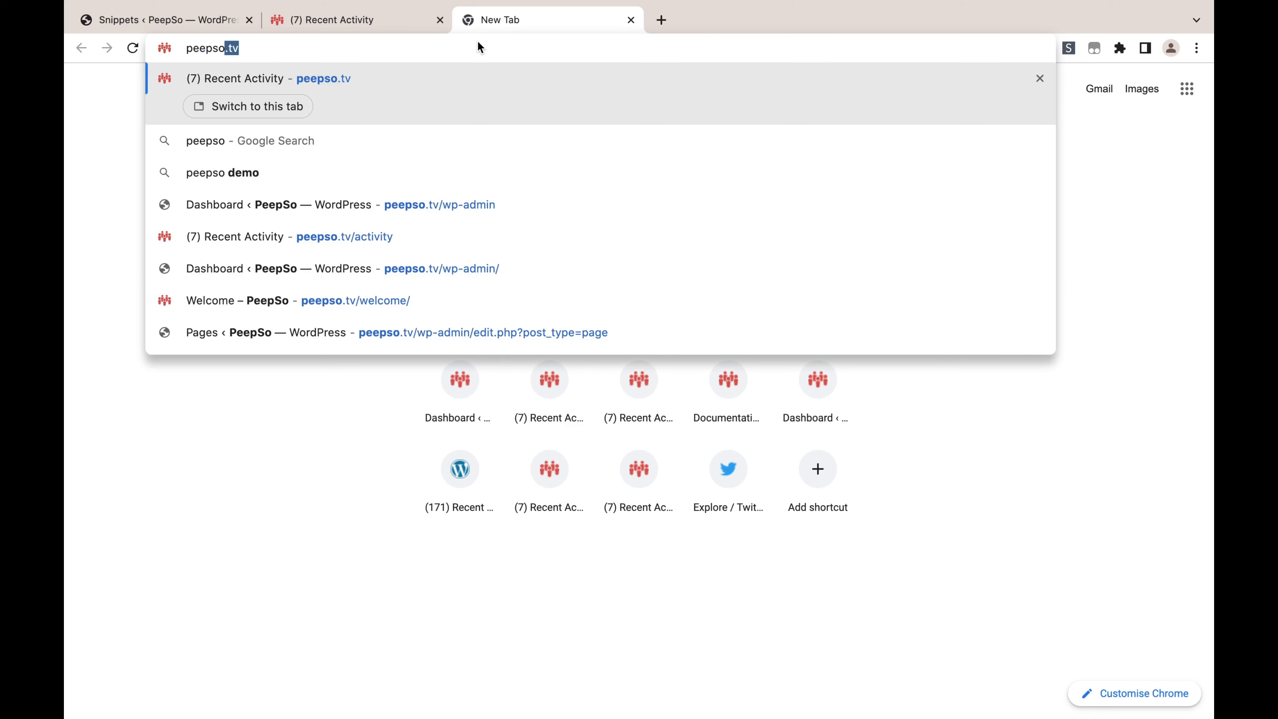
text(.cm/)
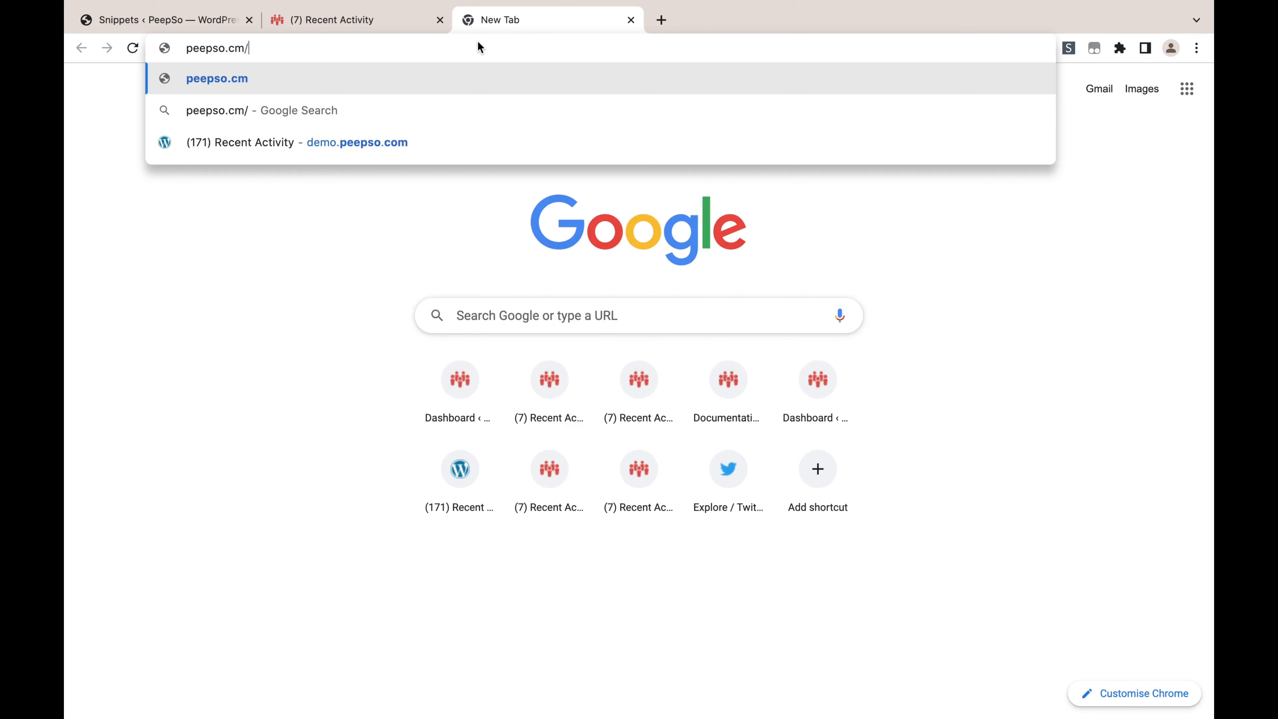
text(dcs)
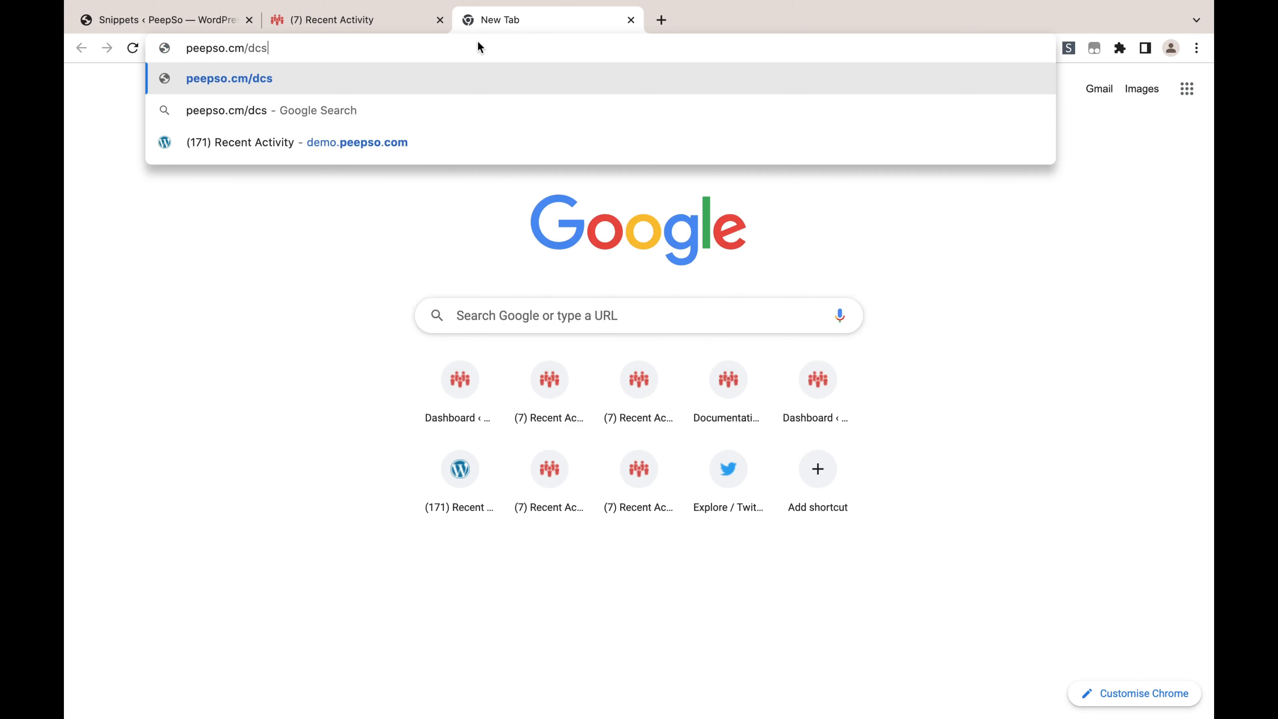
key(BackSpace)
key(BackSpace)
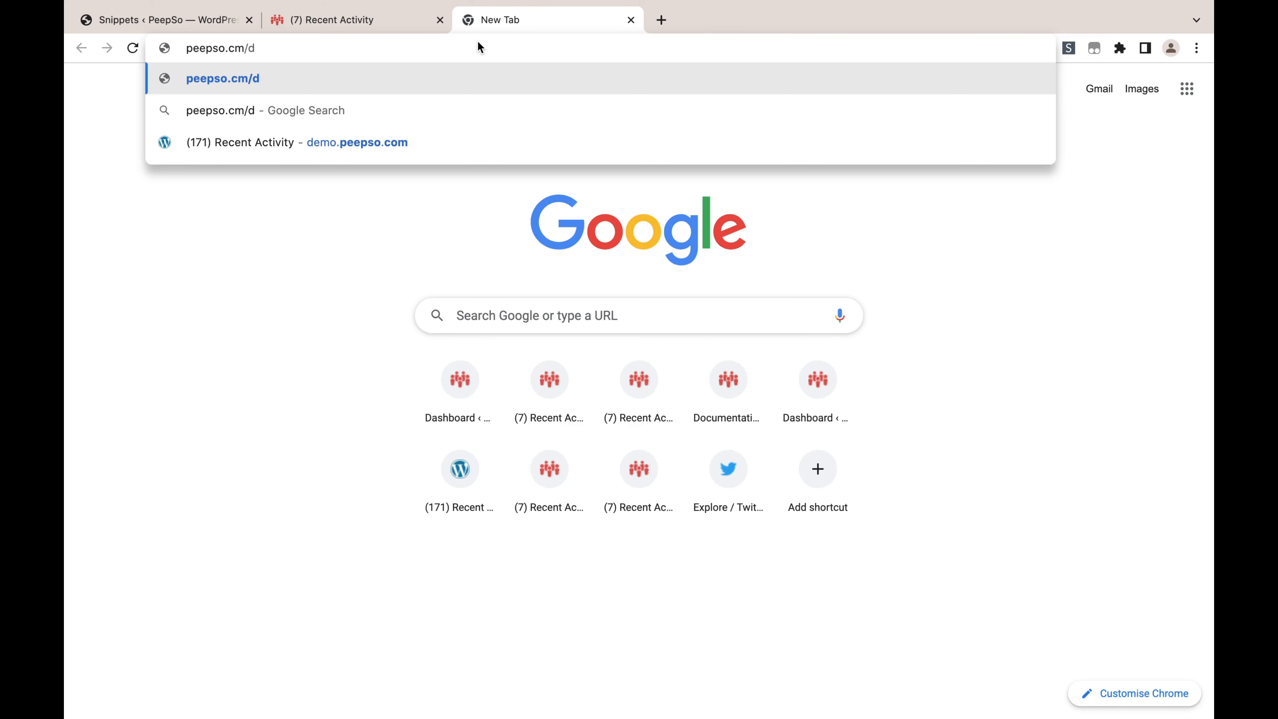
text(ocs)
key(Return)
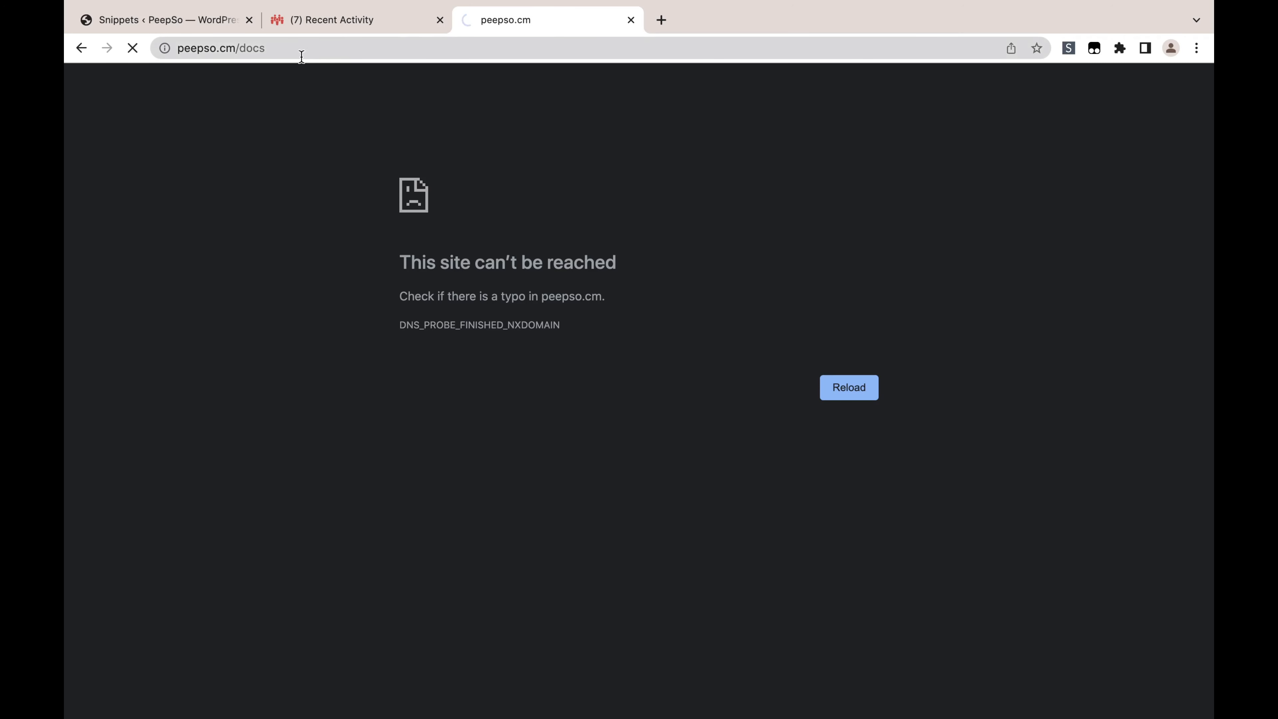
Step: Correct the address to peepso.com/docs and load the documentation page
click(231, 48)
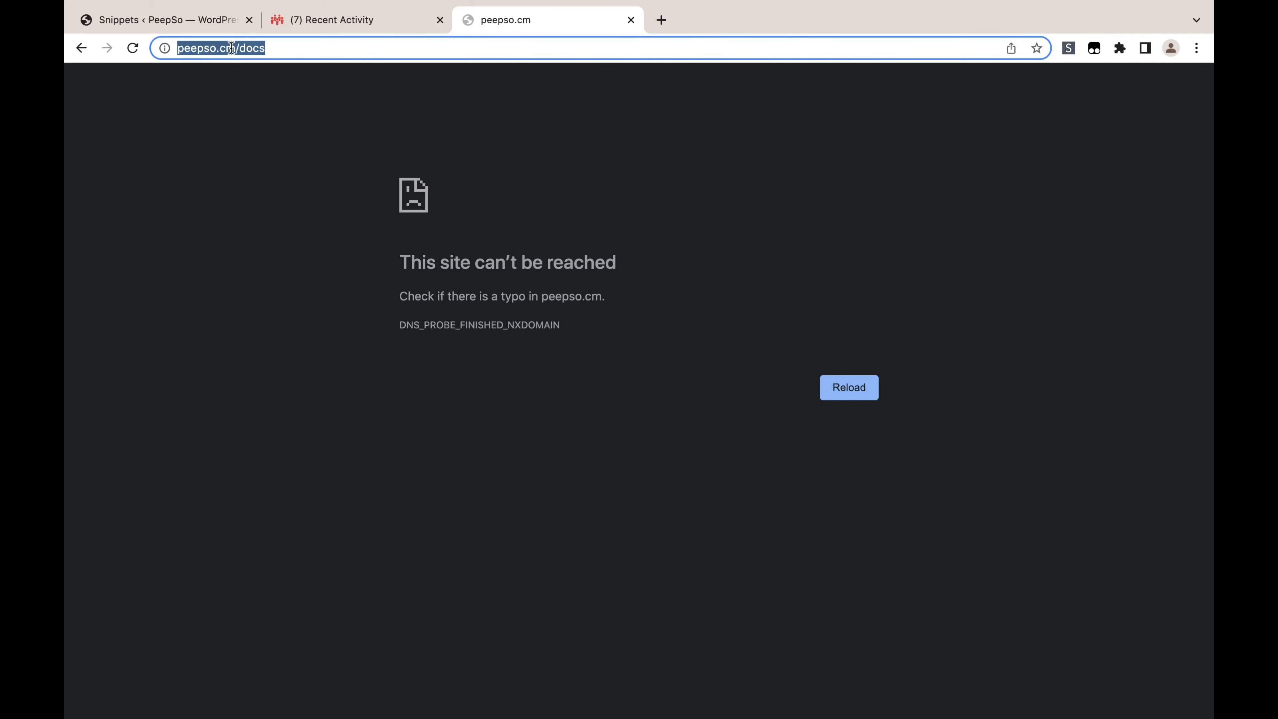
click(227, 48)
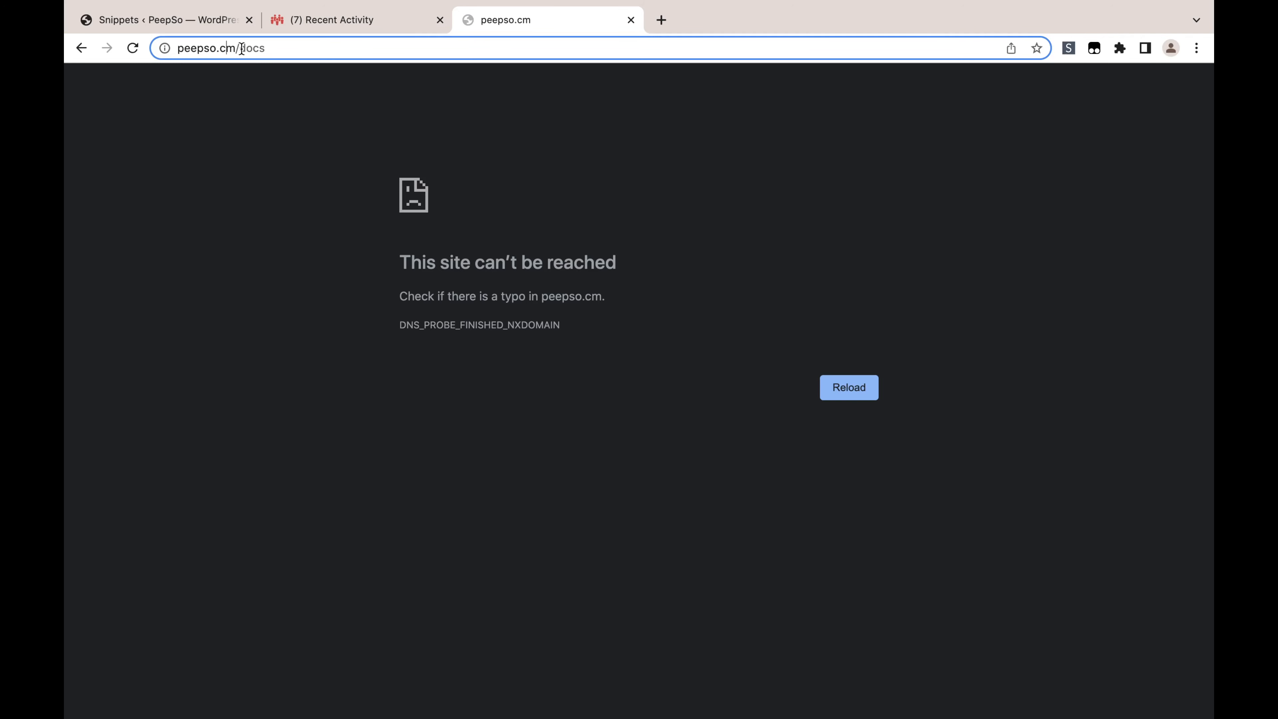
text(o)
key(Return)
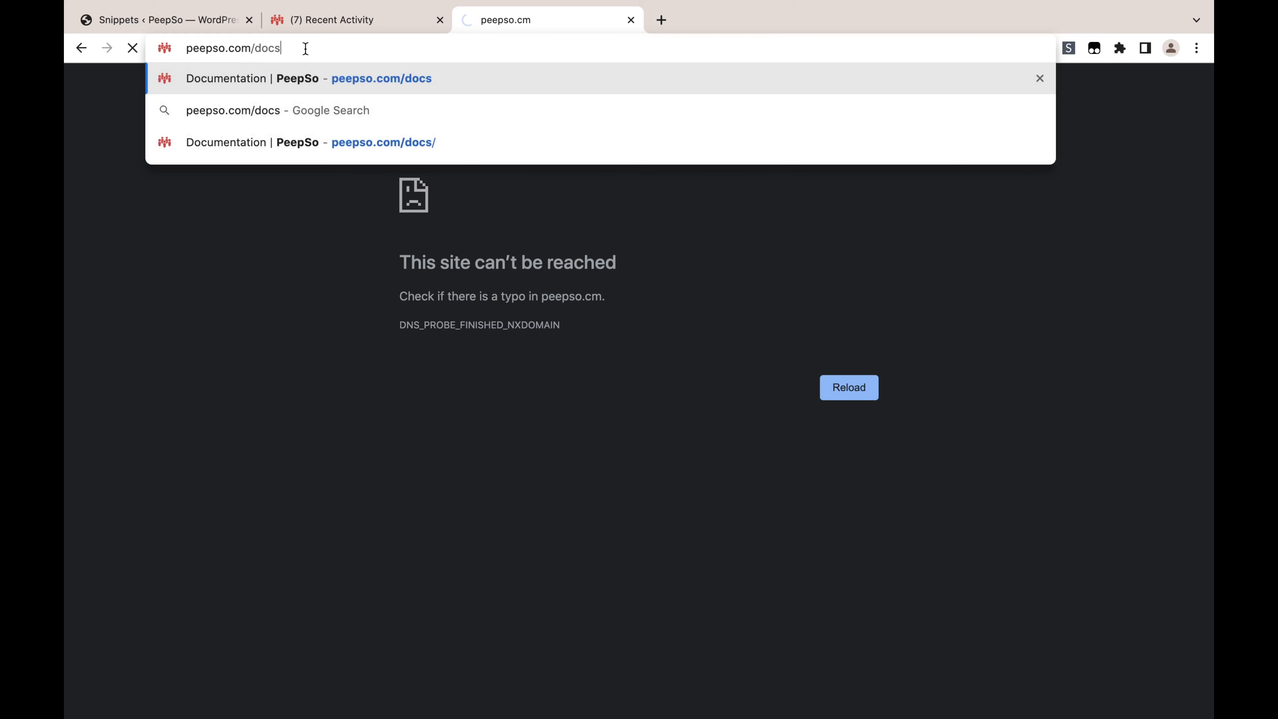
key(Return)
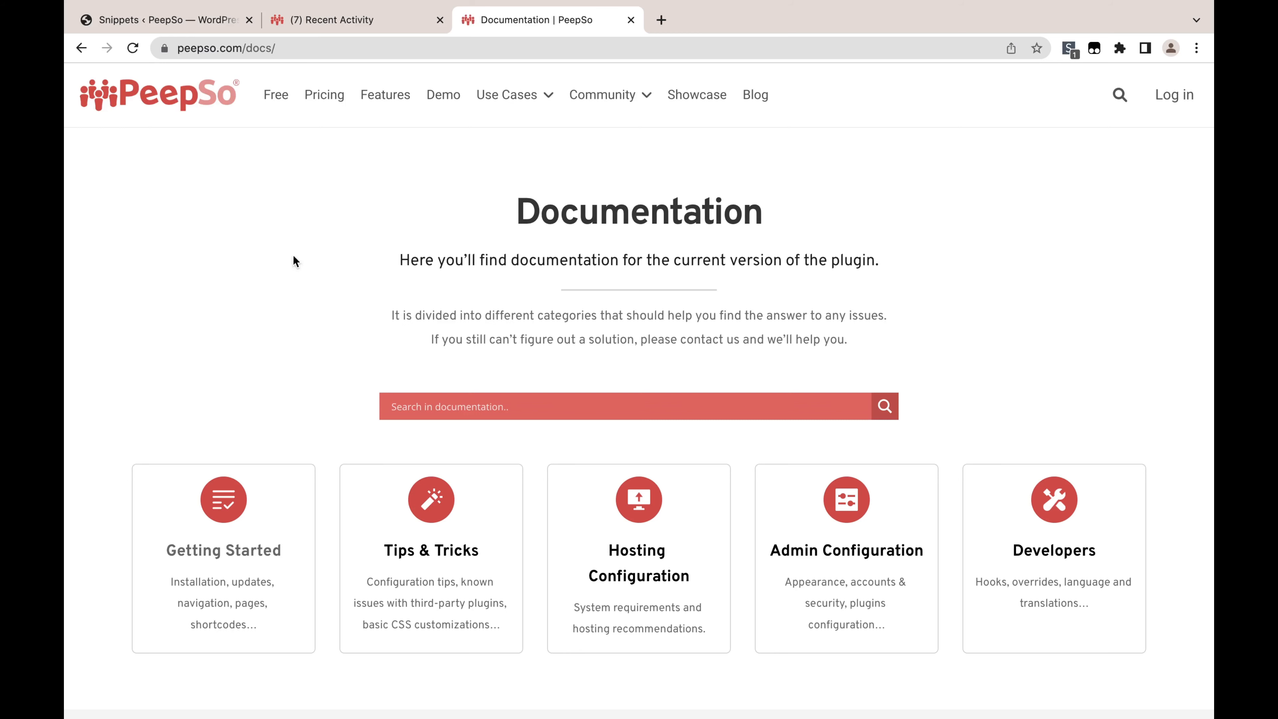
Step: Search the documentation for "privacy" and open the "Filter: Disable Public Privacy" article
click(429, 406)
text(privacy)
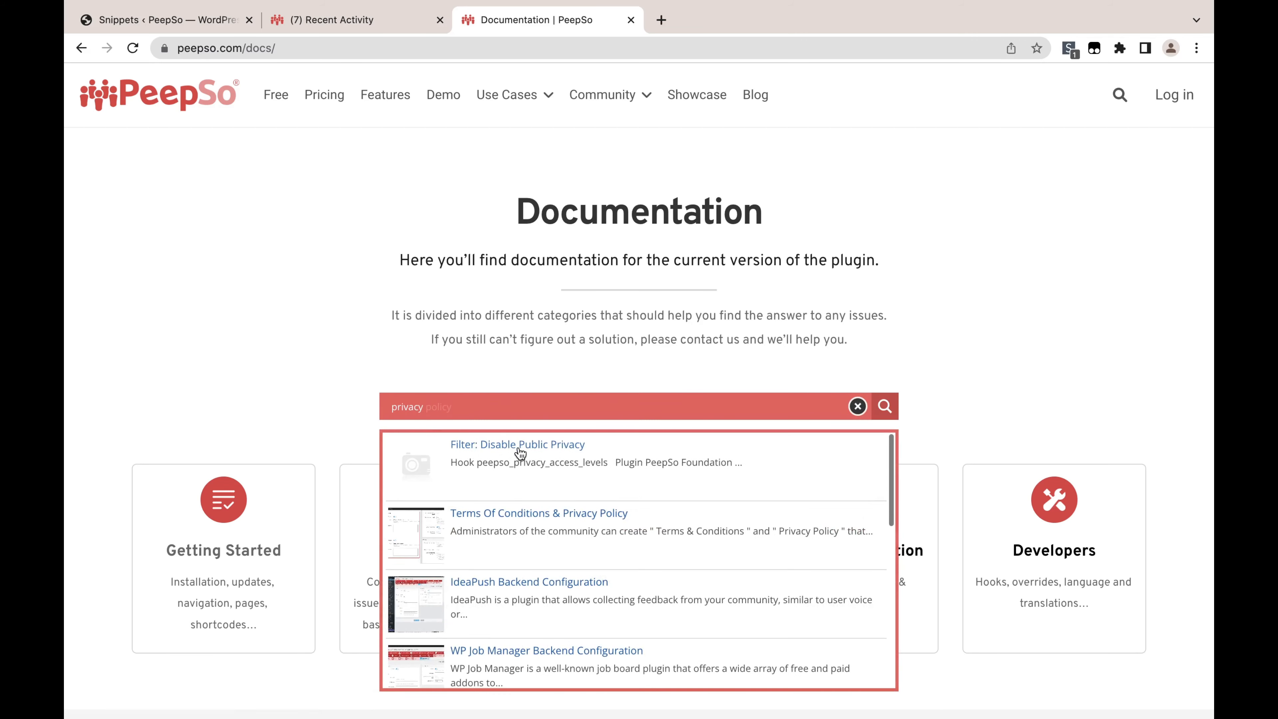
click(543, 450)
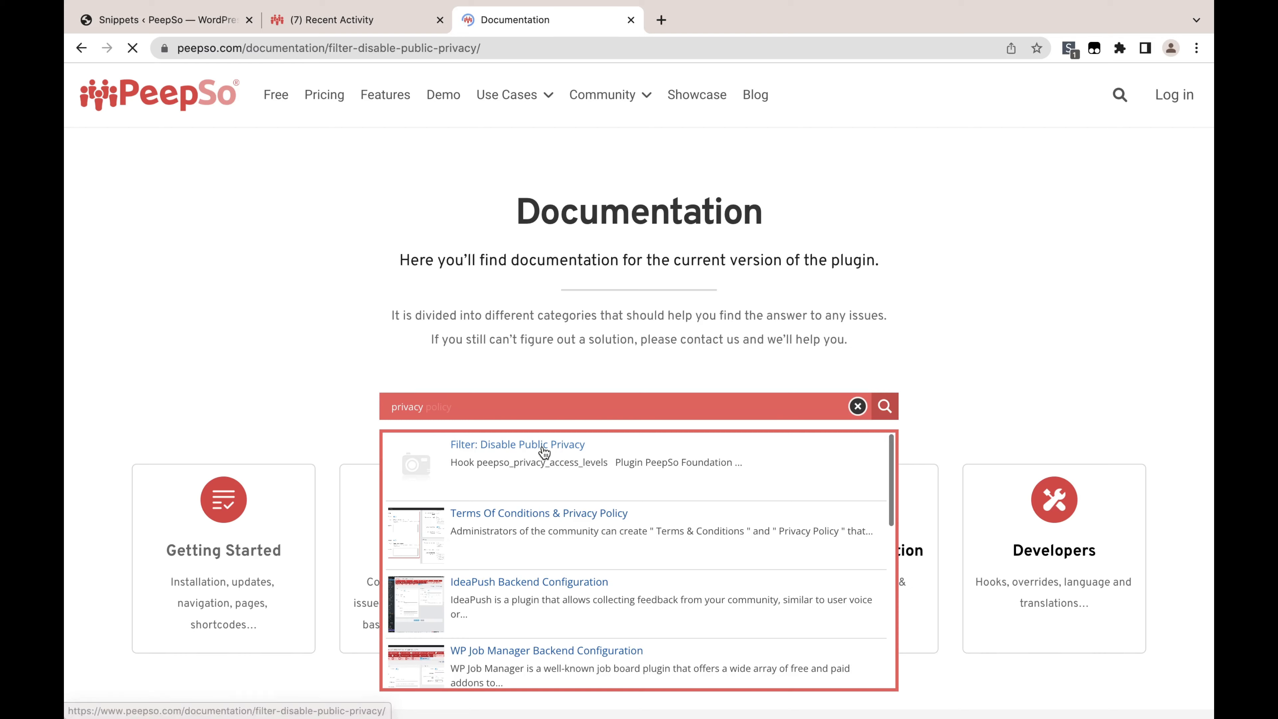
Step: Copy the example.php code that disables the Public privacy level, leaving out the opening <?php line
scroll(729, 361, down, 7)
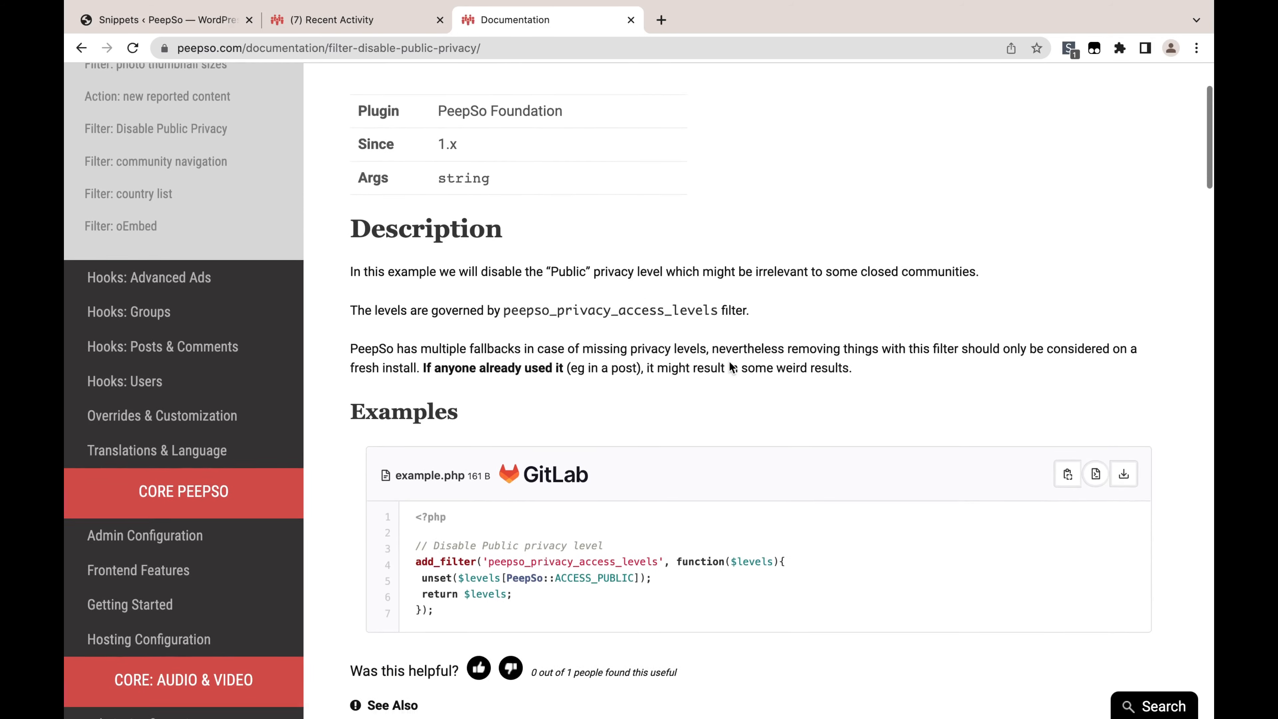
scroll(729, 361, down, 1)
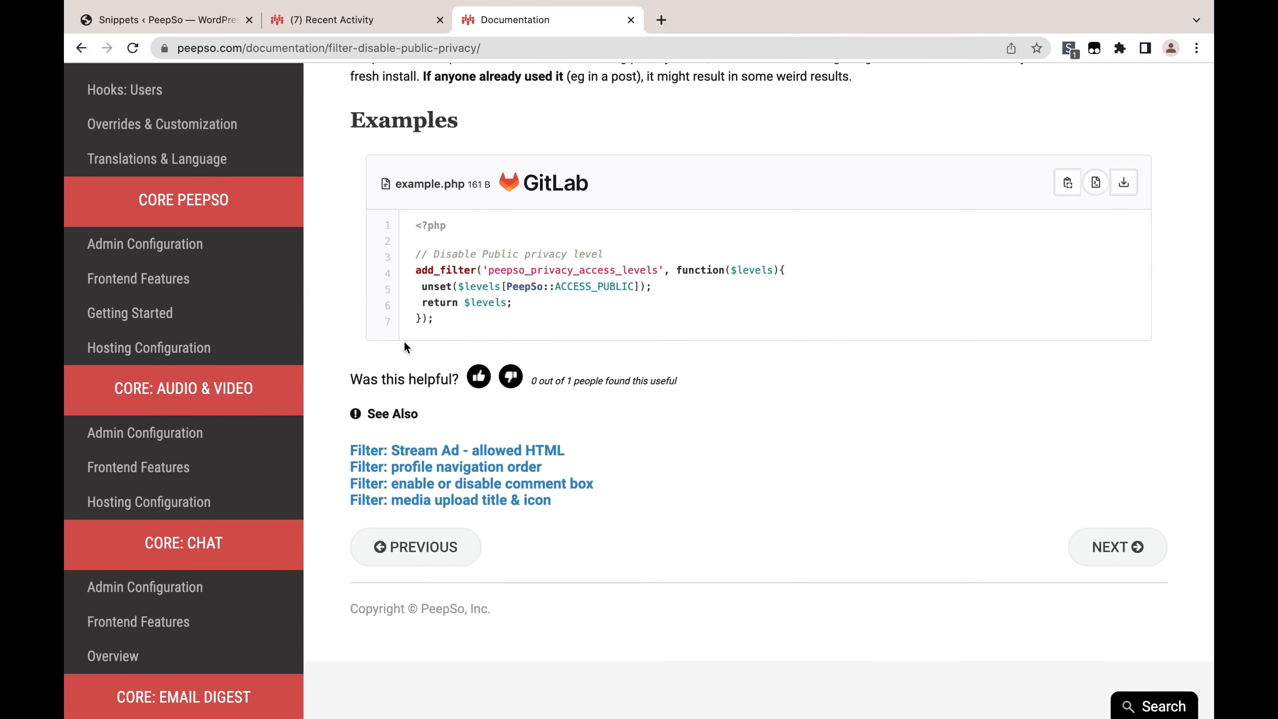
drag(439, 321, 425, 229)
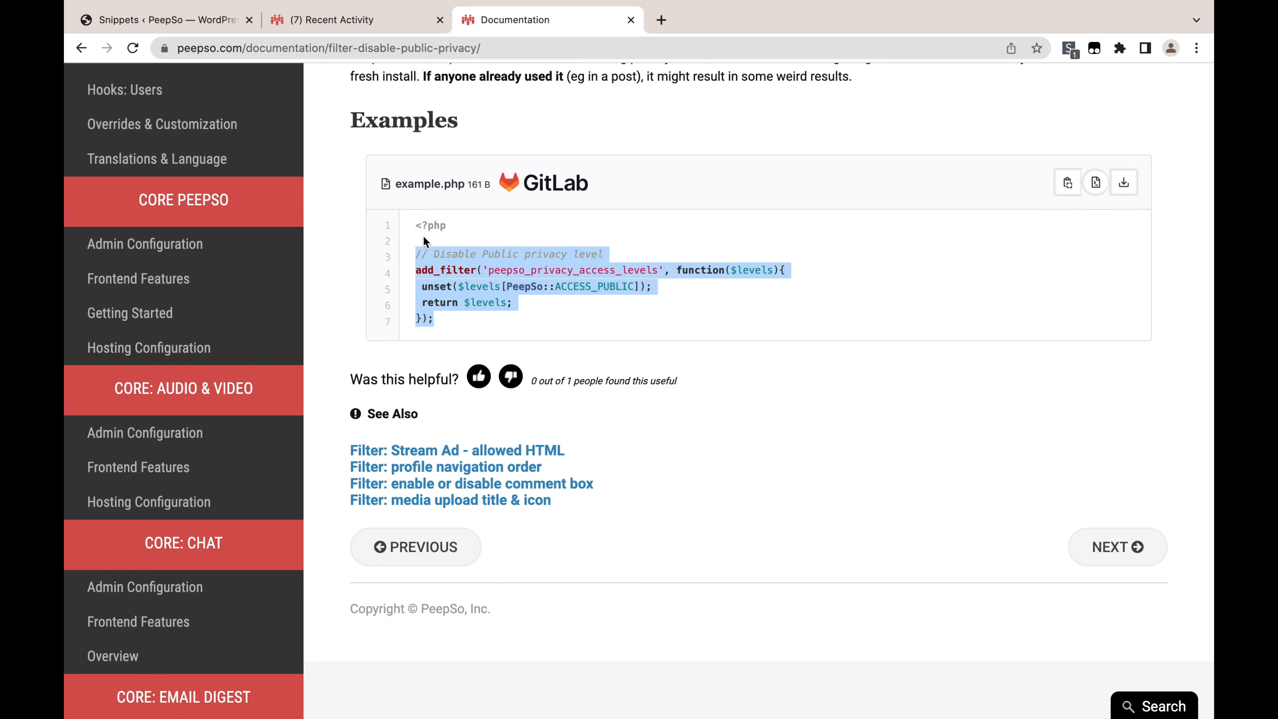
drag(422, 250, 413, 256)
right_click(547, 263)
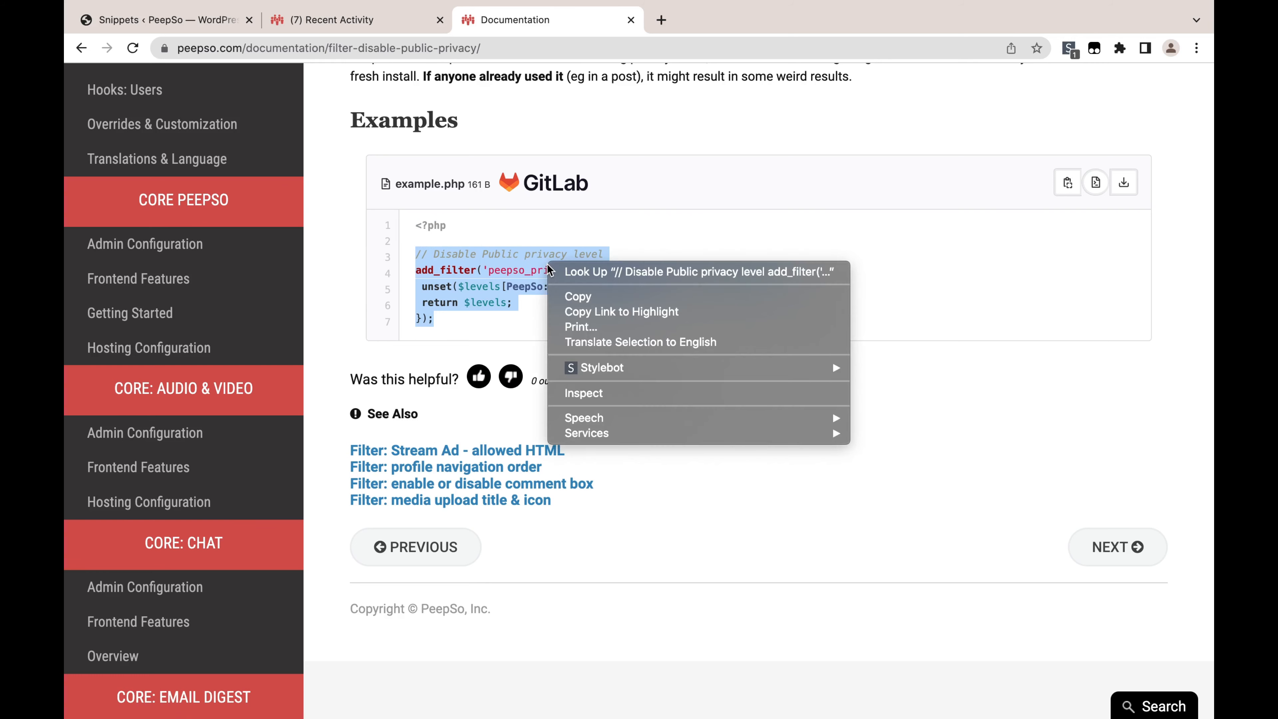
click(590, 295)
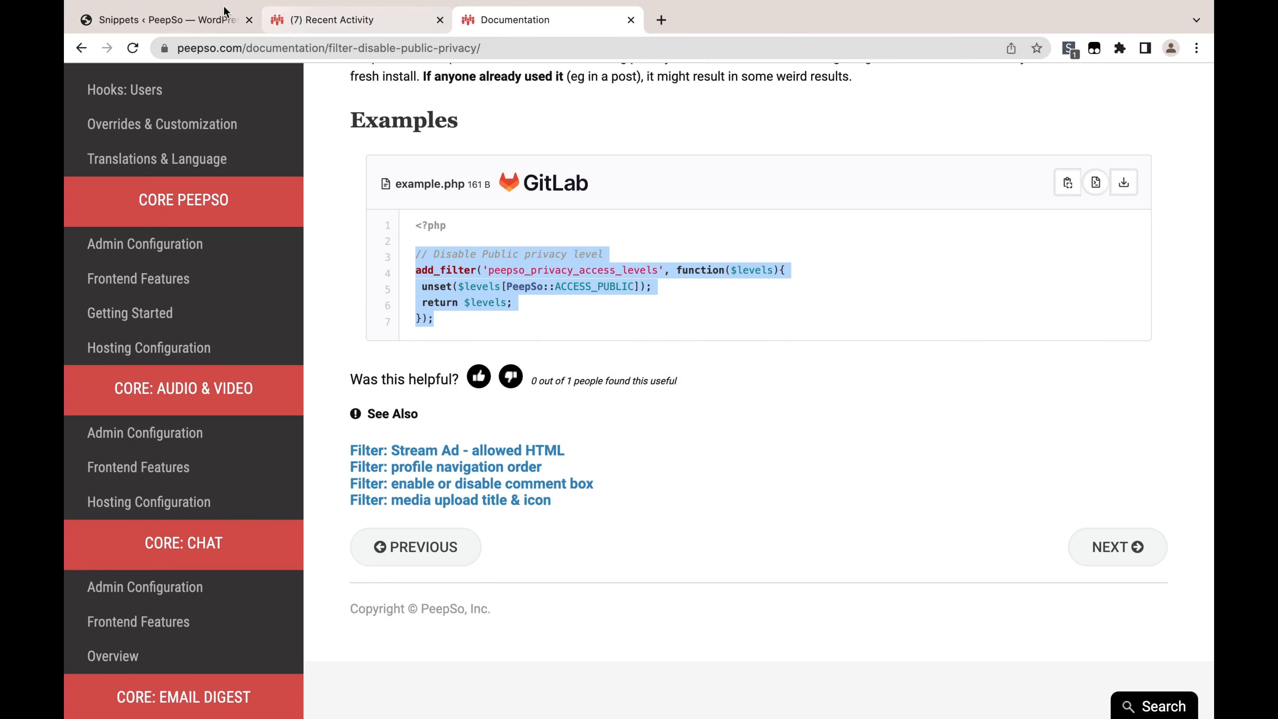
Step: Return to the WordPress snippets page and start a new snippet titled "Hide Public Privacy"
click(216, 20)
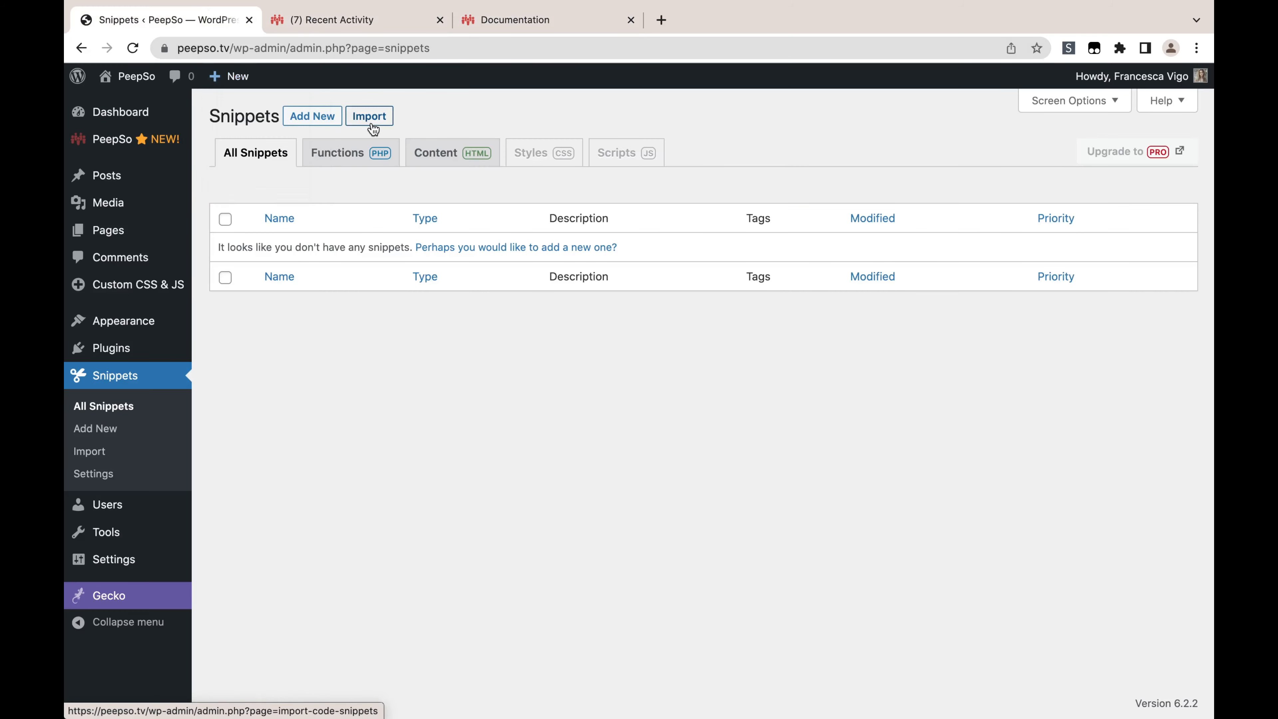
click(313, 118)
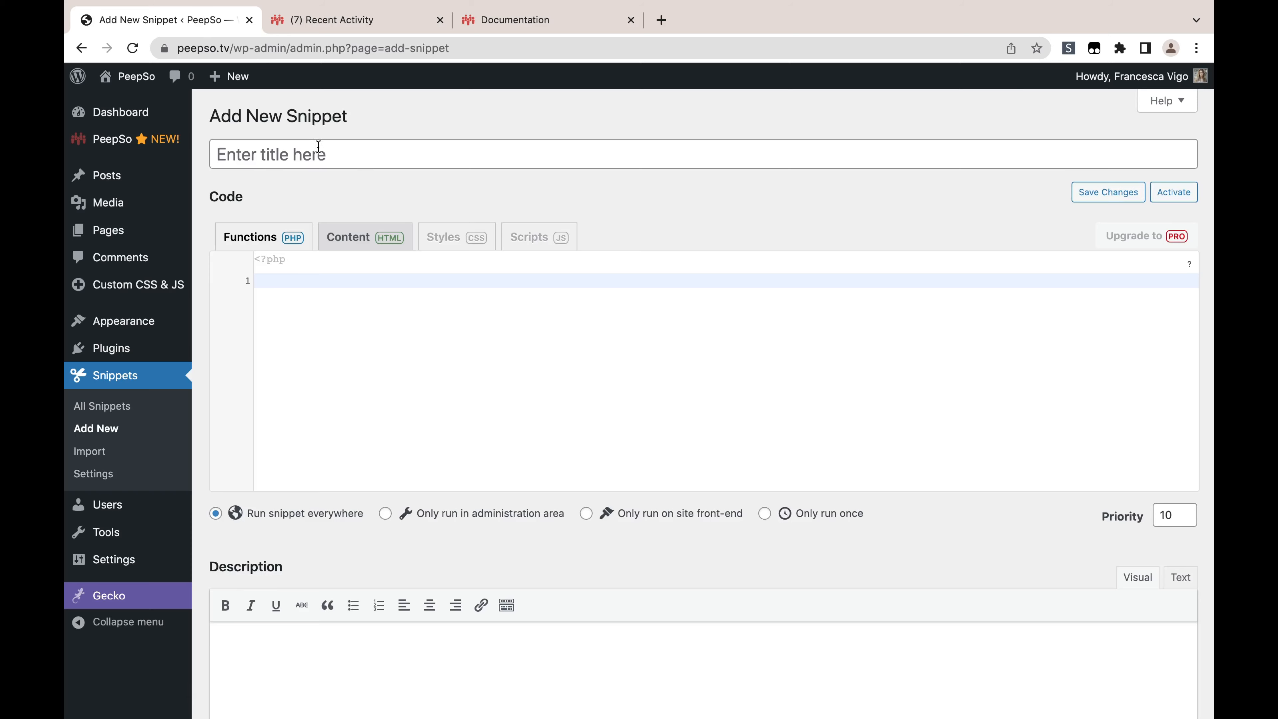
click(318, 146)
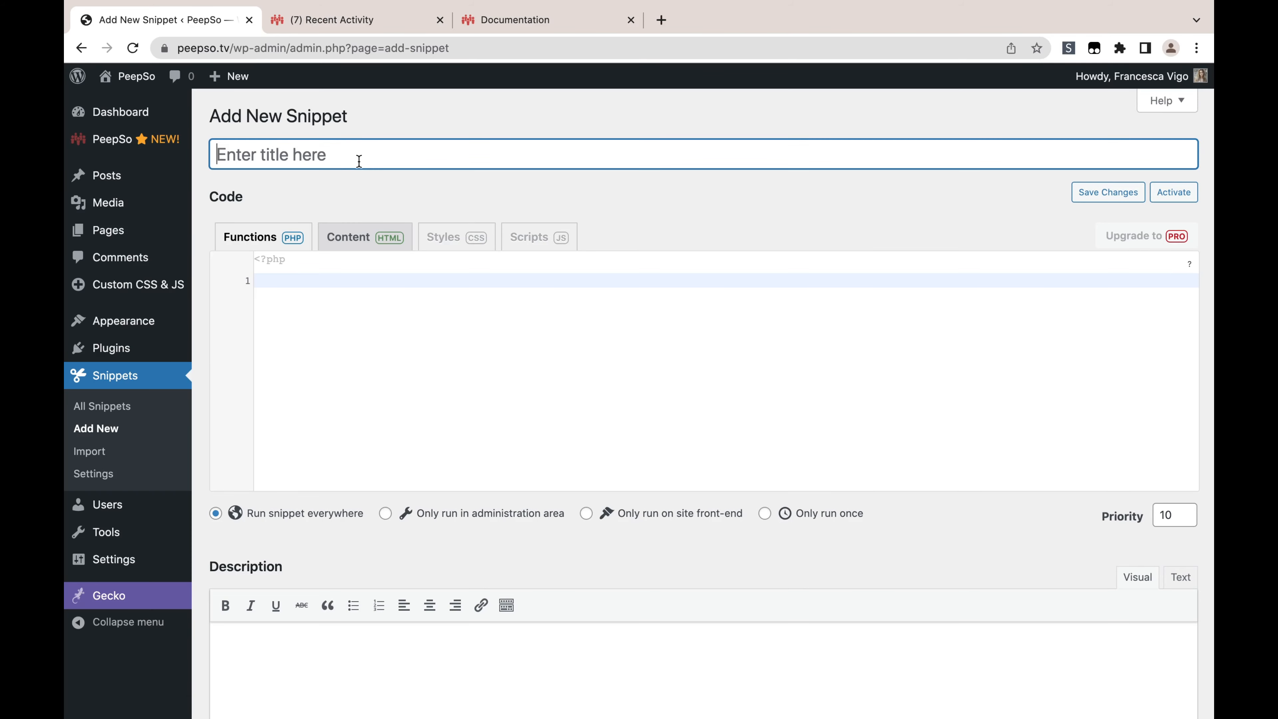
text(Hide)
text(P)
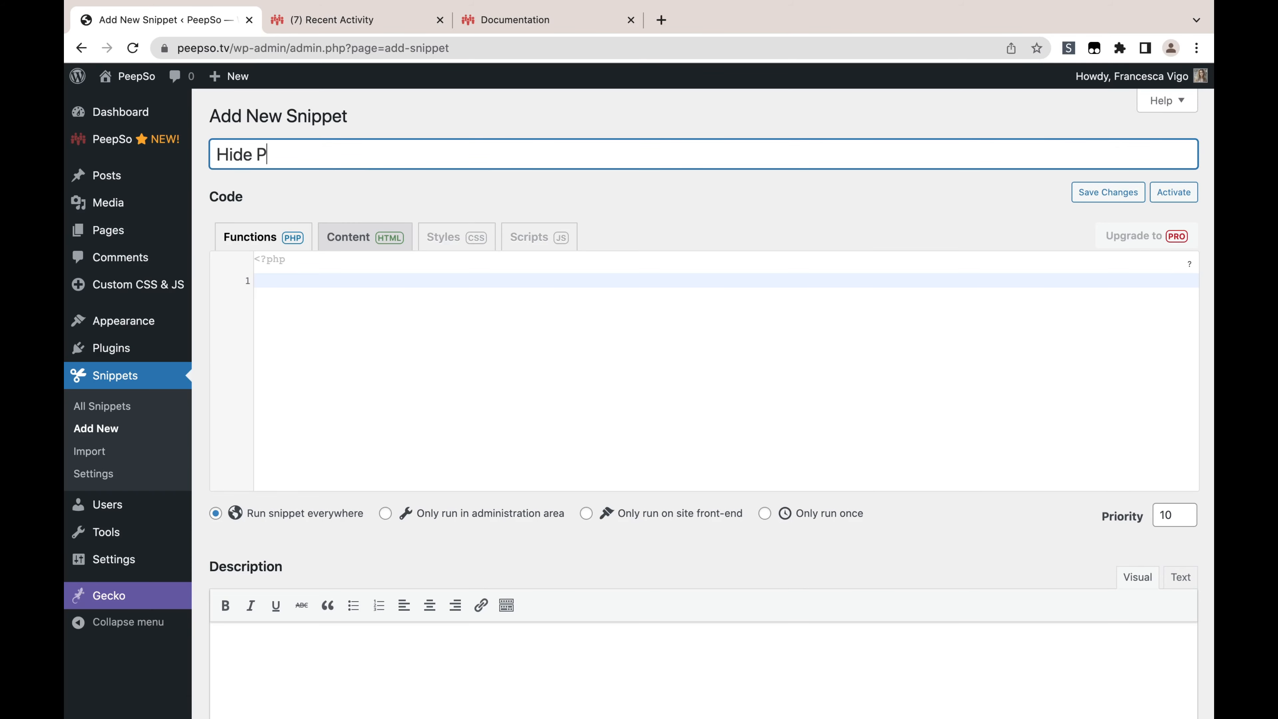
text(ublic Privacy)
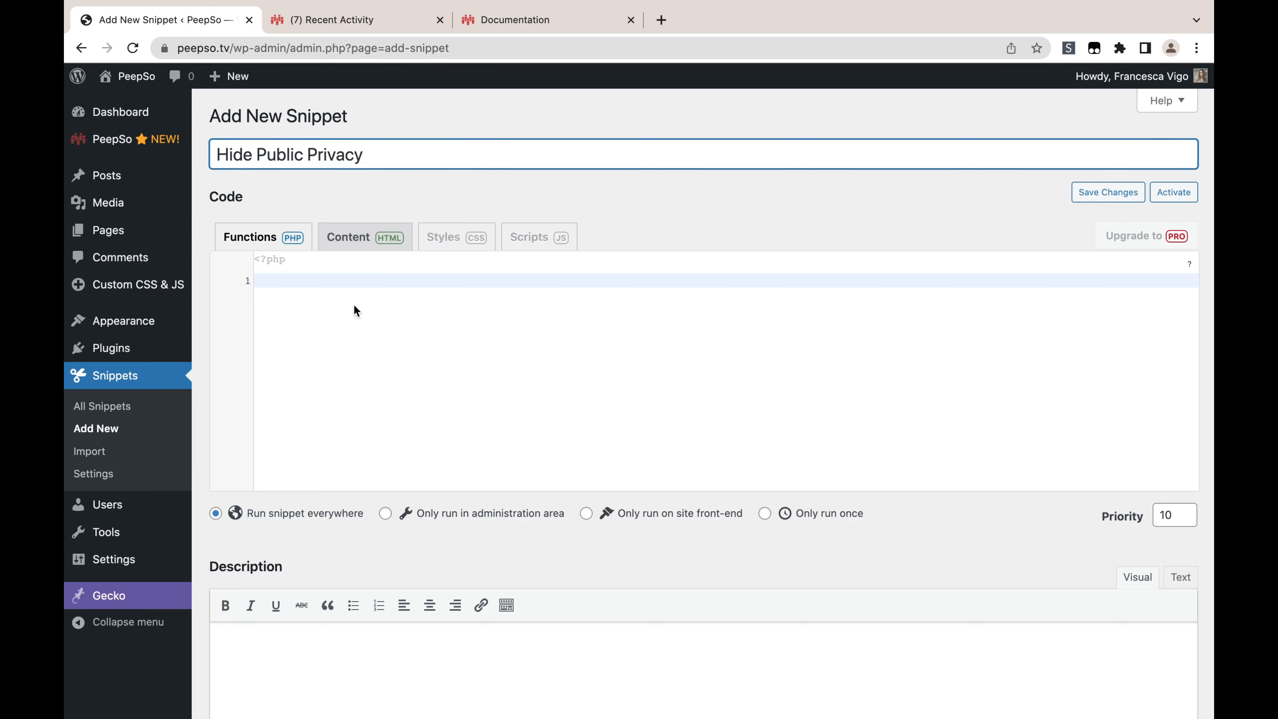
Step: Paste the copied peepso_privacy_access_levels filter code into the snippet's PHP code area
click(300, 285)
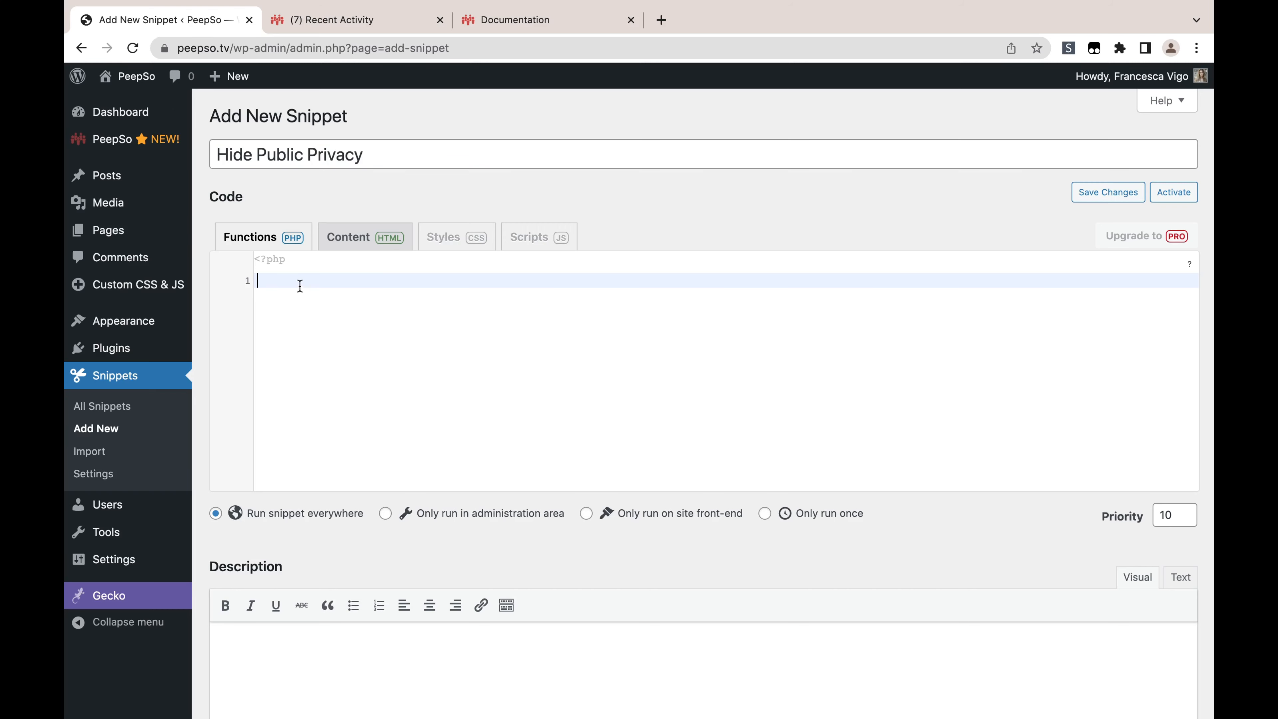
right_click(321, 282)
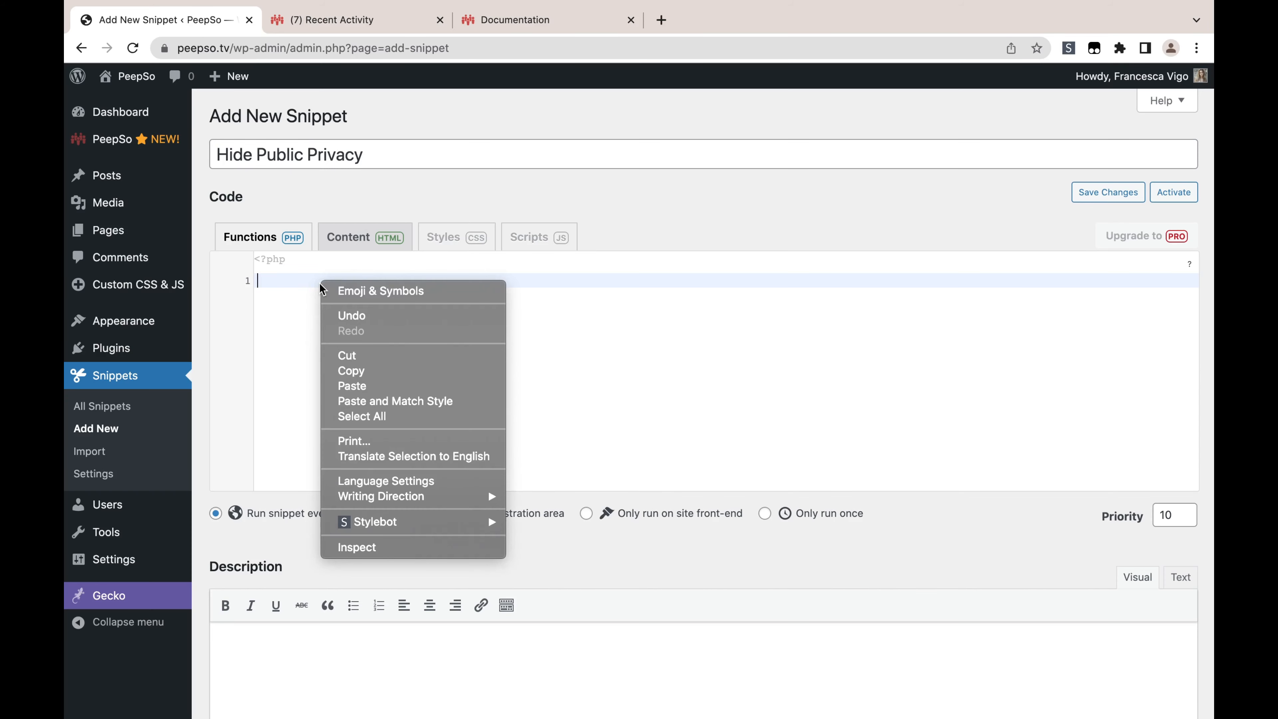
click(375, 386)
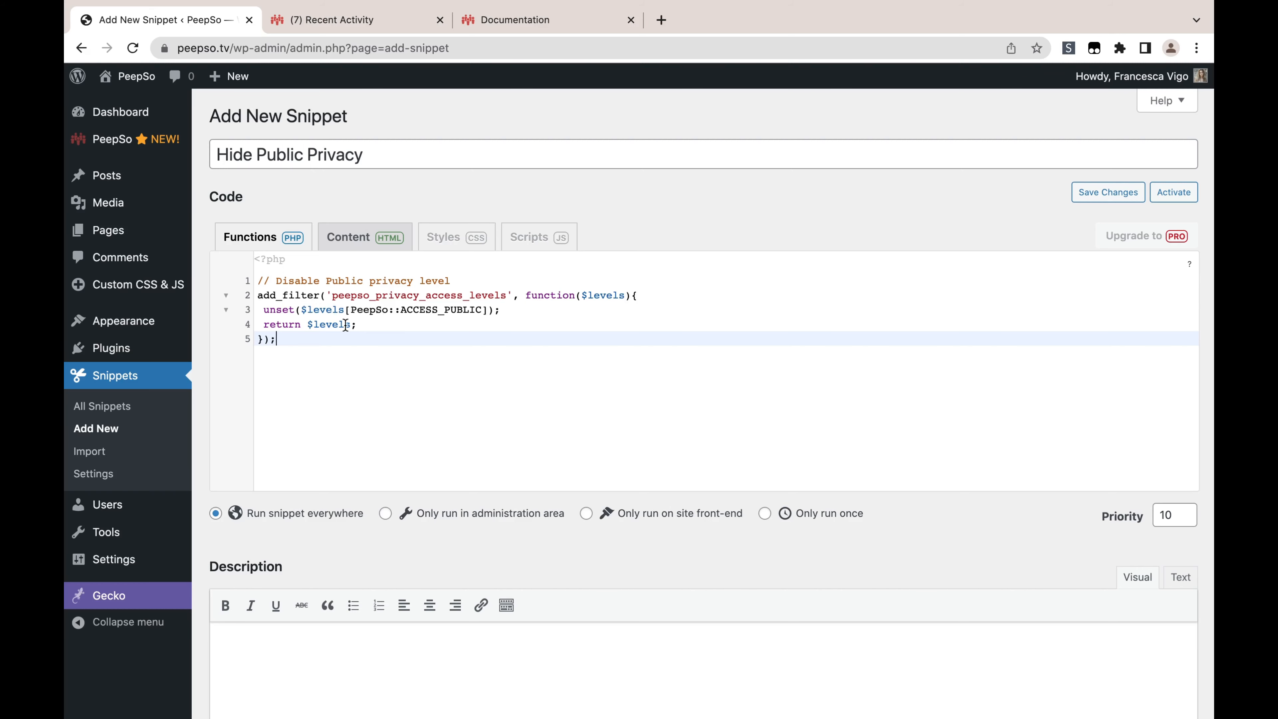
Step: Set the snippet to only run on site front-end, then save and activate it
scroll(385, 327, down, 5)
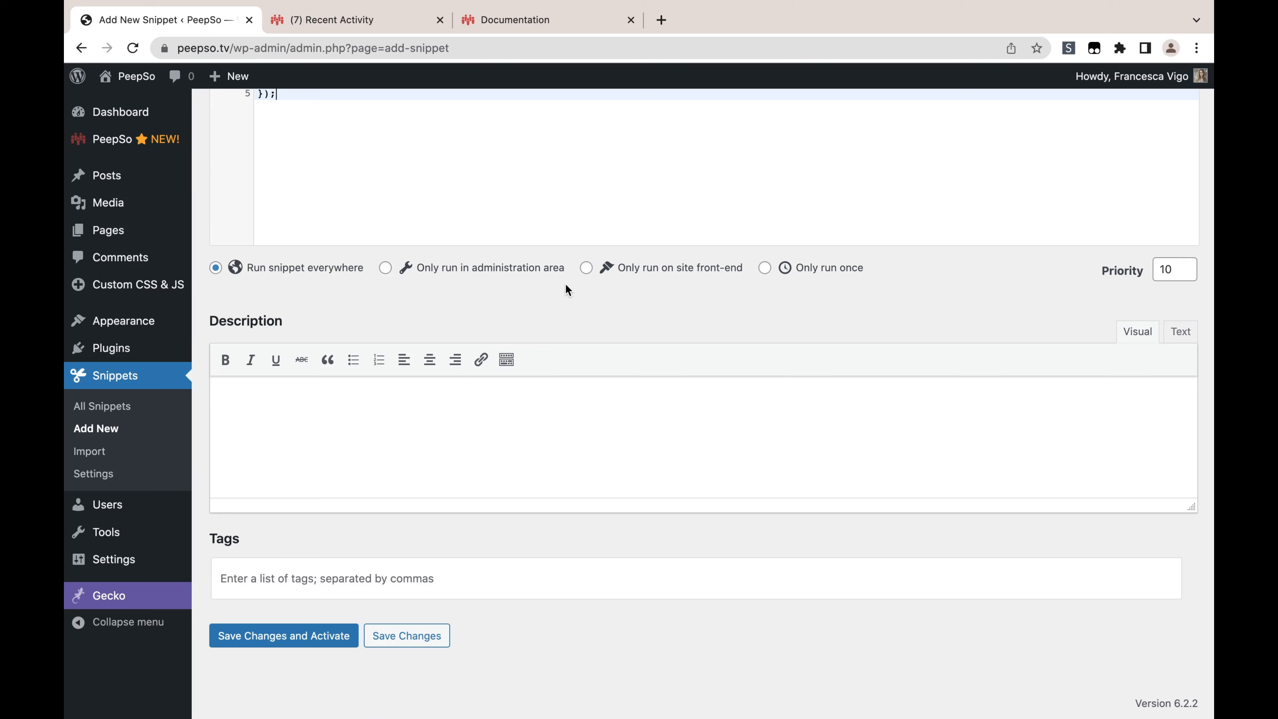
click(586, 267)
click(278, 638)
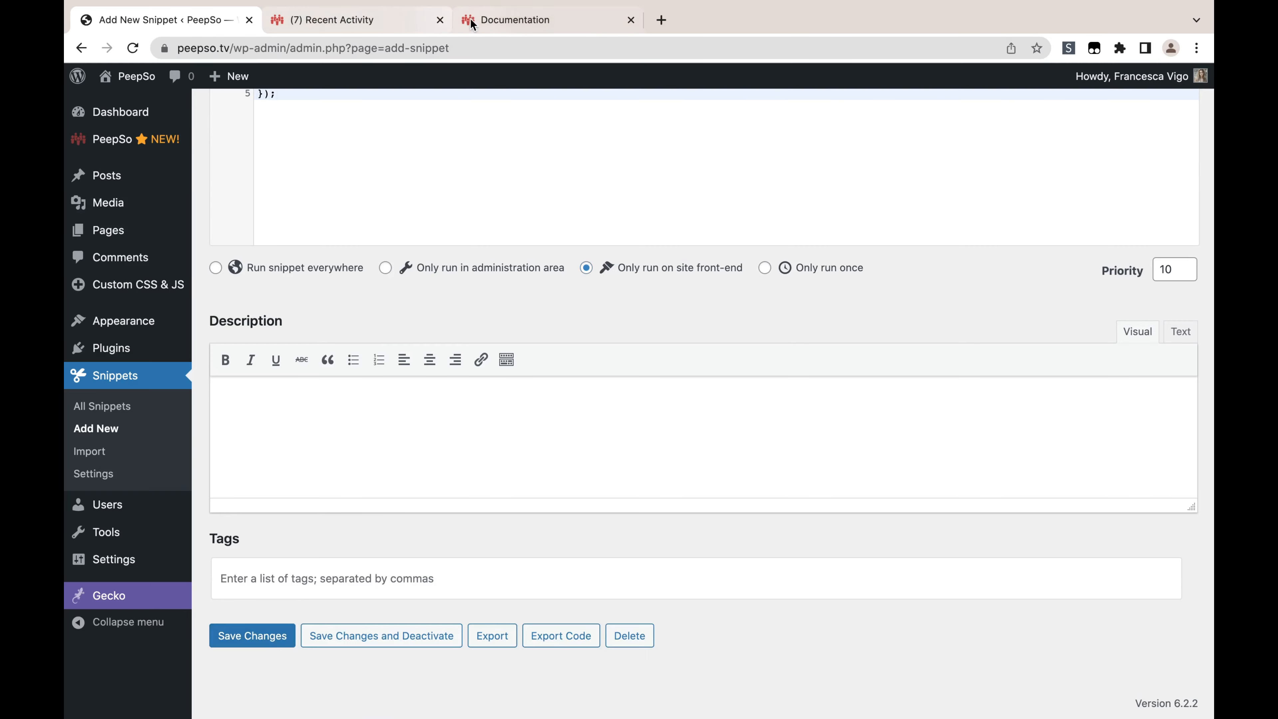
Step: Reload the community page, check the privacy labels of the stream posts and open the first post's privacy options
click(392, 26)
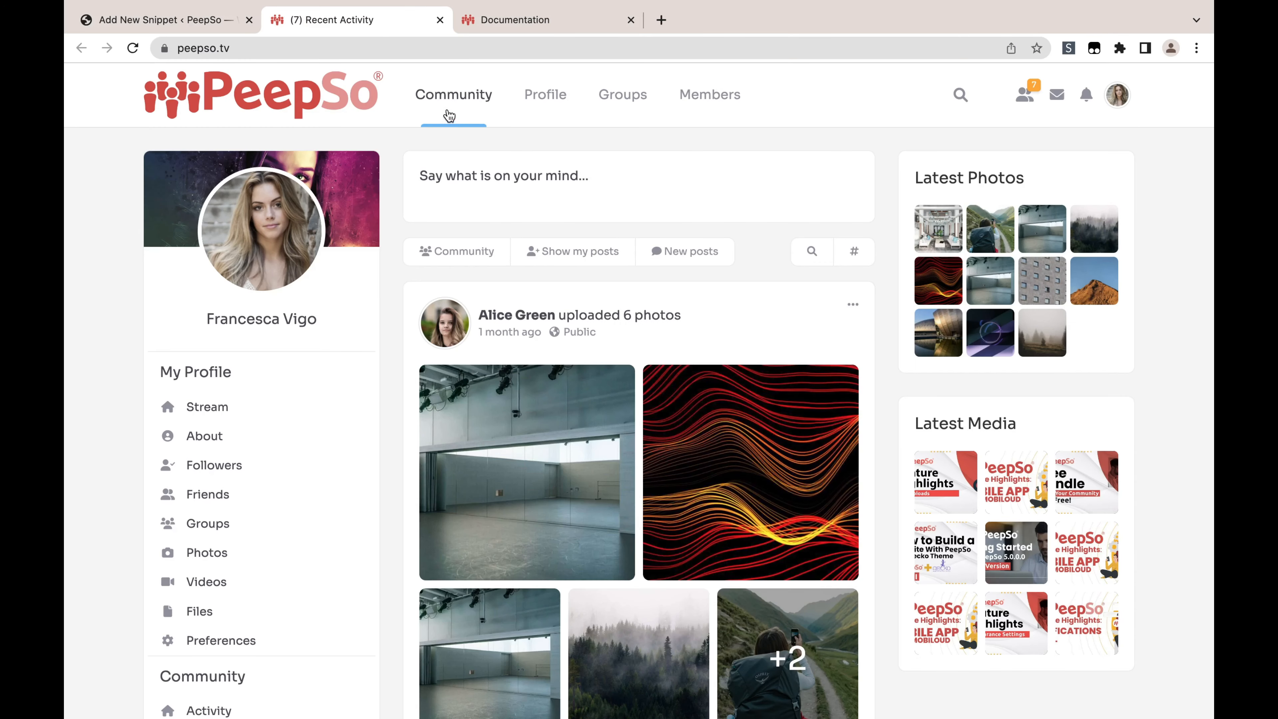
click(467, 102)
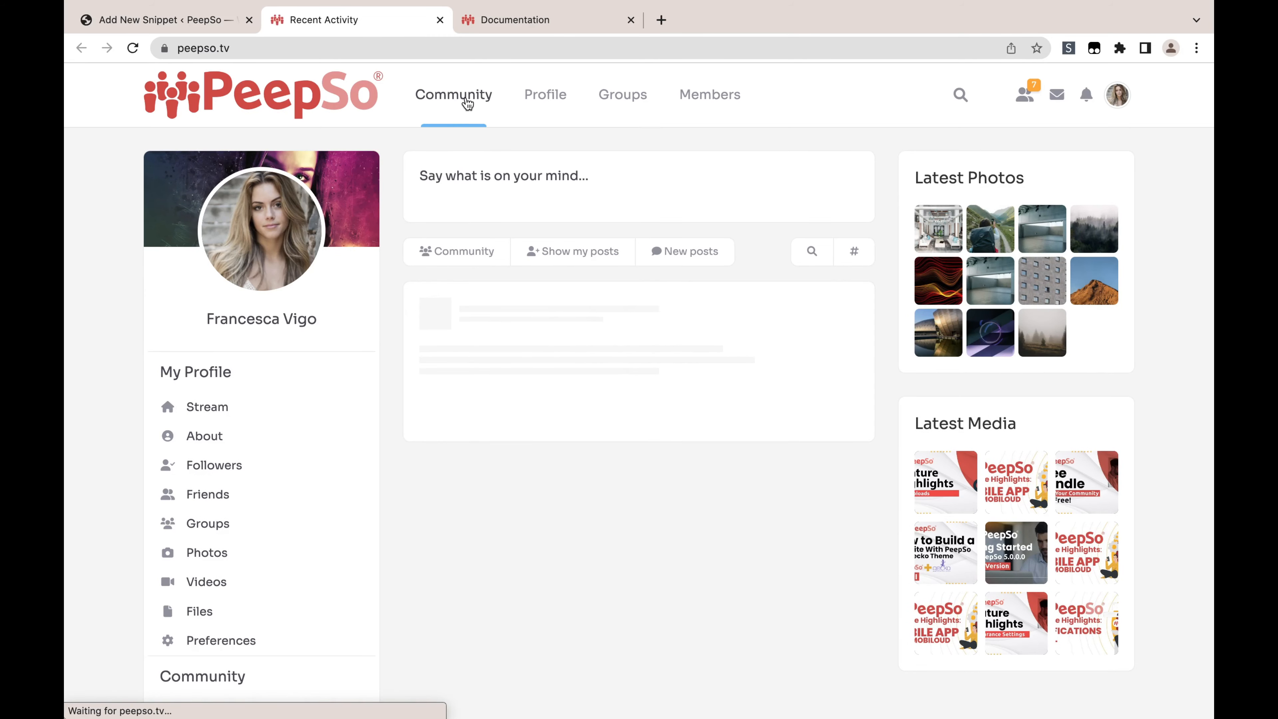
scroll(740, 406, down, 6)
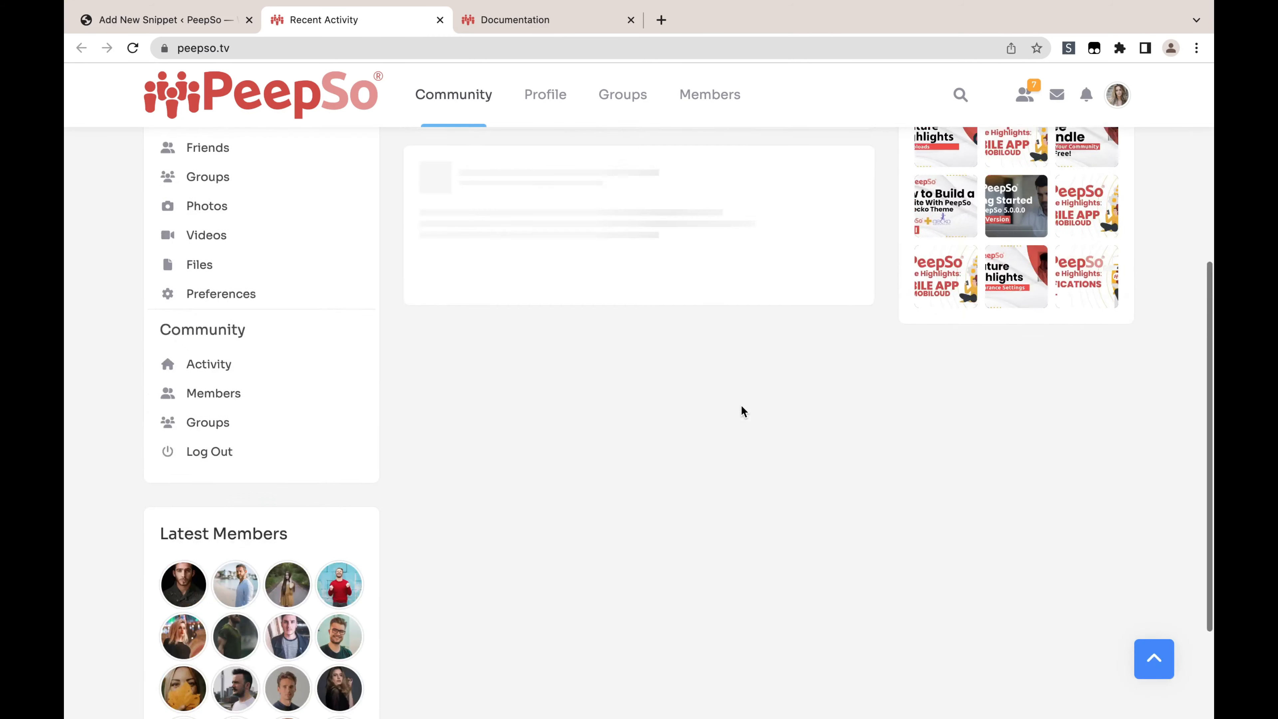
scroll(740, 406, up, 6)
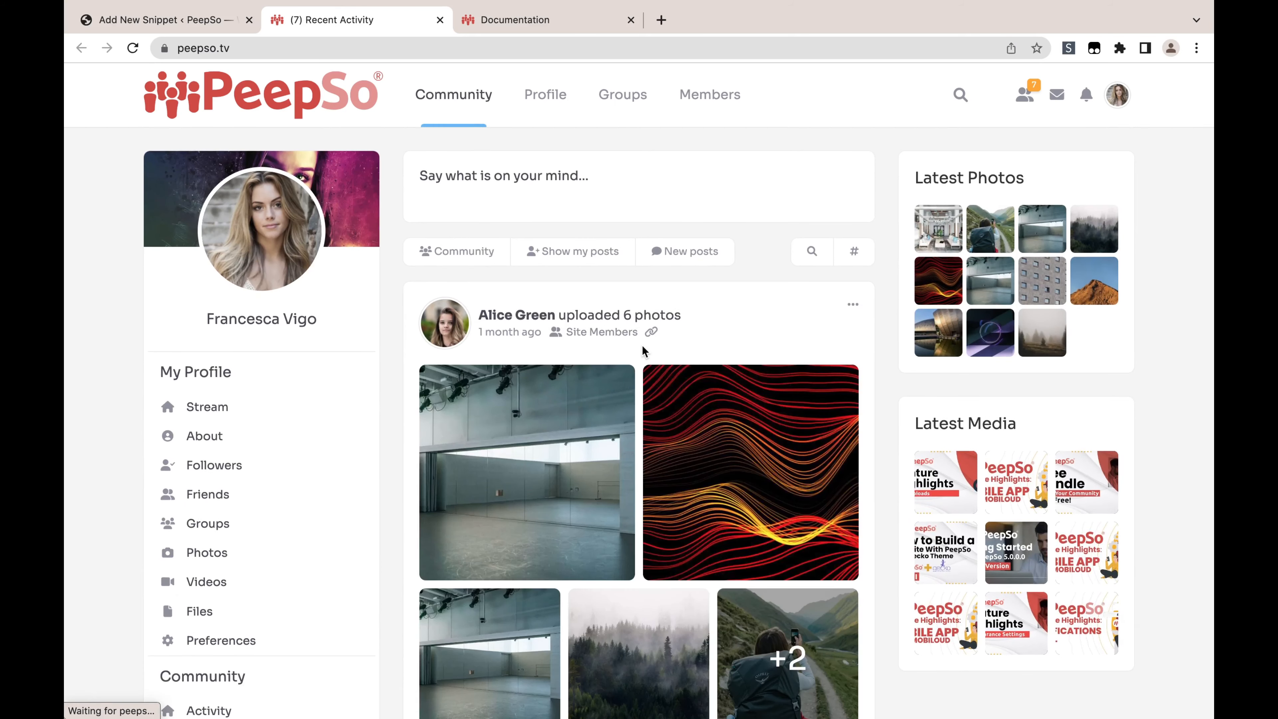
scroll(680, 350, down, 8)
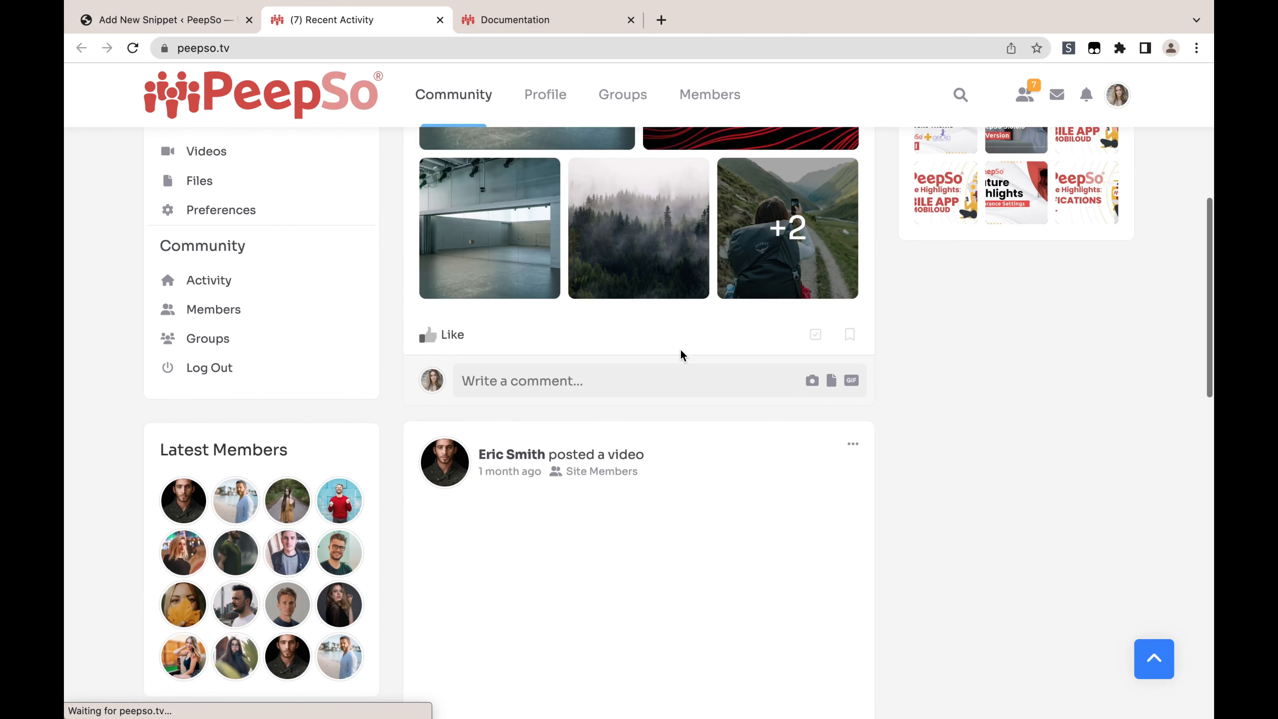
scroll(641, 473, down, 12)
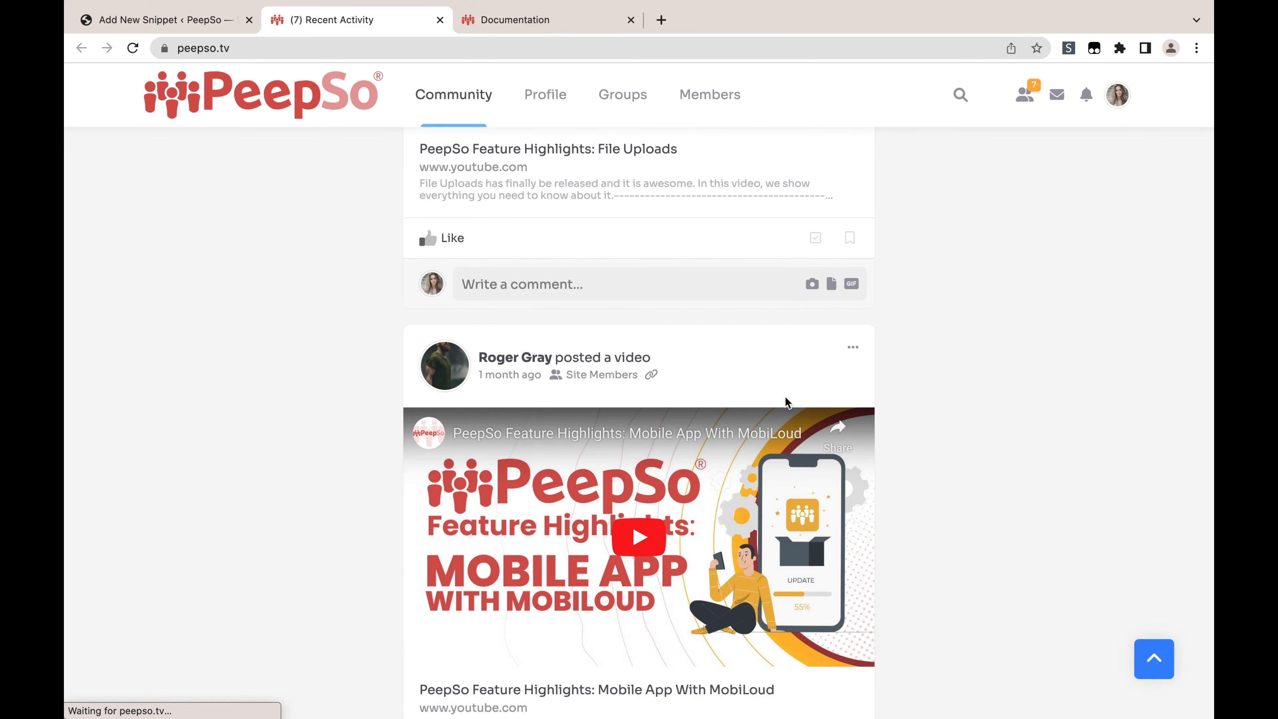
scroll(785, 398, down, 11)
scroll(785, 403, down, 10)
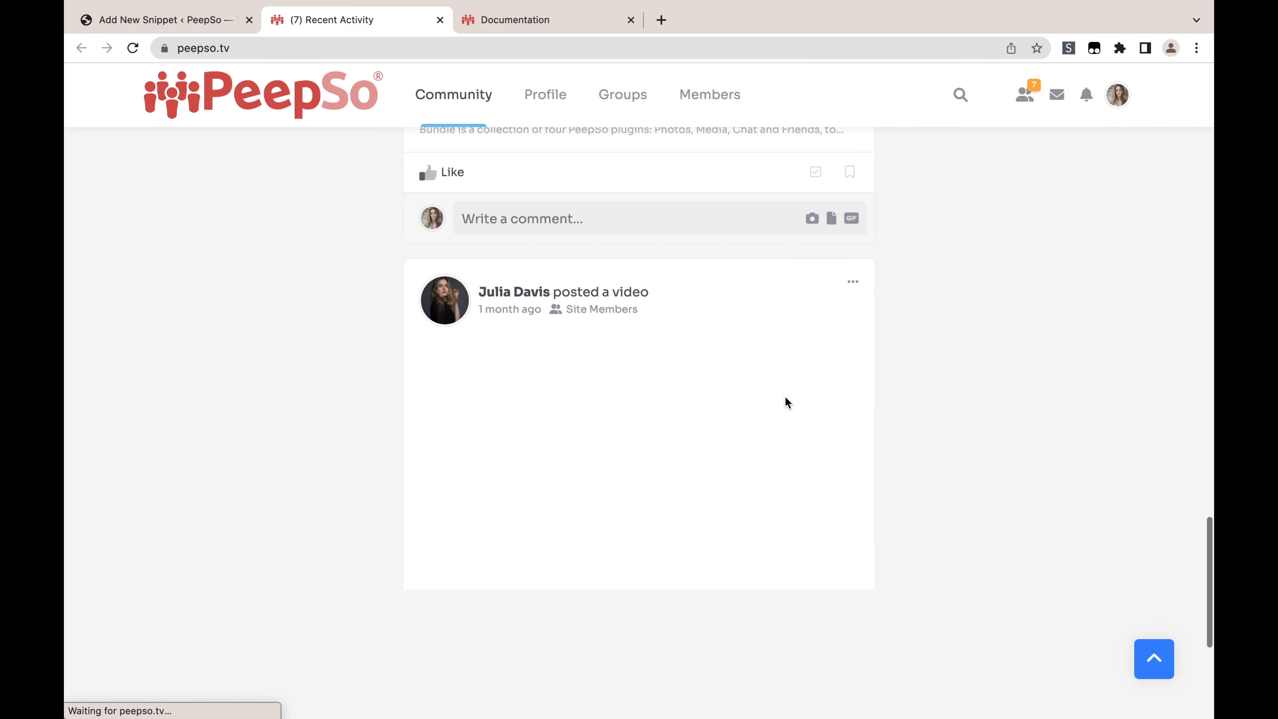
scroll(787, 402, down, 14)
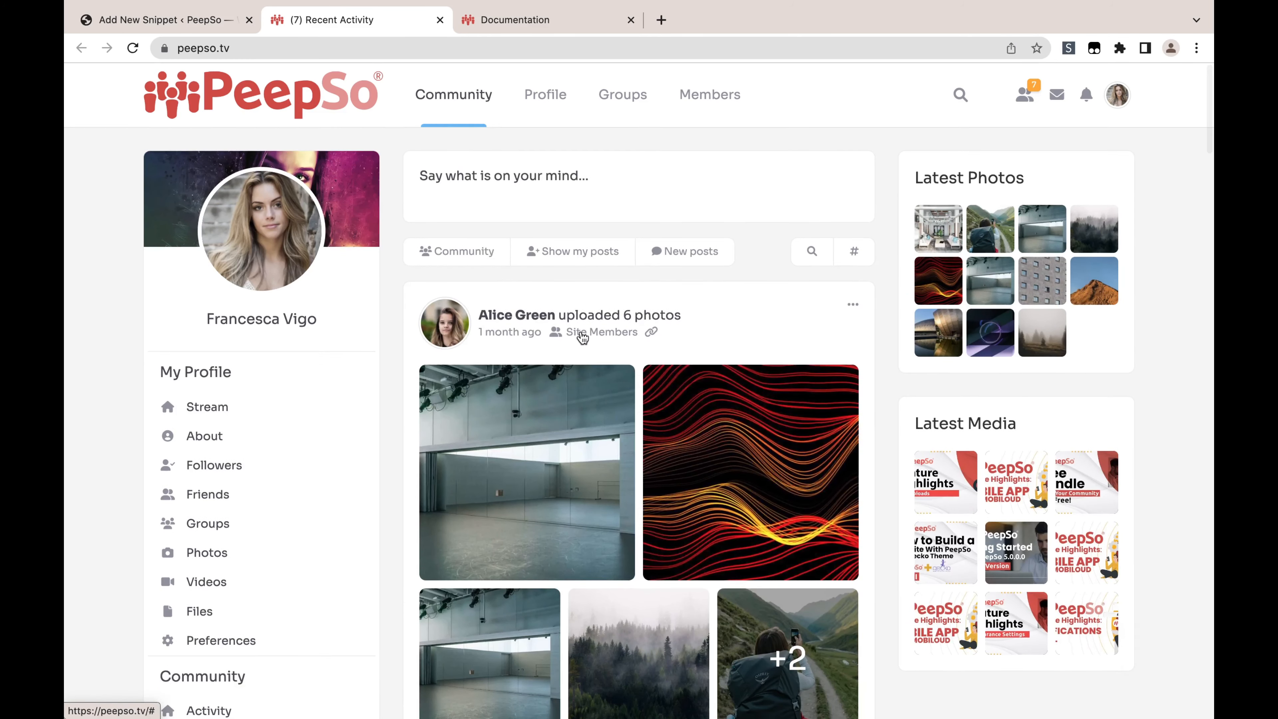
click(593, 334)
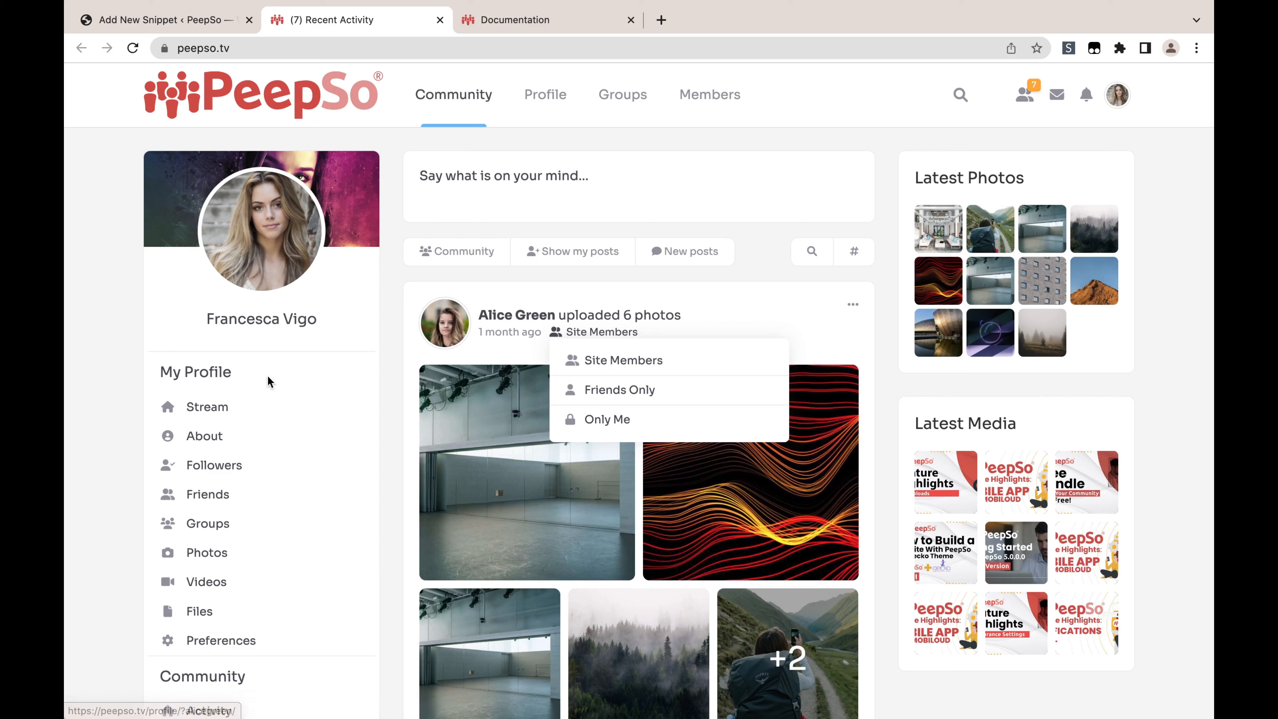
Step: Open the profile's About page and examine the gender field's privacy options, choosing Site Members
click(193, 446)
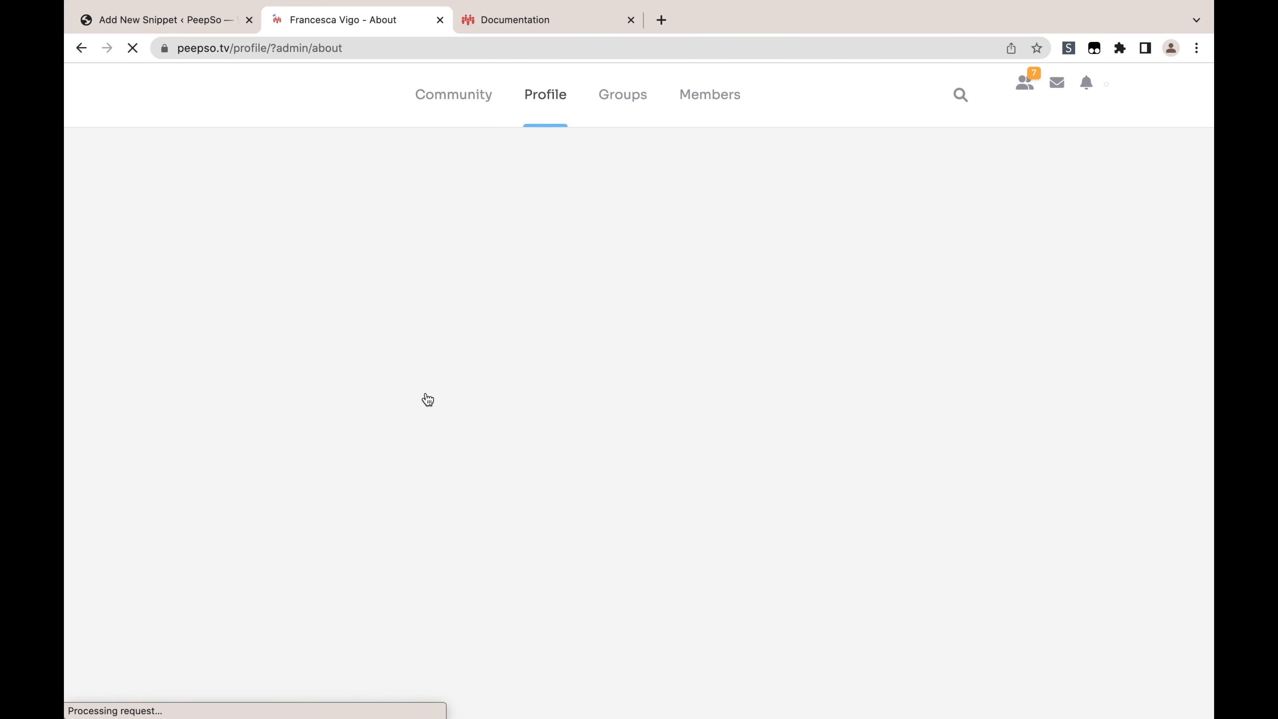
scroll(674, 357, down, 3)
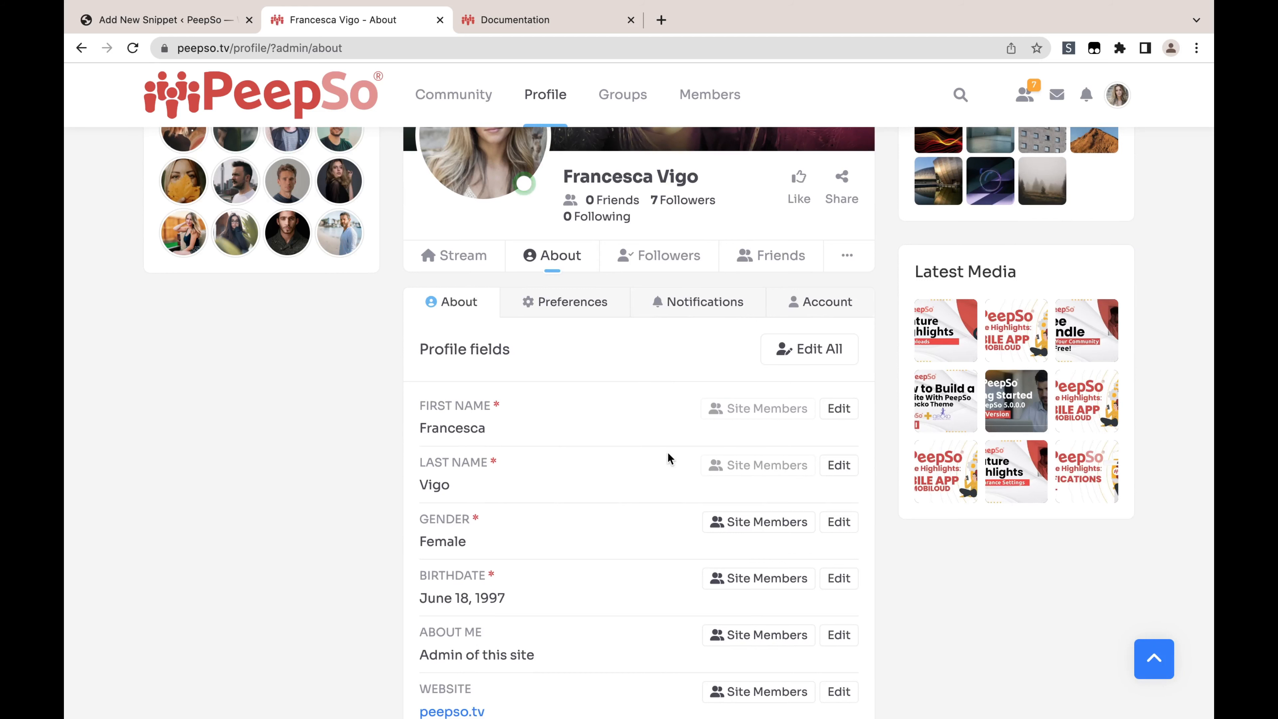
scroll(667, 456, down, 3)
click(763, 388)
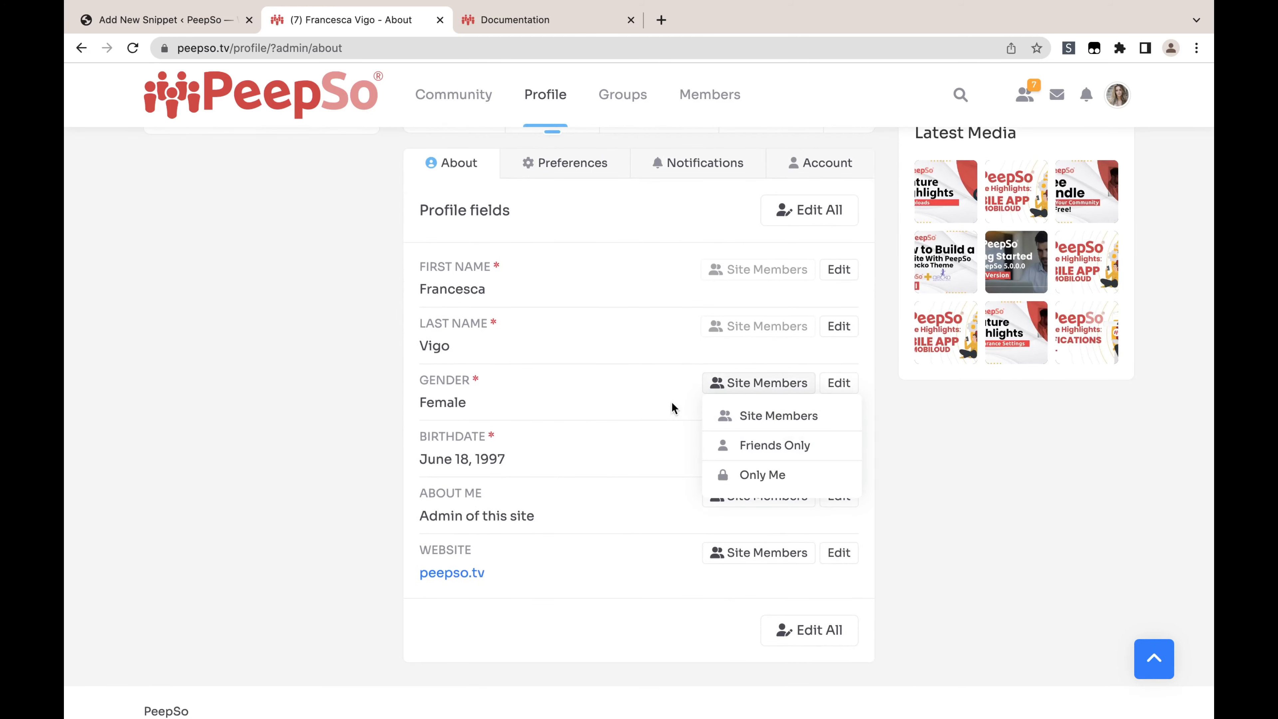
click(761, 426)
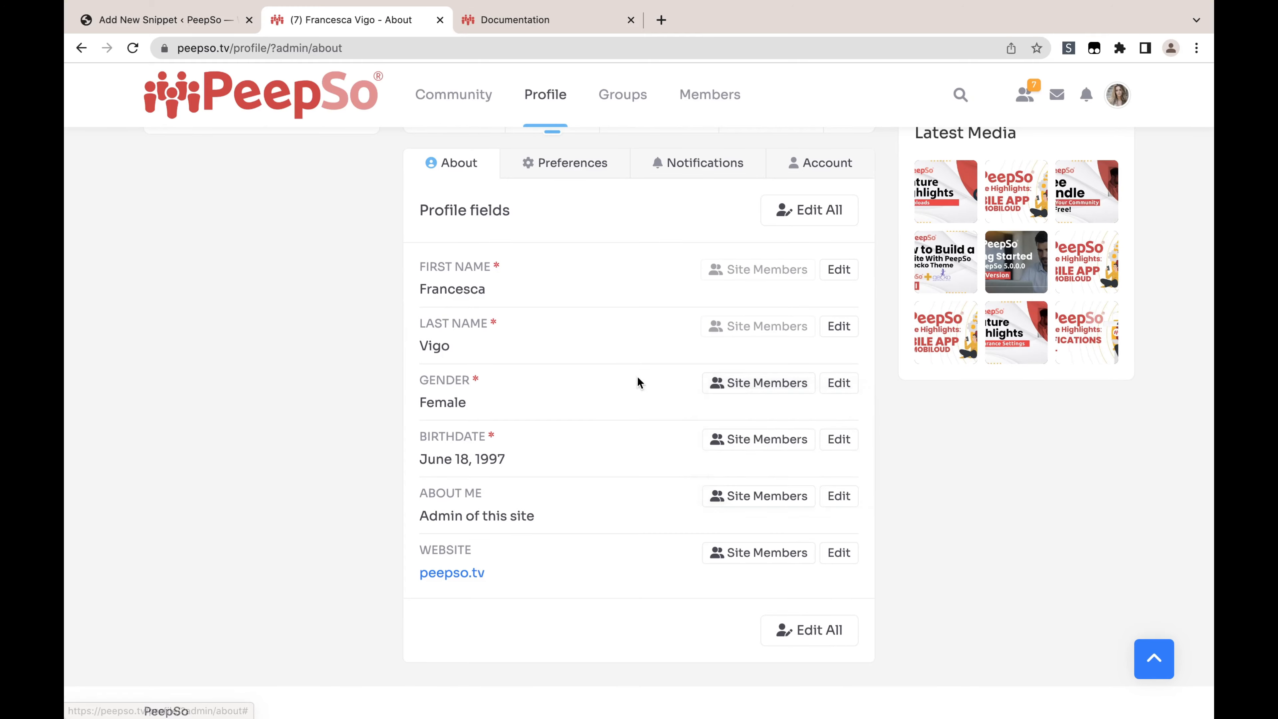